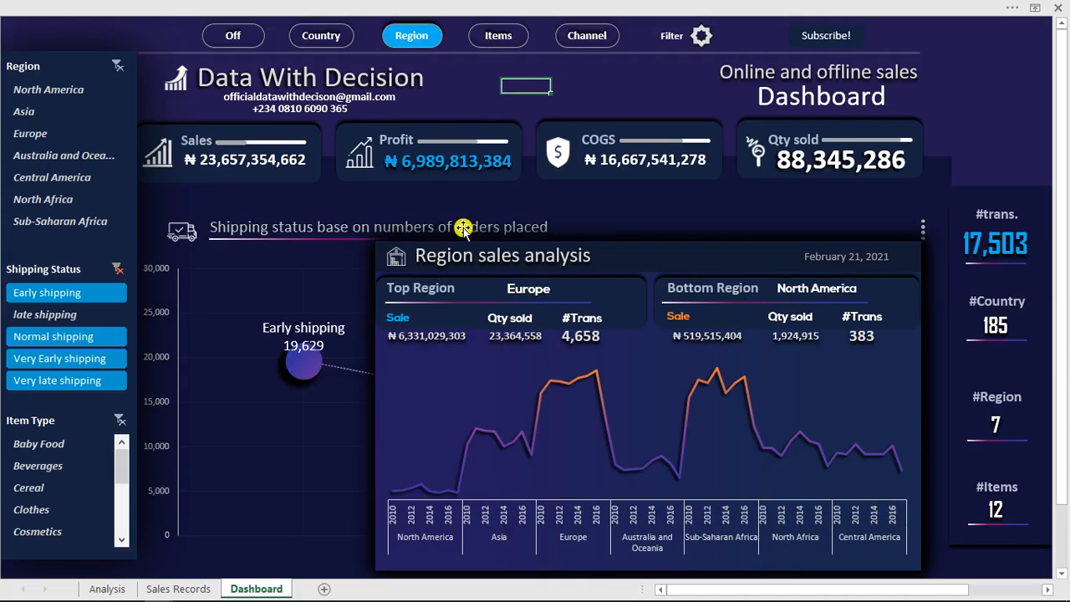
Try out the finished dashboard's controls: switch the analysis off, hide the filters, show and hide the subscribe message, and show the Channel analysis.
click(321, 42)
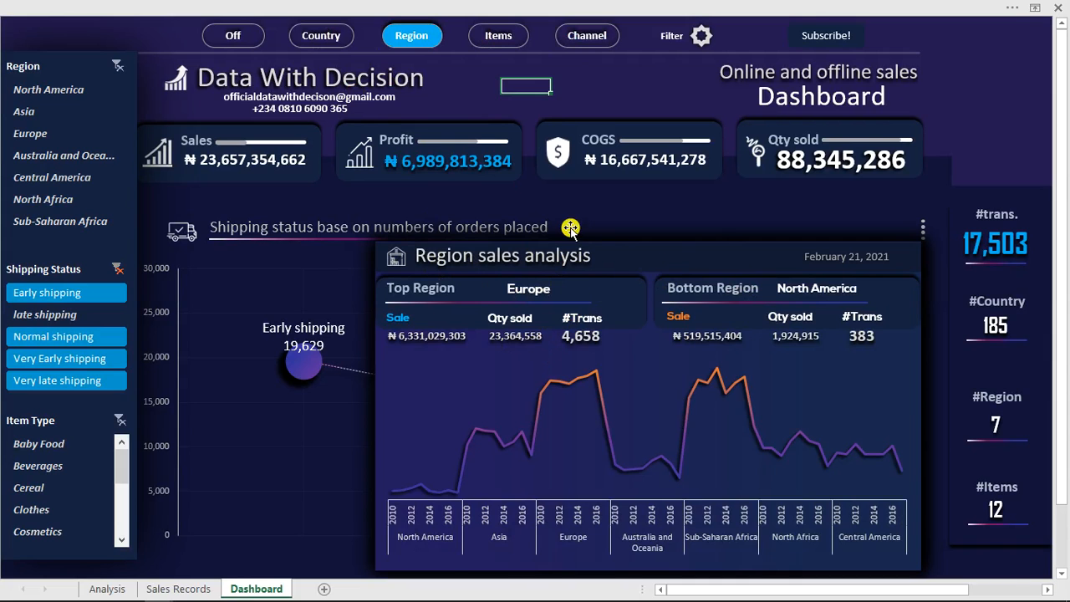
click(236, 37)
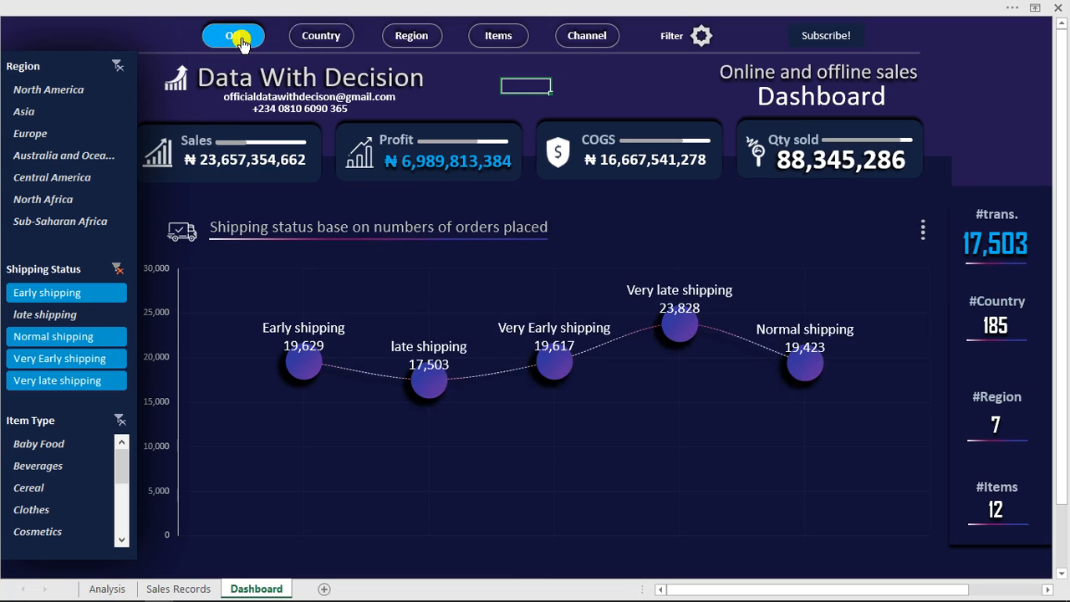
click(700, 36)
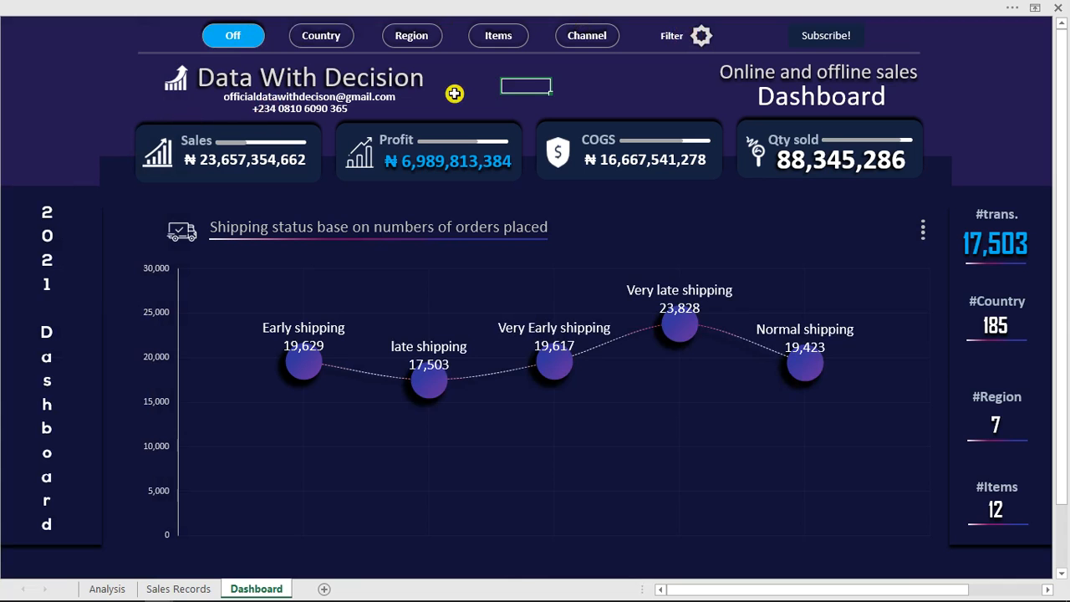
click(823, 38)
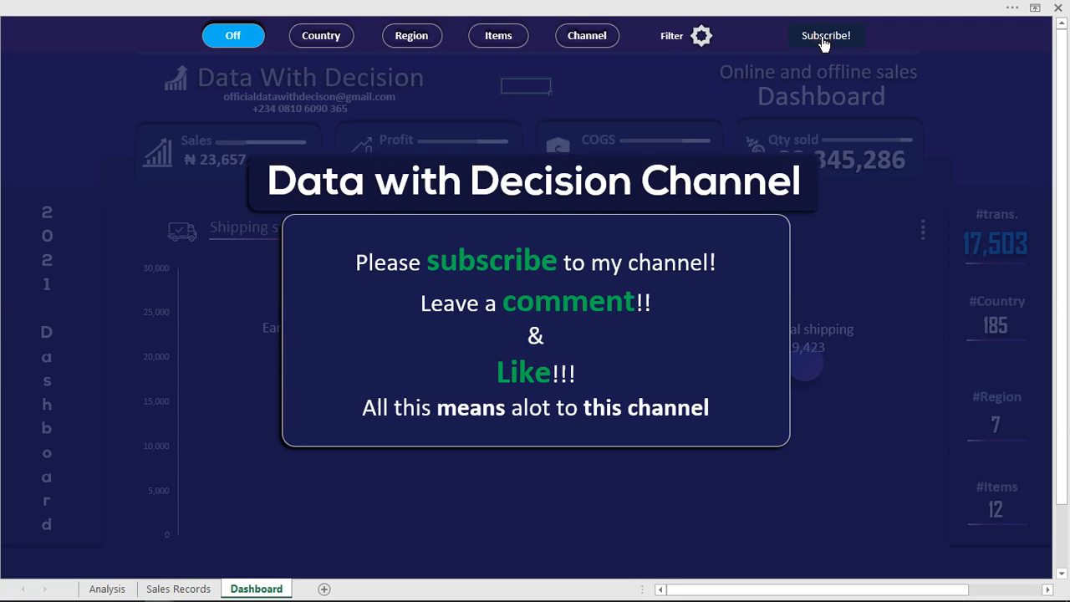
click(823, 39)
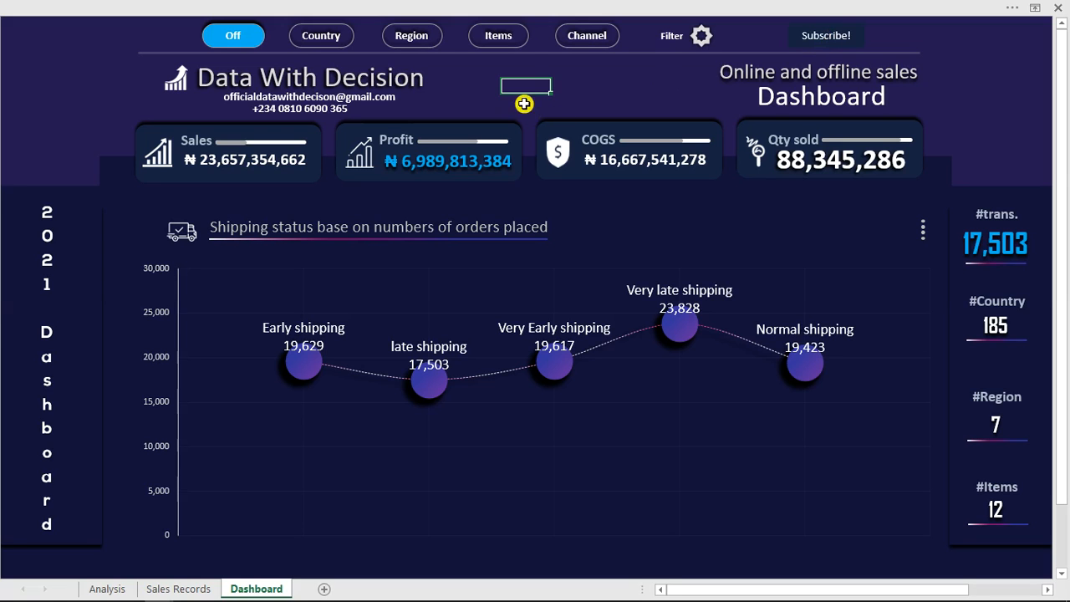
click(588, 38)
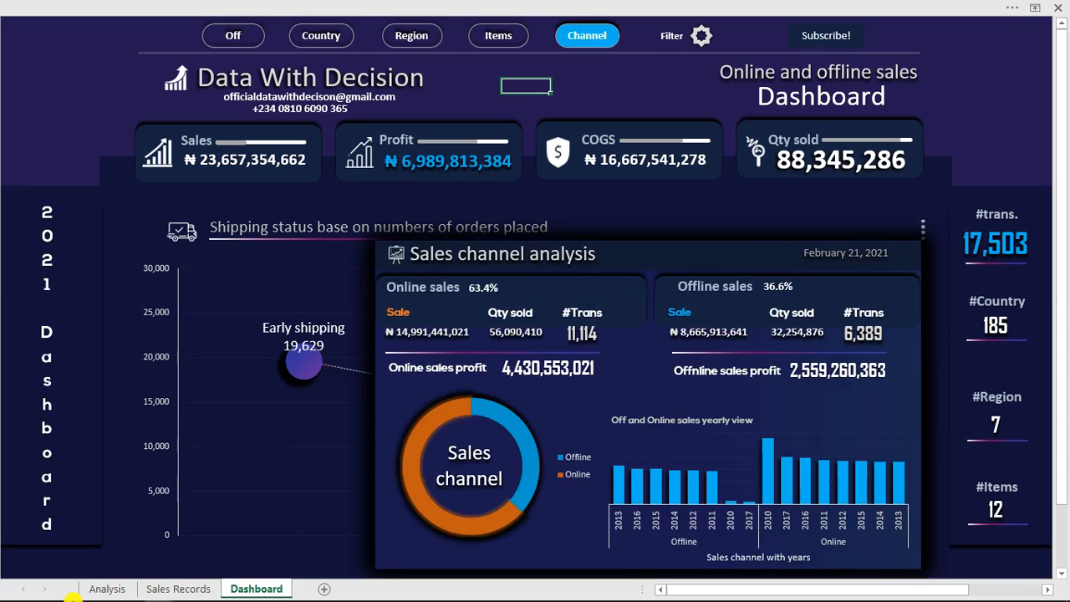
Switch to the YouTube on and offline Dashboard creation lesson workbook and close its Selection and Format Shape panes.
mouse_move(74, 595)
mouse_move(155, 592)
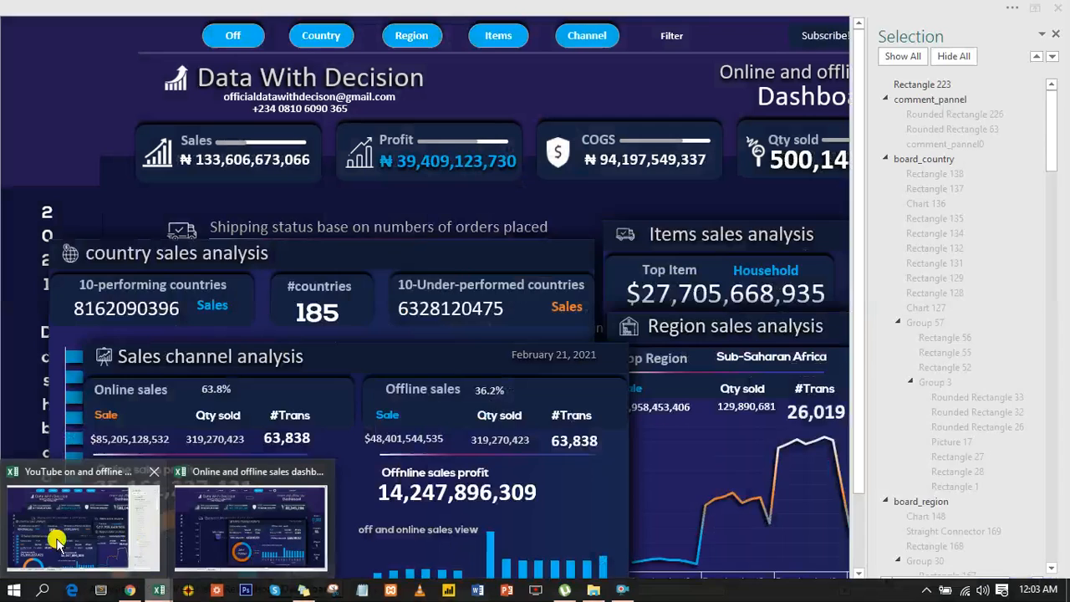
click(56, 542)
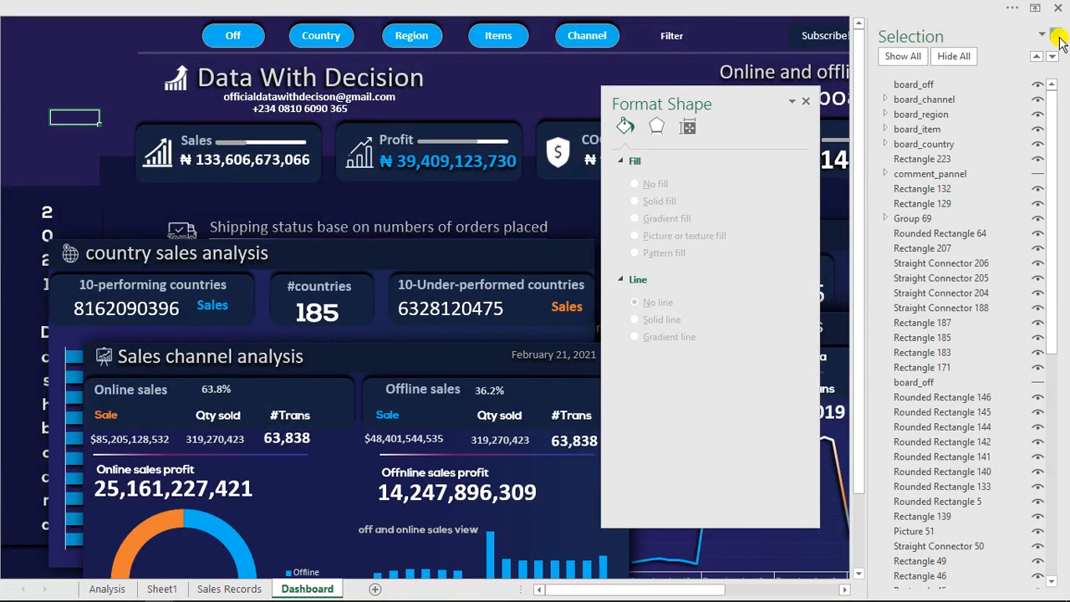
click(1056, 37)
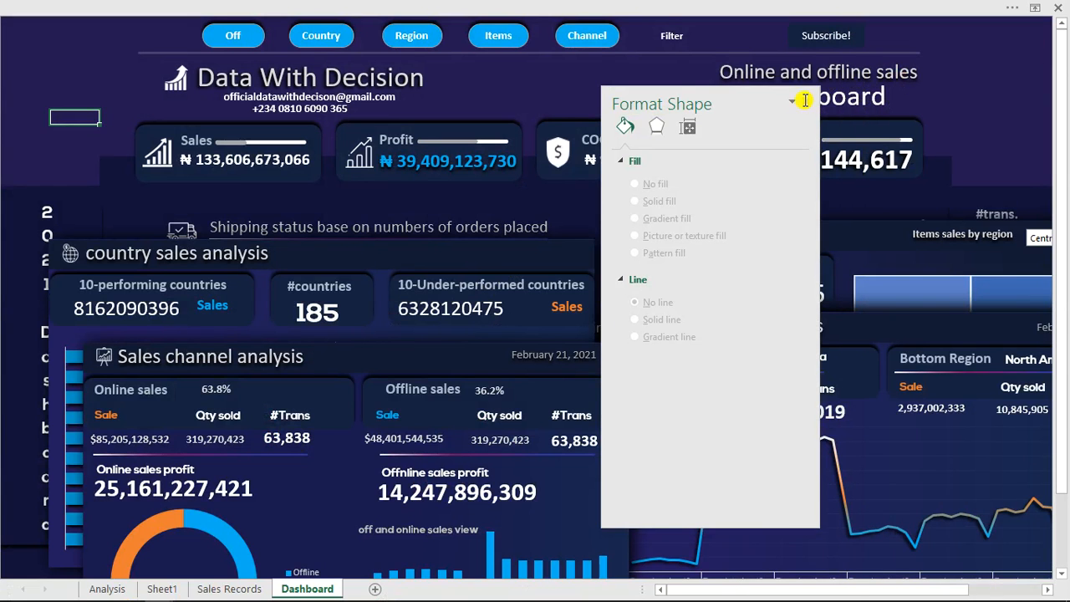
click(806, 103)
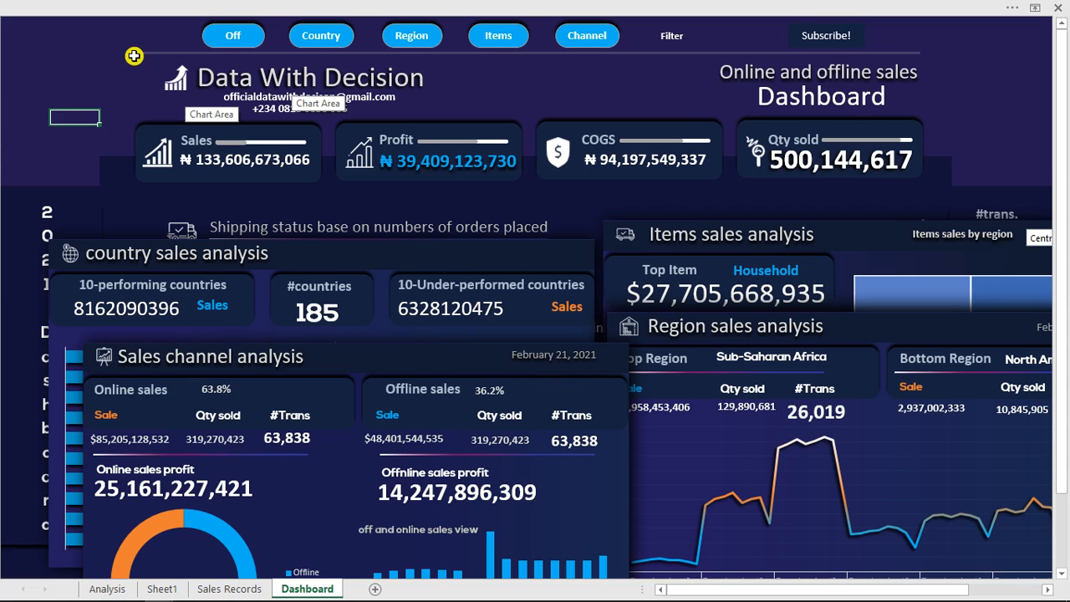
Set the fill transparency of the Country, Region, Items and Channel buttons to 100% and close the shape formatting options.
click(310, 38)
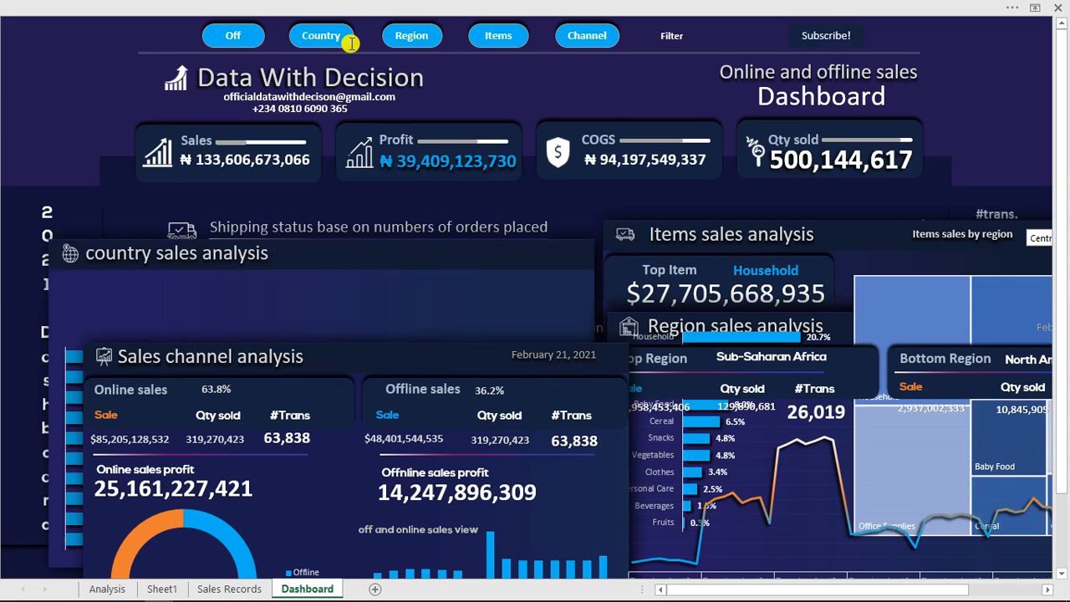
click(413, 35)
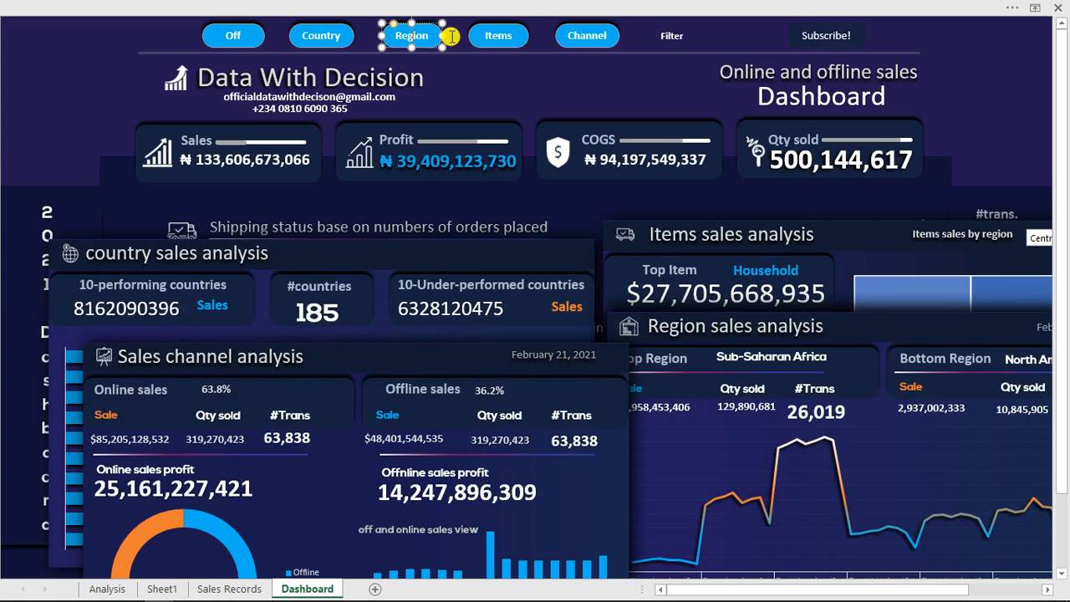
click(496, 35)
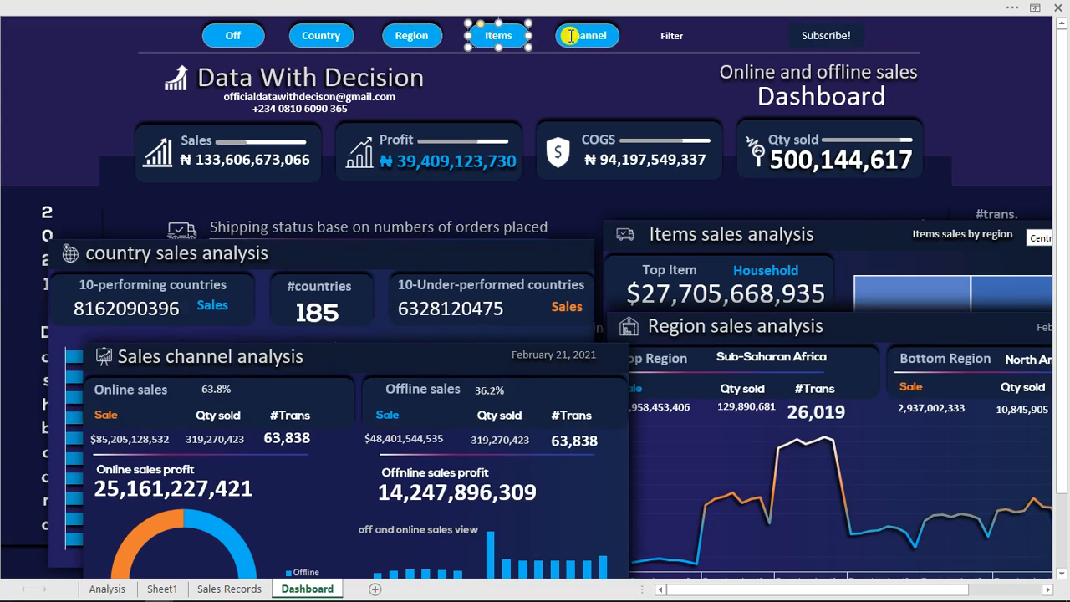
click(580, 36)
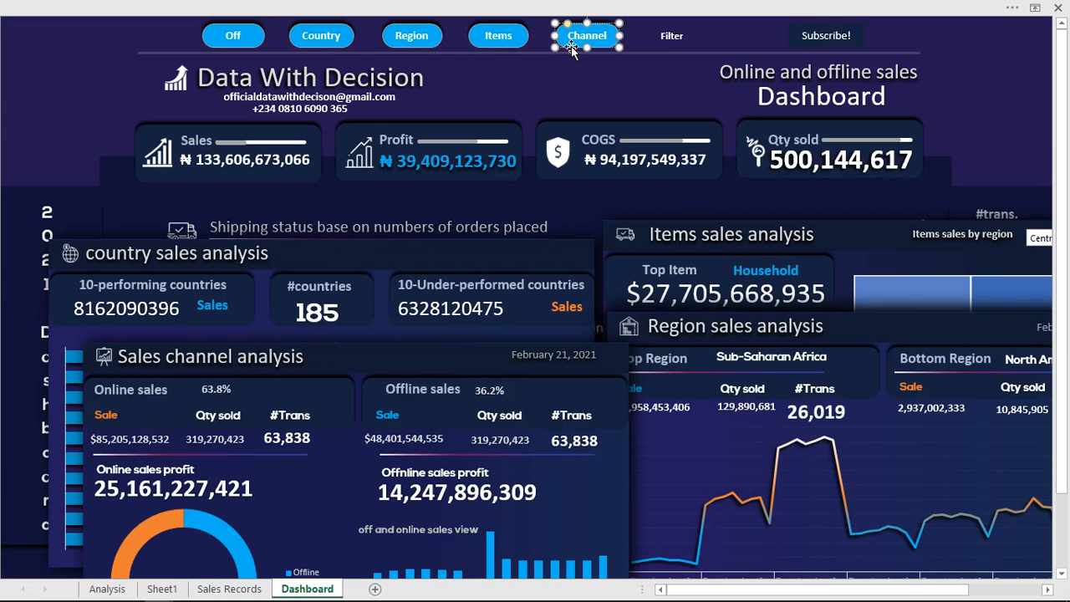
click(571, 46)
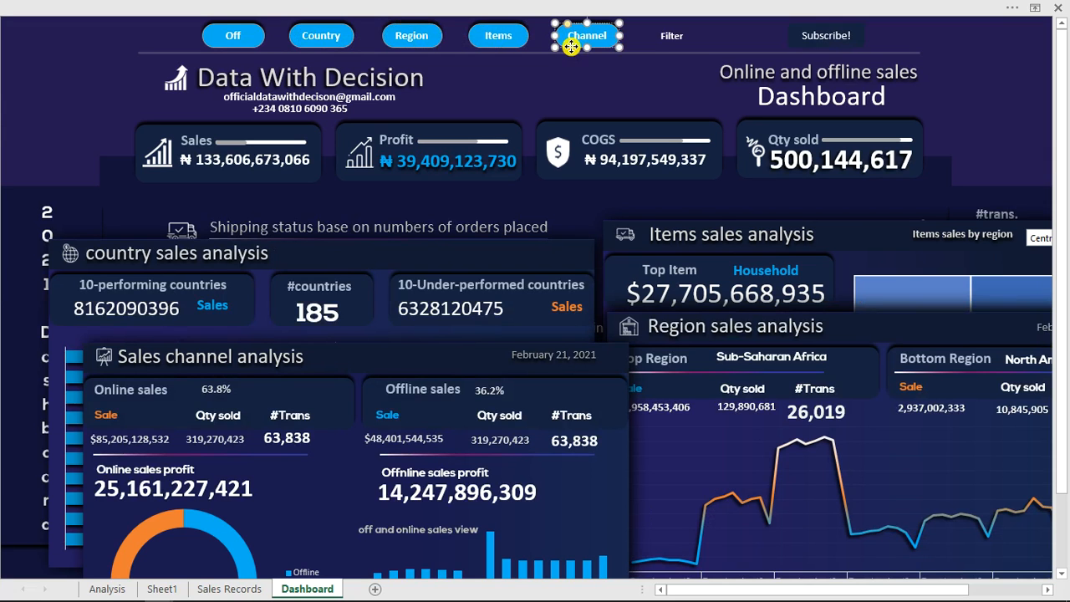
click(514, 41)
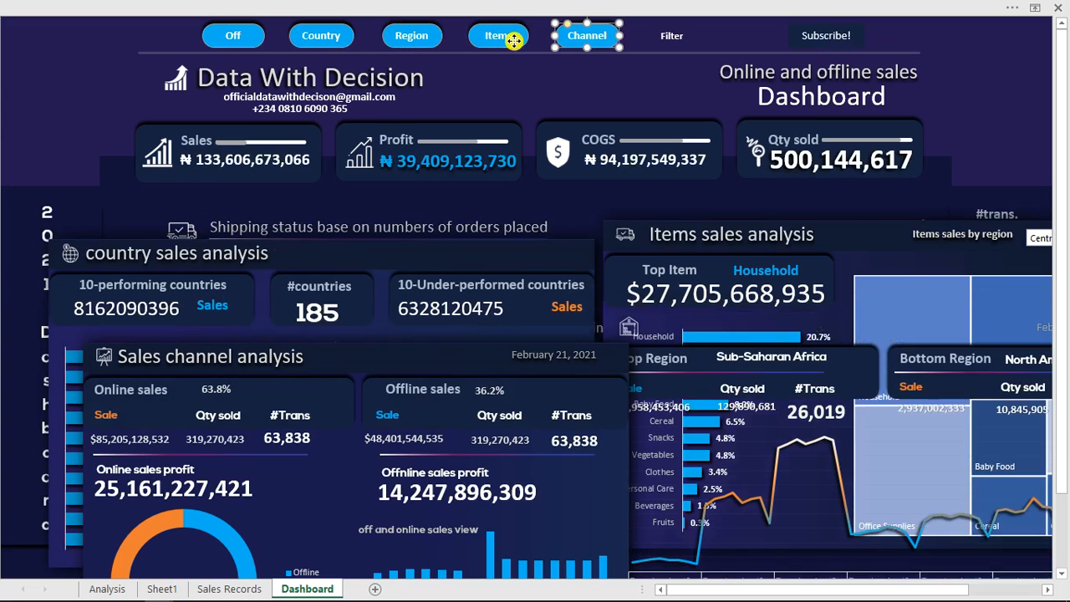
ctrl+click(512, 39)
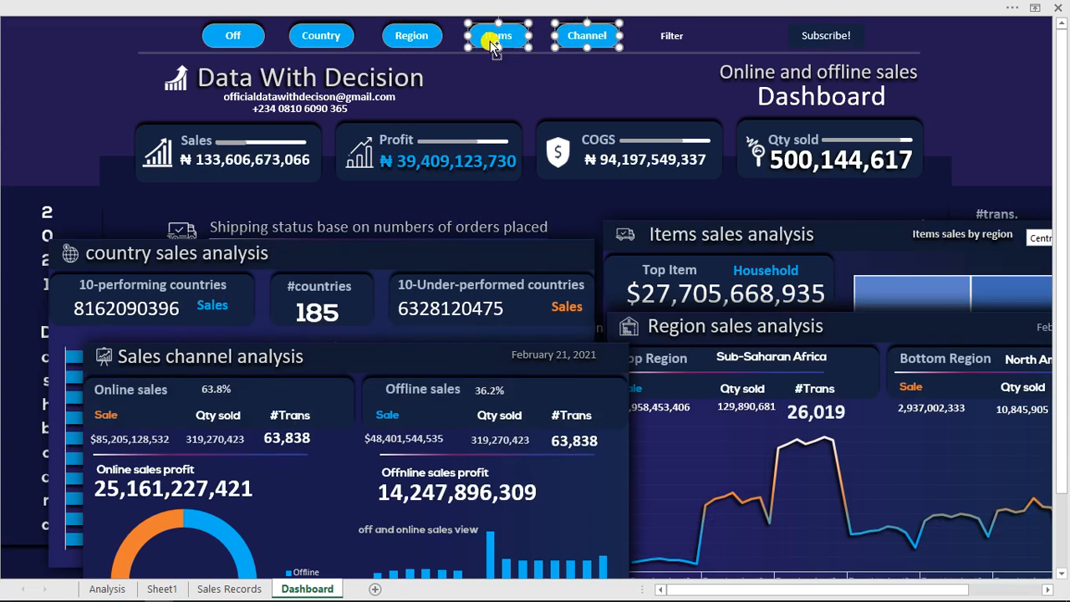
ctrl+click(428, 41)
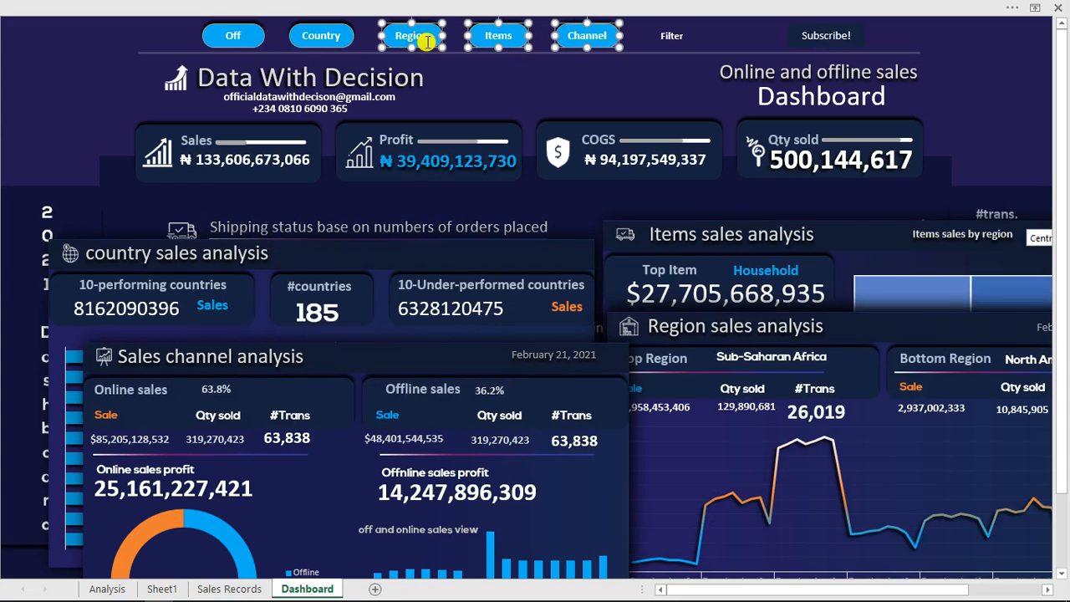
ctrl+click(349, 42)
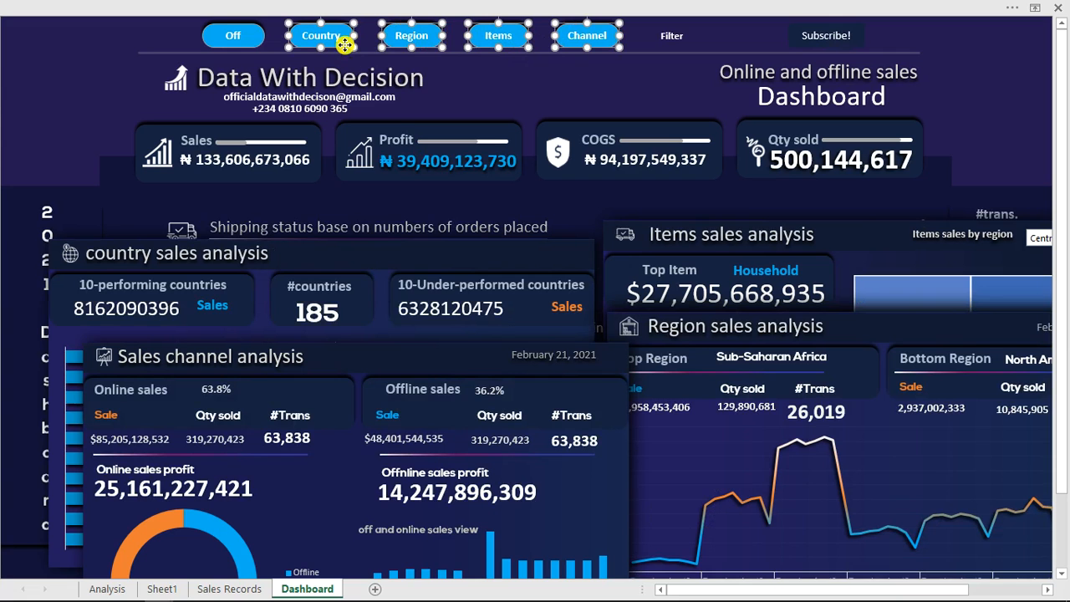
right_click(345, 45)
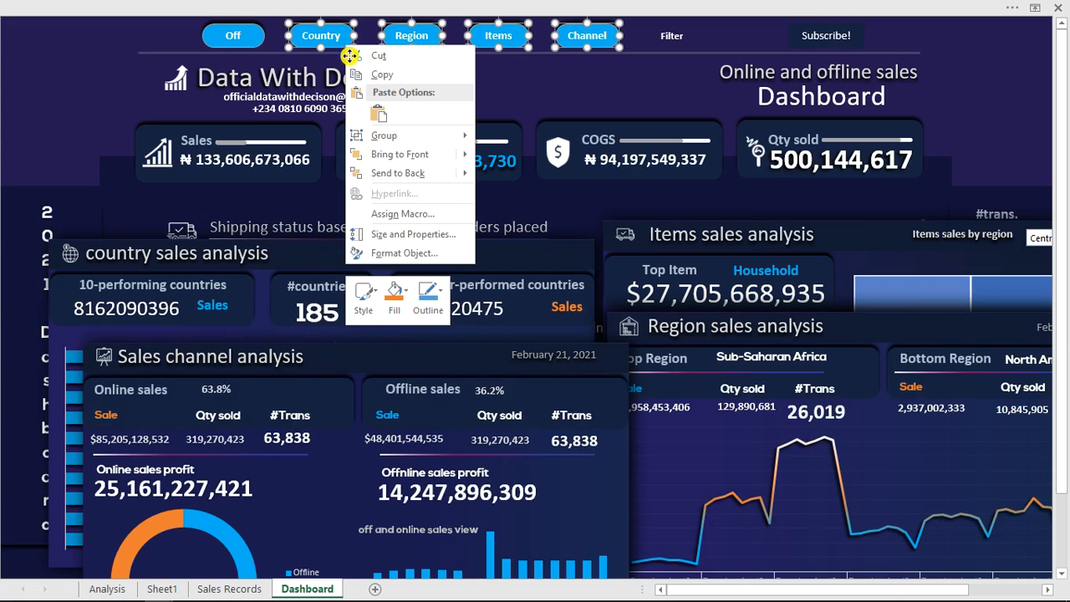
click(398, 252)
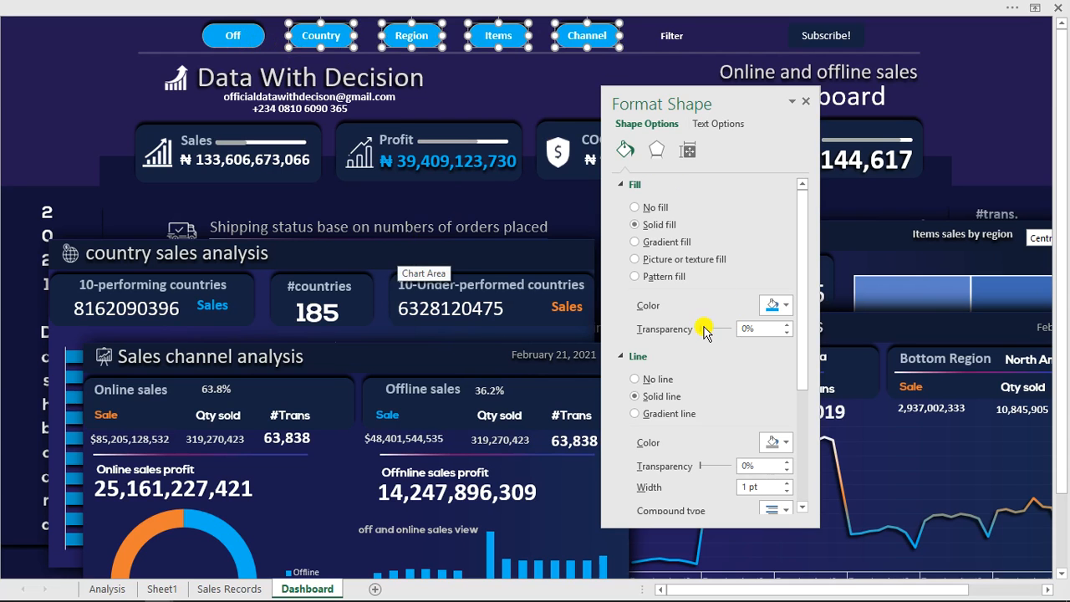
drag(728, 331, 740, 328)
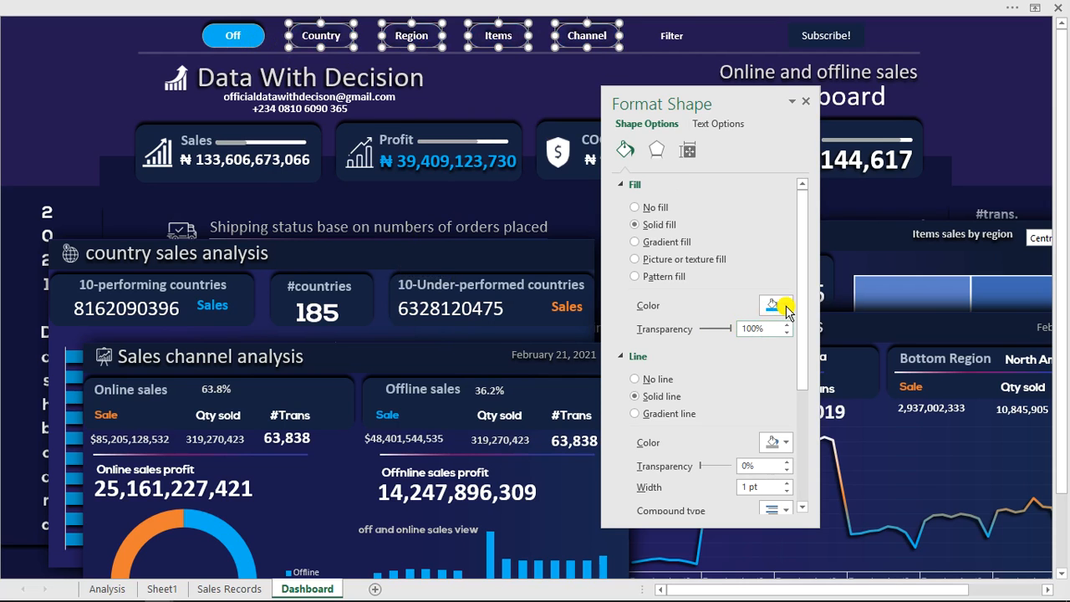
click(84, 70)
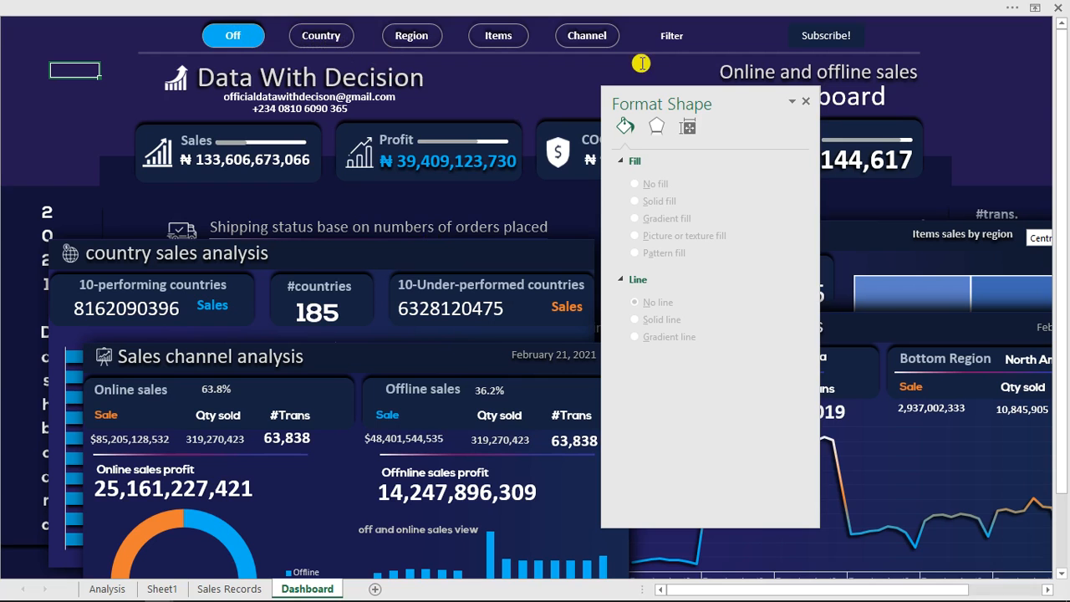
click(806, 103)
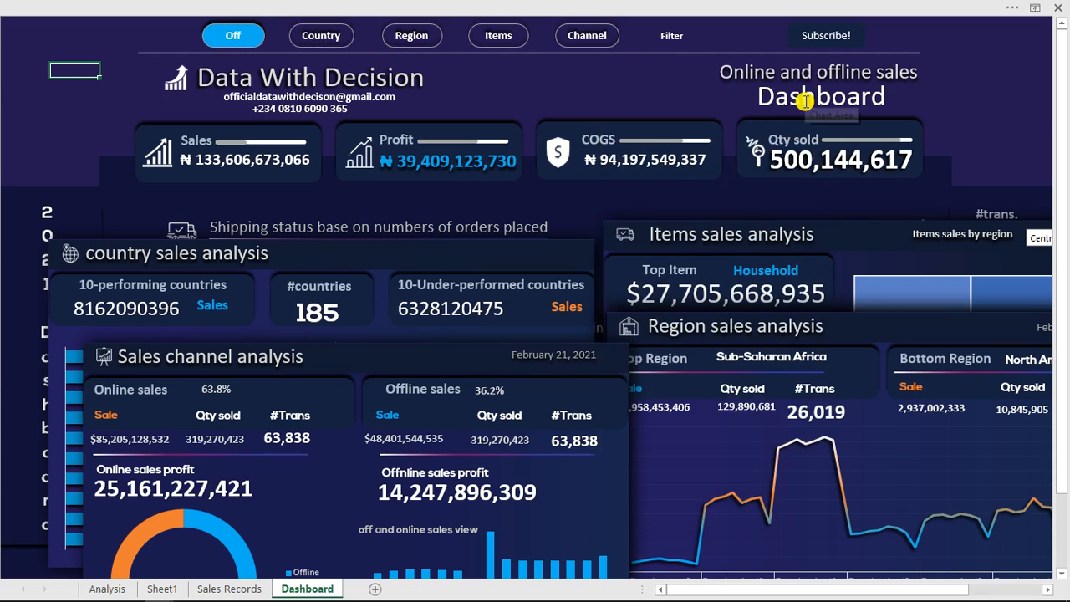
Display the Selection Pane listing all objects on the Dashboard sheet.
click(499, 7)
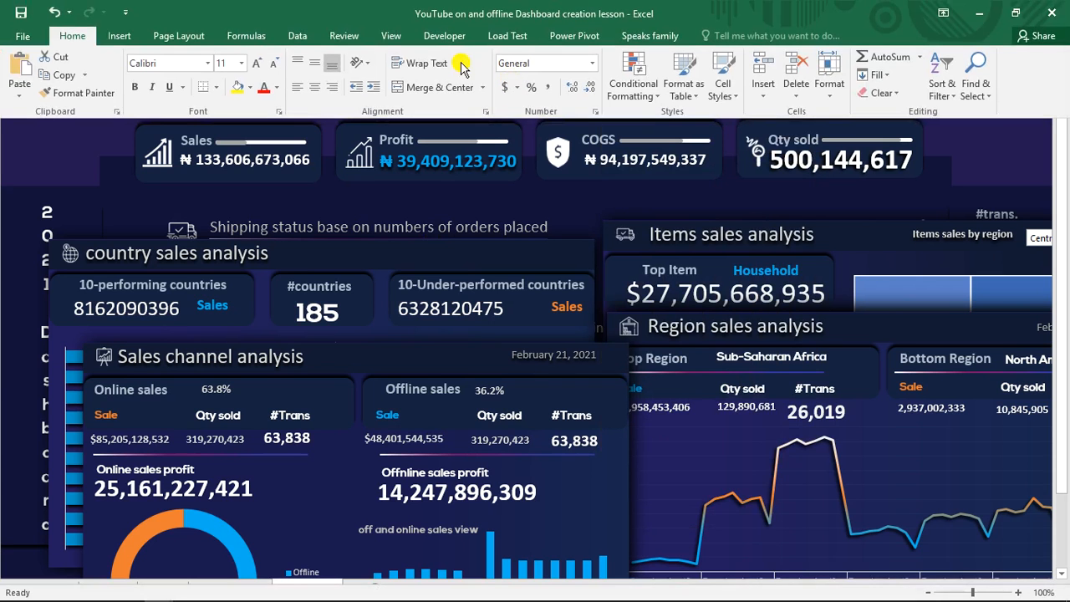
click(191, 36)
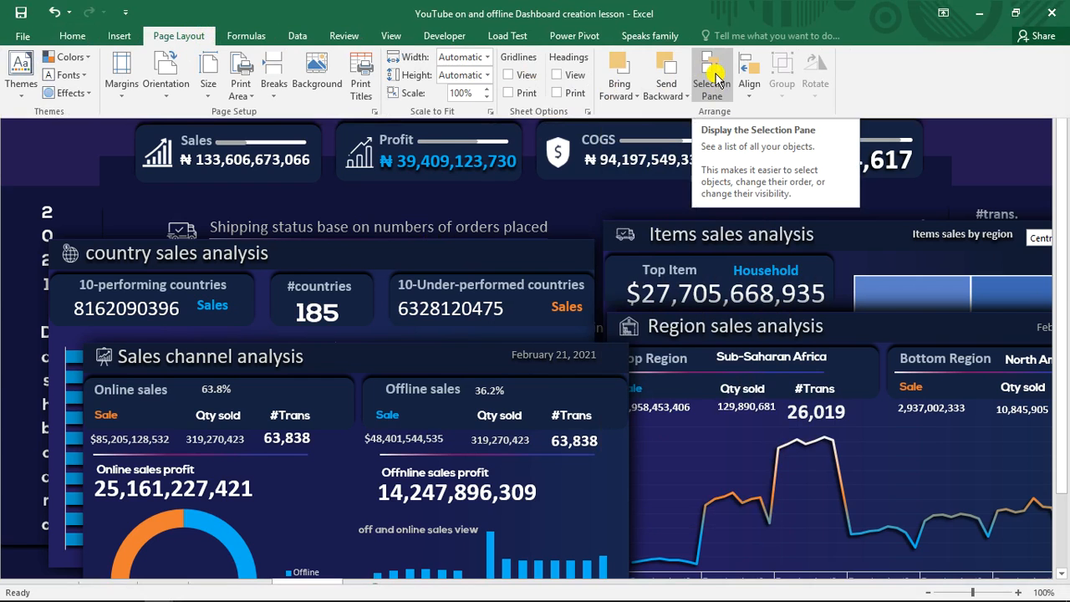
click(714, 80)
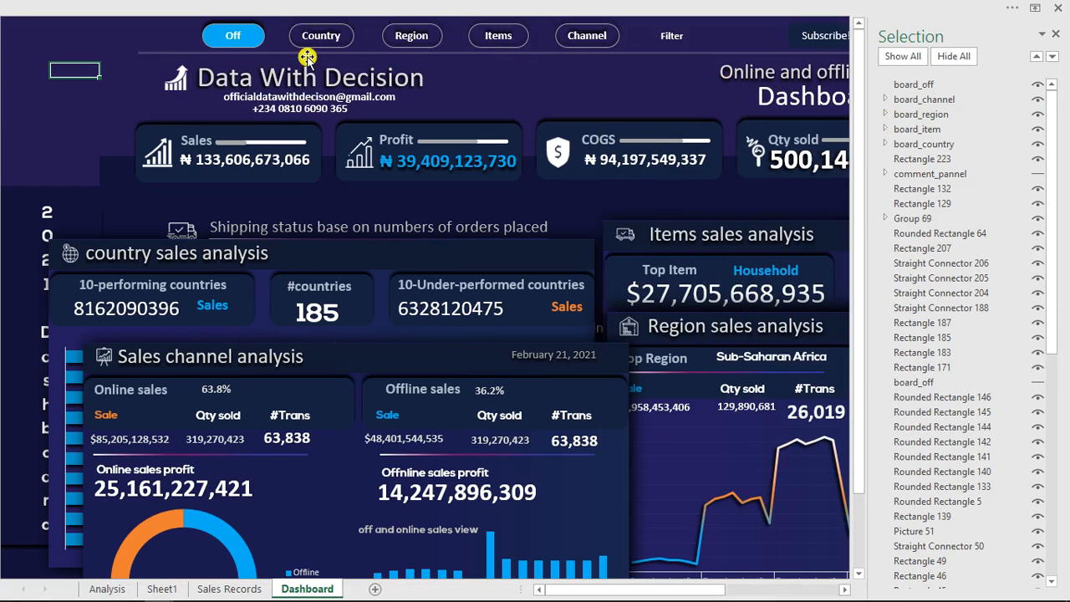
Check the object names assigned to the Off, Country, Region, Items and Channel buttons without renaming them.
click(226, 40)
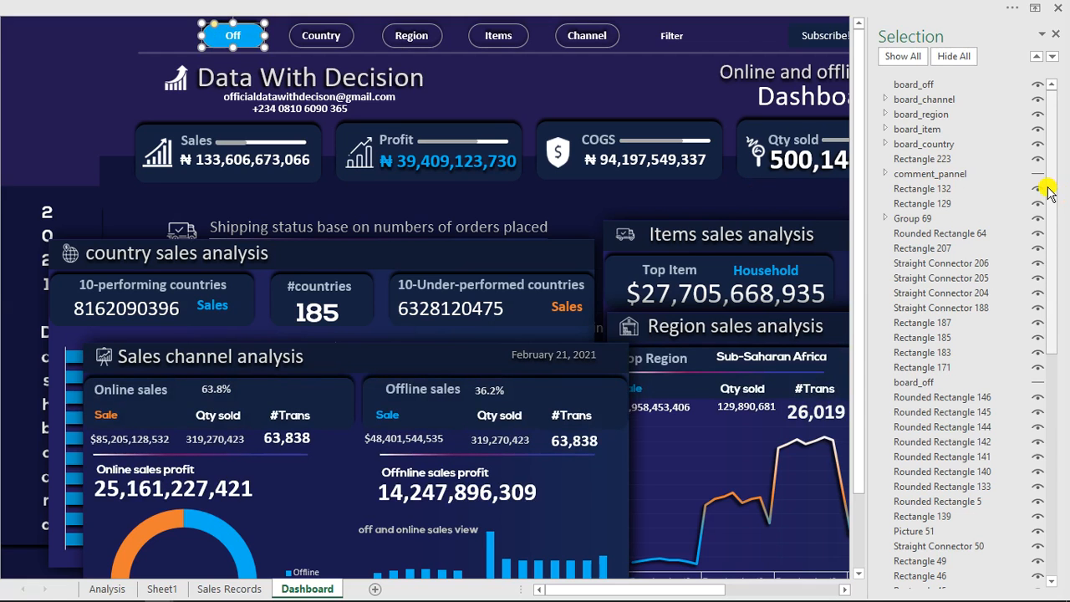
drag(1055, 280, 1054, 312)
drag(1057, 366, 1062, 420)
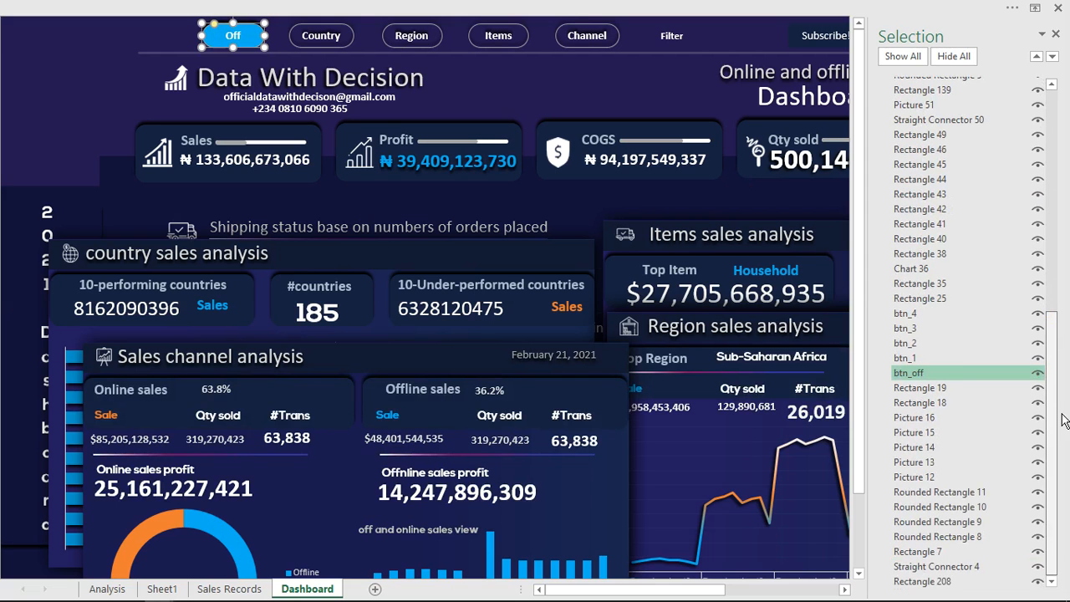
click(937, 378)
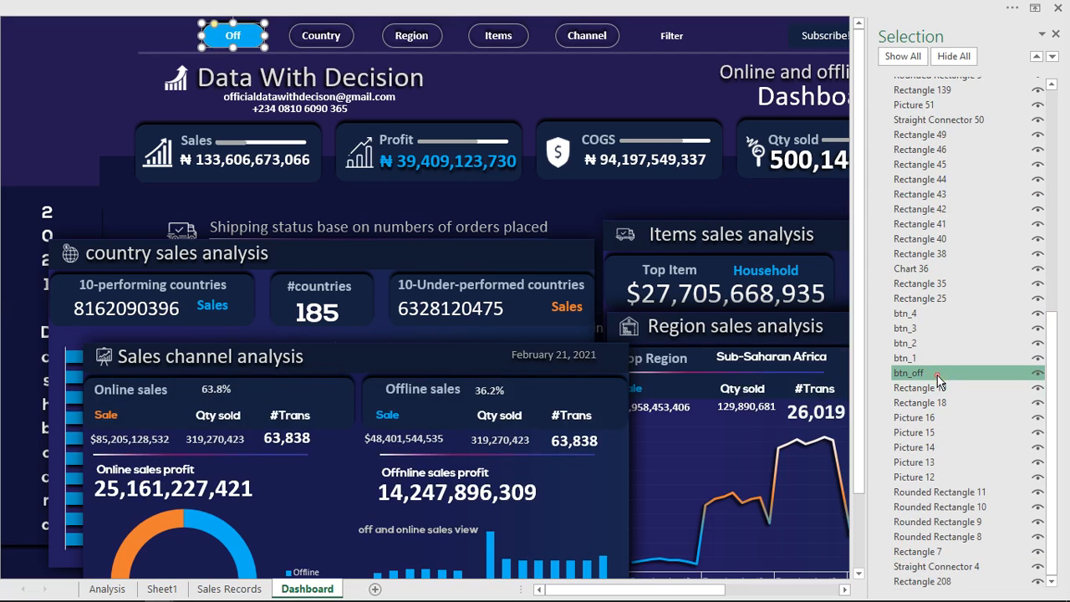
click(936, 376)
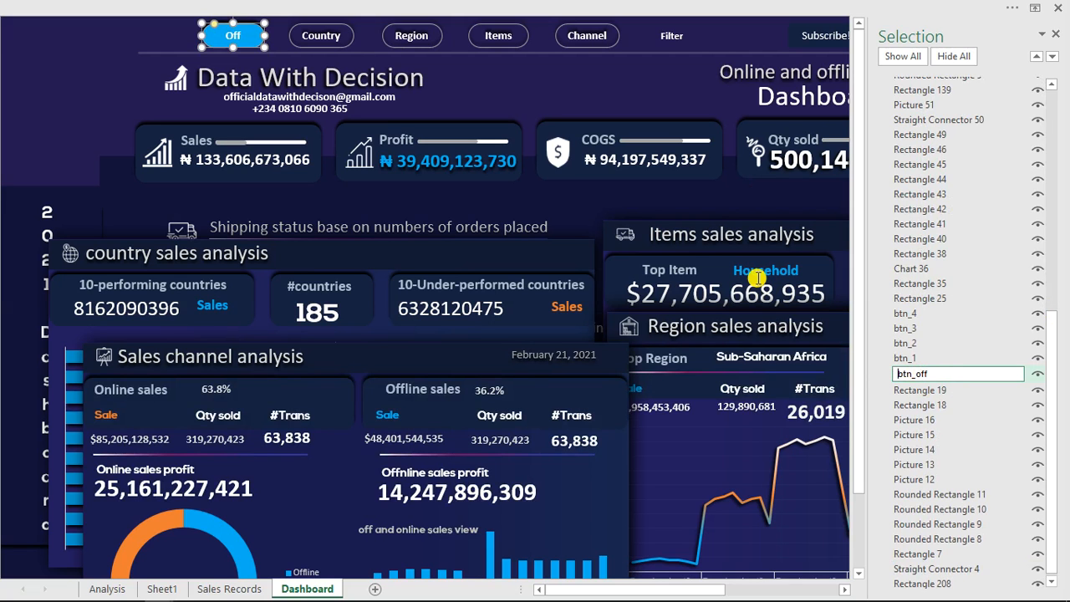
click(320, 42)
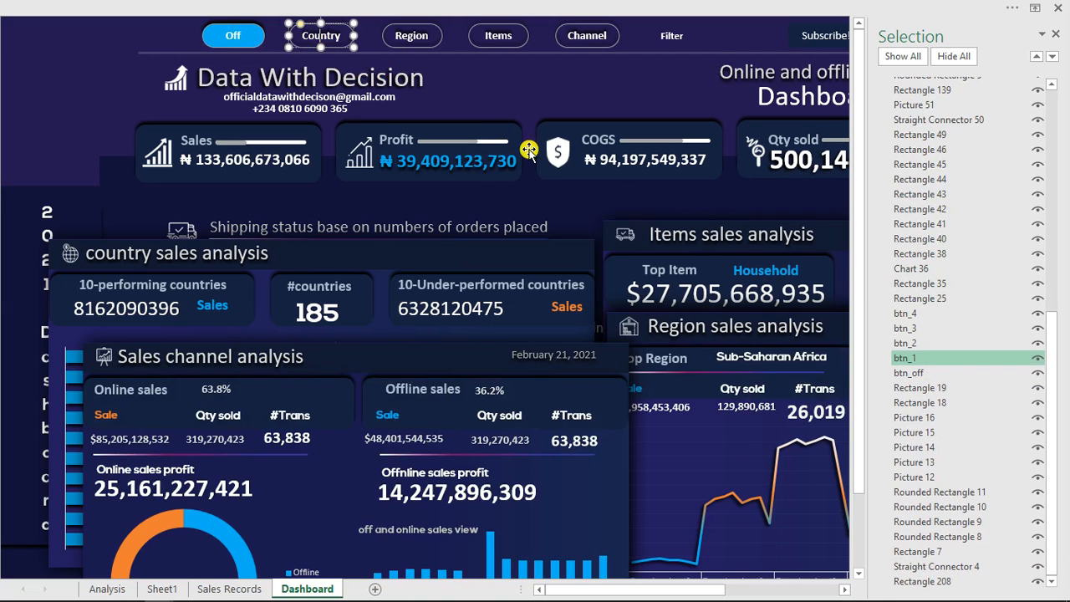
click(910, 344)
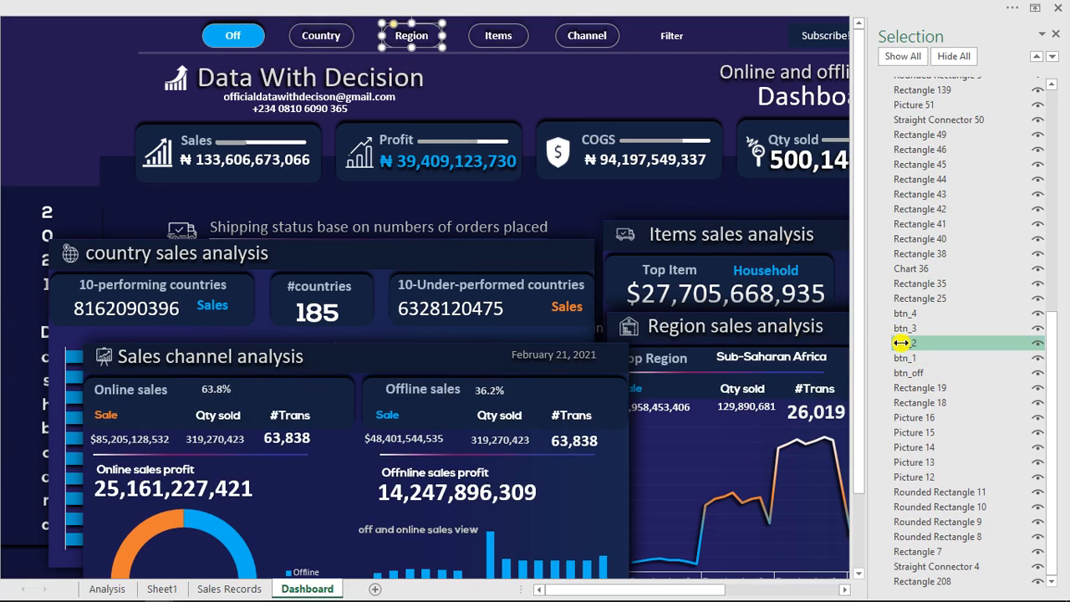
click(911, 328)
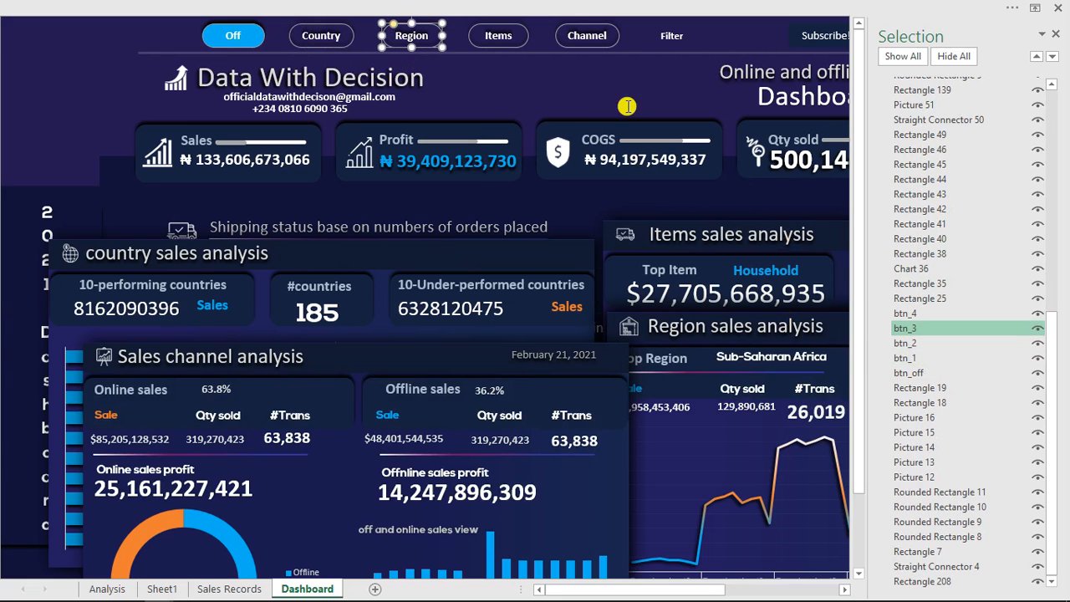
click(919, 330)
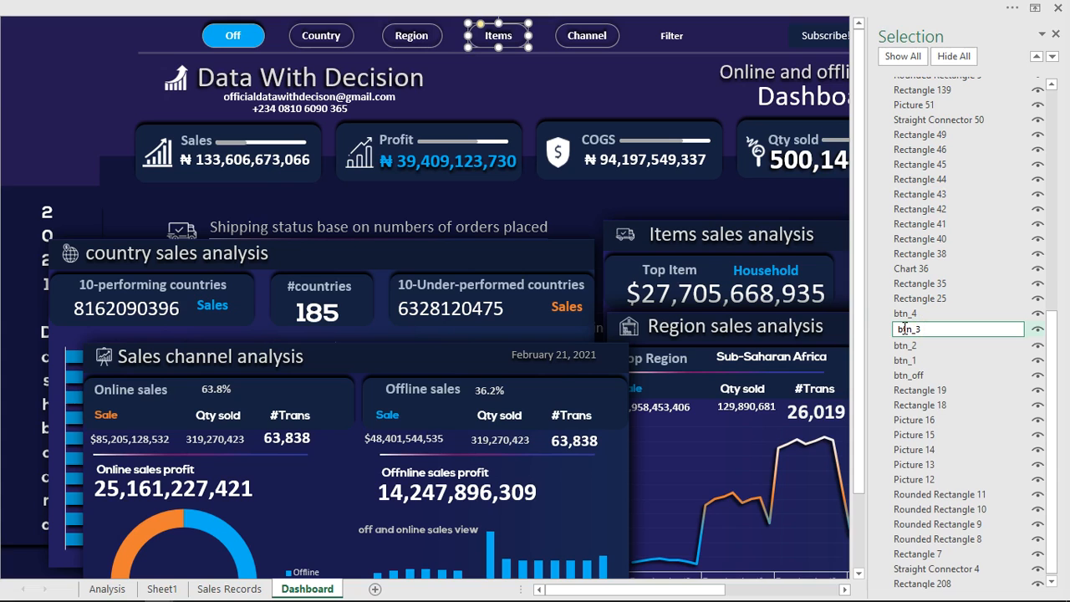
drag(923, 330, 894, 333)
click(925, 315)
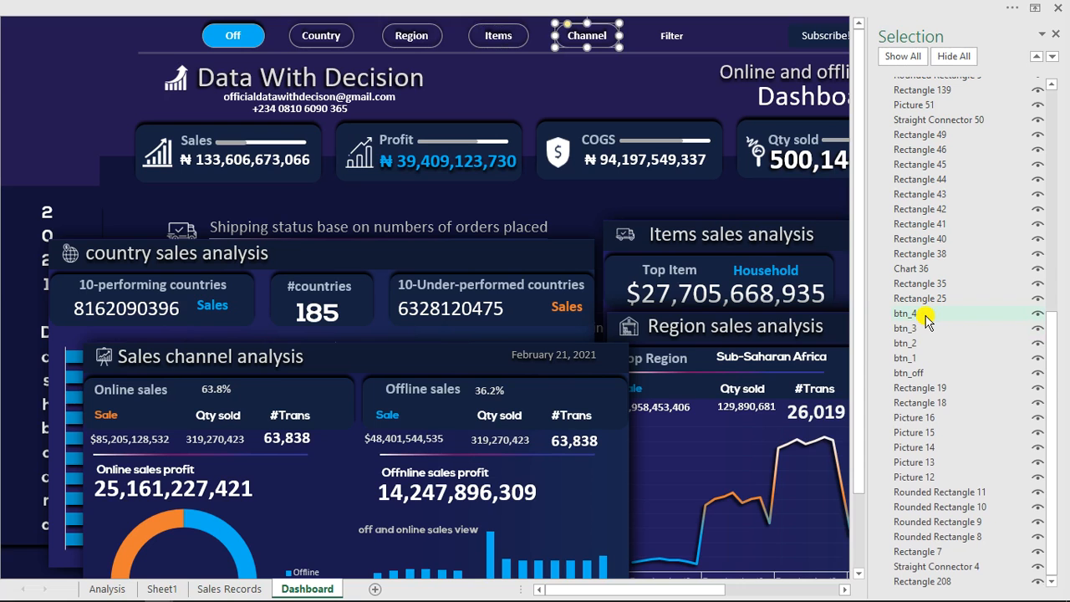
Match the country, items, region and channel analysis panels to their object names, testing board_channel by hiding and showing it again.
drag(1055, 363, 1056, 120)
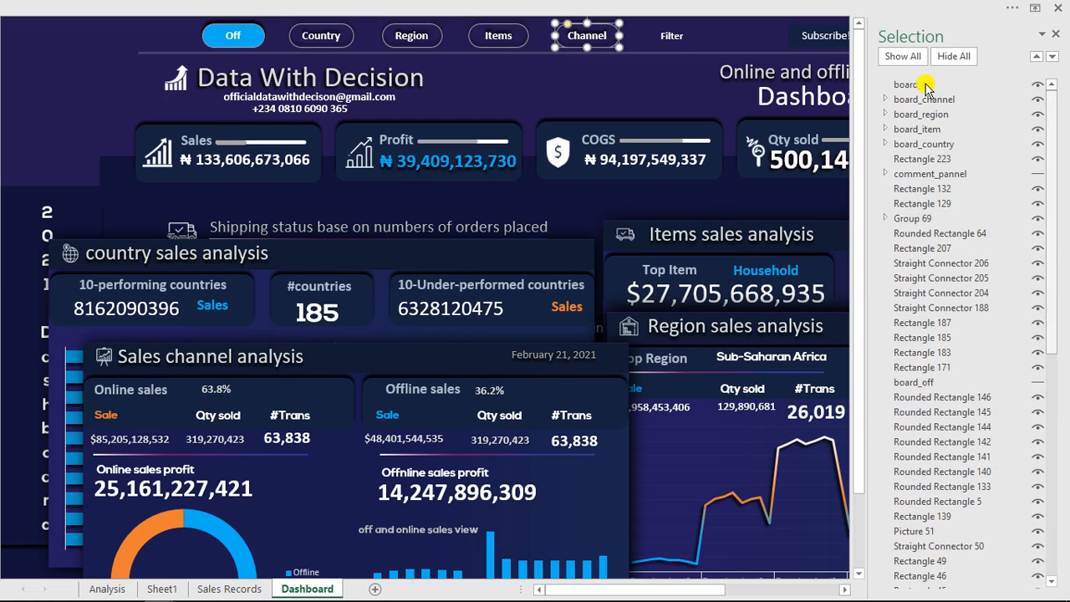
click(532, 251)
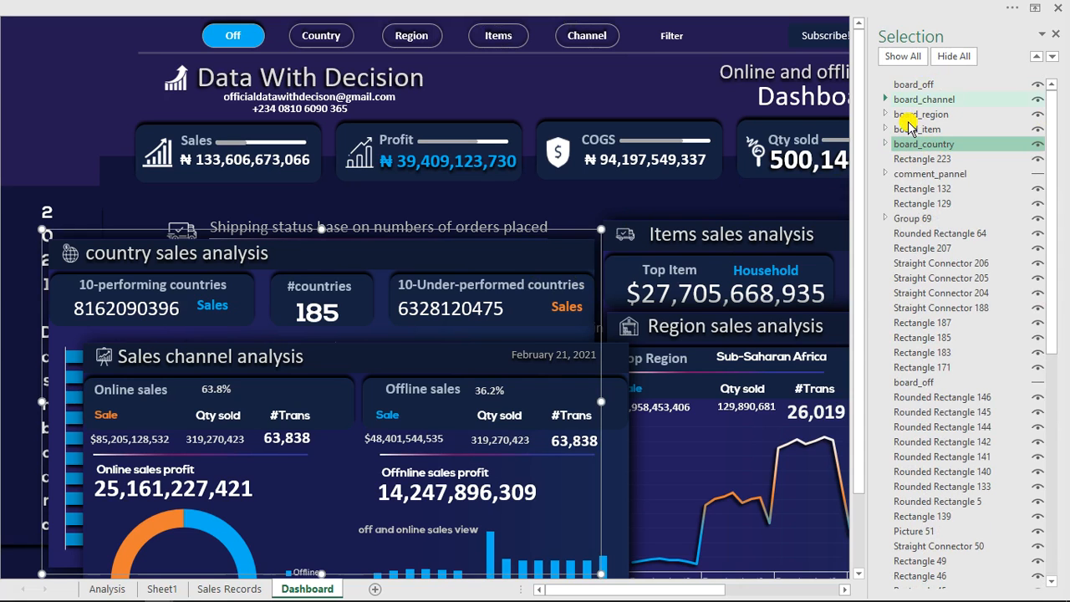
ctrl+click(911, 130)
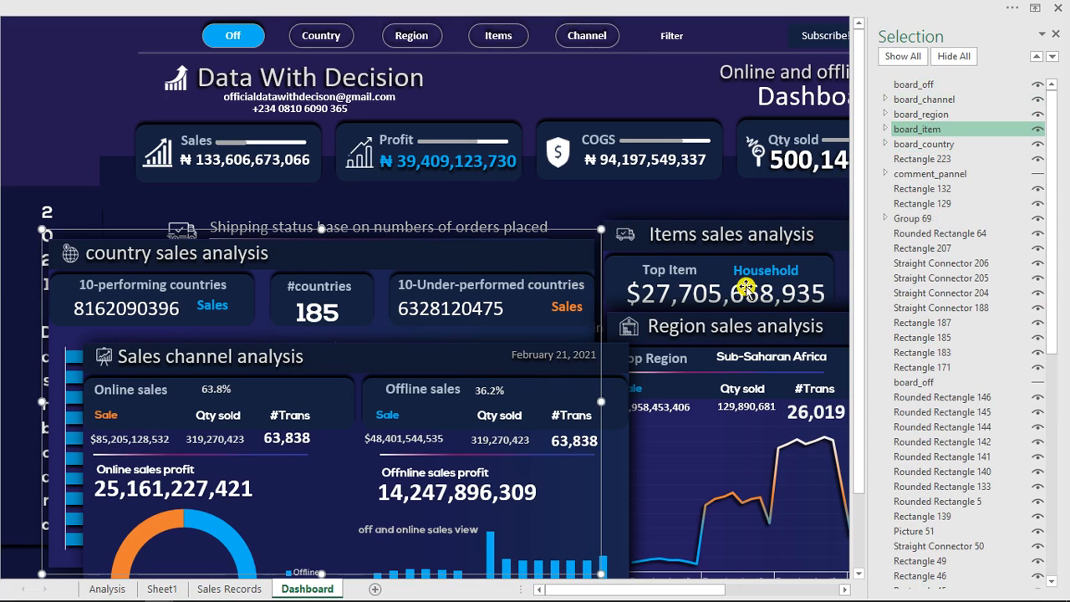
click(758, 245)
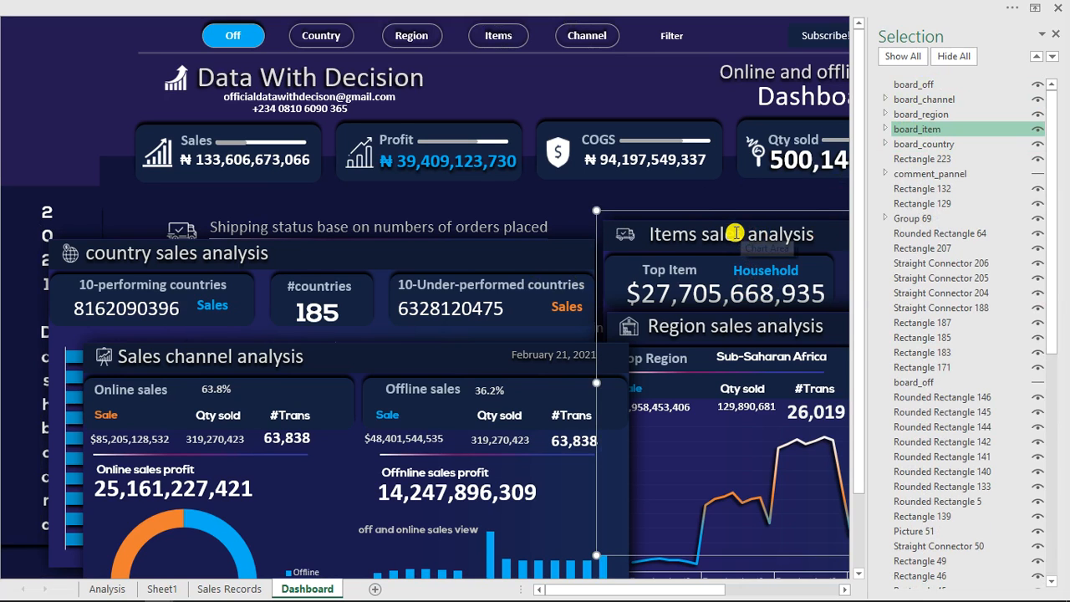
click(915, 116)
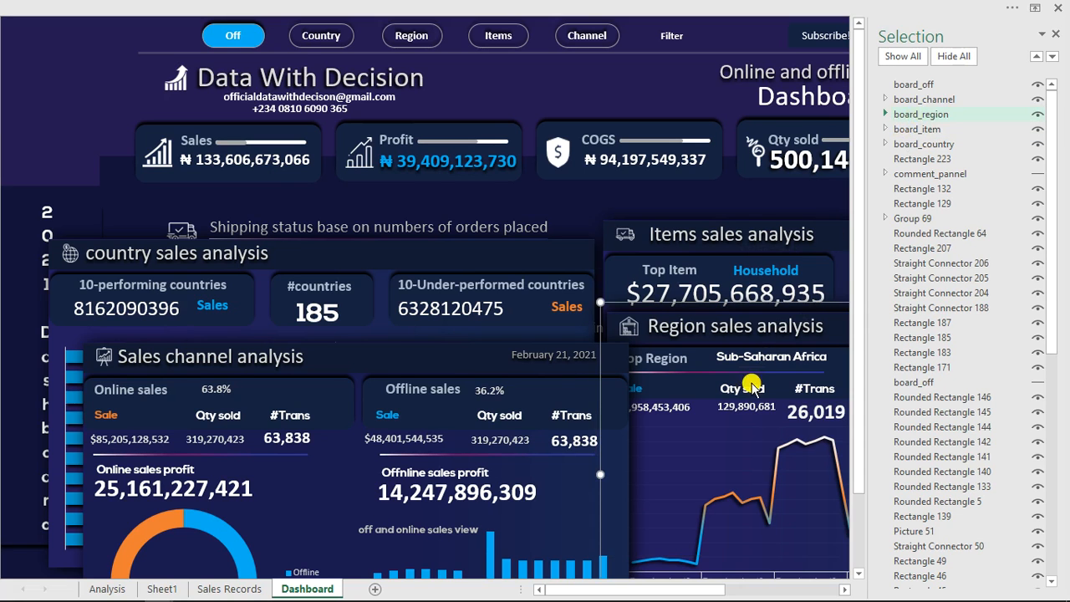
ctrl+click(929, 106)
click(397, 406)
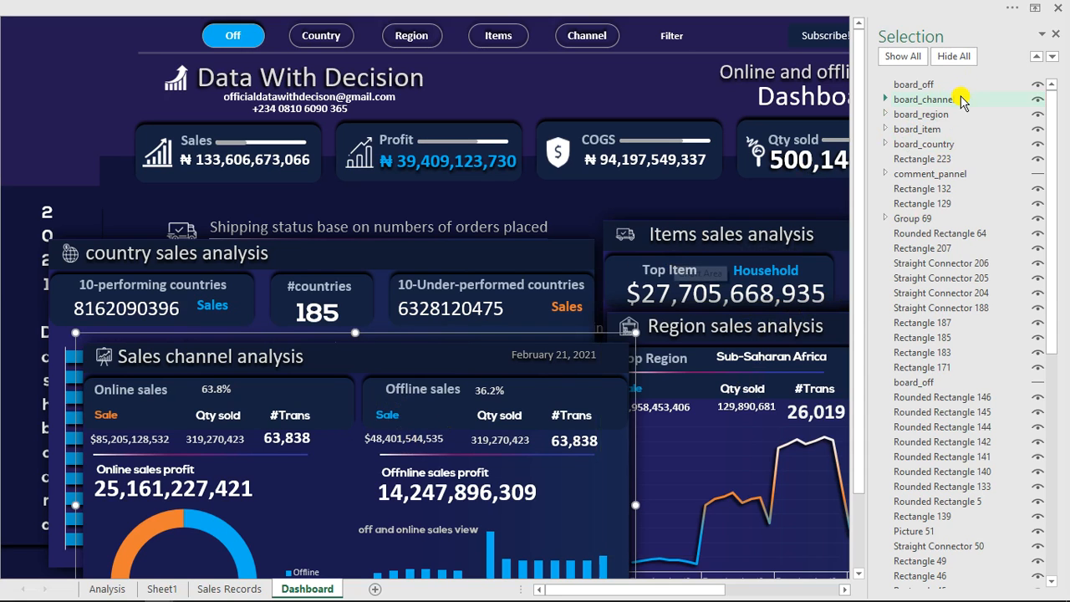
click(1037, 102)
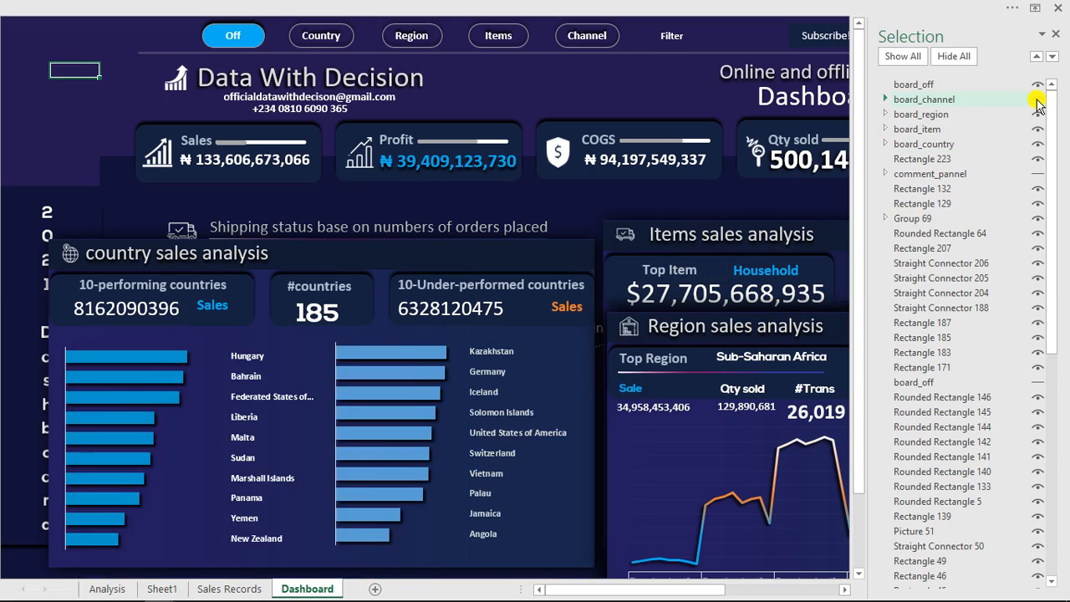
click(1037, 102)
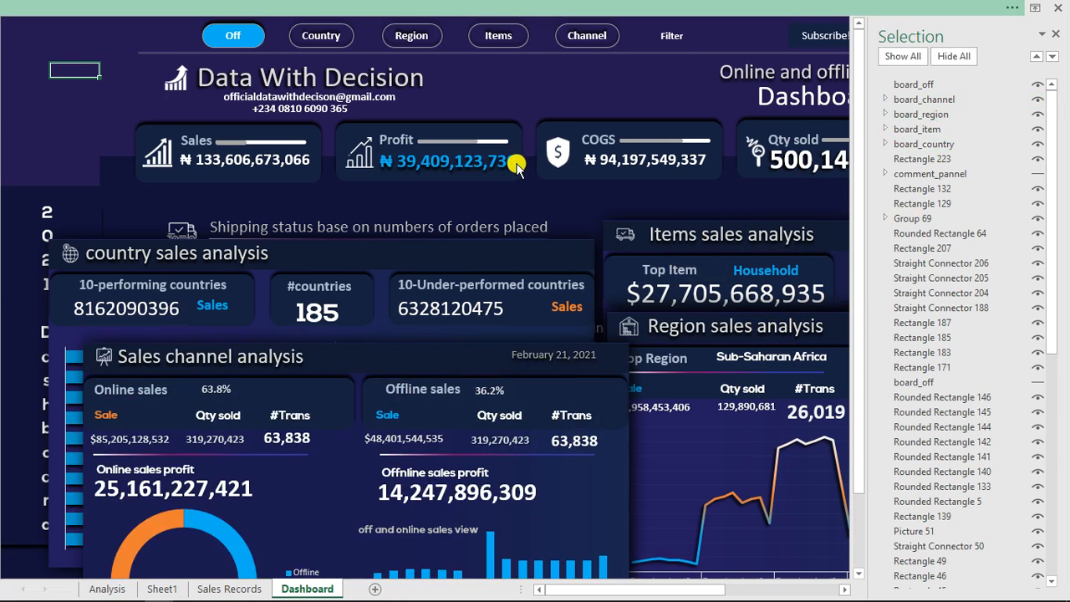
Make sure Developer is enabled among the main tabs in the ribbon customization options and accept the settings.
key(ctrl+shift+F1)
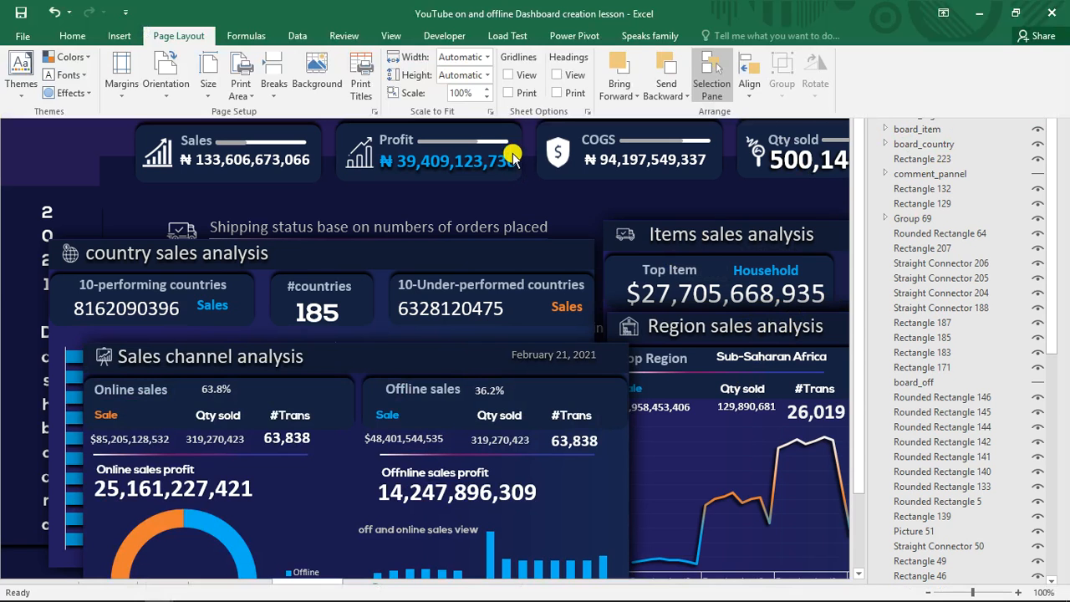
click(450, 40)
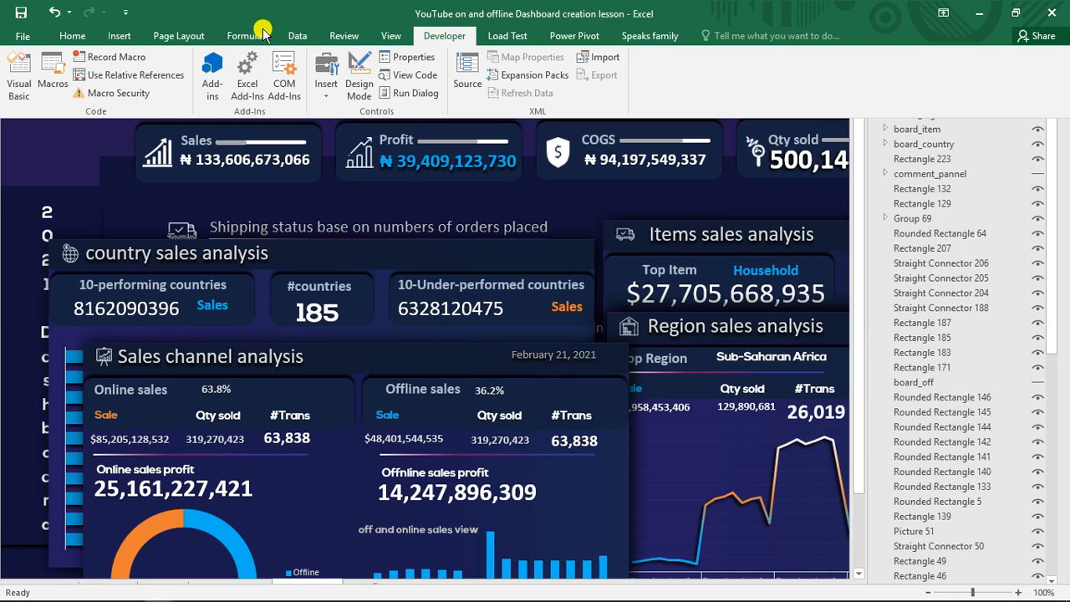
right_click(435, 42)
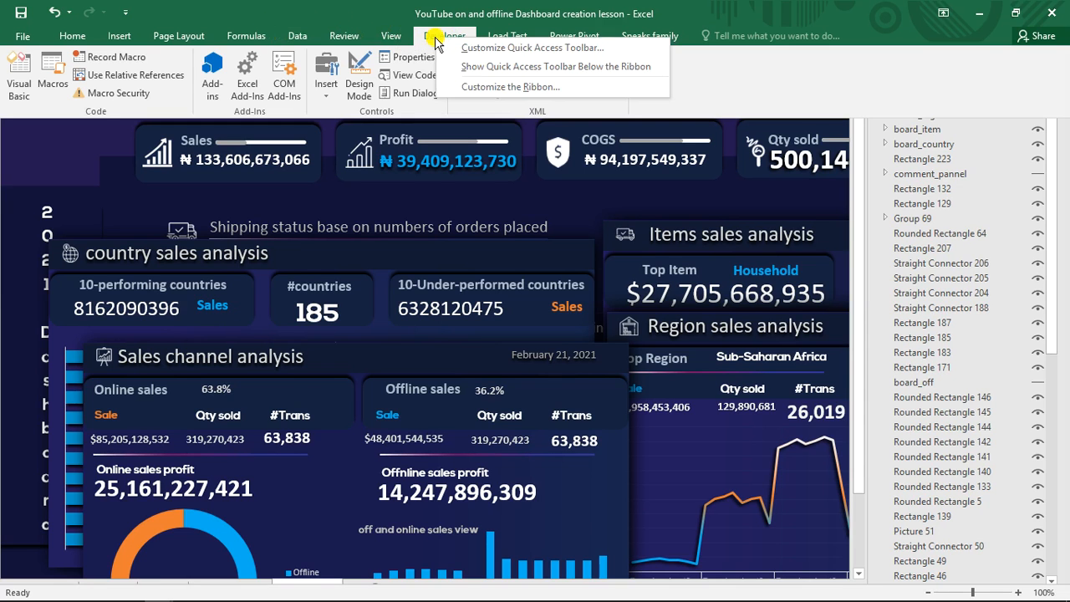
click(506, 87)
key(ctrl+shift+F1)
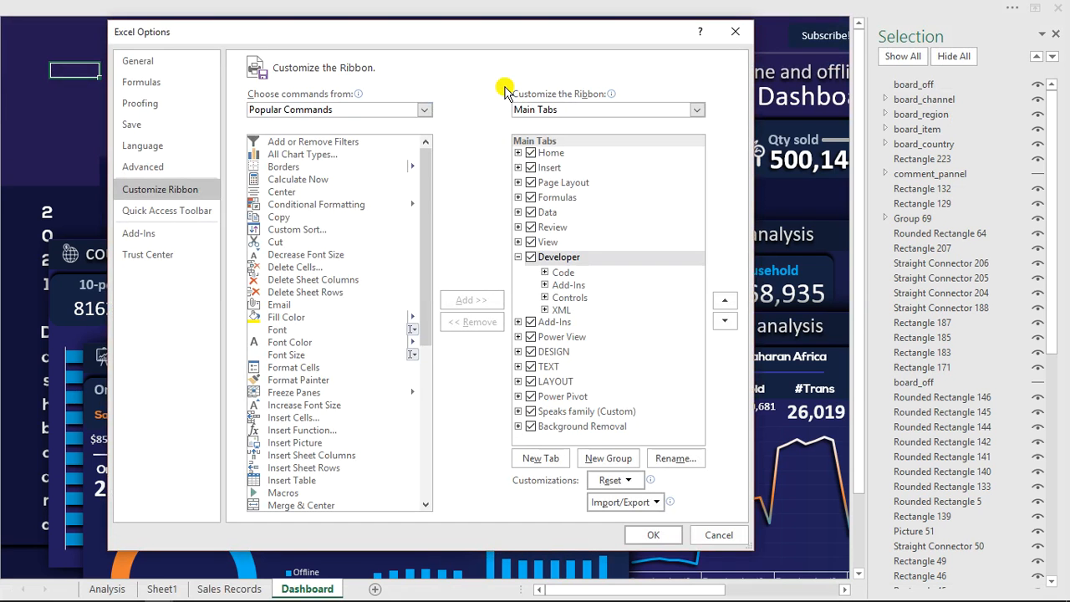
click(529, 257)
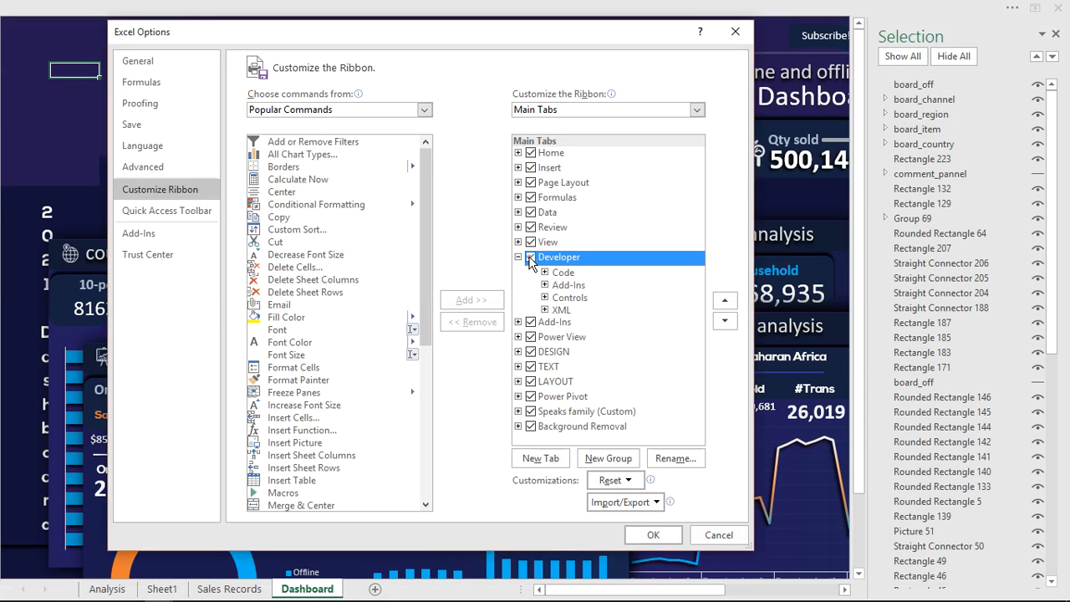
click(656, 534)
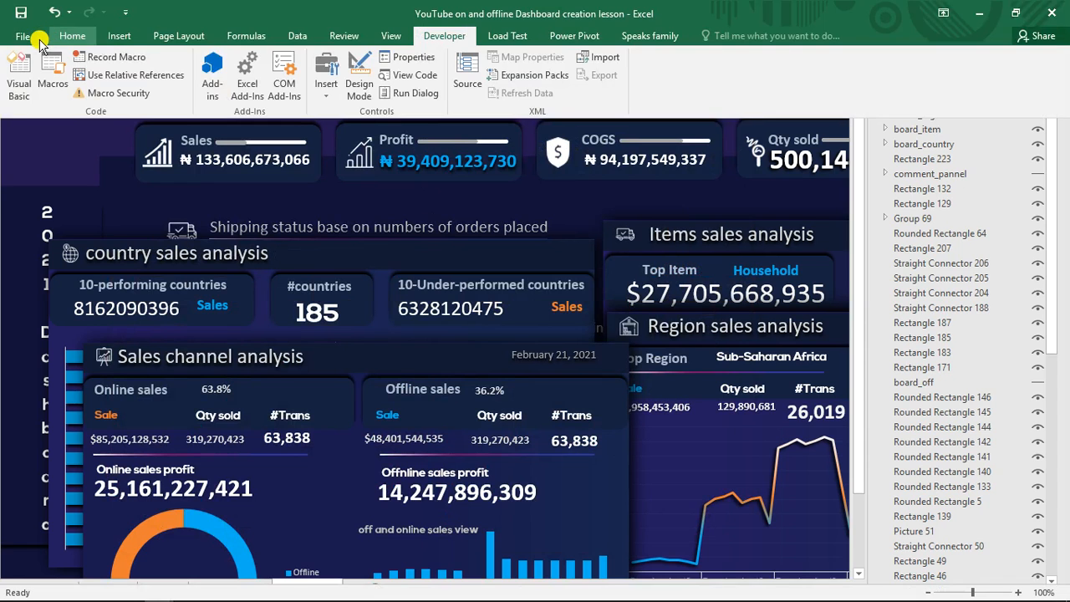
Try the Excel Macro-Enabled Workbook file type for saving the workbook, and return to the Dashboard sheet without saving.
click(28, 39)
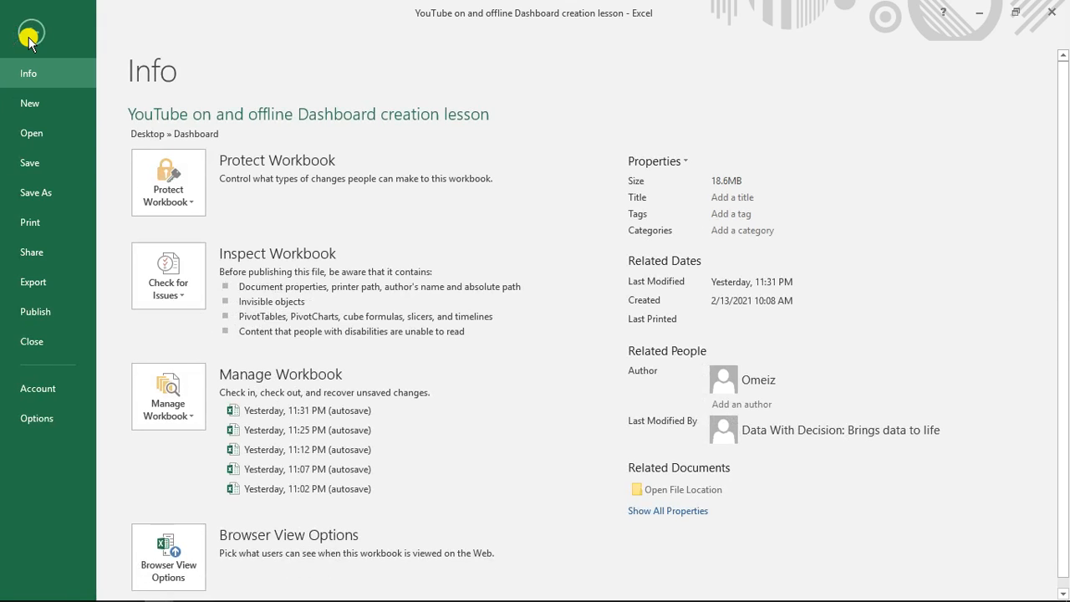
click(38, 193)
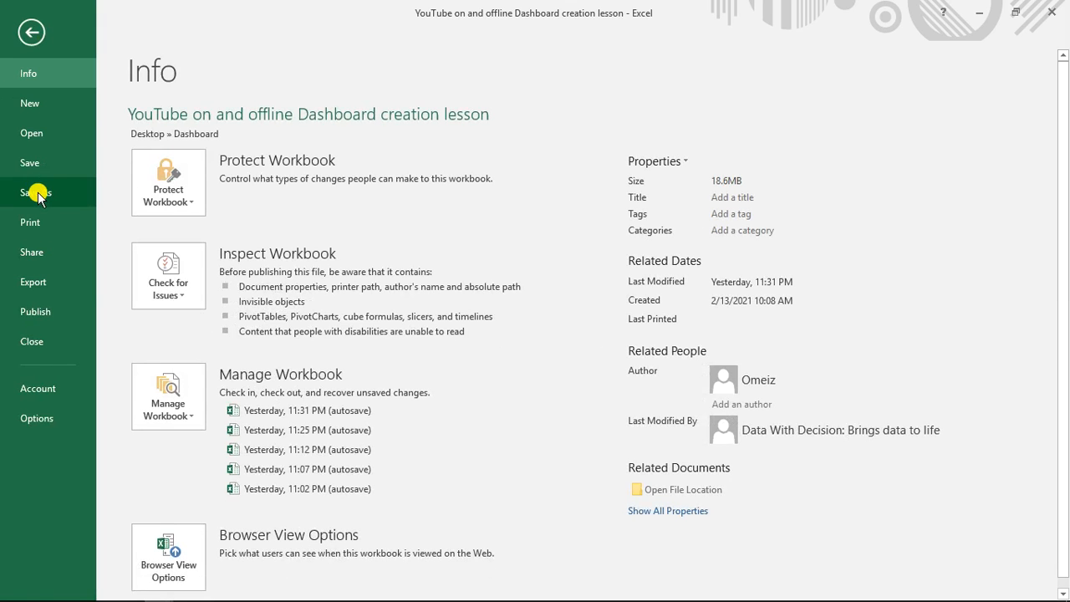
click(445, 278)
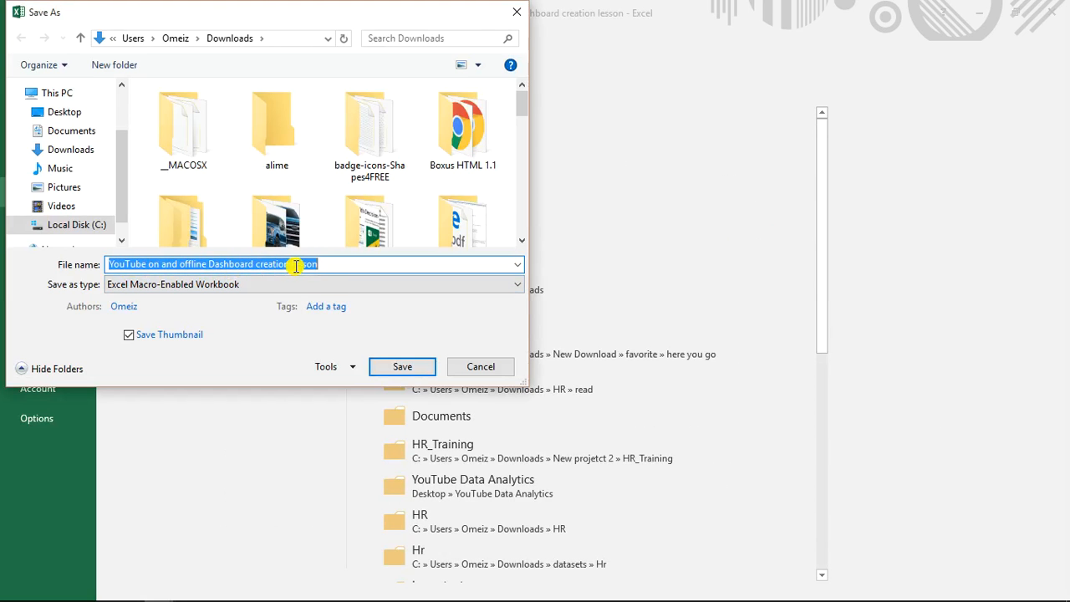
click(185, 286)
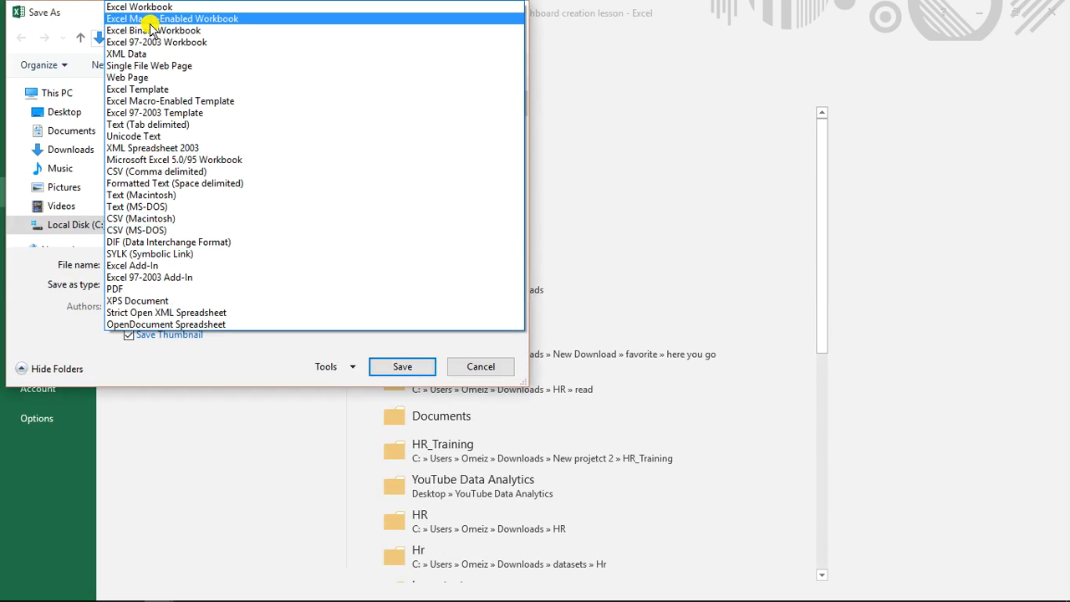
click(191, 22)
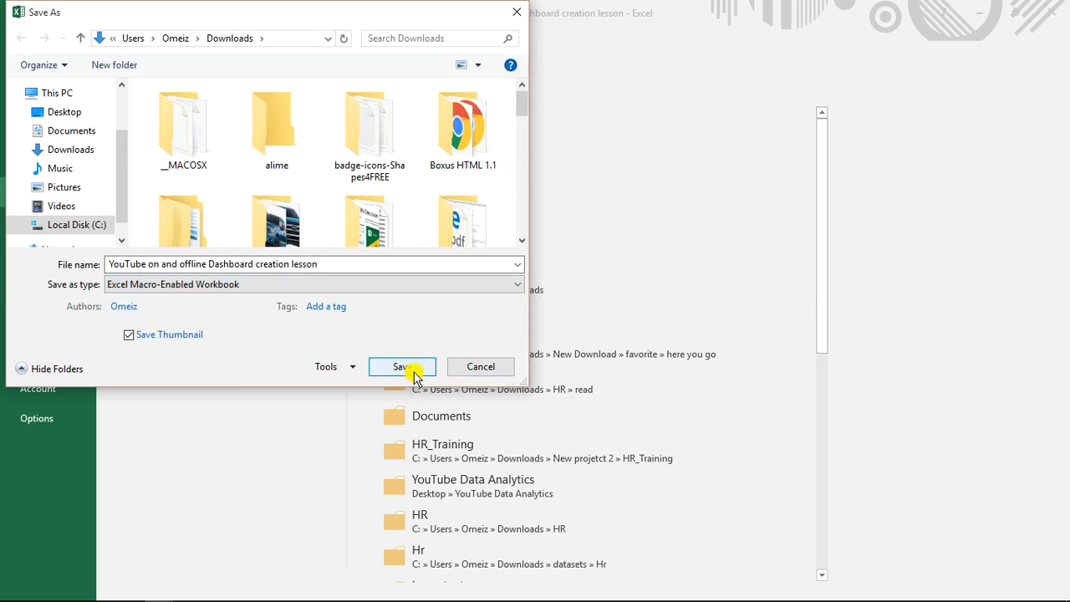
click(472, 369)
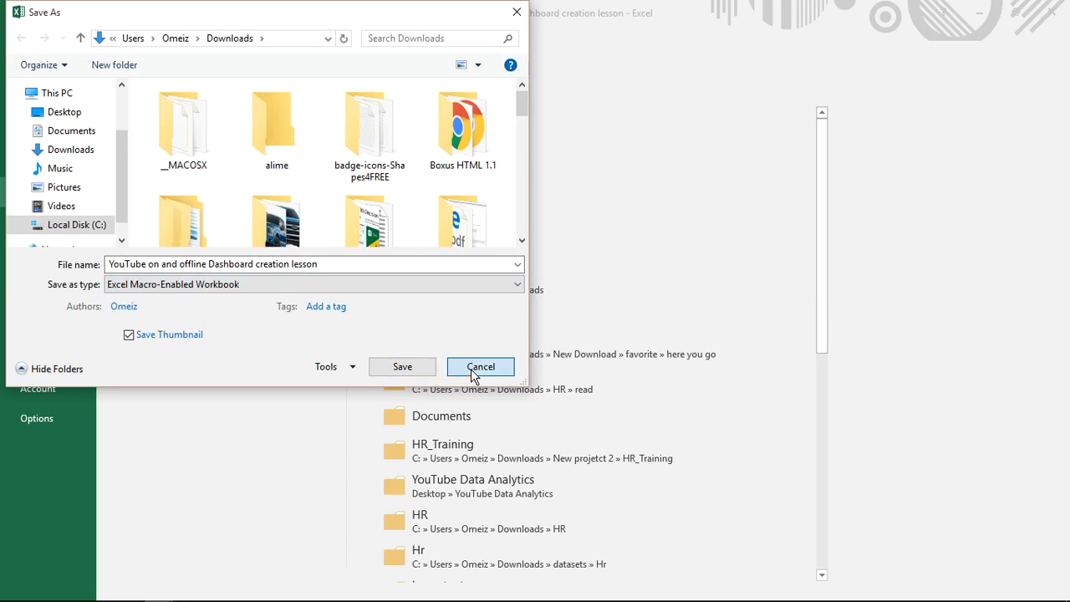
click(34, 33)
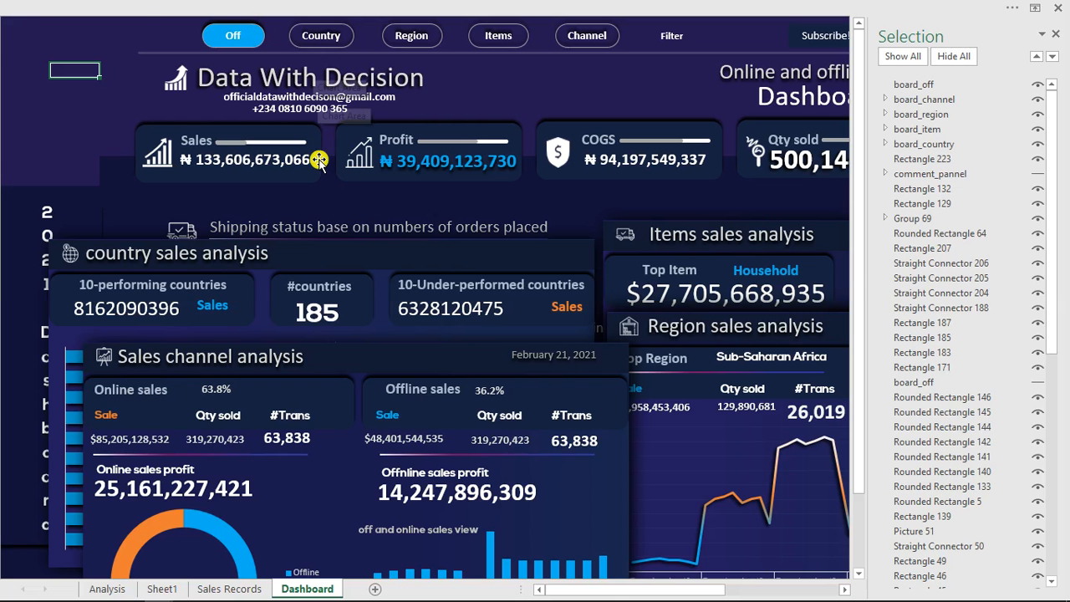
Open the Visual Basic editor and insert a new code module into the YouTube on and offline Dashboard creation lesson project.
click(366, 5)
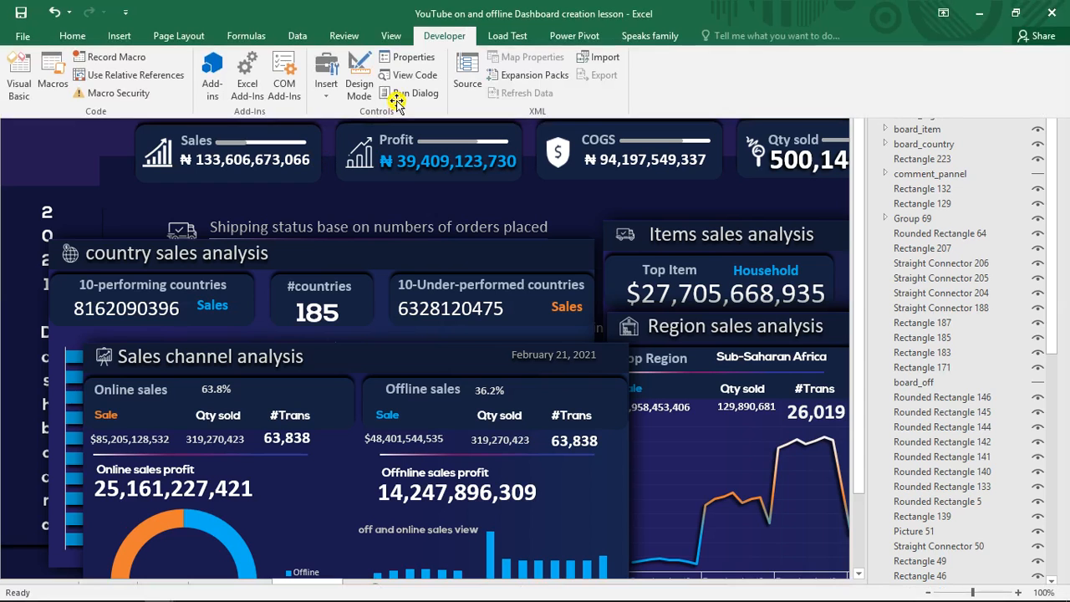
click(18, 67)
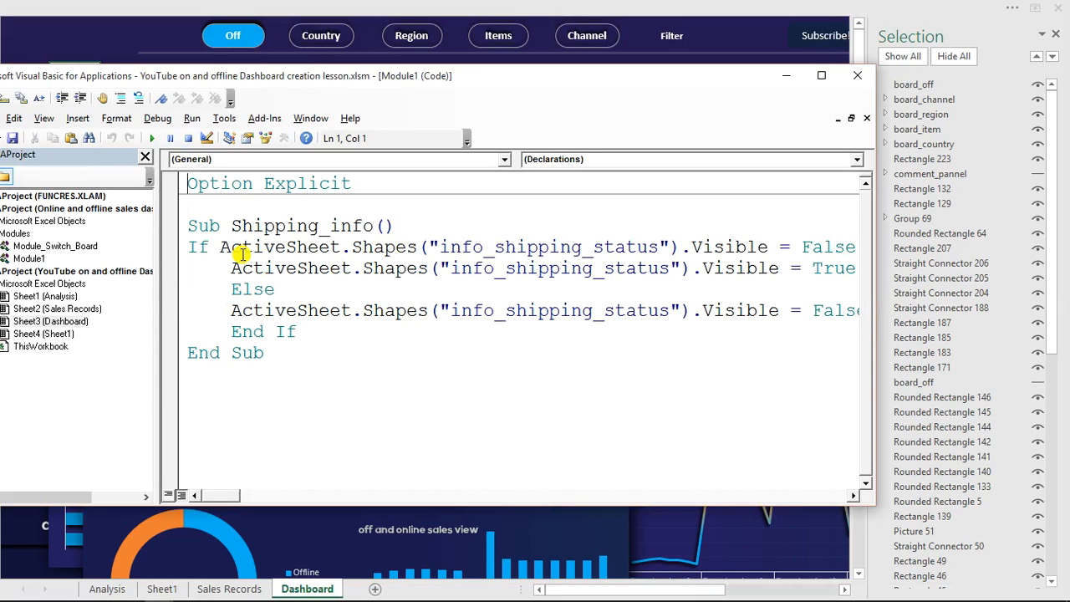
click(72, 323)
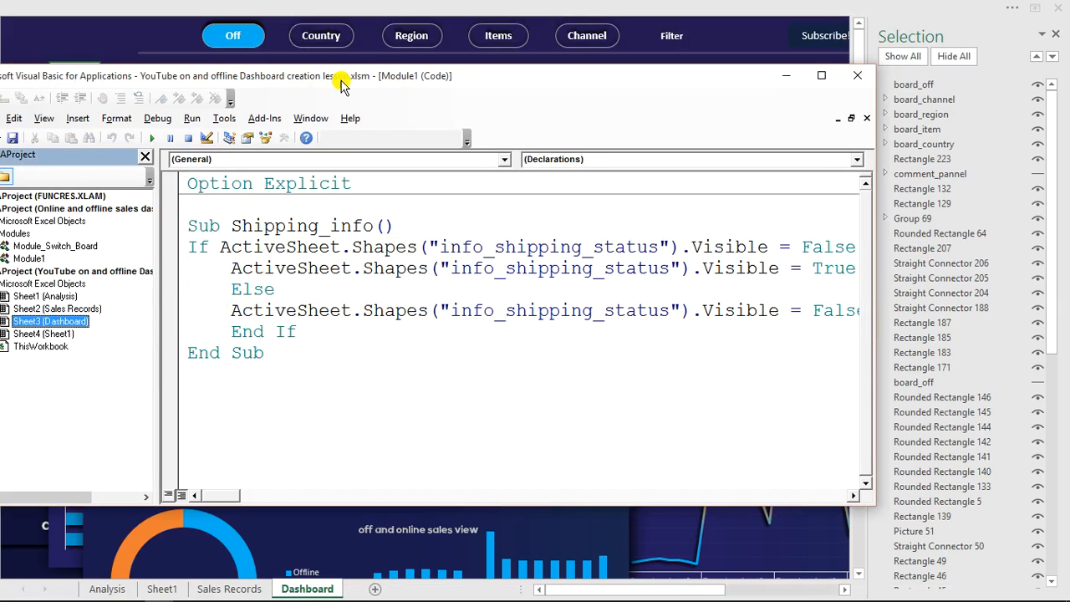
drag(345, 80, 406, 73)
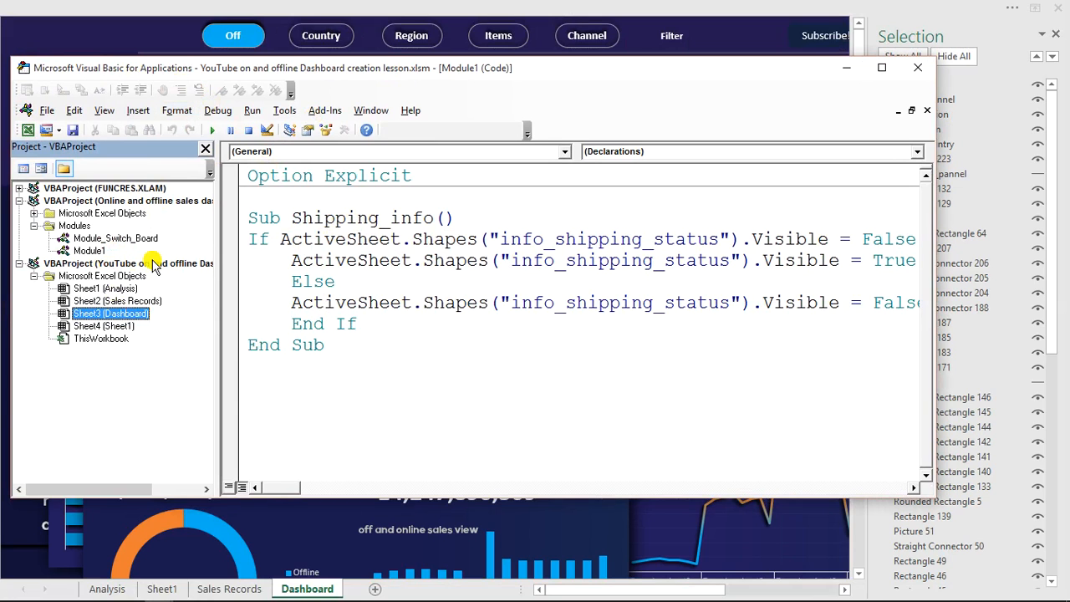
click(138, 111)
click(158, 159)
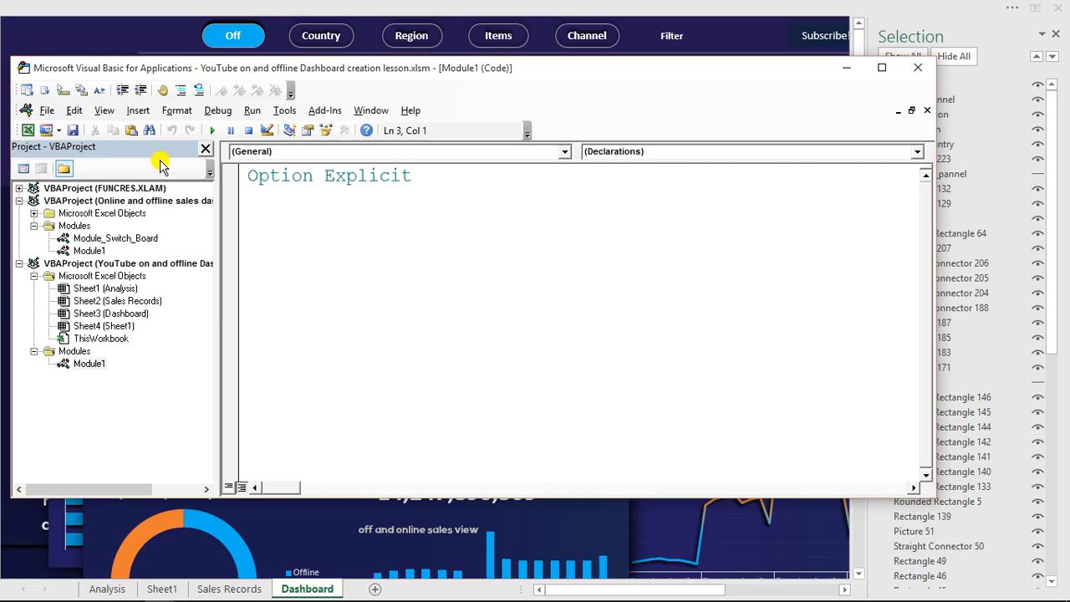
Rename Module1 of the YouTube on and offline Dashboard creation lesson project to Module_show_mini_board, and close the module's properties.
click(98, 363)
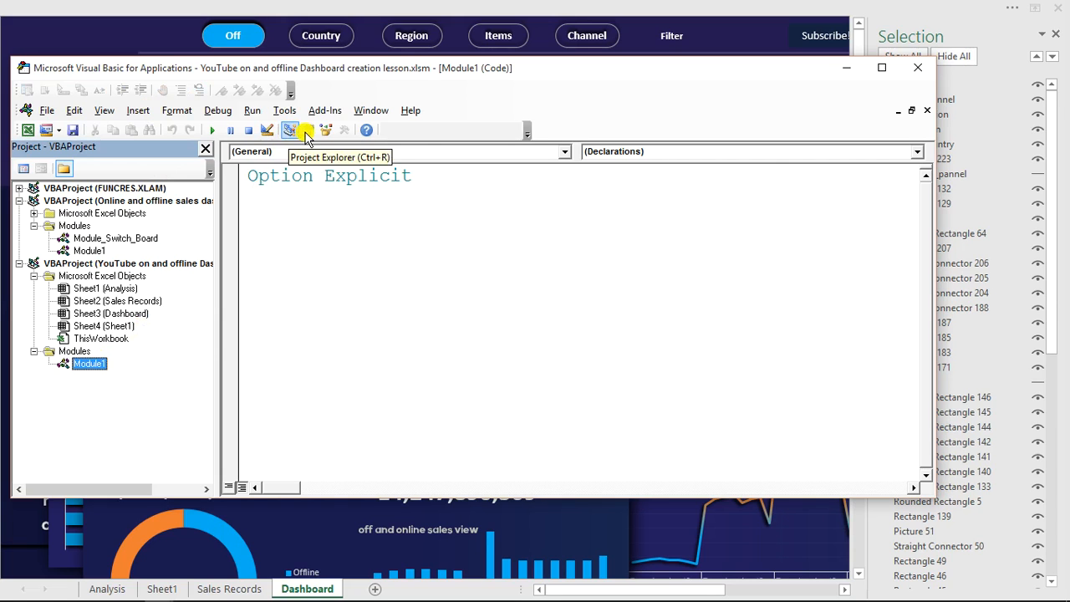
click(308, 131)
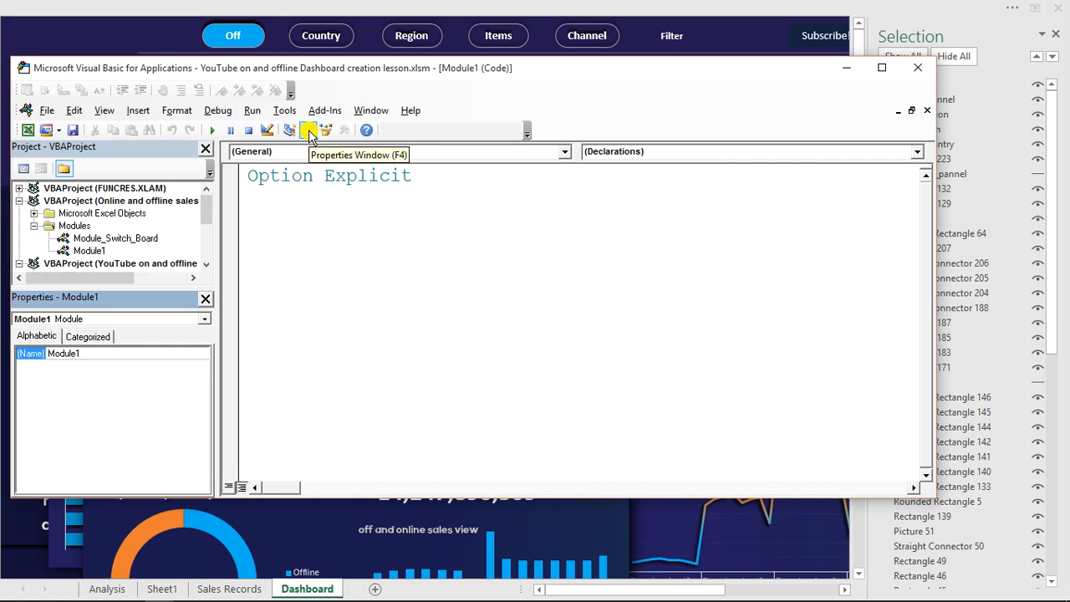
click(107, 355)
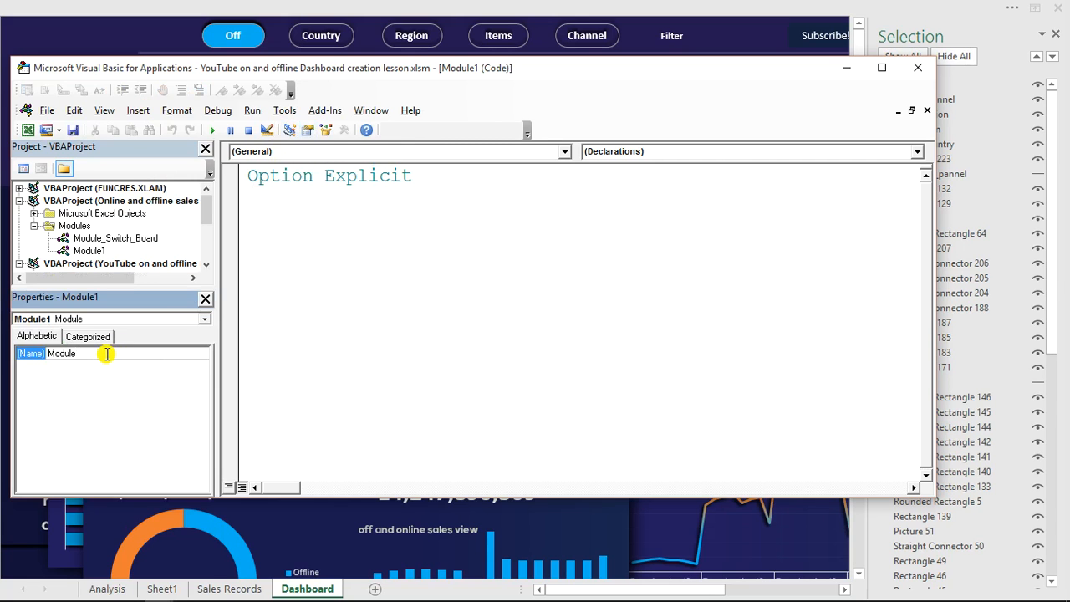
text(_show_mini_board)
key(Return)
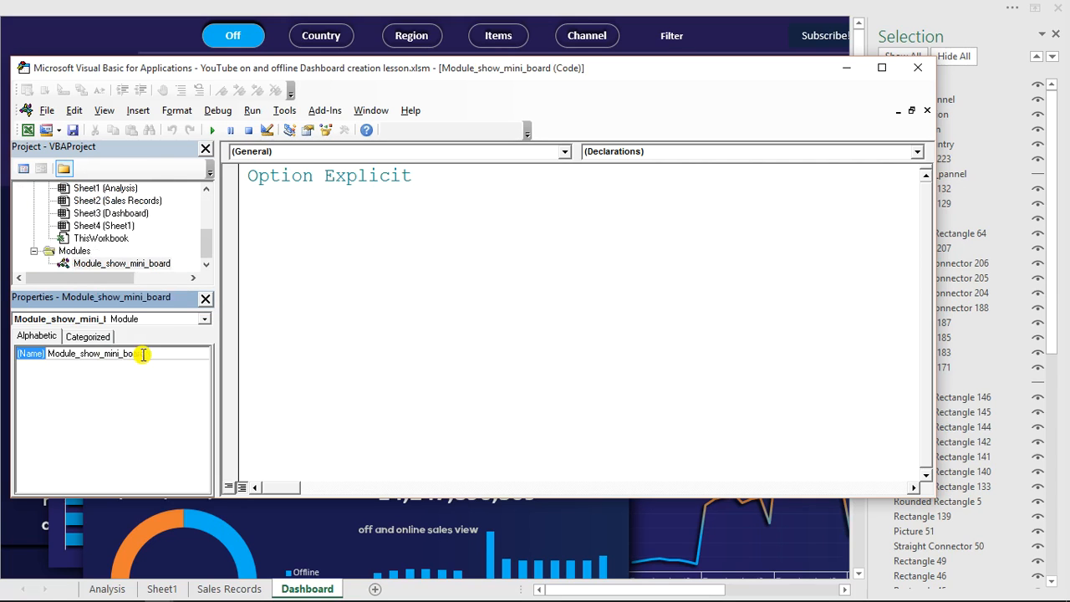
click(206, 299)
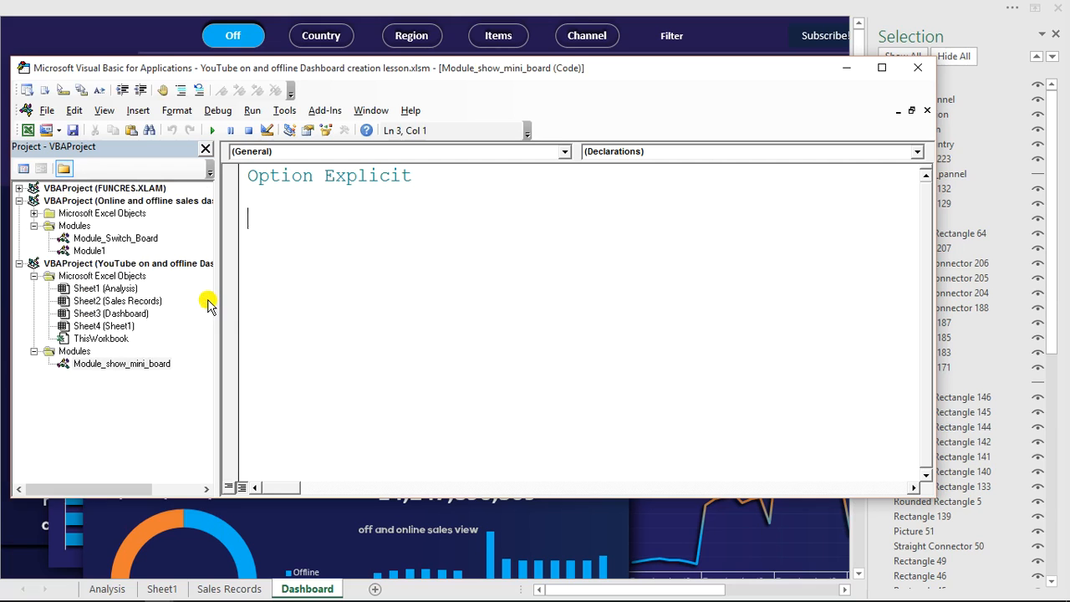
click(115, 361)
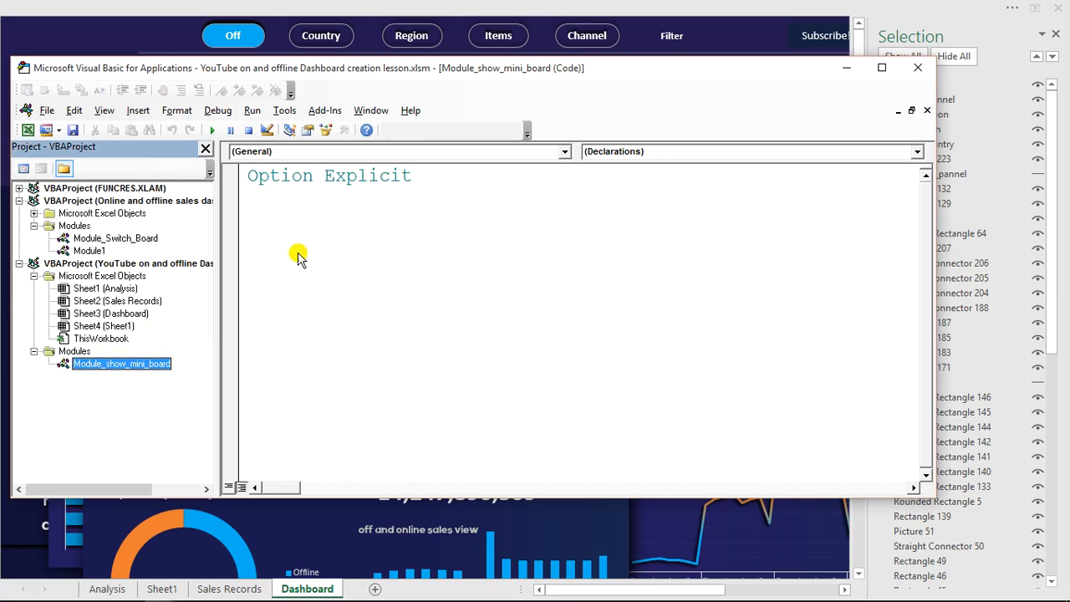
Start a function named show_mini_board below Option Explicit in the module's code.
click(332, 203)
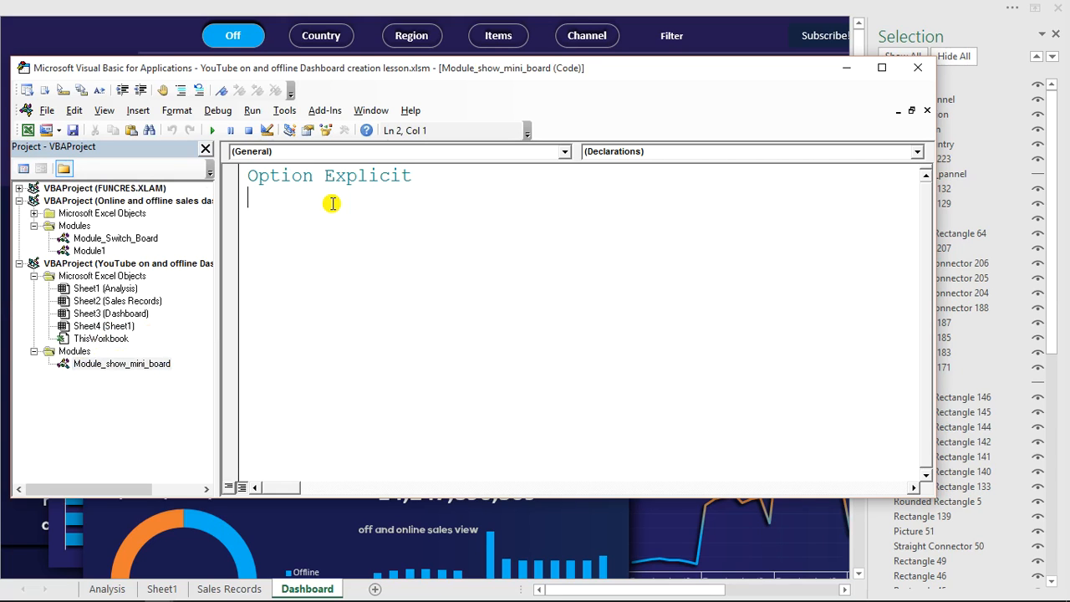
key(Return)
text(funtc)
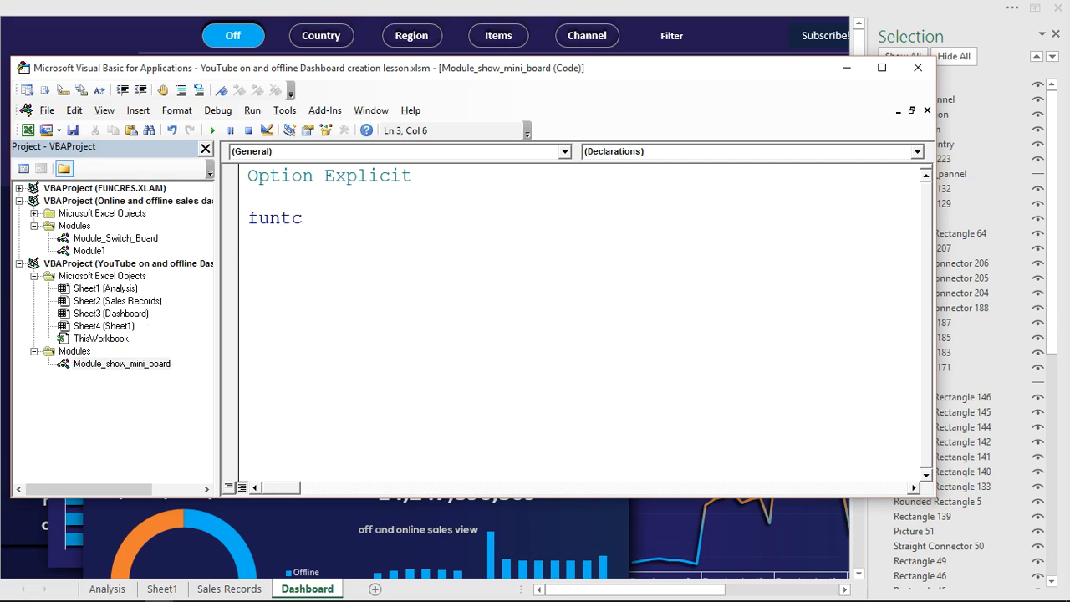
key(BackSpace)
key(BackSpace)
text(ction show_min)
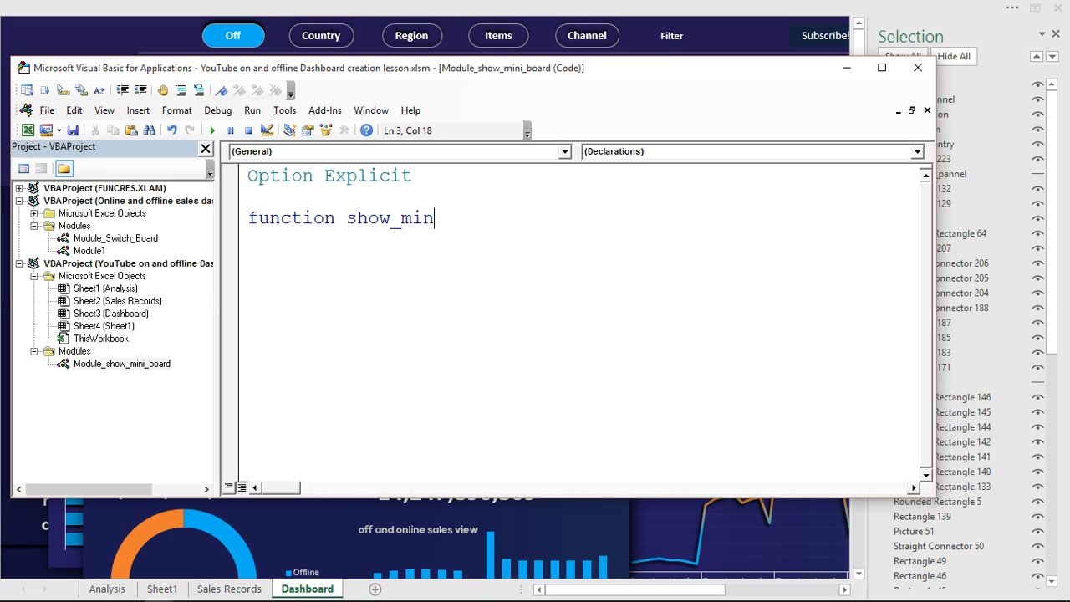
text(i_board)
Give the show_mini_board function a first parameter, mini_board as Object.
text((nine)
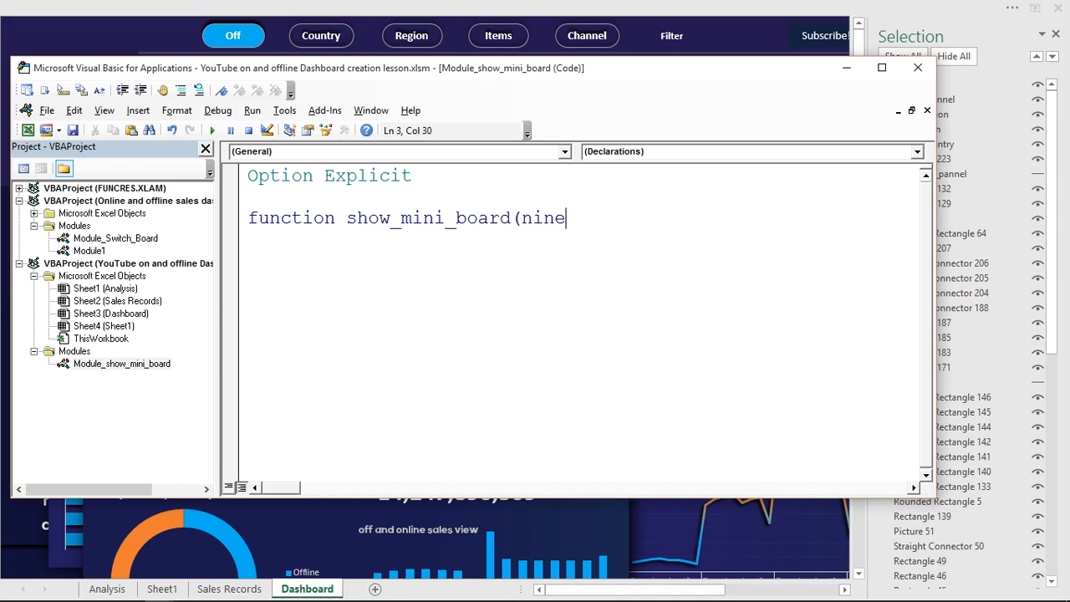
key(BackSpace)
key(BackSpace)
key(BackSpace)
key(BackSpace)
text(mini_board)
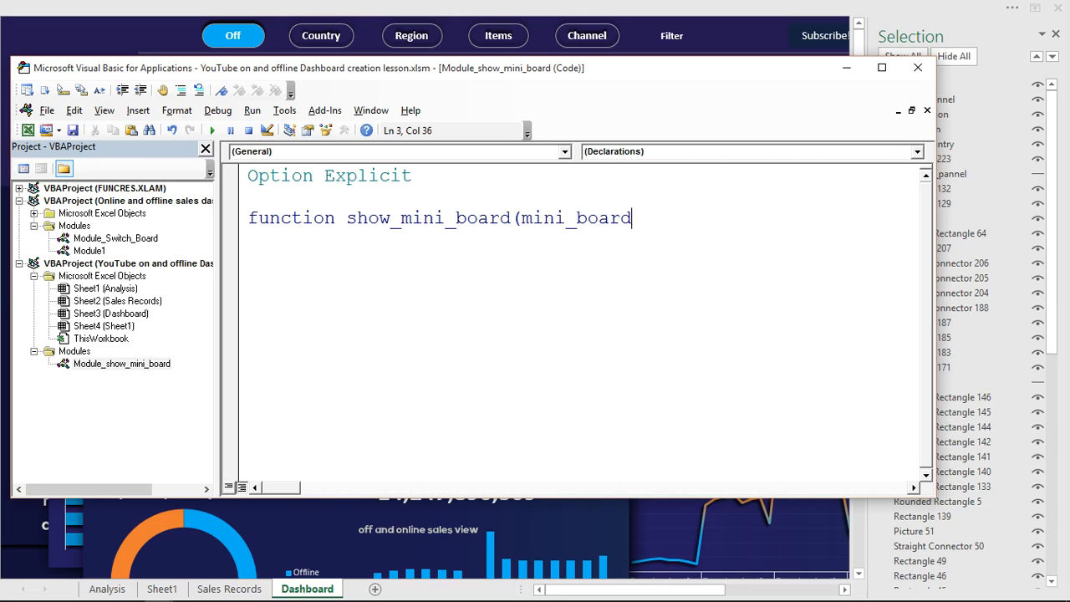
text( as o)
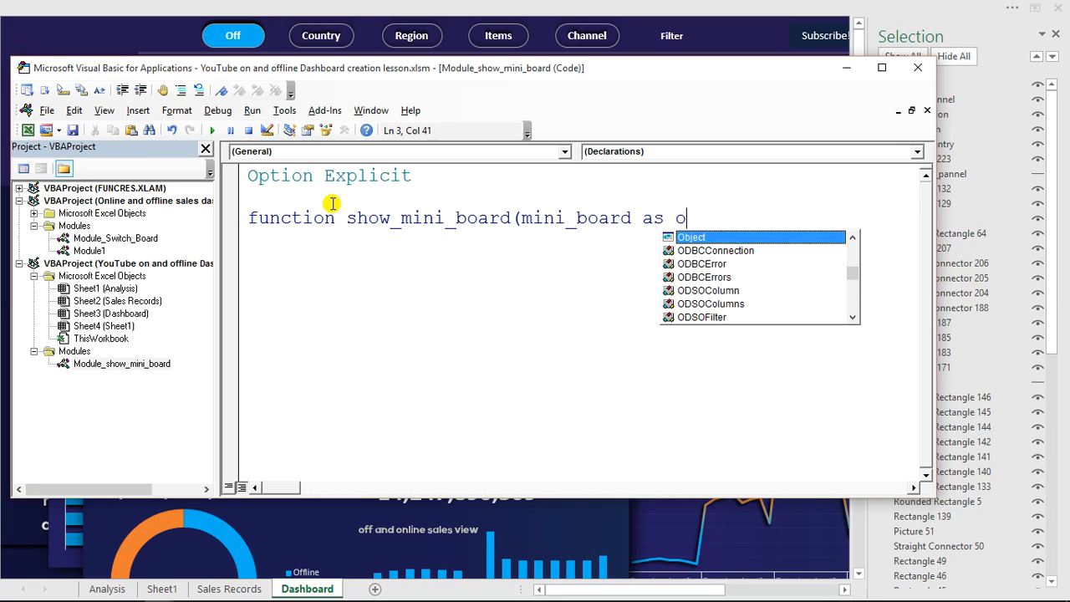
text(b)
key(Tab)
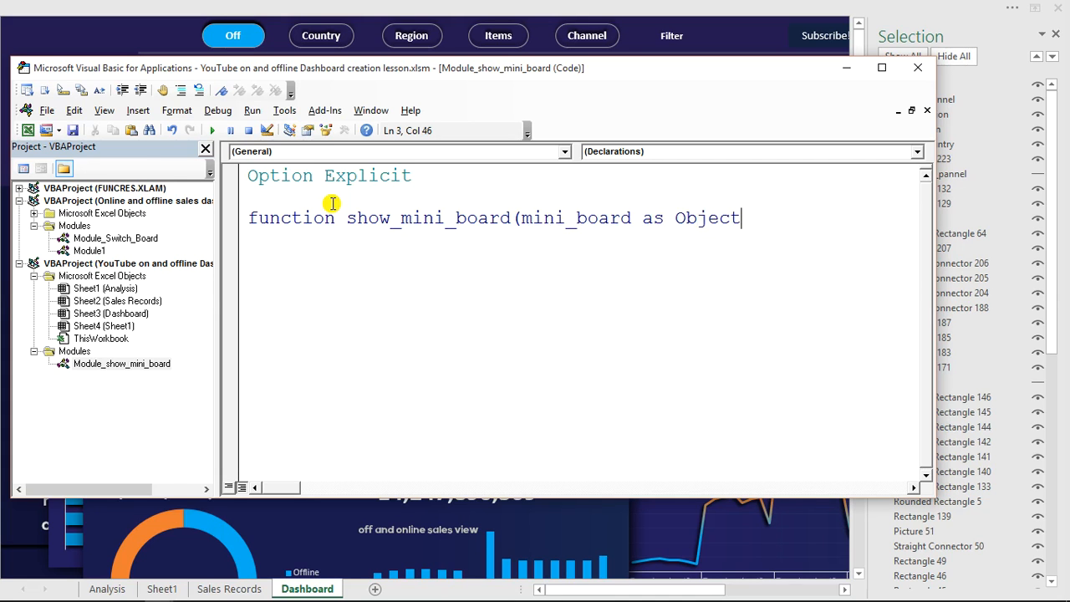
Add a second parameter, active as Boolean, and complete the show_mini_board declaration.
text(,active a)
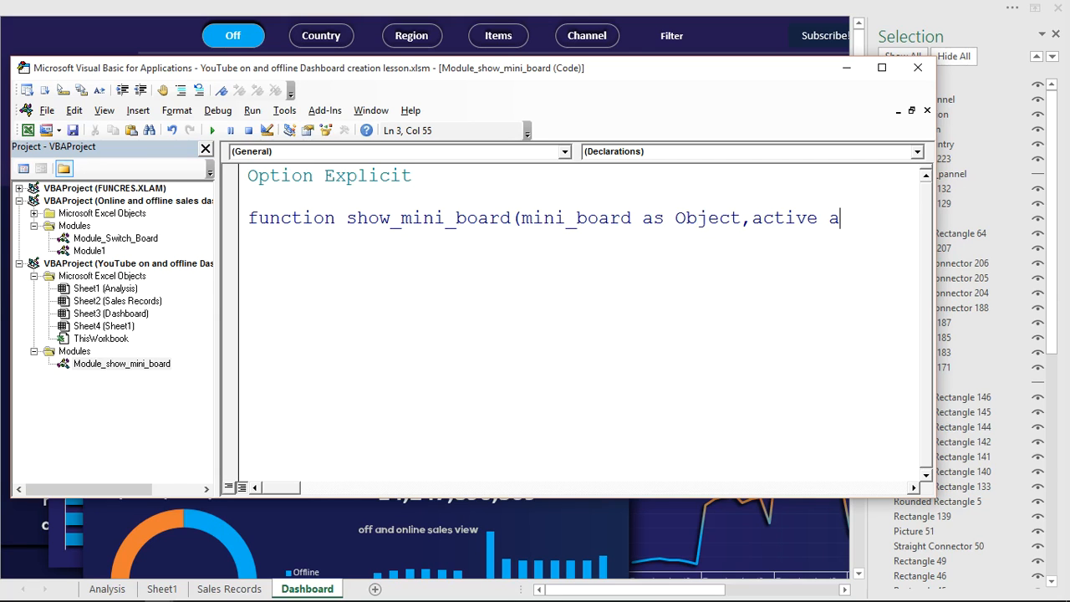
text(s bo)
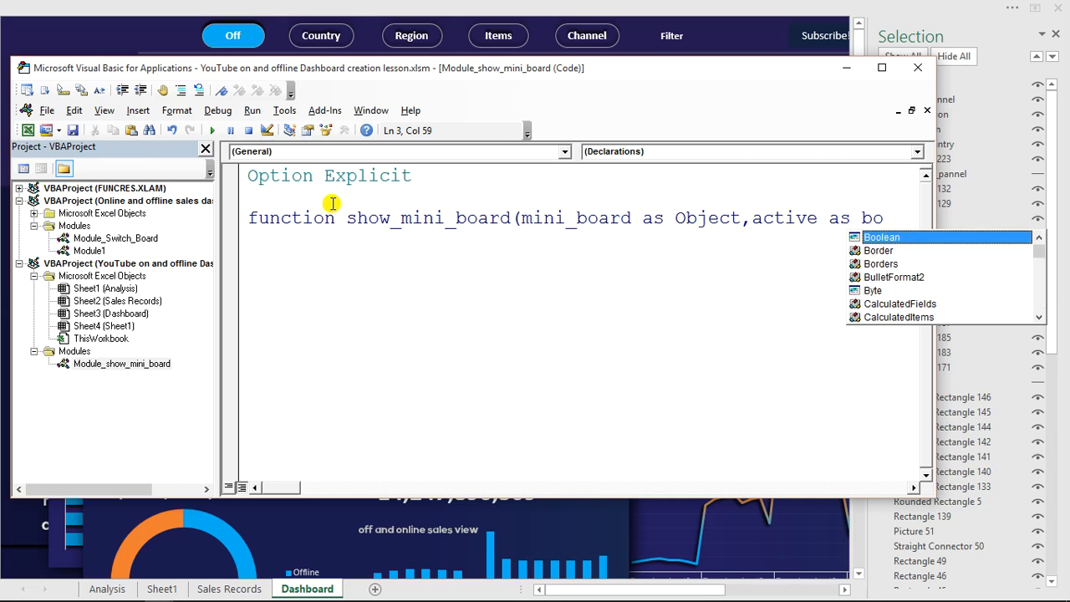
key(Tab)
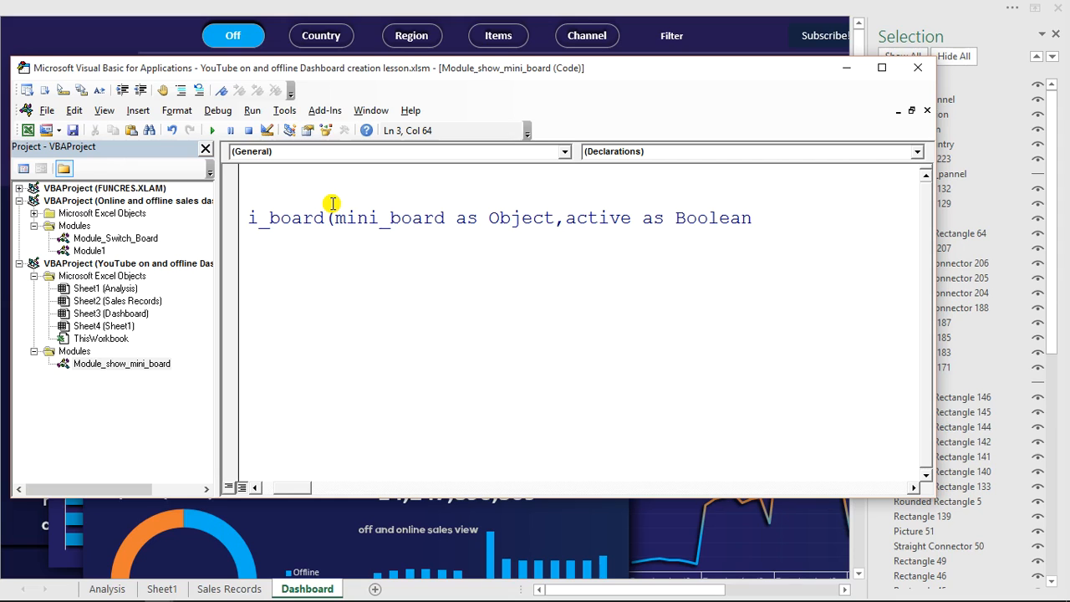
text())
key(Return)
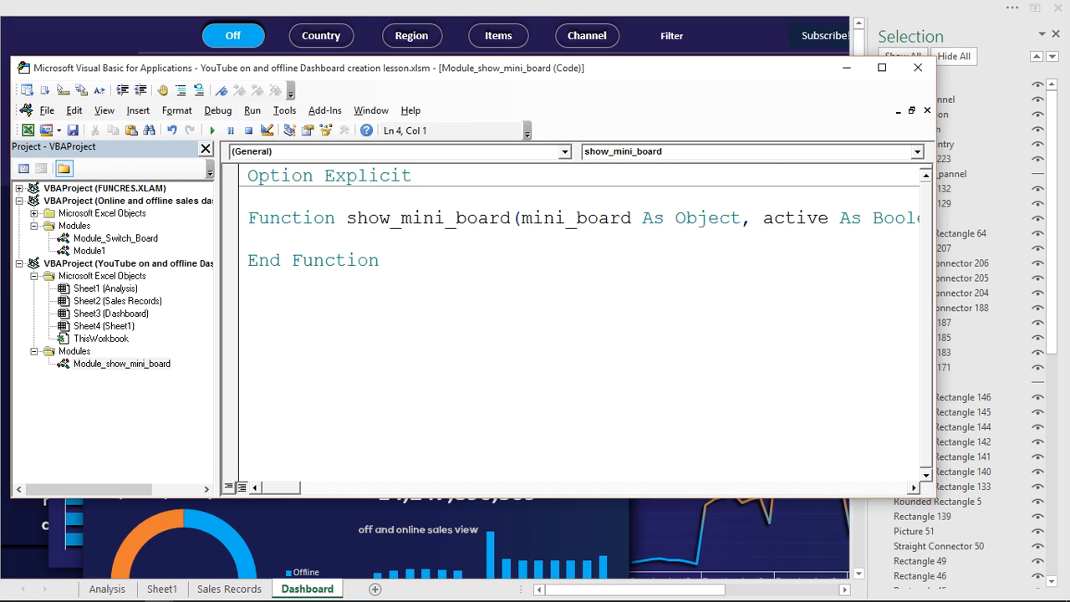
Write a With mini_board and End With block inside the function.
text(with mini_)
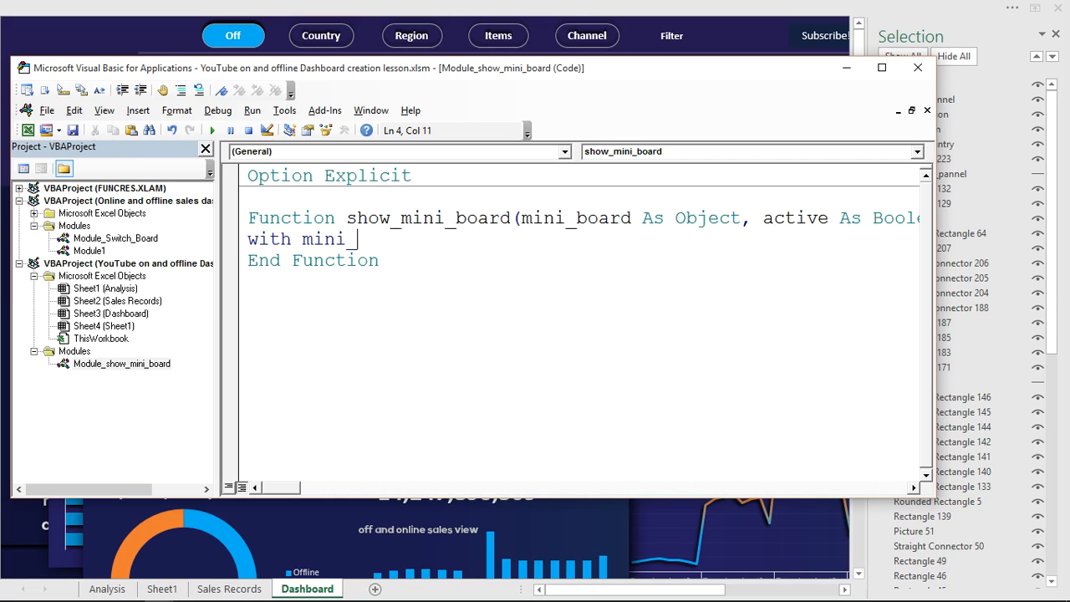
text(board)
key(Return)
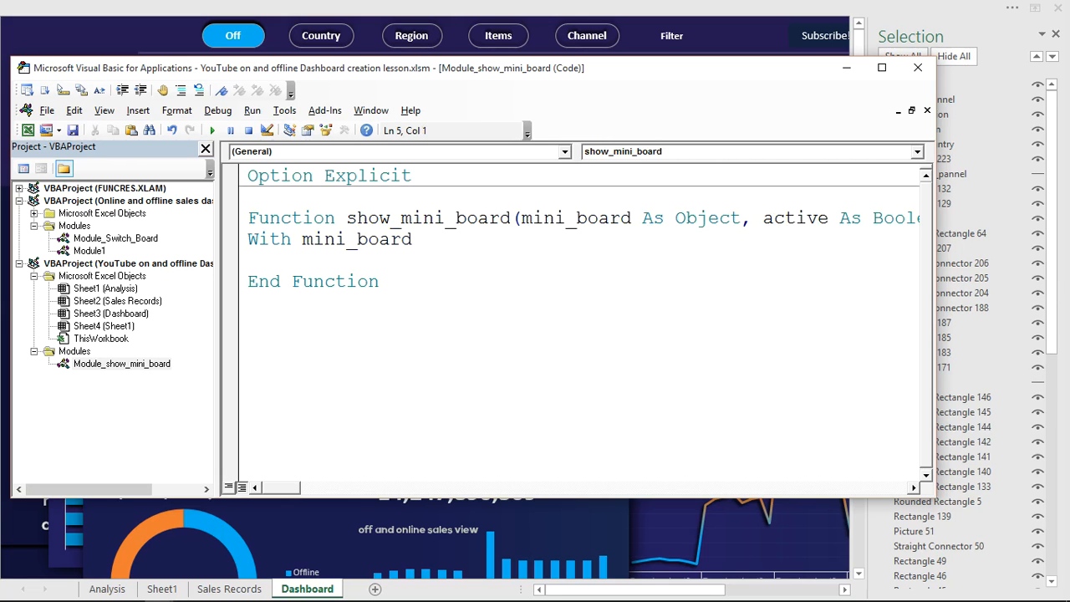
key(Return)
text(end )
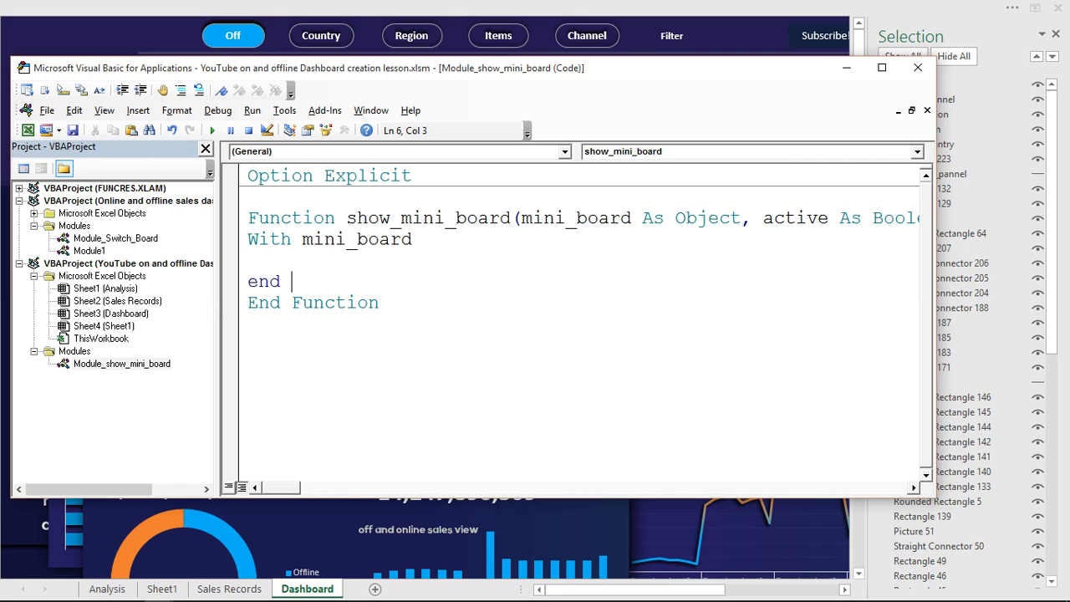
text(with)
Add the condition If active = True Then on a new line inside the With block.
click(420, 238)
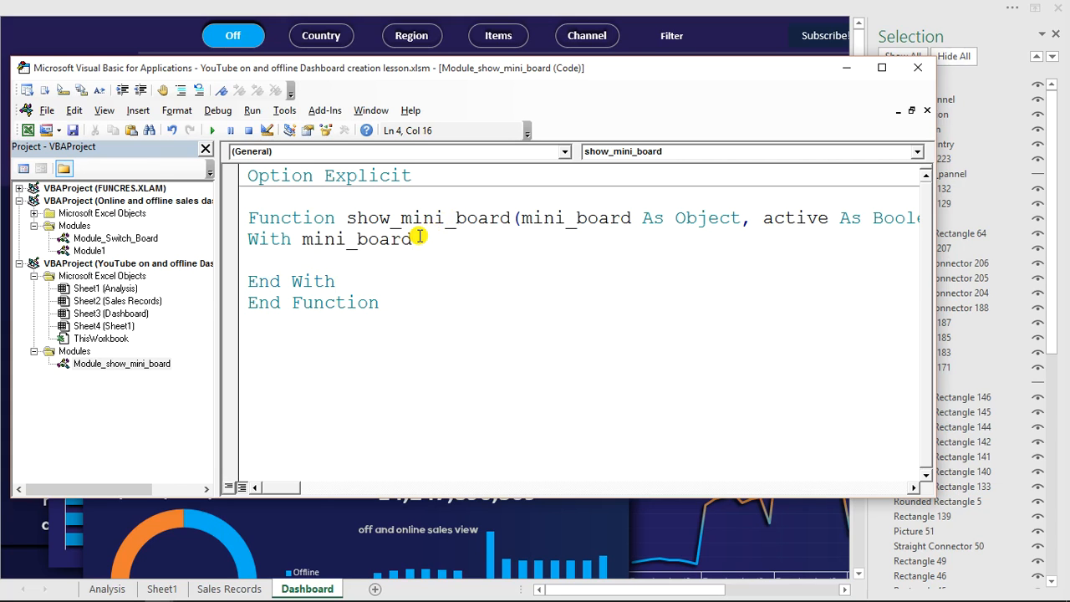
key(Return)
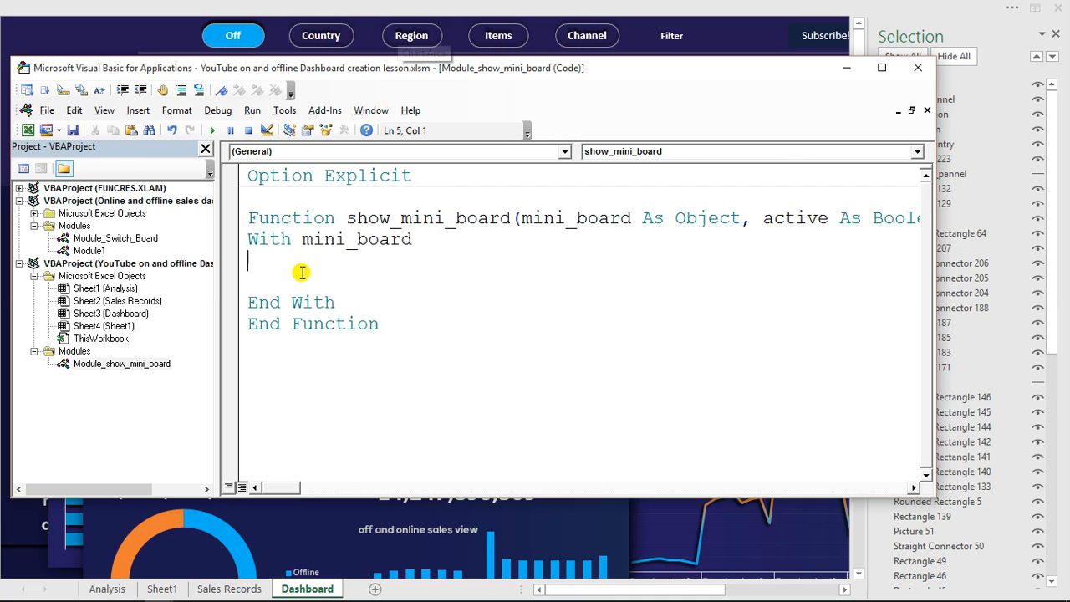
text(if)
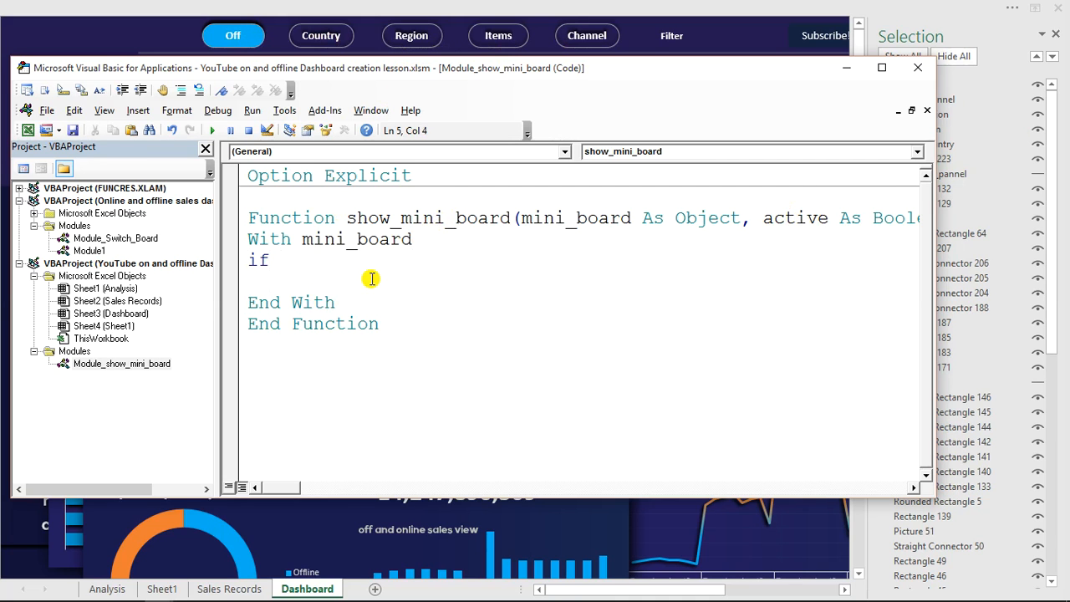
text( activ)
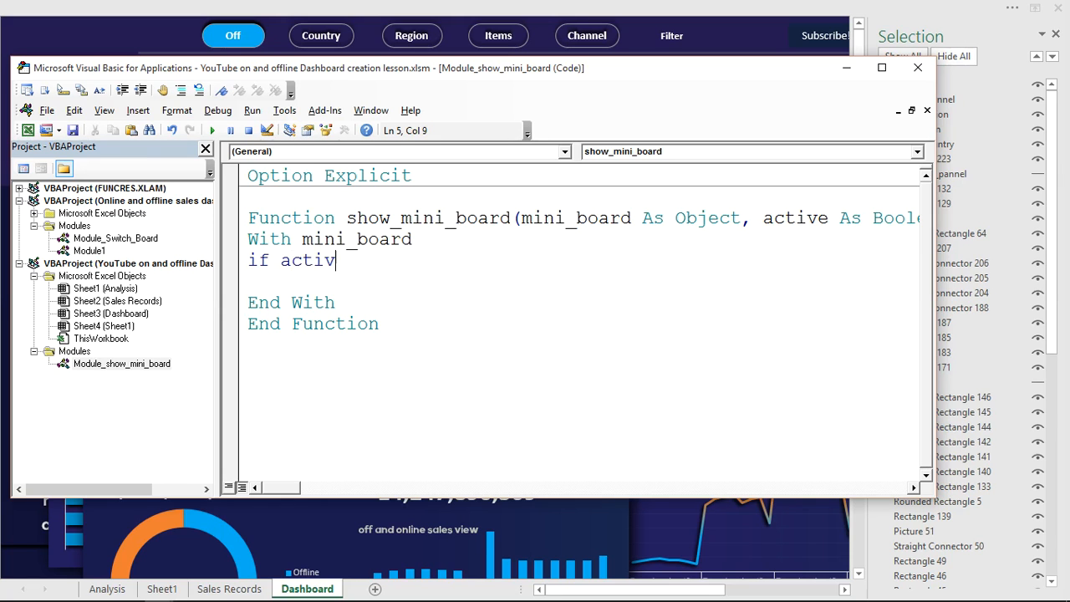
text(e =)
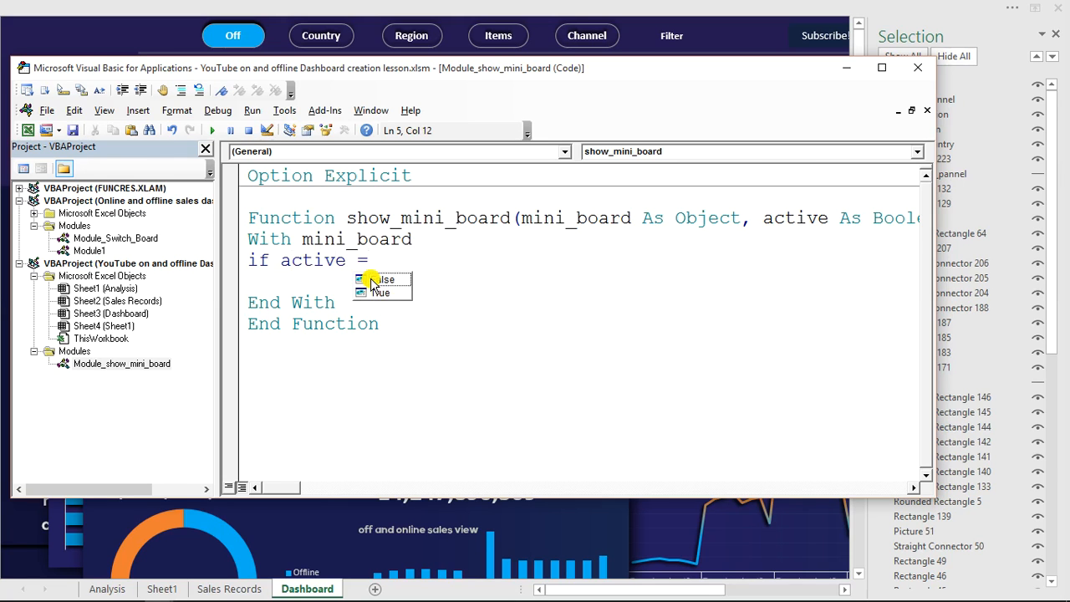
text(tr)
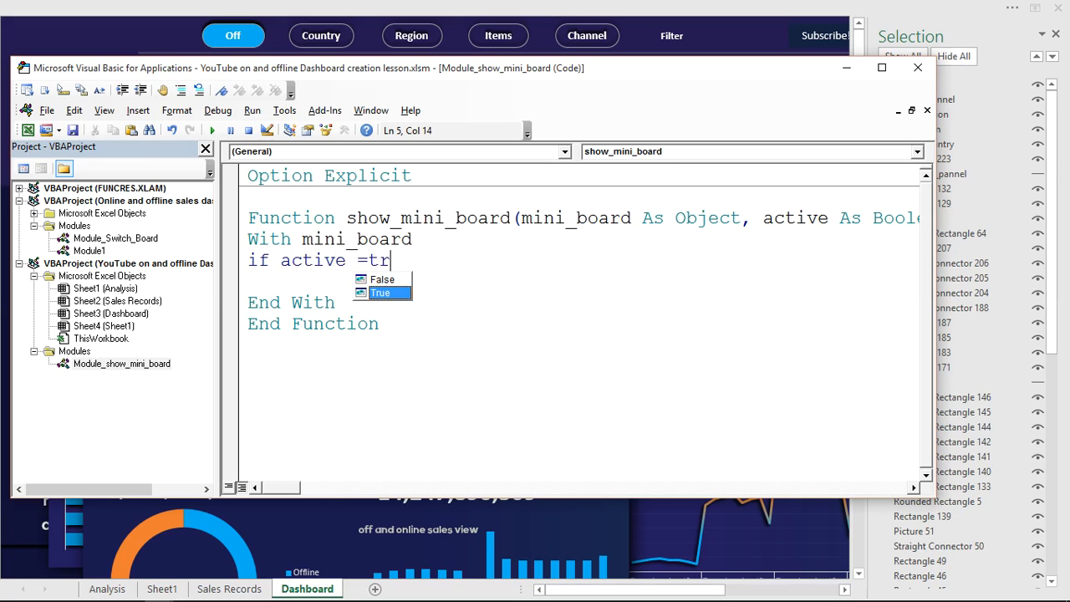
key(Tab)
text(t)
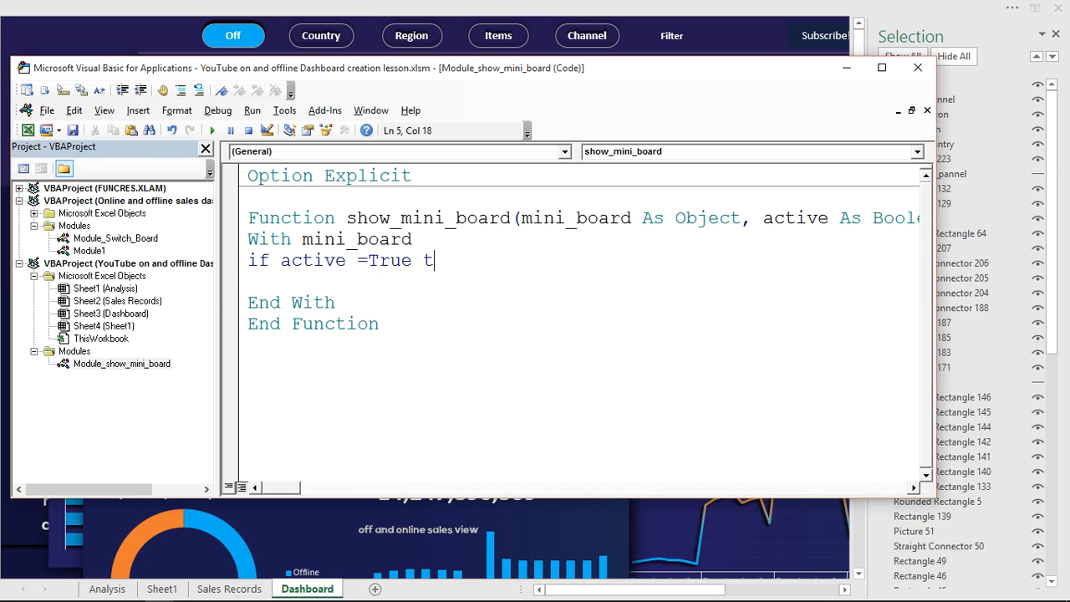
text(hen)
key(Return)
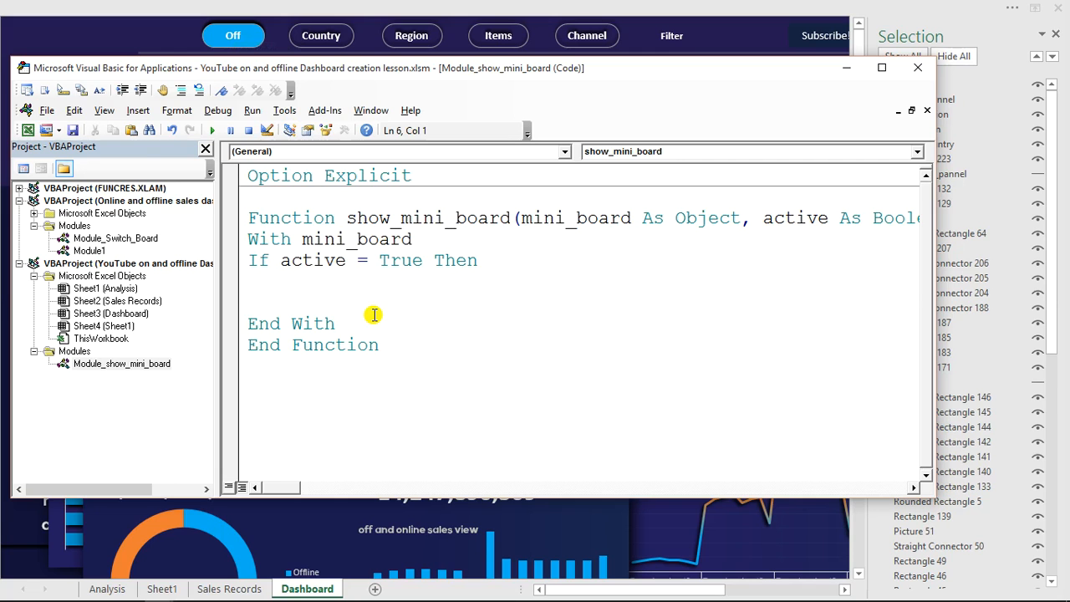
In the True branch, add a line setting .TextFrame.Characters.Font.Color to RGB(255, 255, 255).
text(.text)
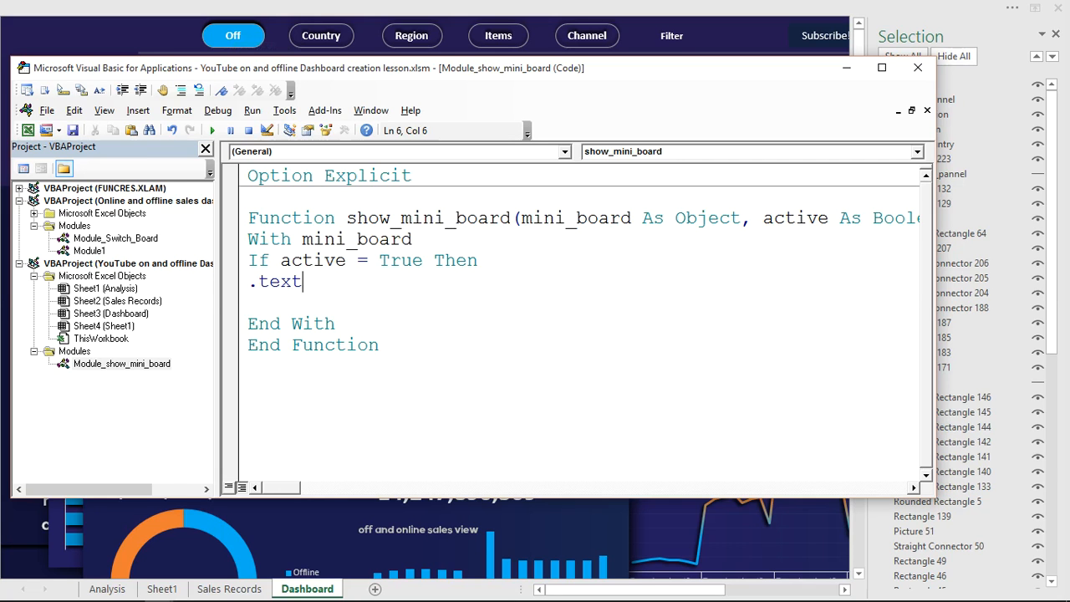
text(frame.cha)
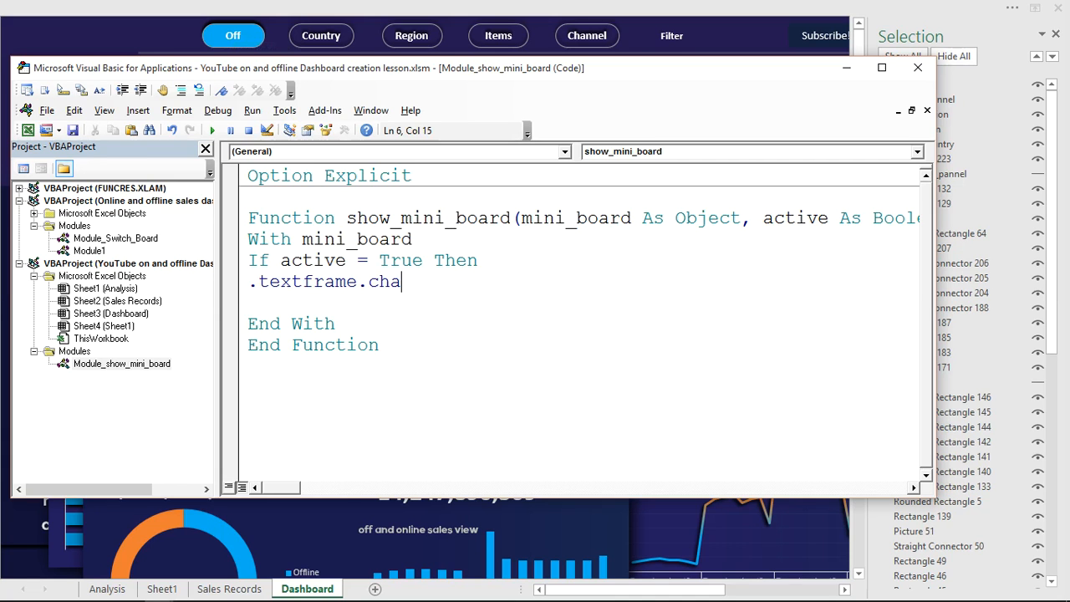
text(racters.font)
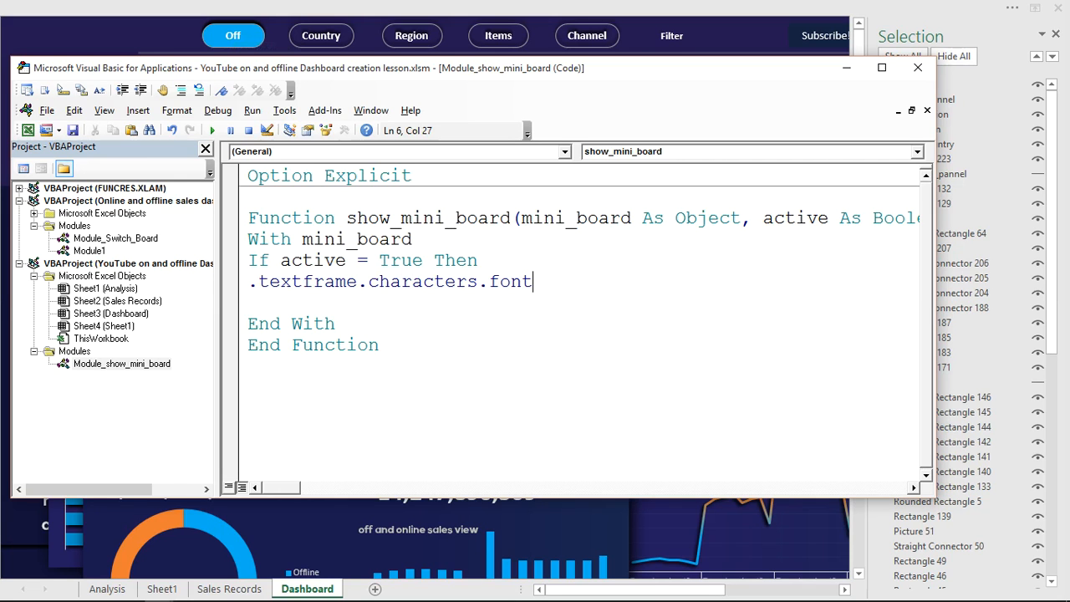
text(.color=rgb)
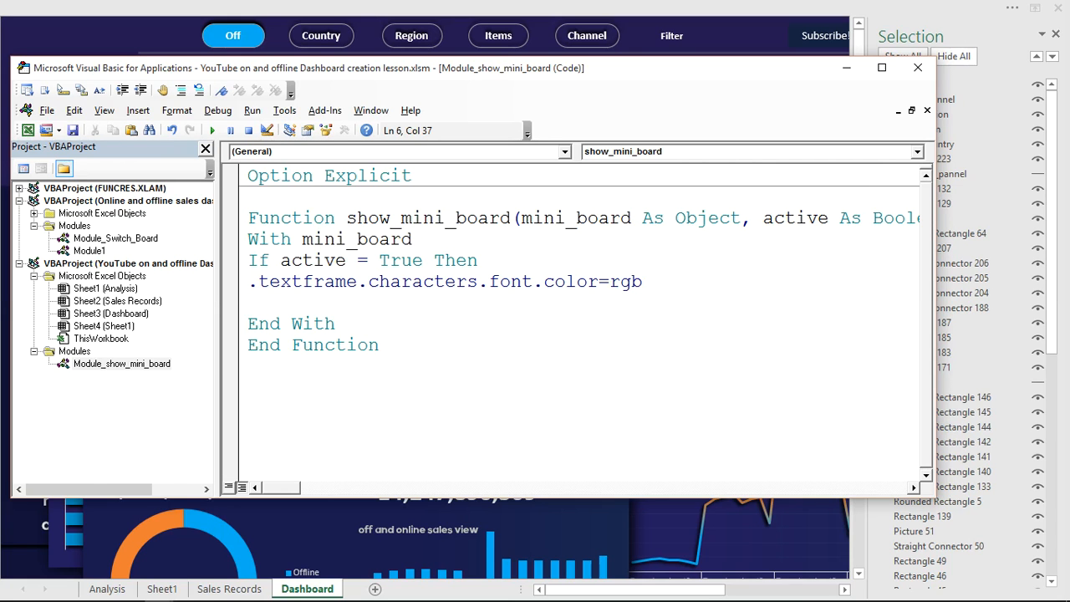
text(()
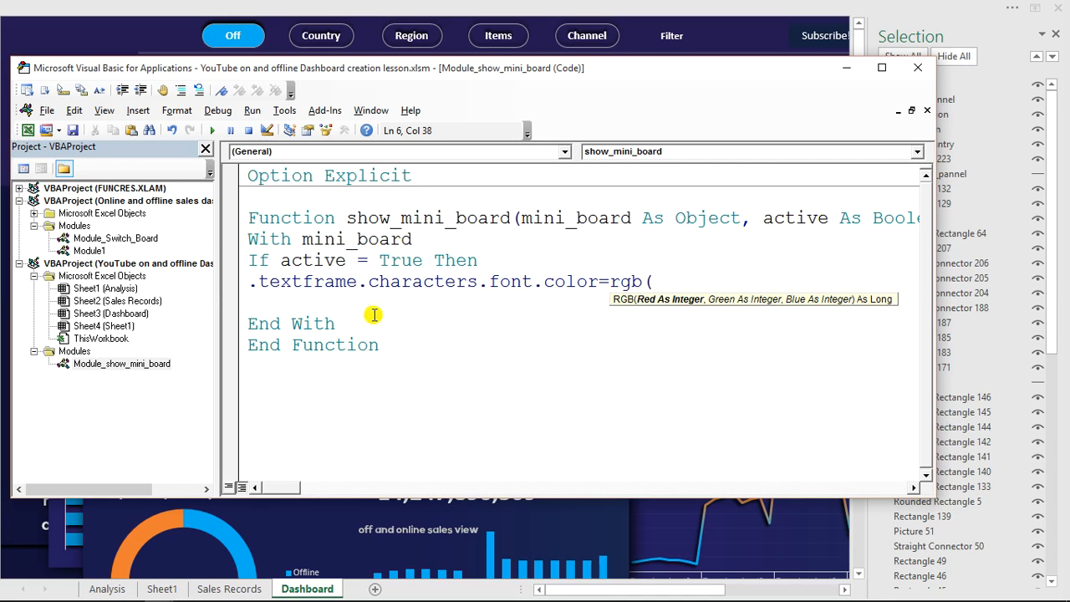
text(255)
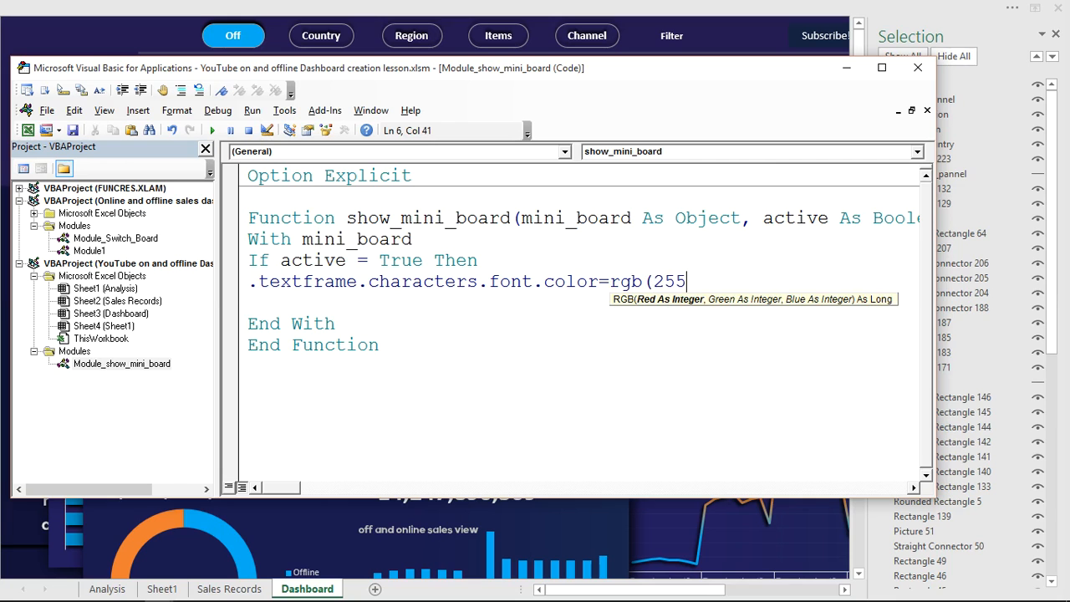
text(,255,)
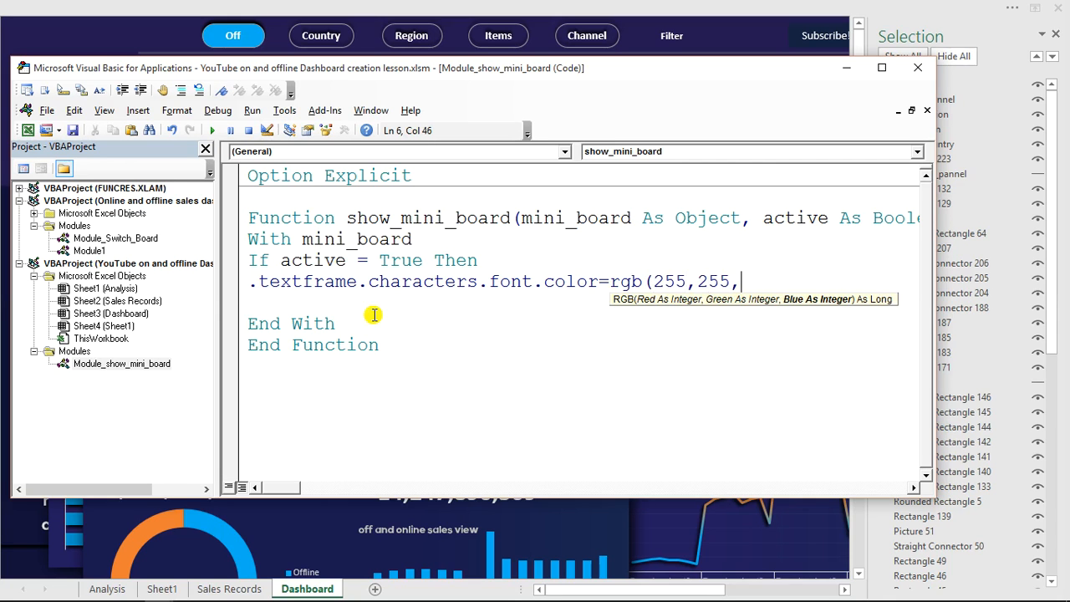
text(255))
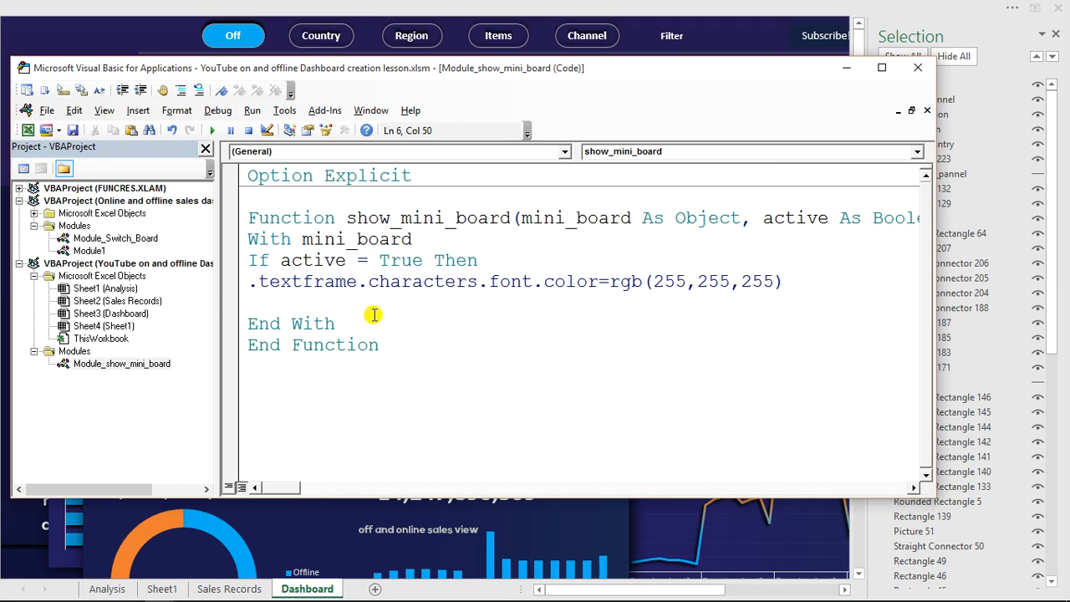
key(Return)
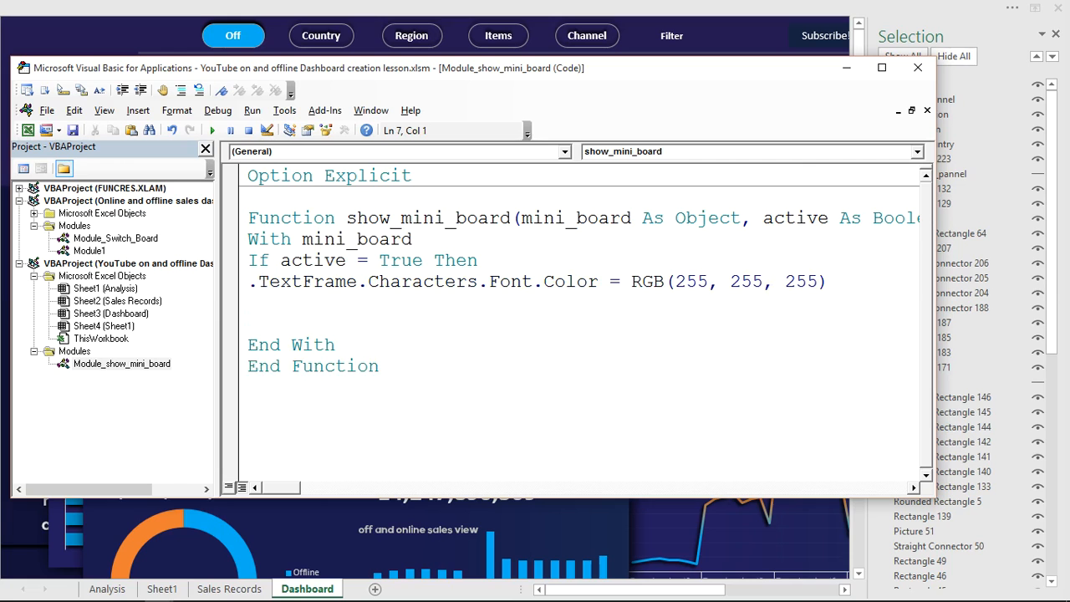
Add the line .Fill.Transparency = 0# below the font colour line.
text(.fill.transpe)
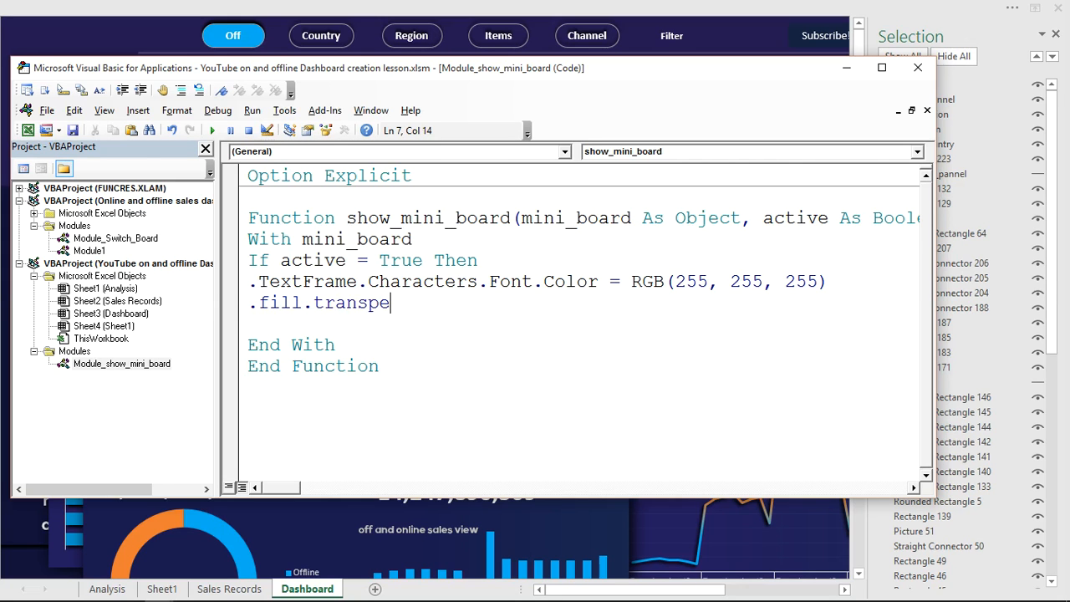
text(aren)
key(BackSpace)
key(BackSpace)
key(BackSpace)
key(BackSpace)
key(BackSpace)
text(arency=0#)
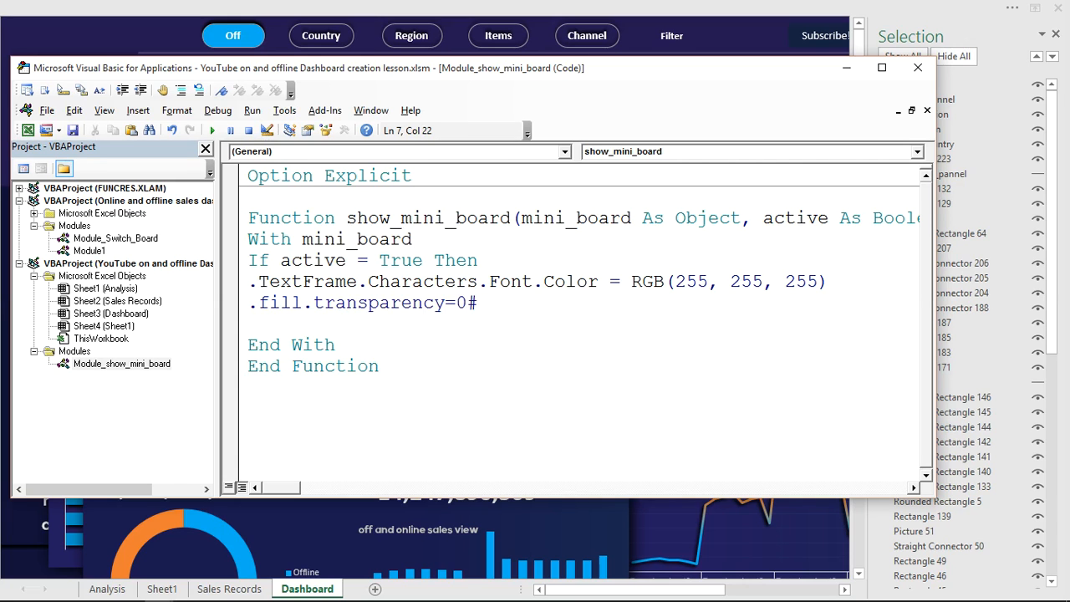
key(Return)
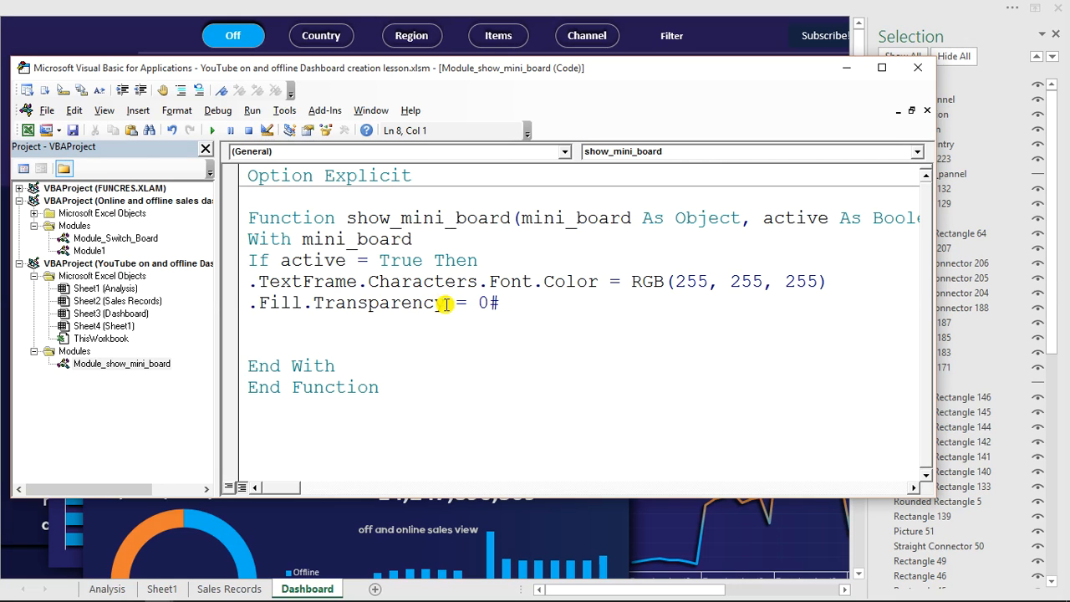
Add an Else branch and copy the font colour and fill transparency lines into it.
text(else)
key(Return)
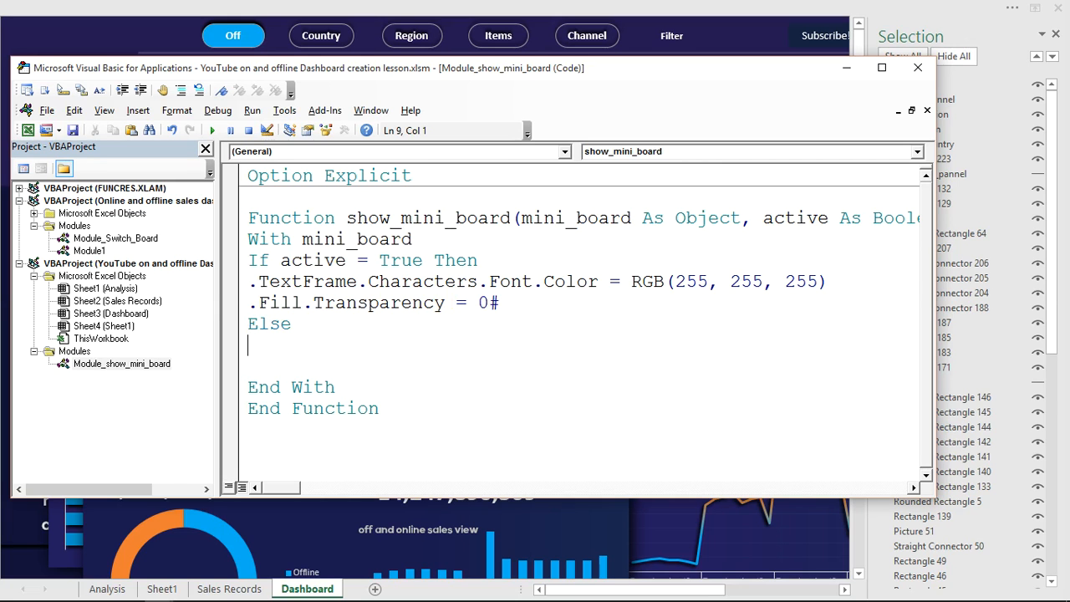
click(499, 304)
shift+click(260, 283)
shift+click(250, 281)
key(ctrl+c)
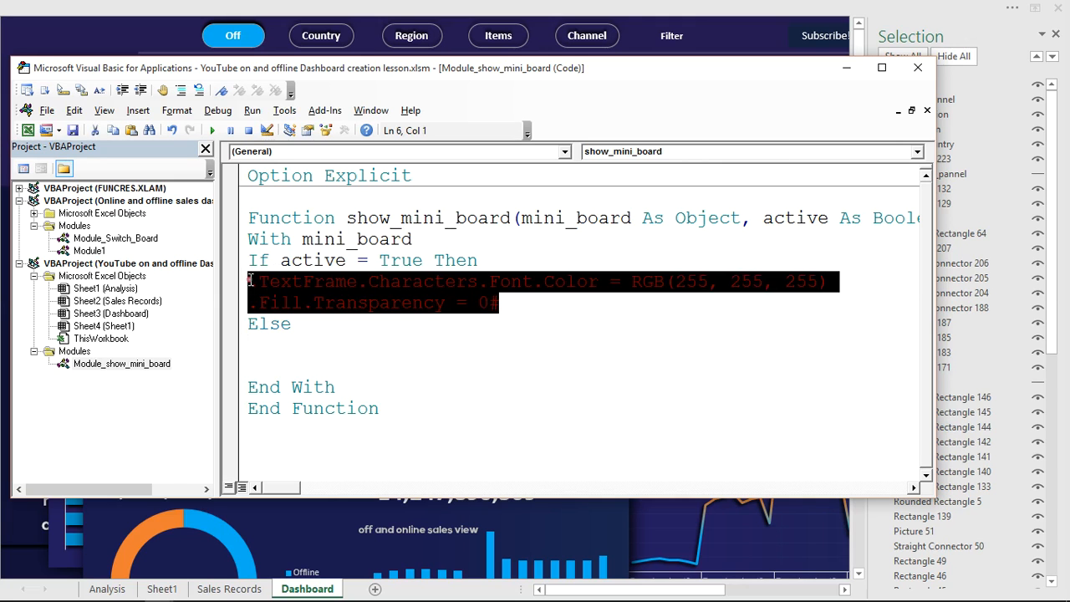
click(285, 348)
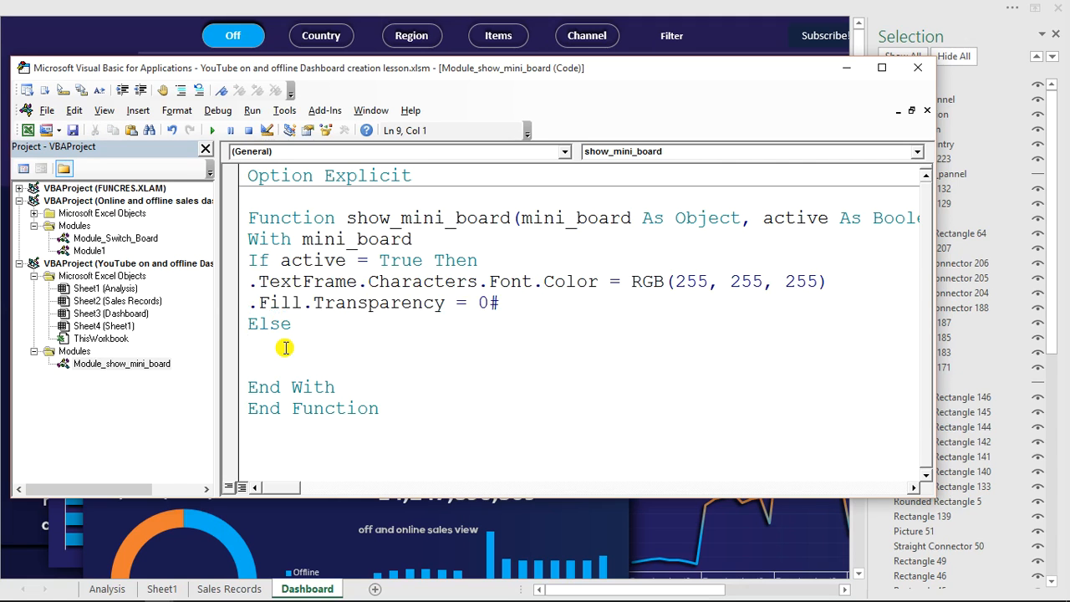
key(ctrl+v)
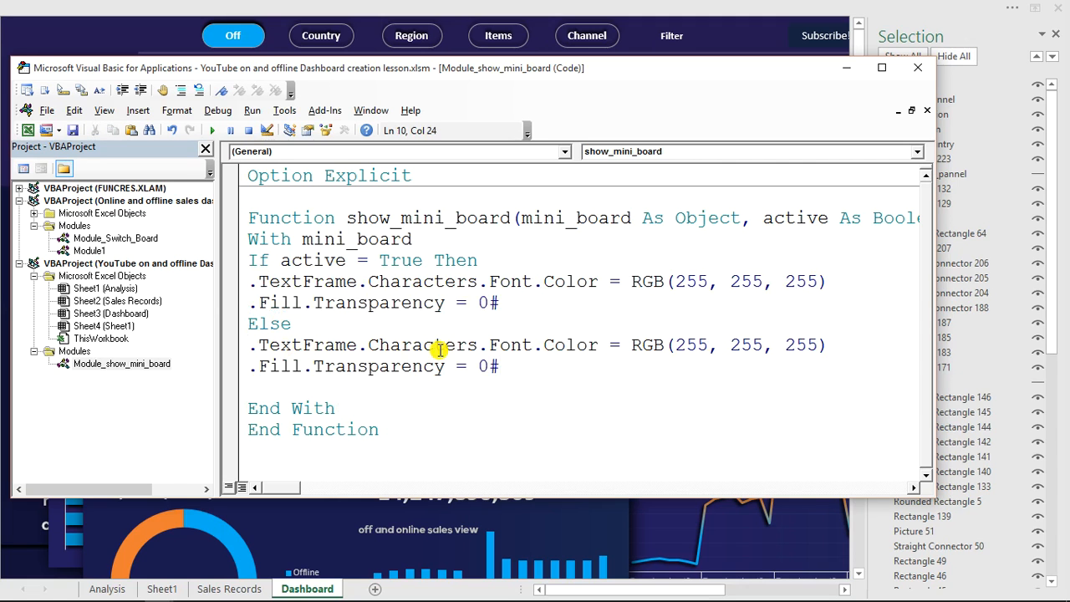
Set the fill transparency in the Else branch to 1#.
click(489, 365)
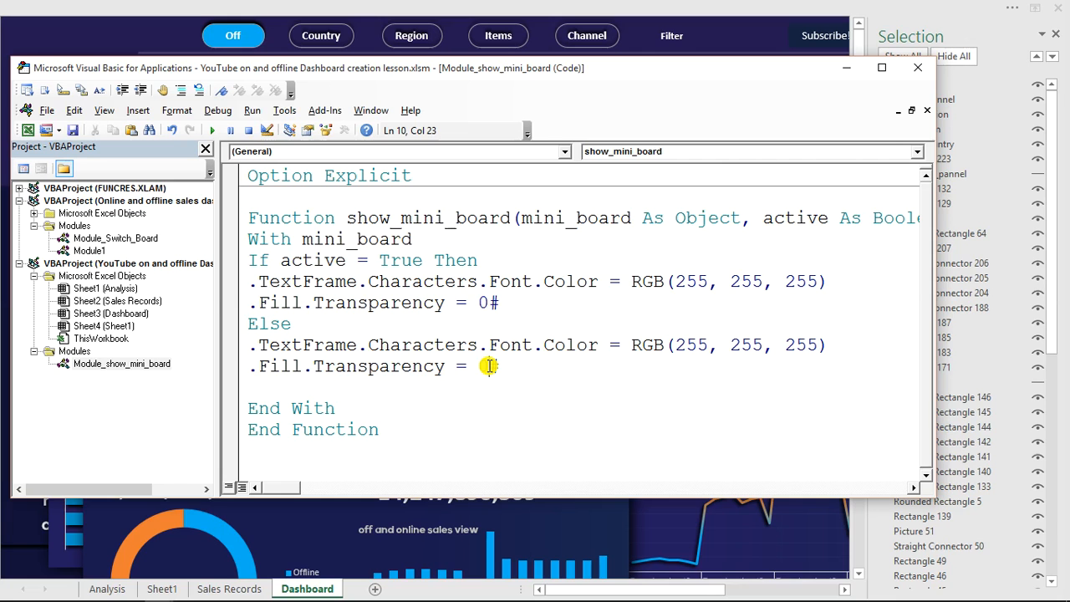
key(BackSpace)
text(1)
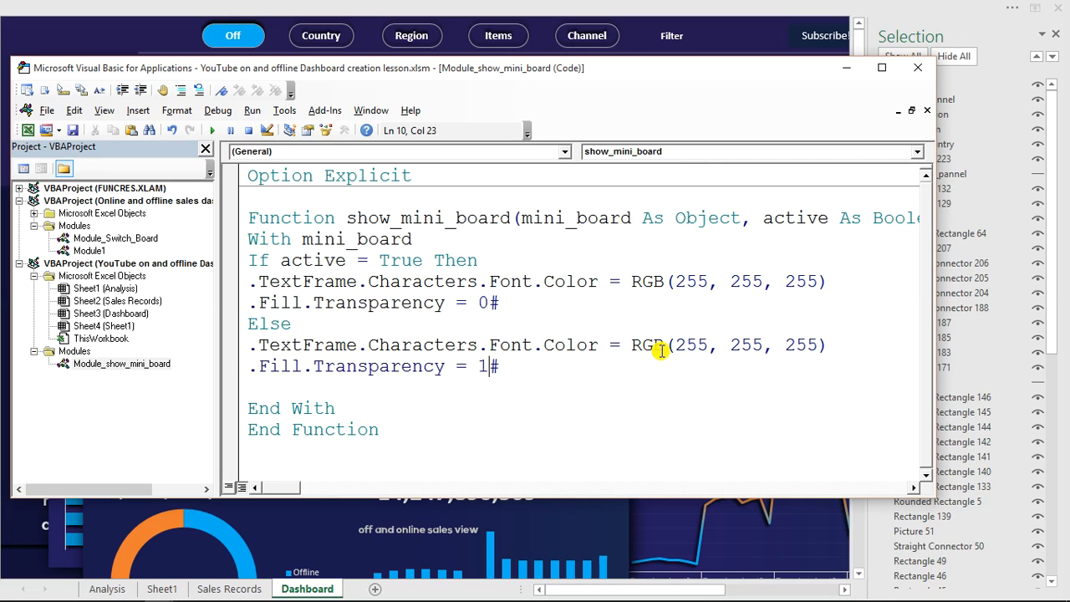
Open the shape formatting settings of the dashboard's Off button to examine its fill transparency.
click(504, 43)
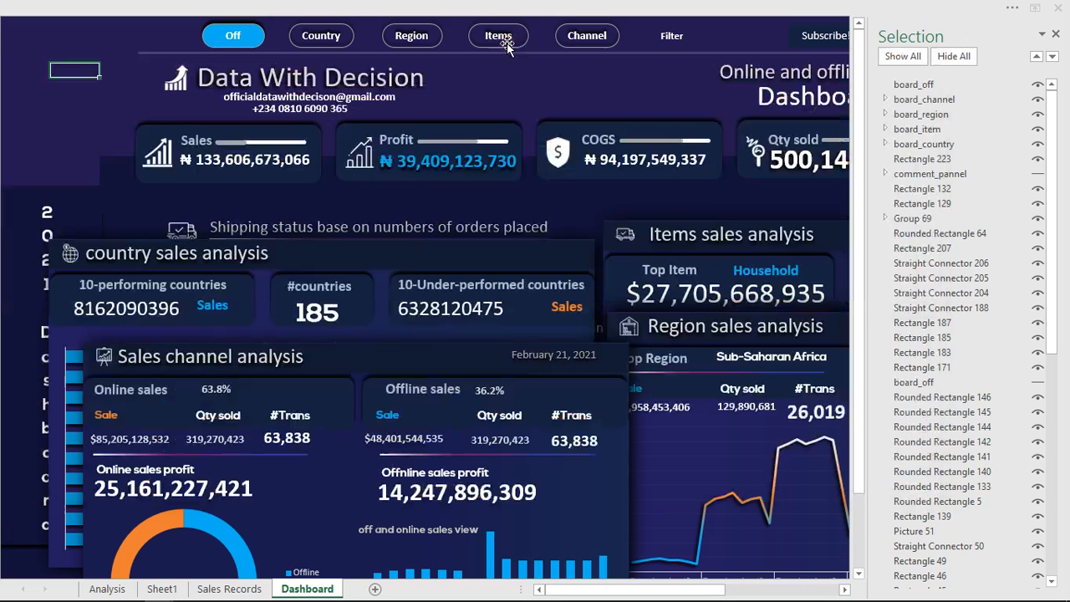
click(250, 36)
ctrl+click(251, 37)
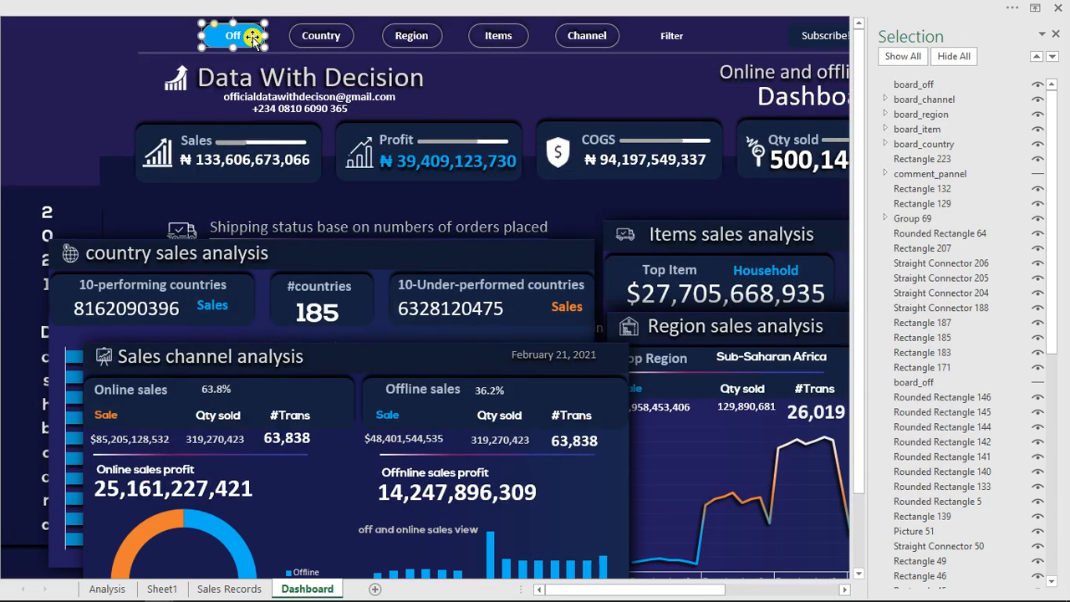
right_click(252, 37)
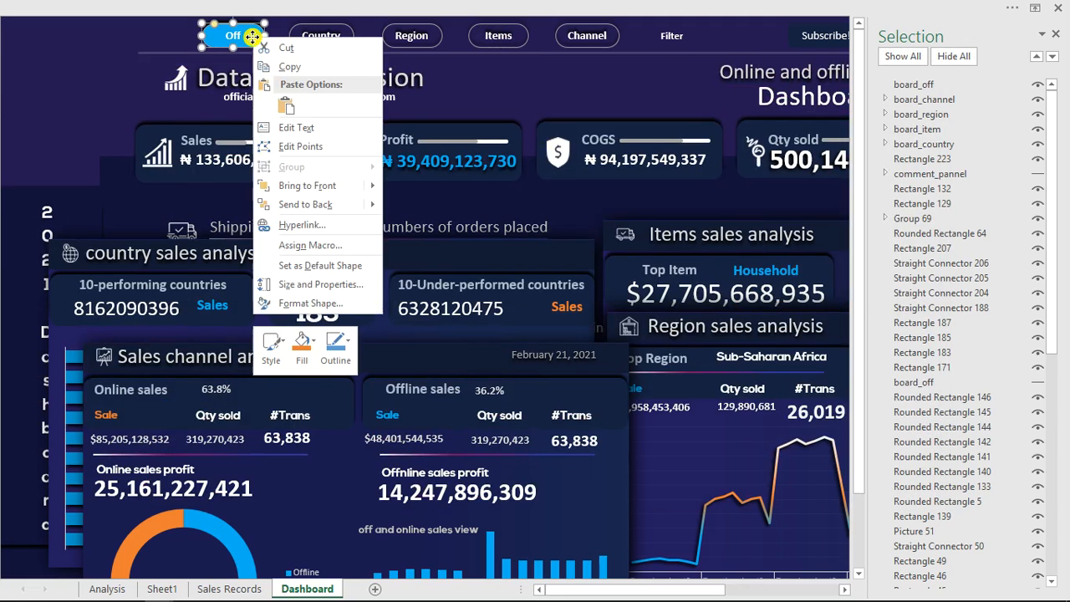
click(320, 304)
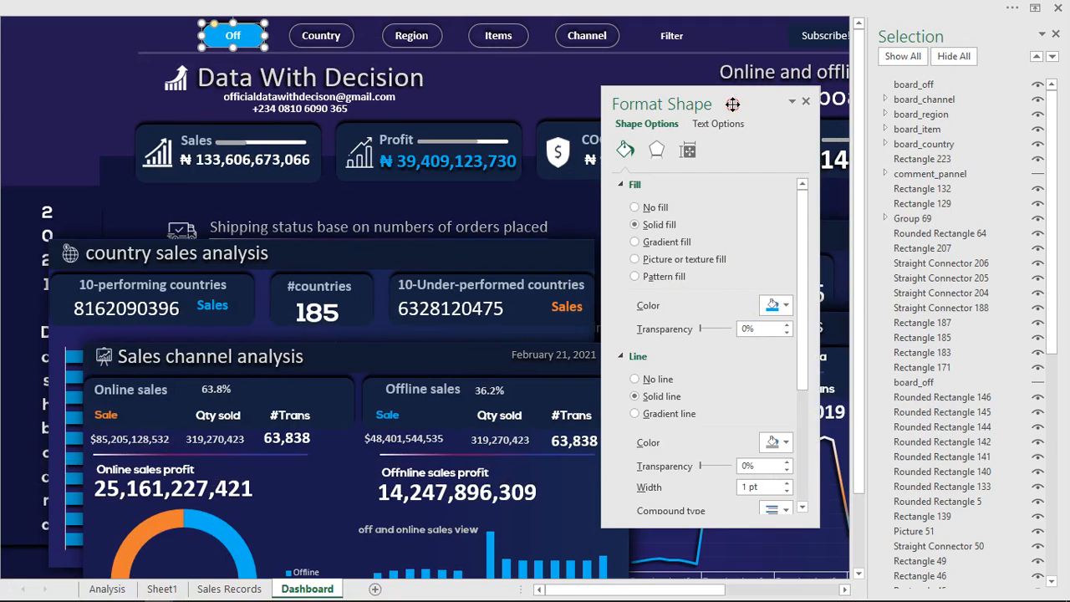
drag(799, 94, 825, 93)
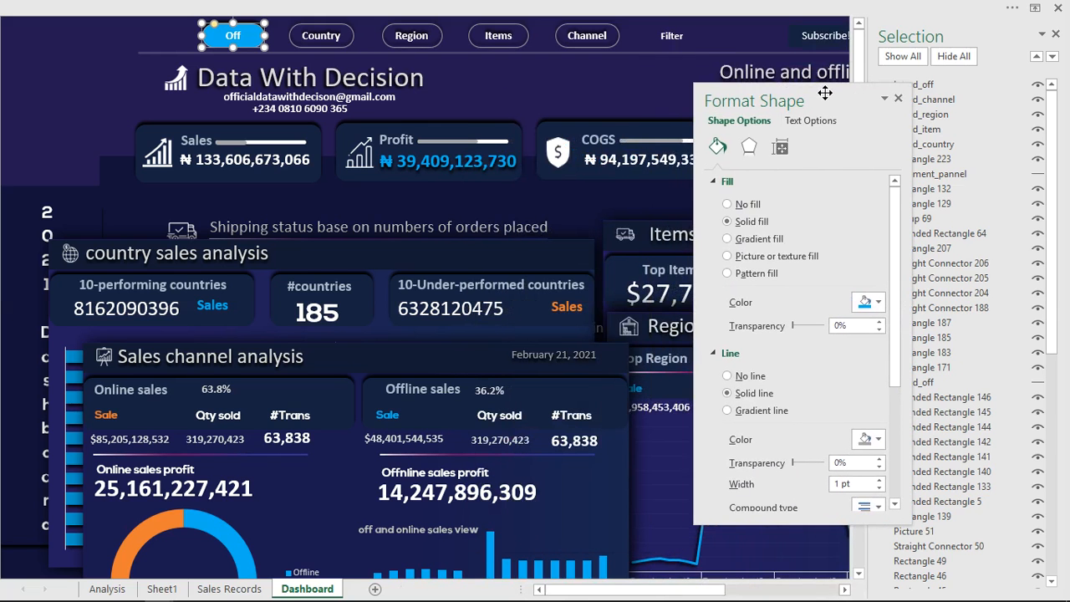
Place the VBA code beside the Off button's formatting settings to compare the transparency values, and close both views.
mouse_move(298, 596)
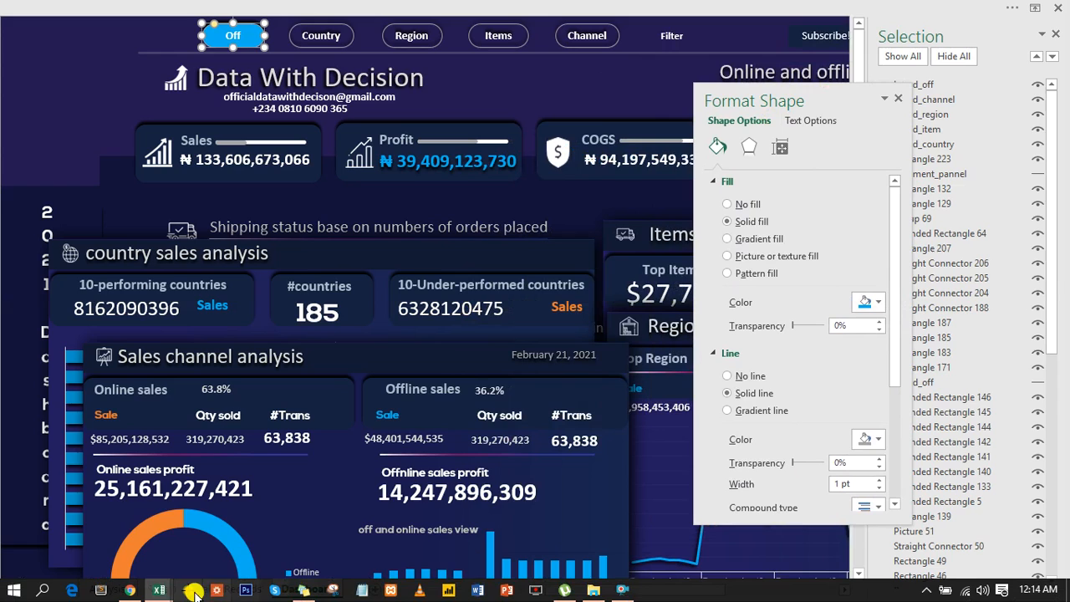
mouse_move(156, 592)
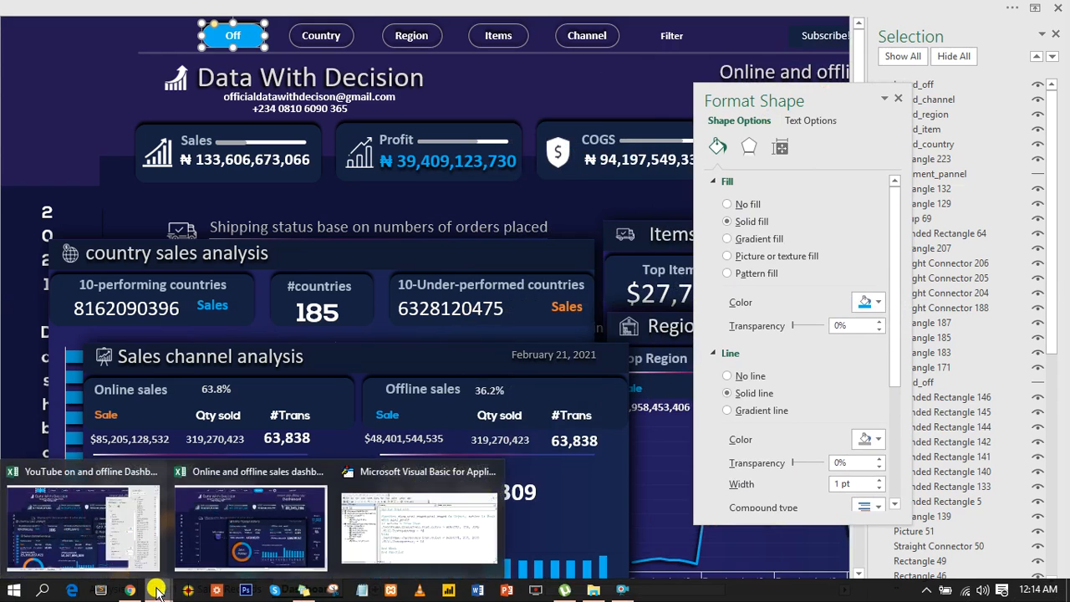
click(412, 507)
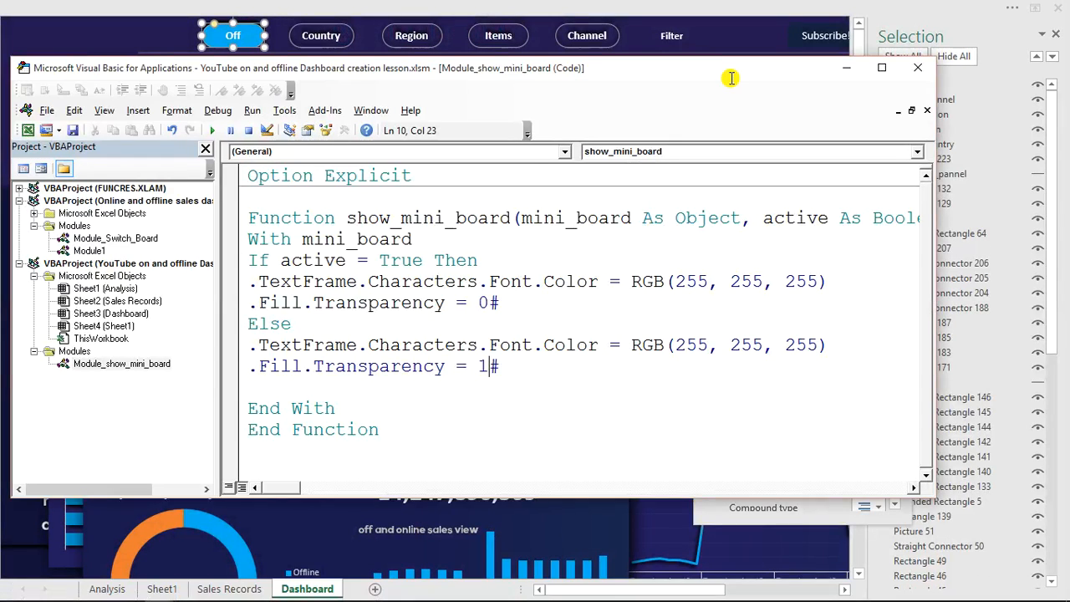
drag(713, 69, 473, 92)
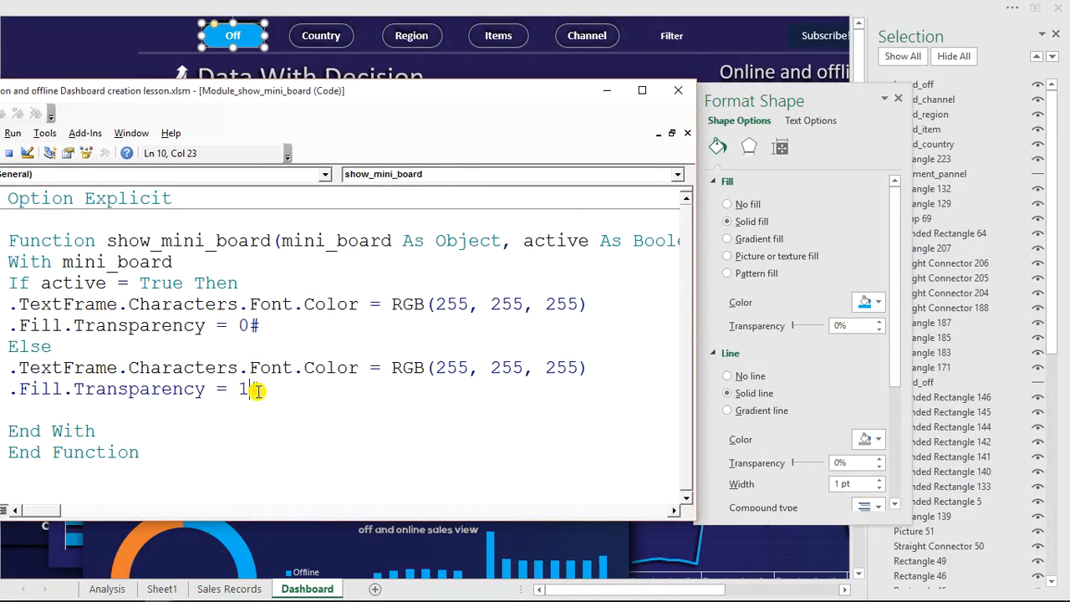
click(606, 92)
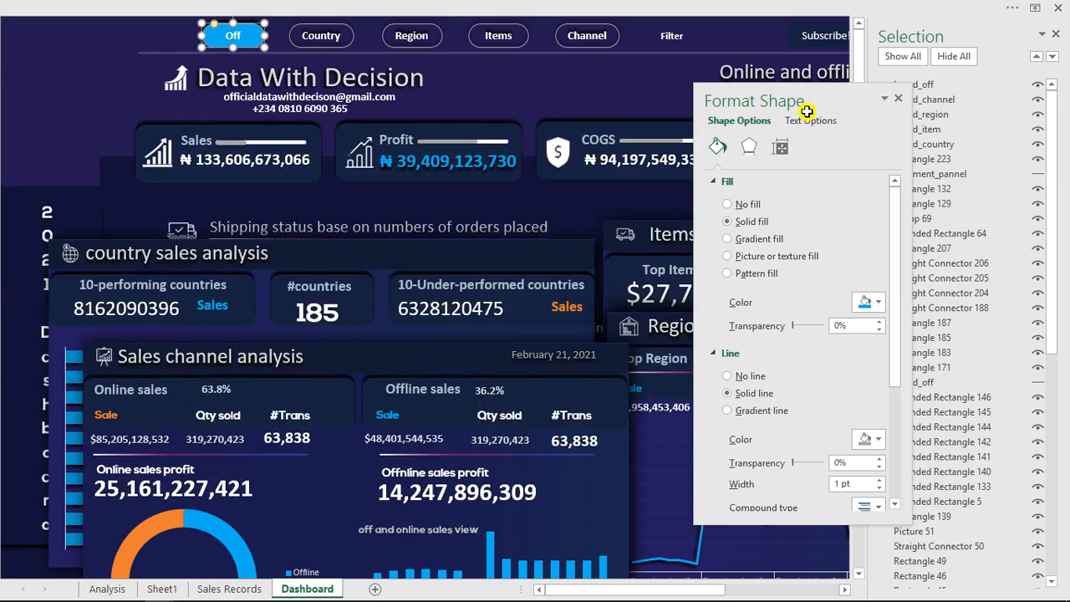
click(899, 100)
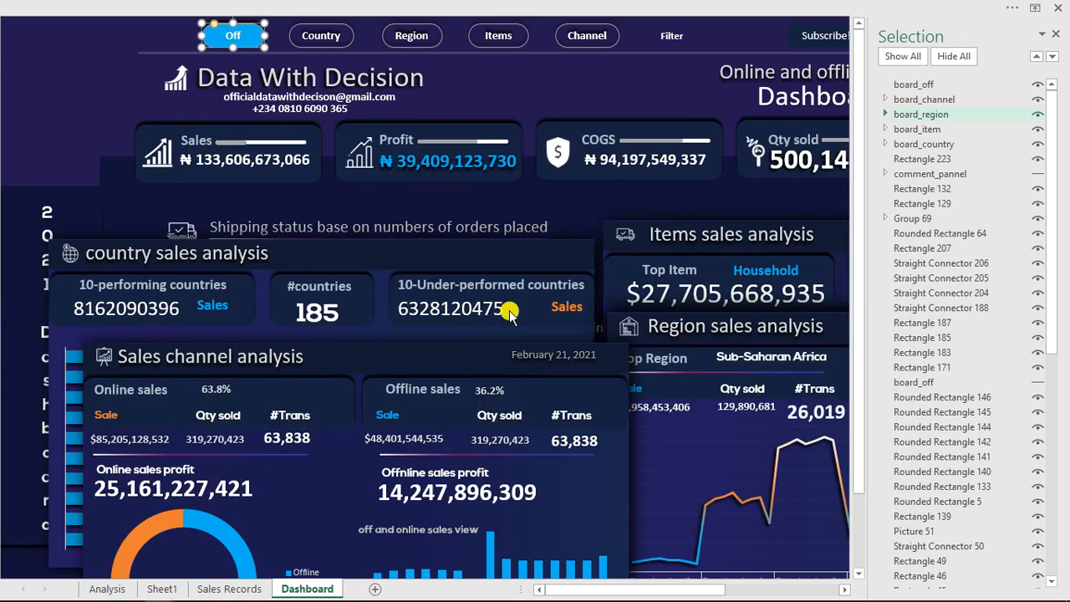
Return to the show_mini_board code and close the condition with End If after the Else lines, adding a blank line before End With.
mouse_move(309, 598)
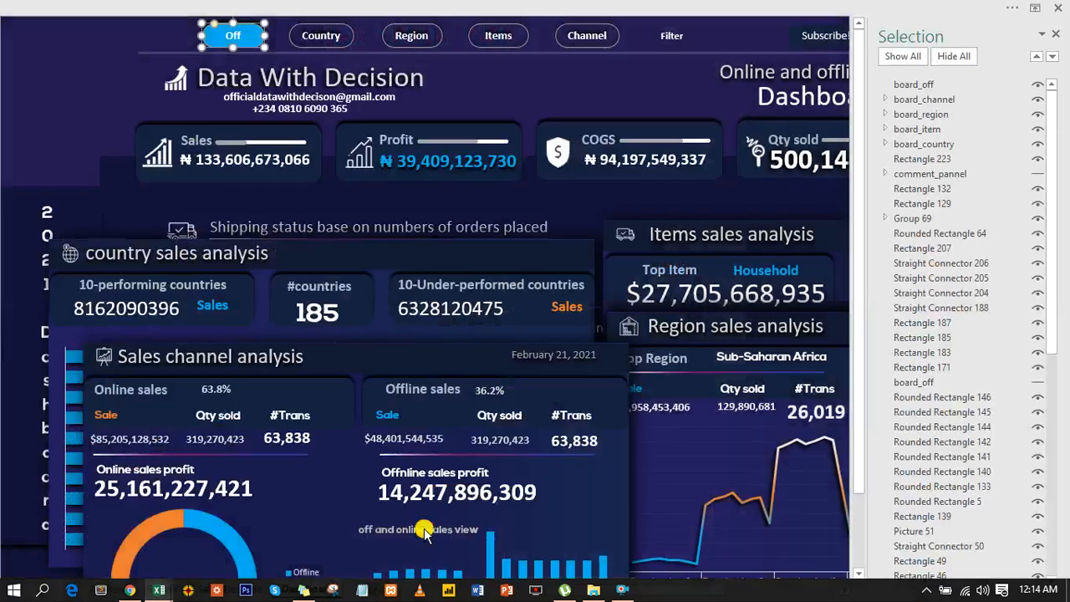
key(alt+F11)
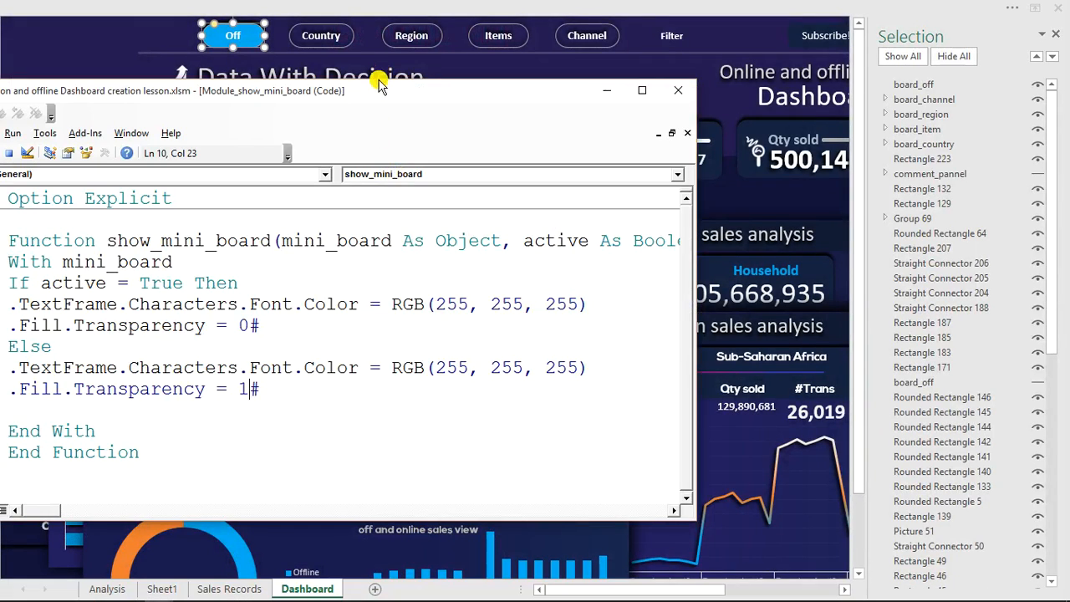
drag(378, 97, 591, 122)
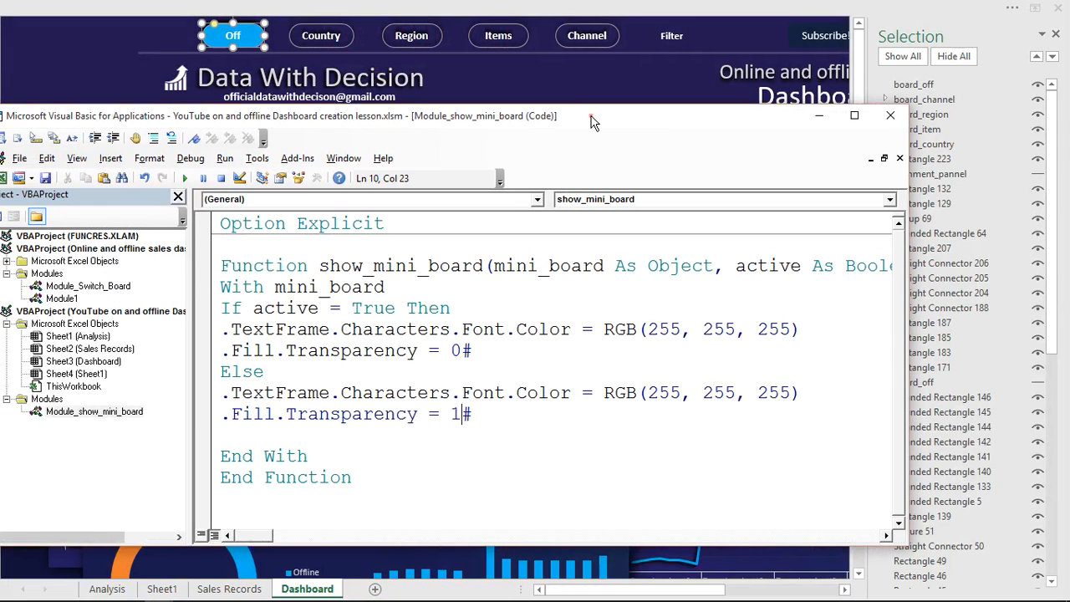
click(482, 409)
key(Return)
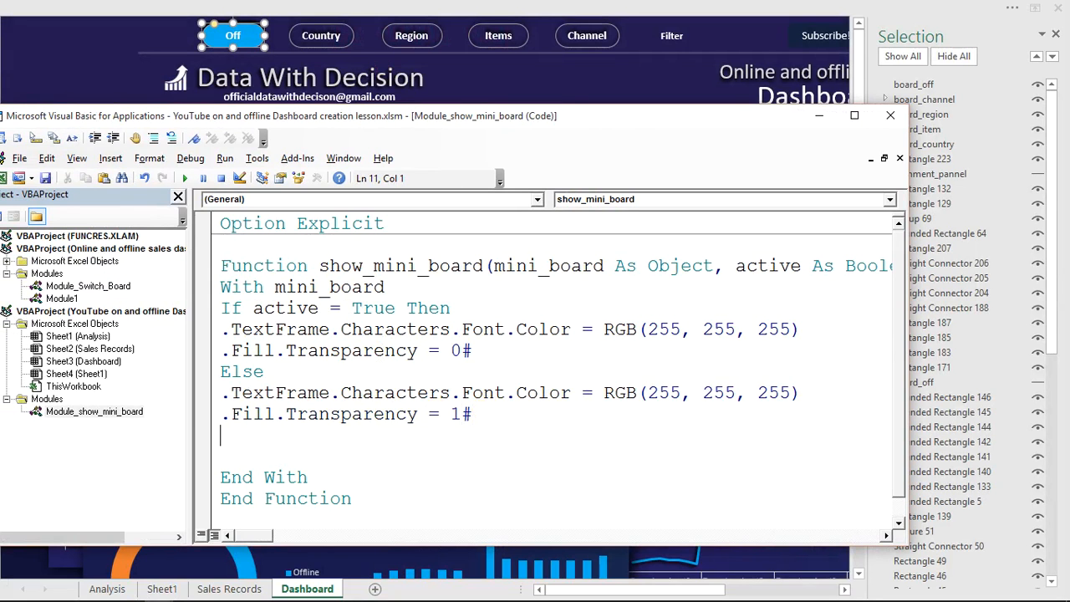
text(end if)
click(273, 456)
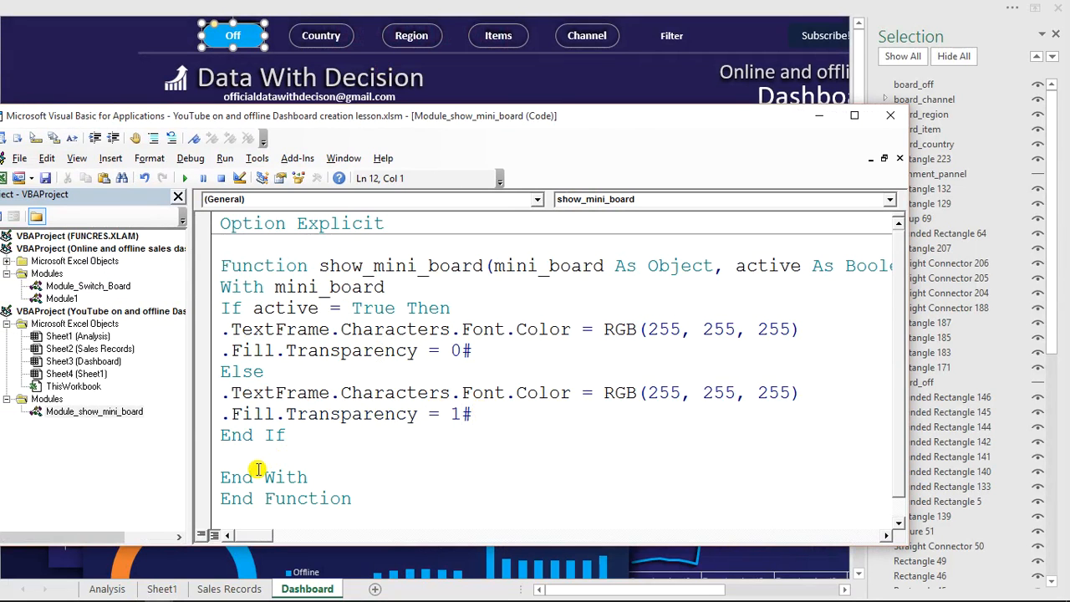
key(Return)
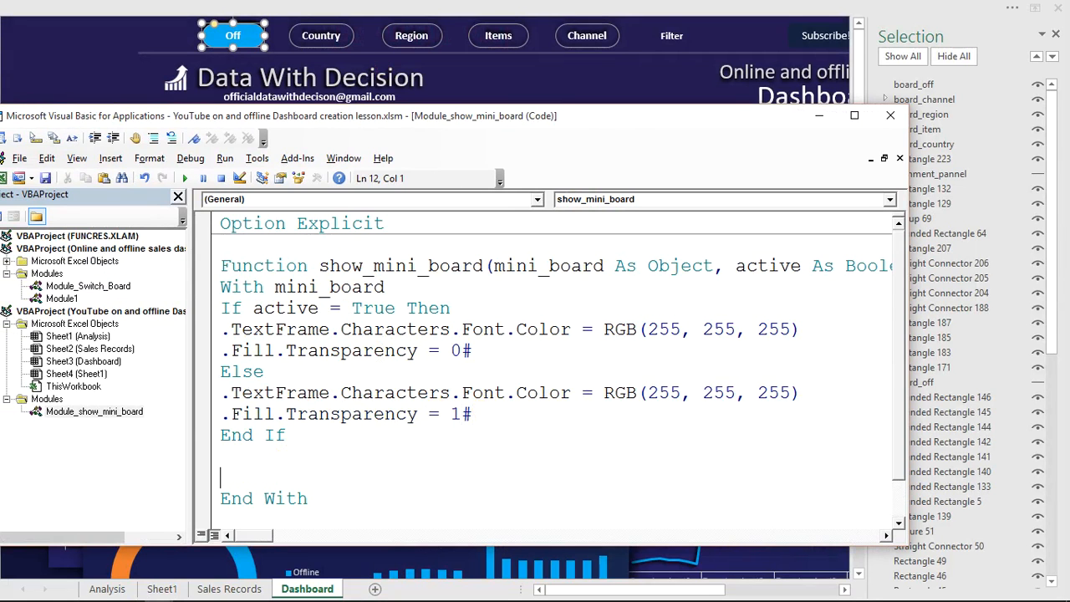
Remove the blank lines before End With in show_mini_board and add empty lines below End Function.
key(BackSpace)
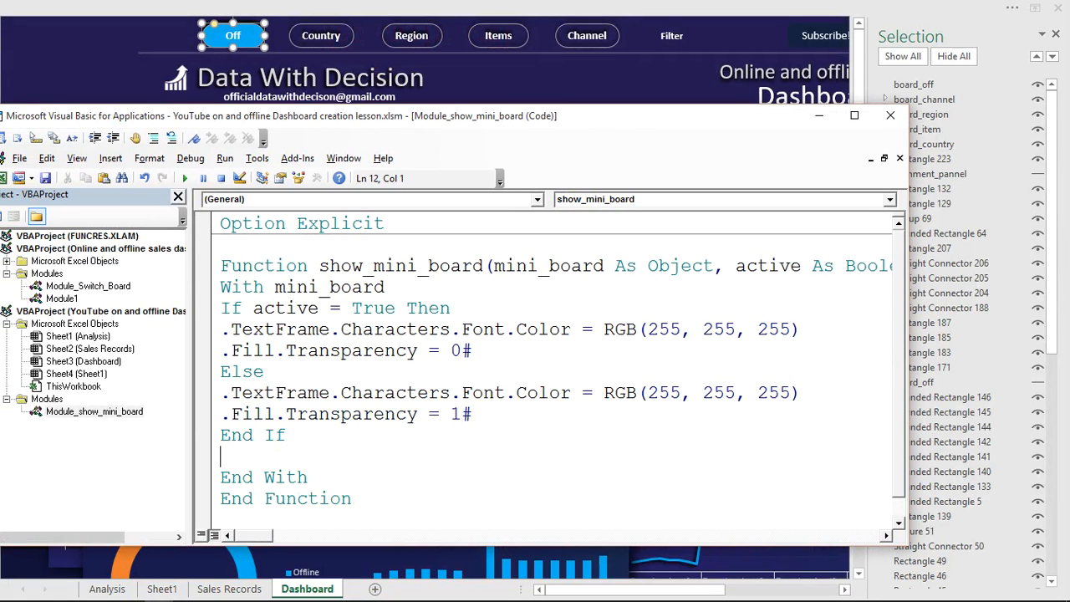
key(BackSpace)
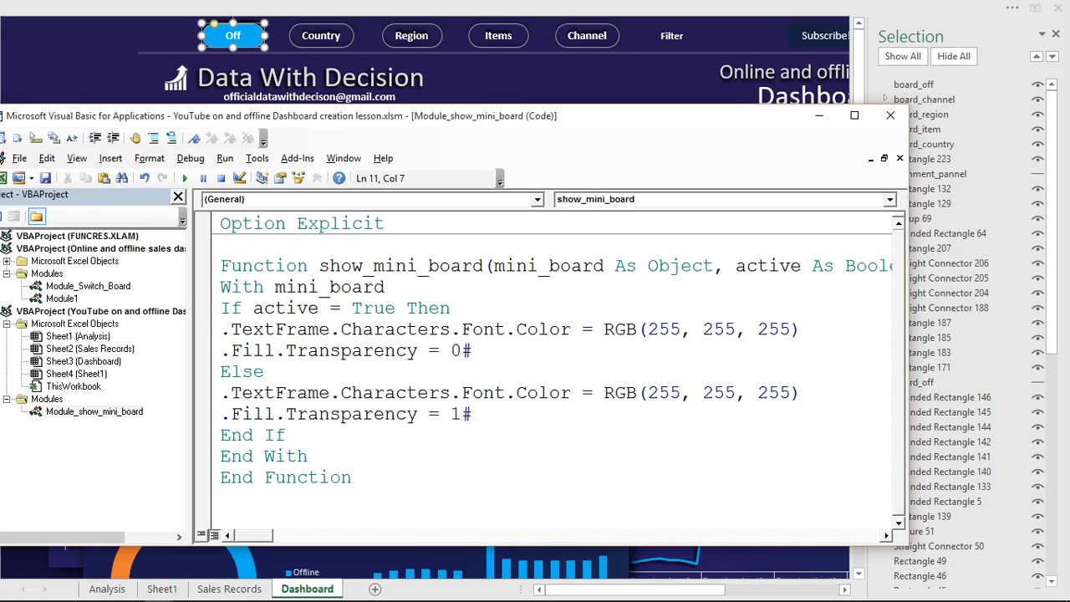
click(355, 479)
key(Return)
key(Return)
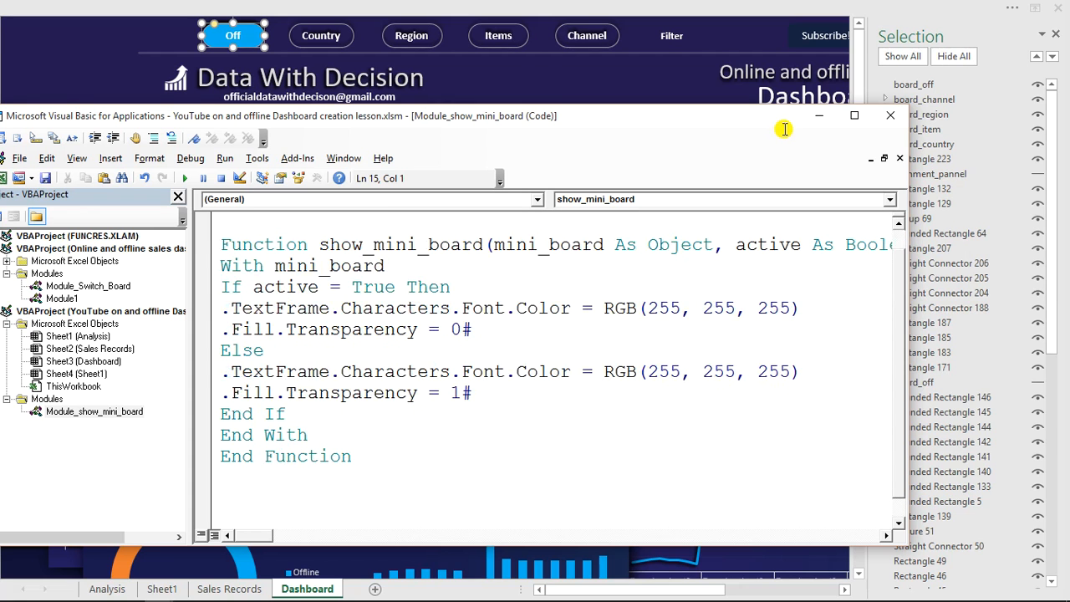
Set the fill transparency of the invisible board_off rectangle on the dashboard to 0% and close its formatting settings.
click(818, 117)
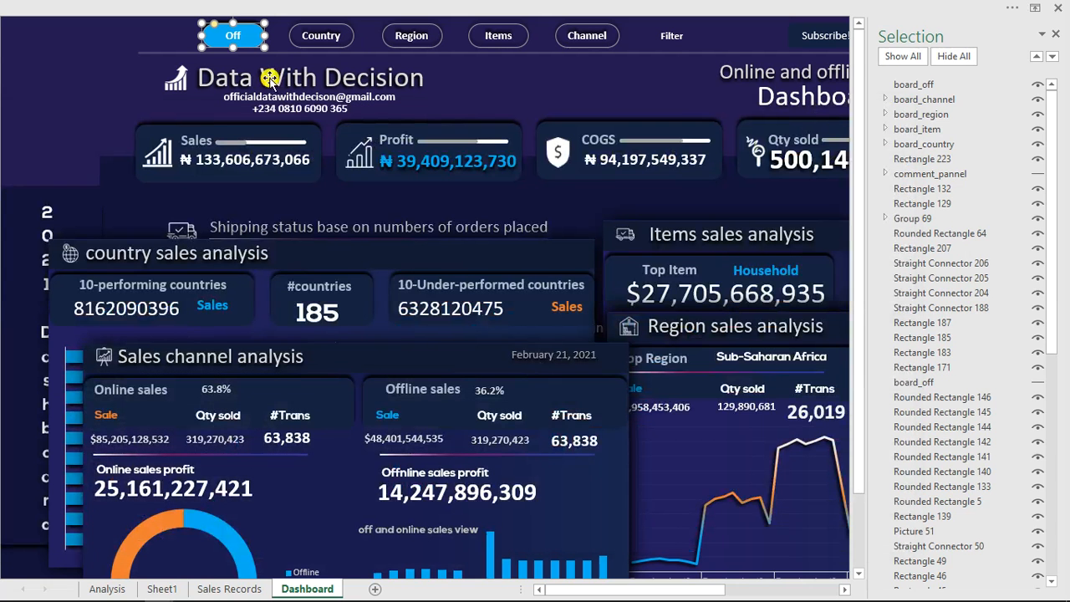
click(55, 53)
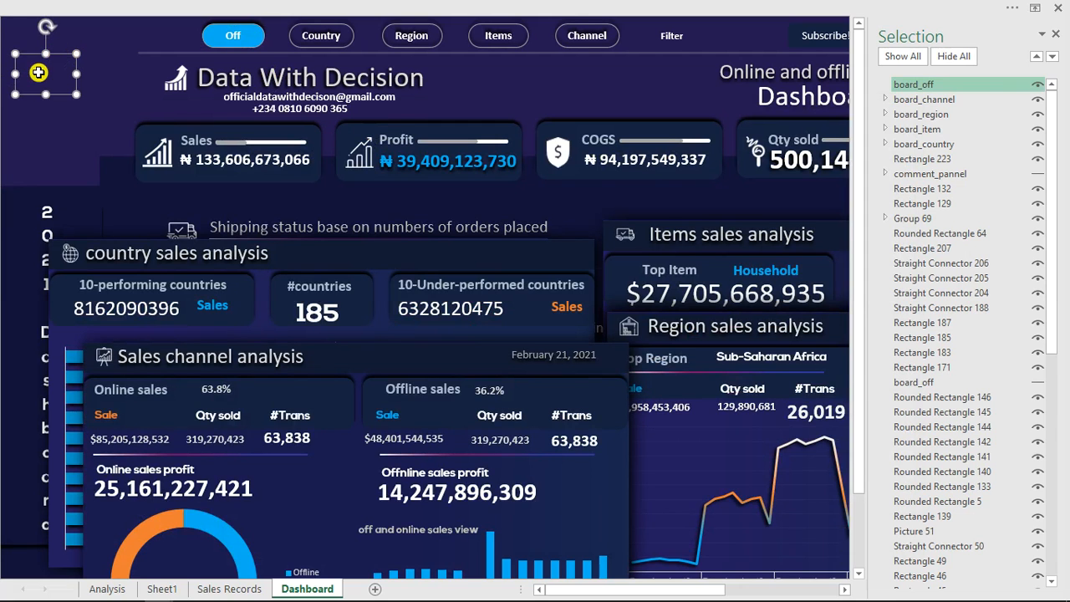
right_click(38, 73)
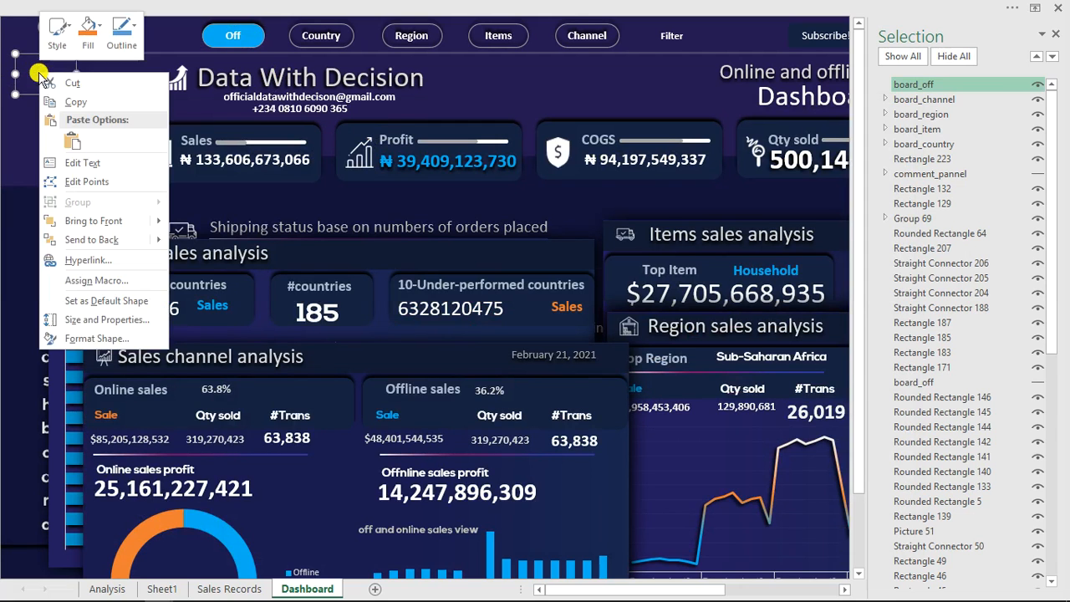
click(107, 338)
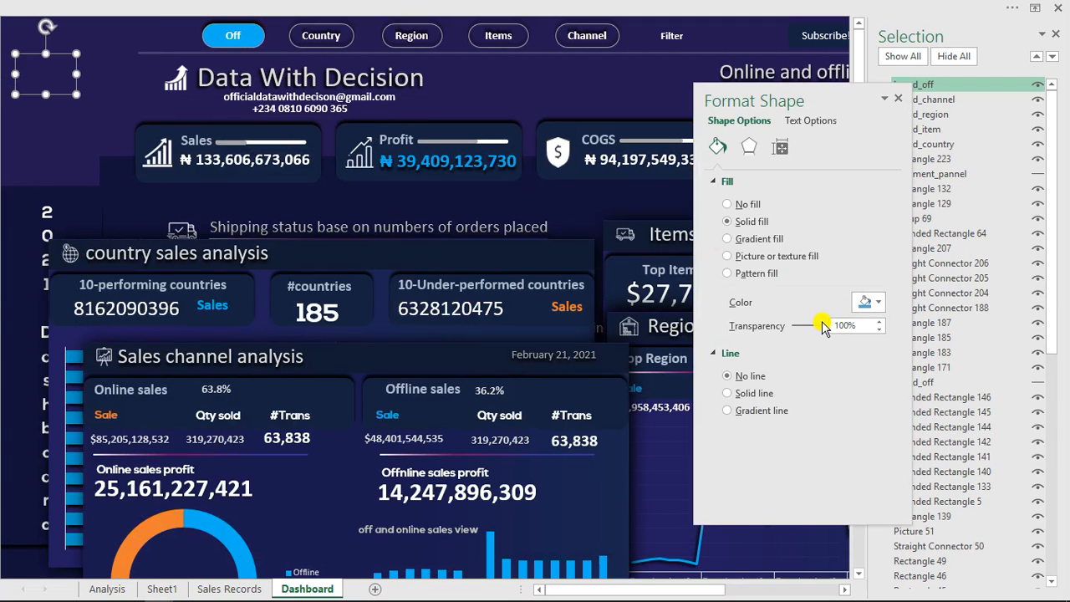
drag(794, 332, 786, 331)
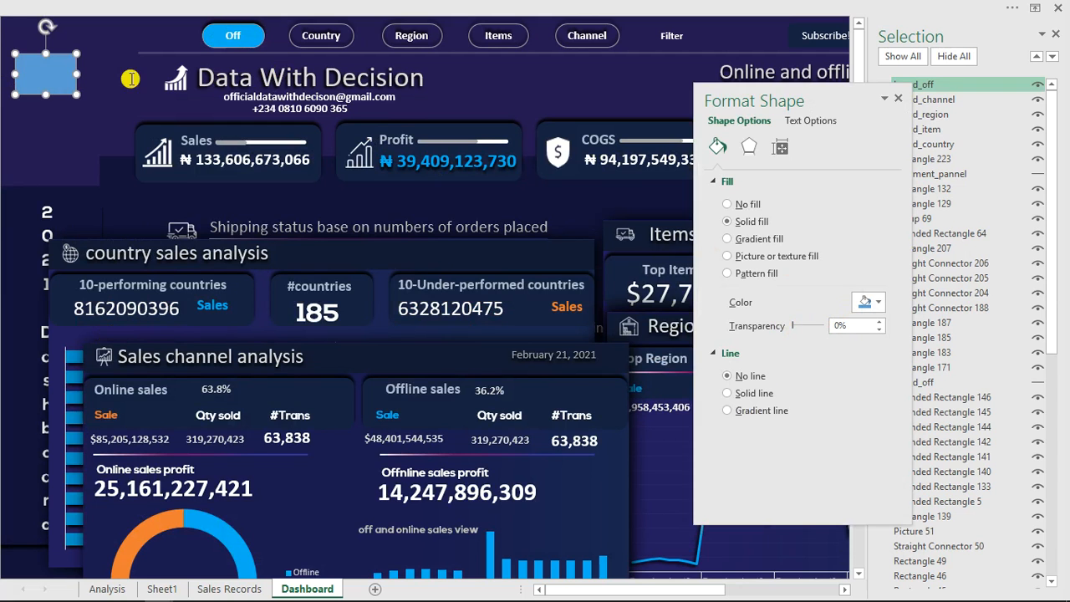
click(79, 159)
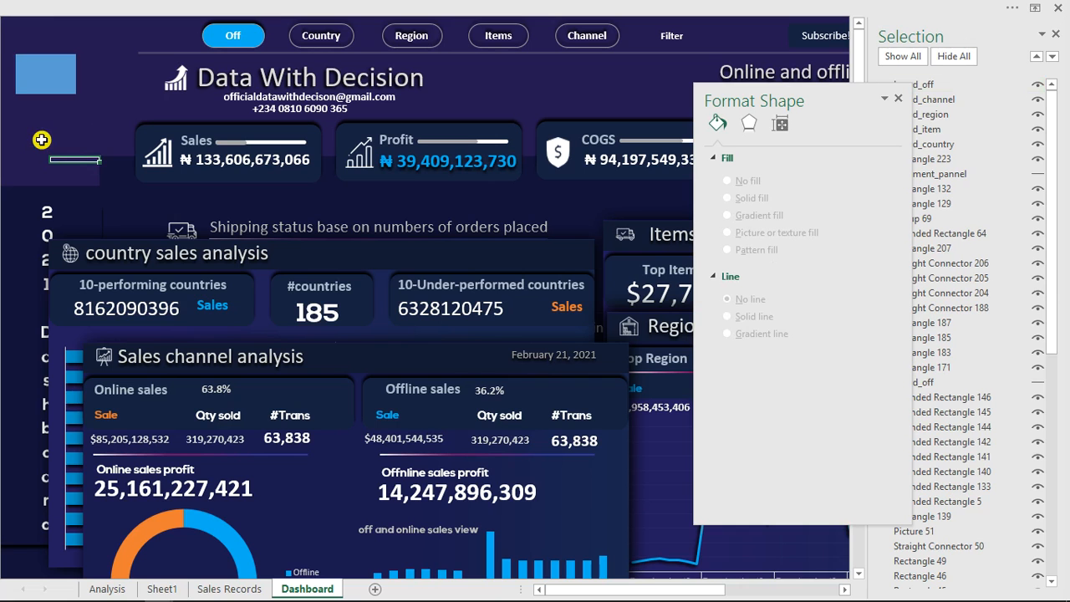
click(895, 103)
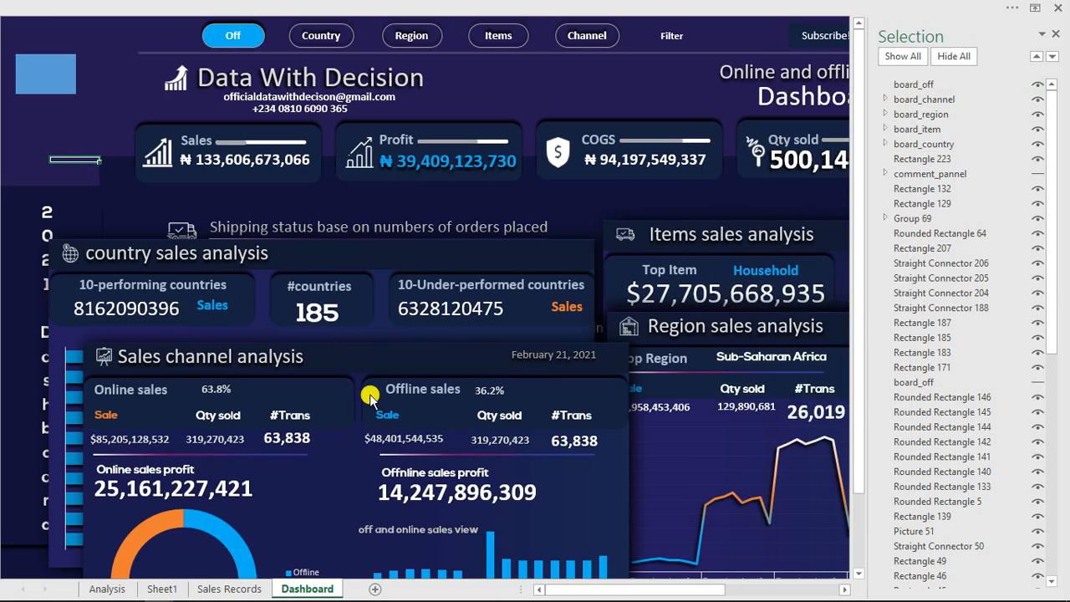
Return to the VBA code and start a new procedure, Sub turn_off(), below the show_mini_board function.
mouse_move(308, 598)
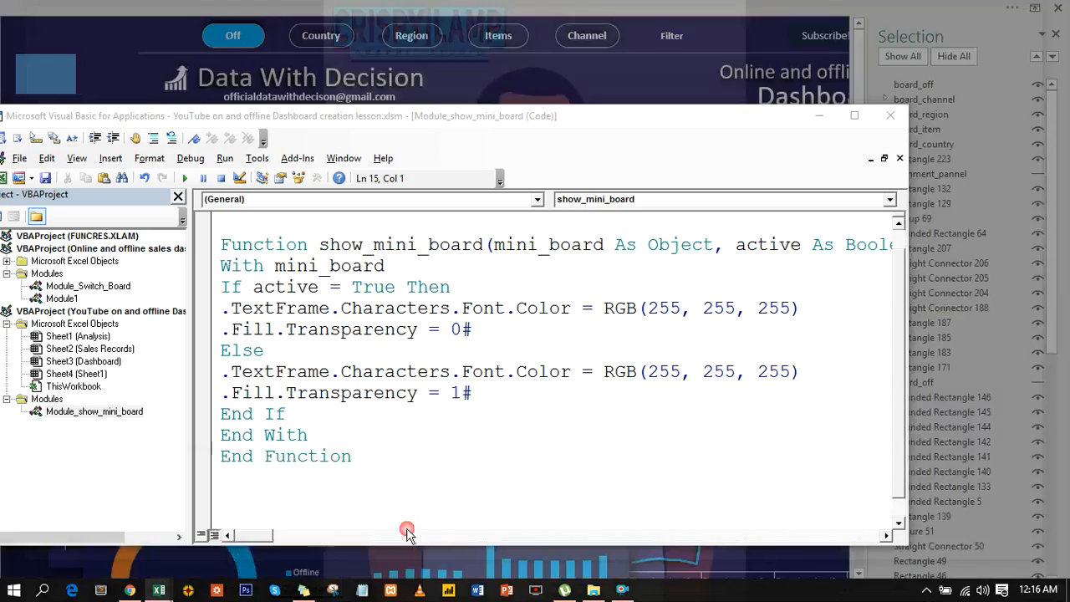
key(alt+F11)
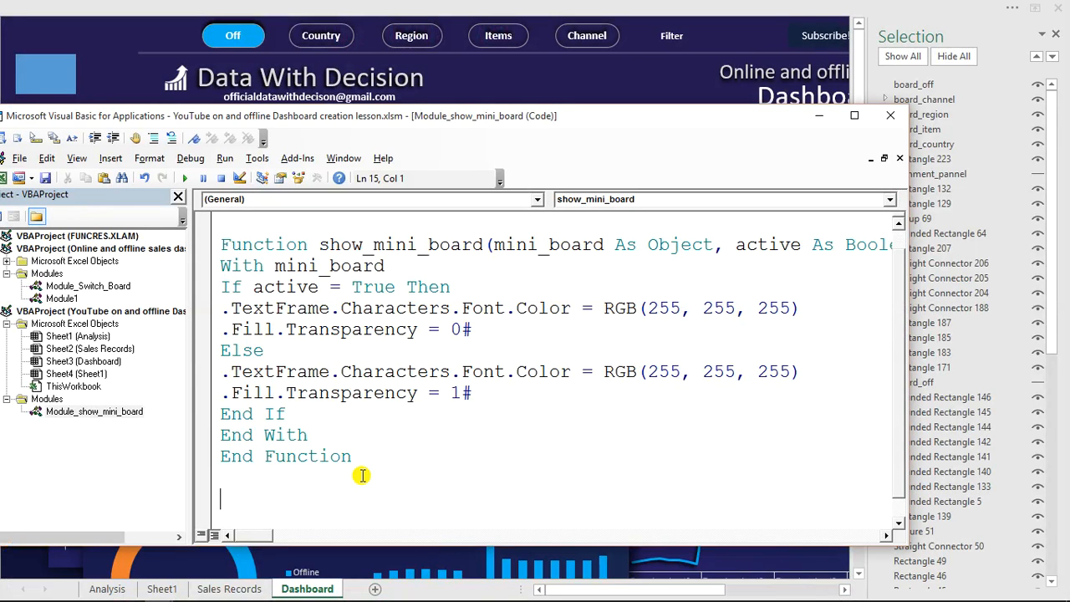
text(sub)
text(b)
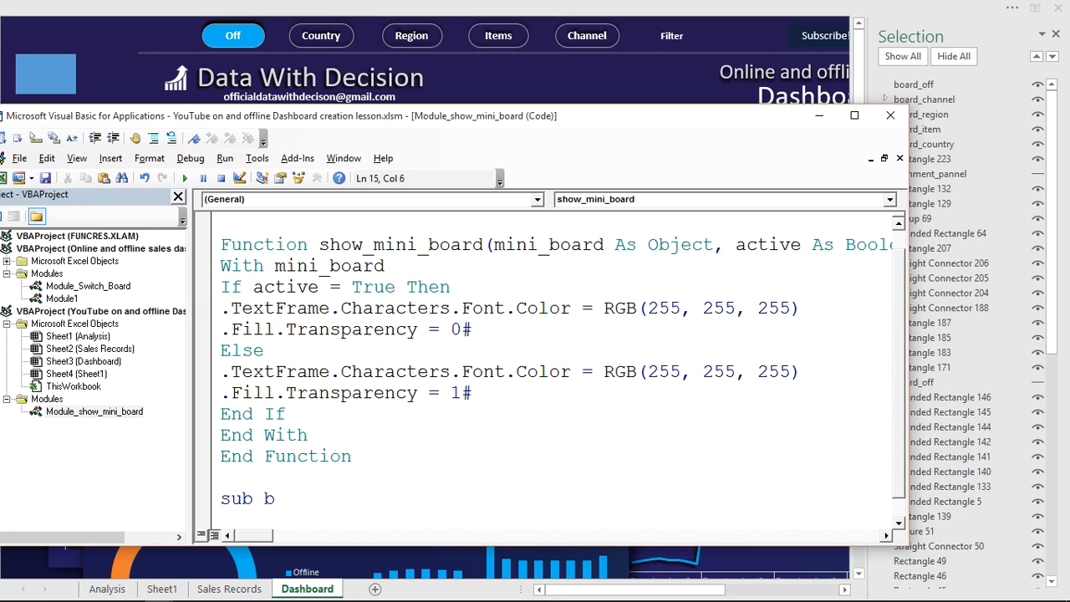
key(BackSpace)
text(turn_off)
key(Return)
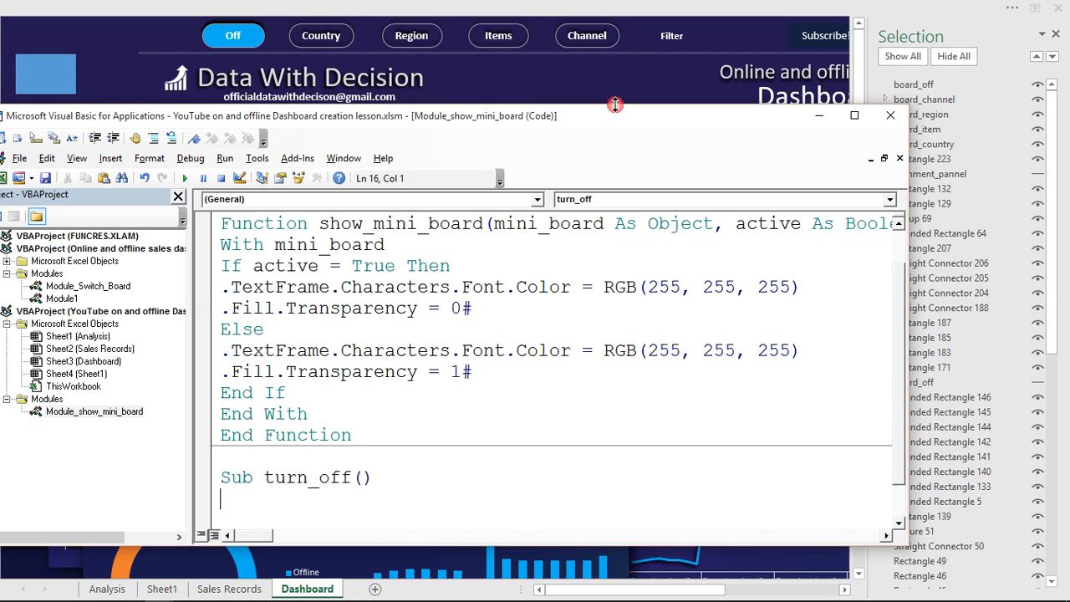
Enlarge and reposition the code window, and begin a .shapes(" reference inside turn_off.
drag(614, 105, 613, 48)
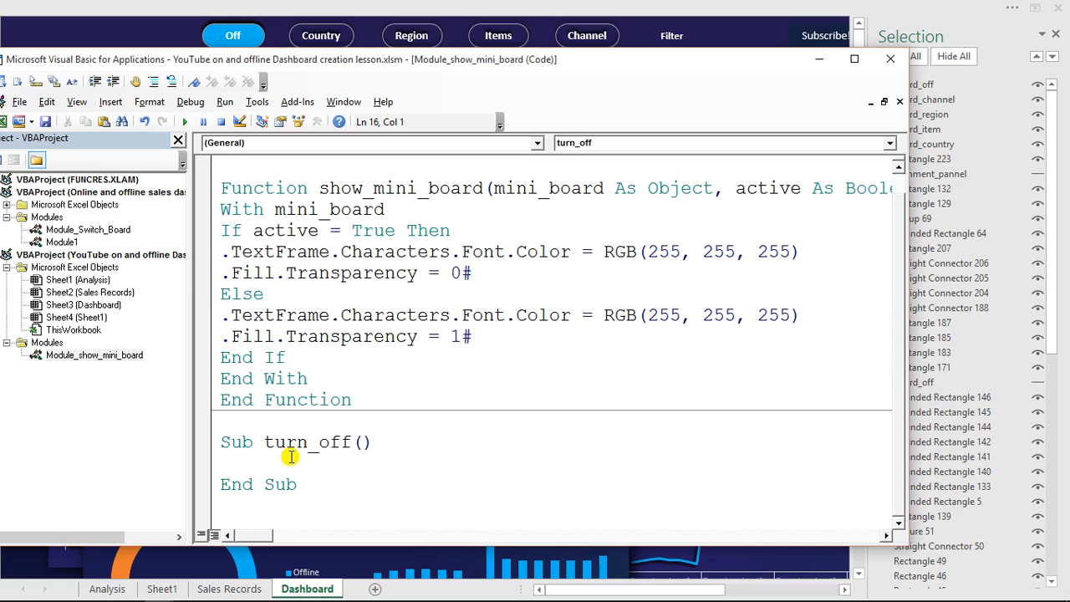
text(.shapes)
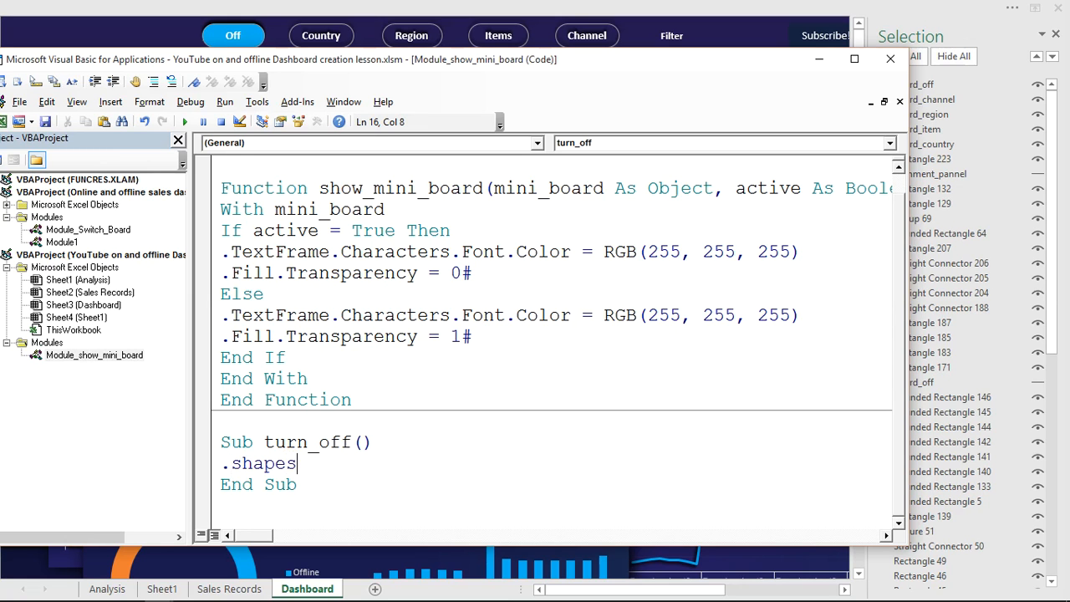
text(()
drag(625, 67, 644, 103)
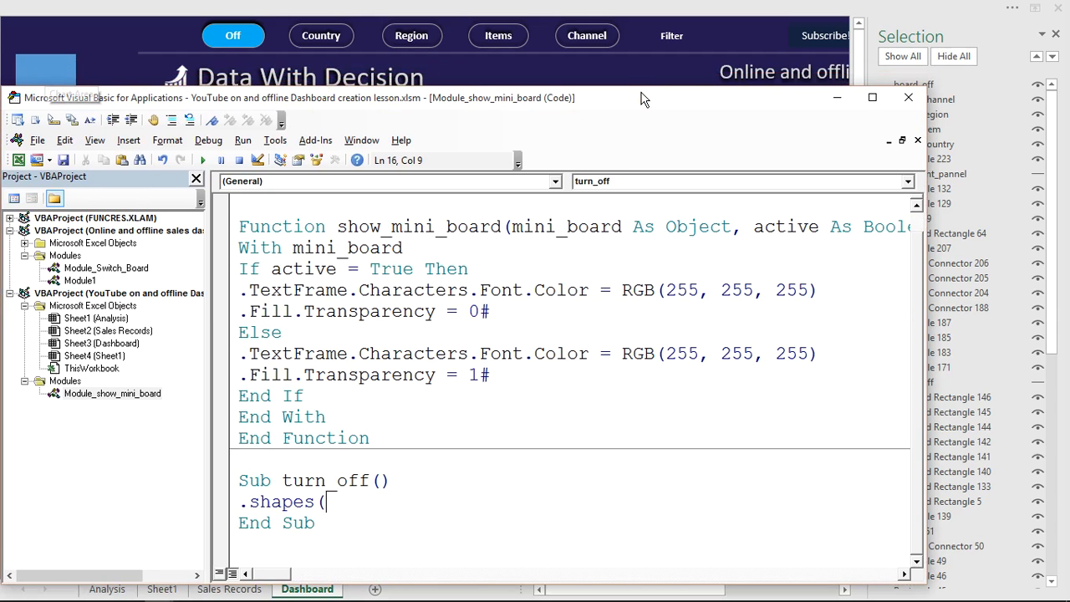
drag(642, 101, 640, 59)
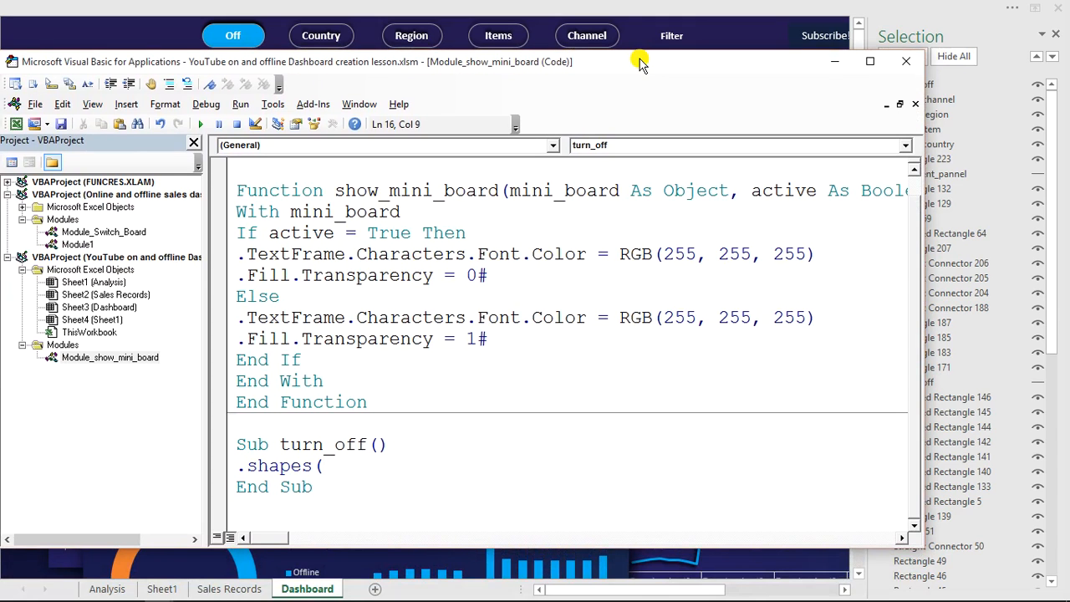
text(")
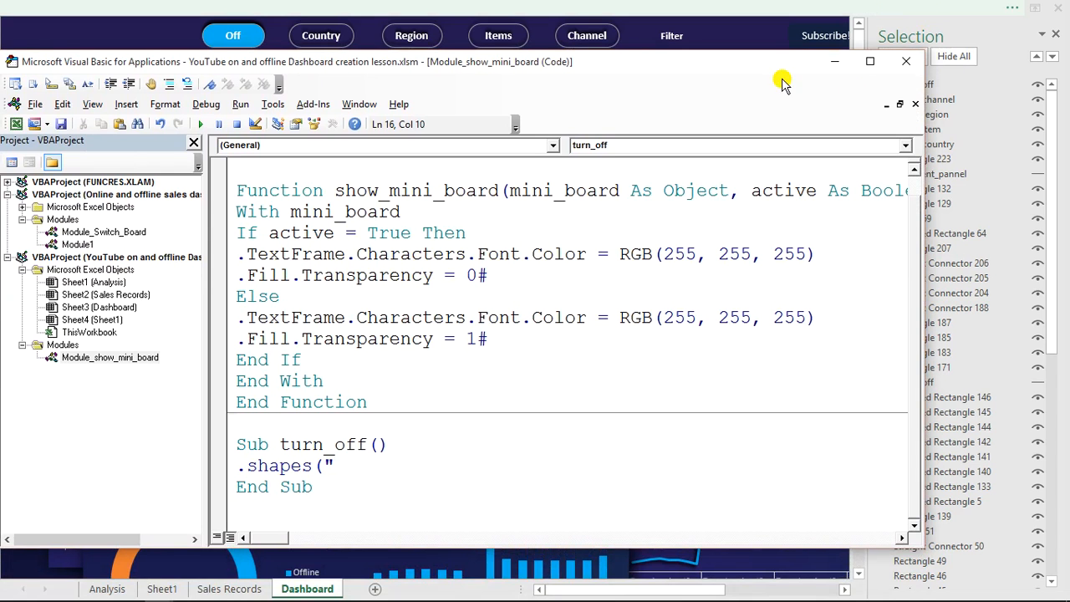
Check the board_off shape's name on the dashboard, and return to the code with the window placed beside the shape list.
click(837, 63)
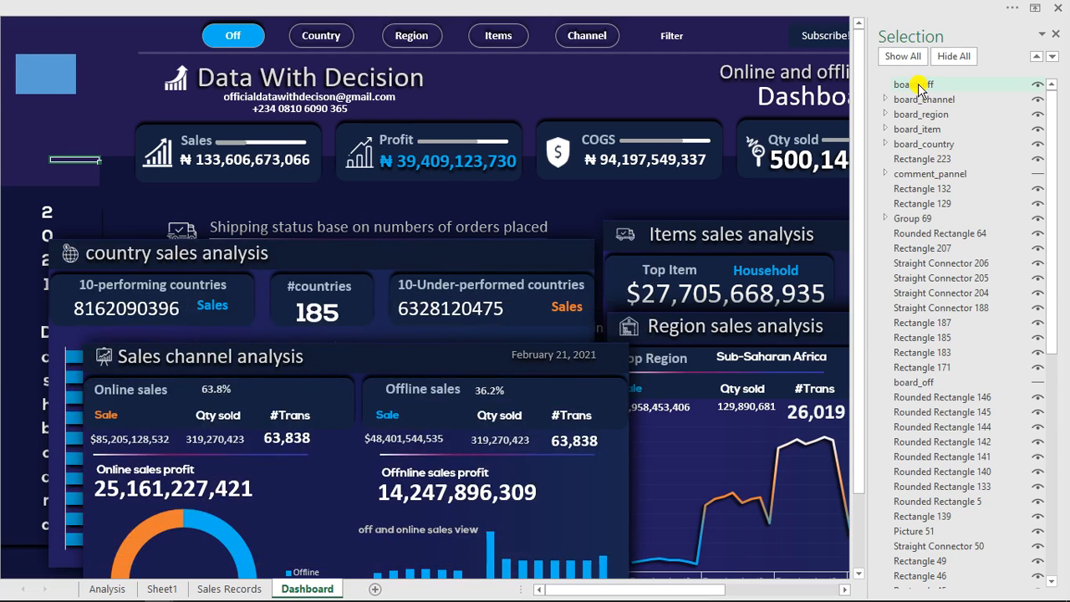
click(917, 86)
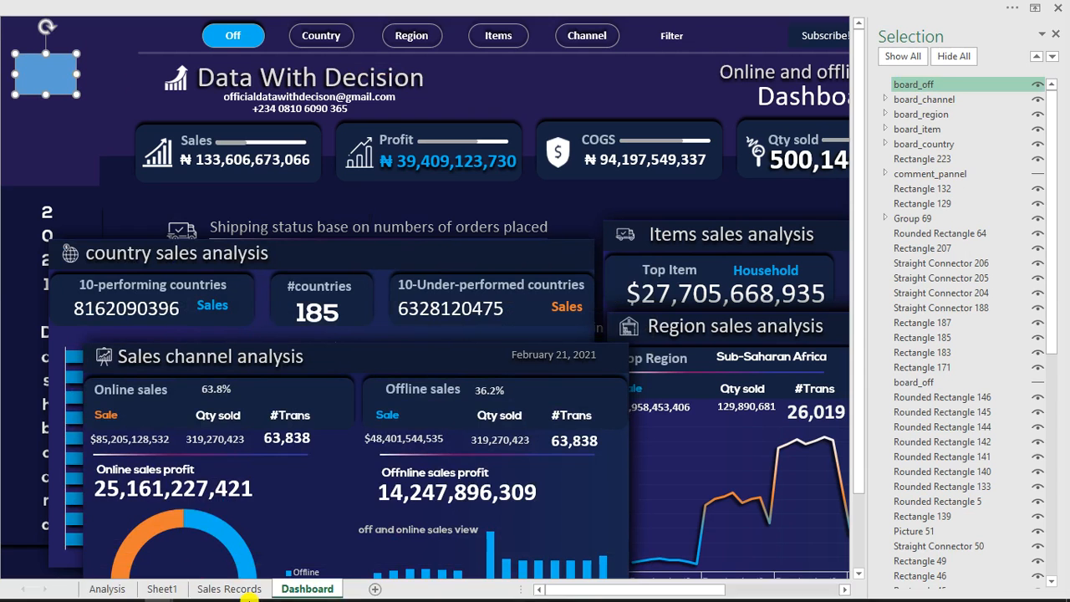
mouse_move(159, 590)
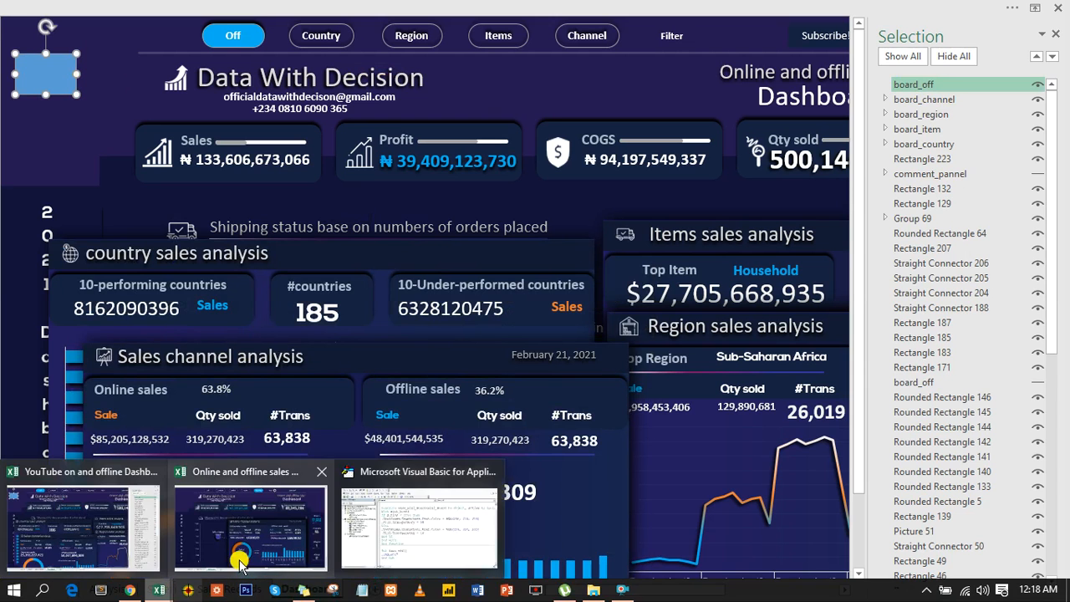
click(402, 518)
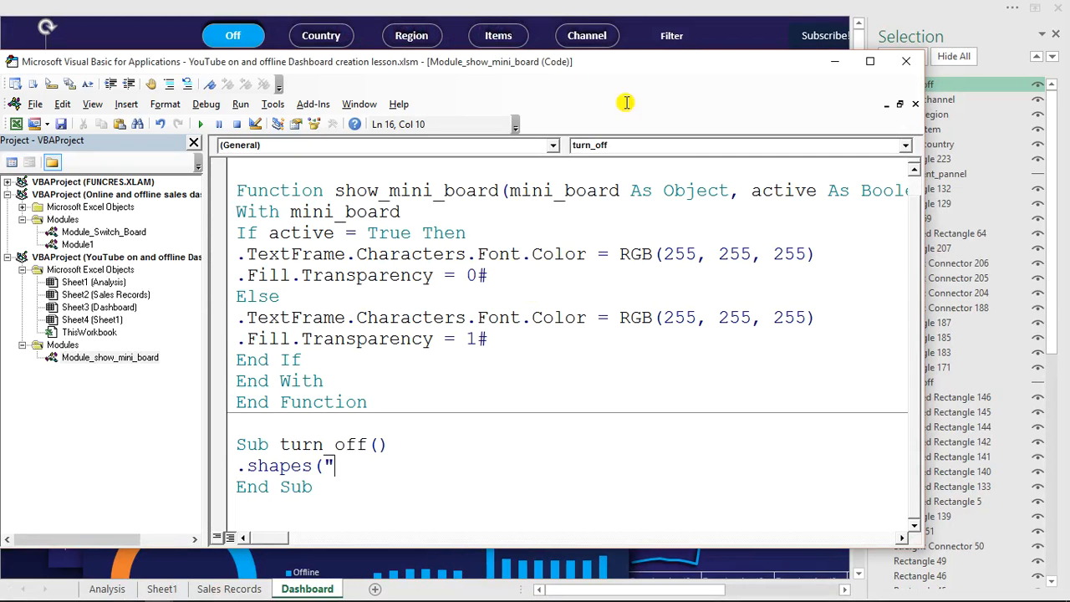
drag(625, 66, 577, 68)
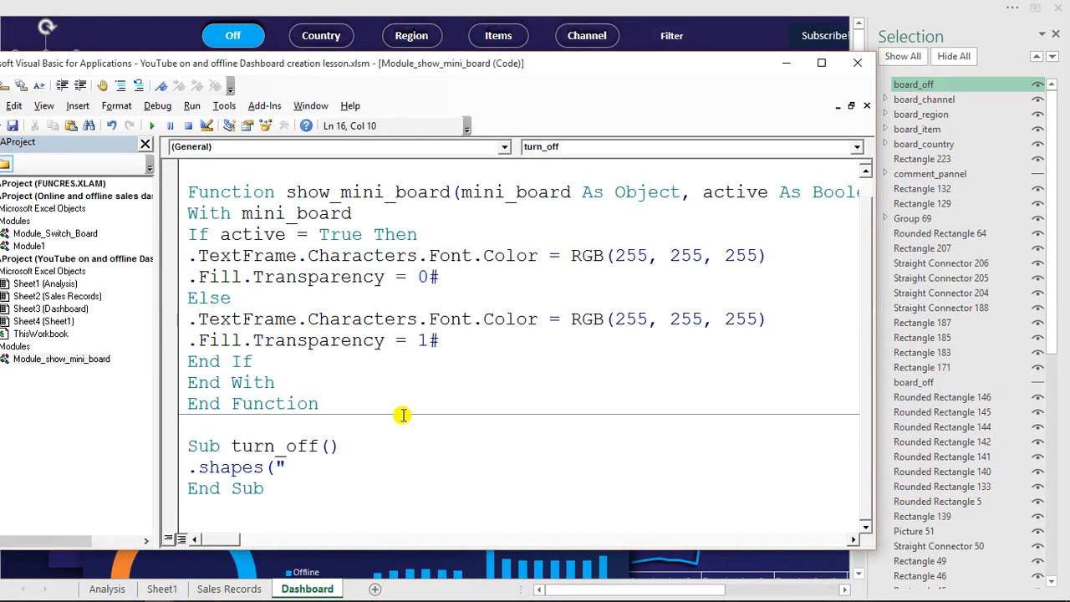
Complete the turn_off statement as .Shapes("board_off").Visible = True.
text(board)
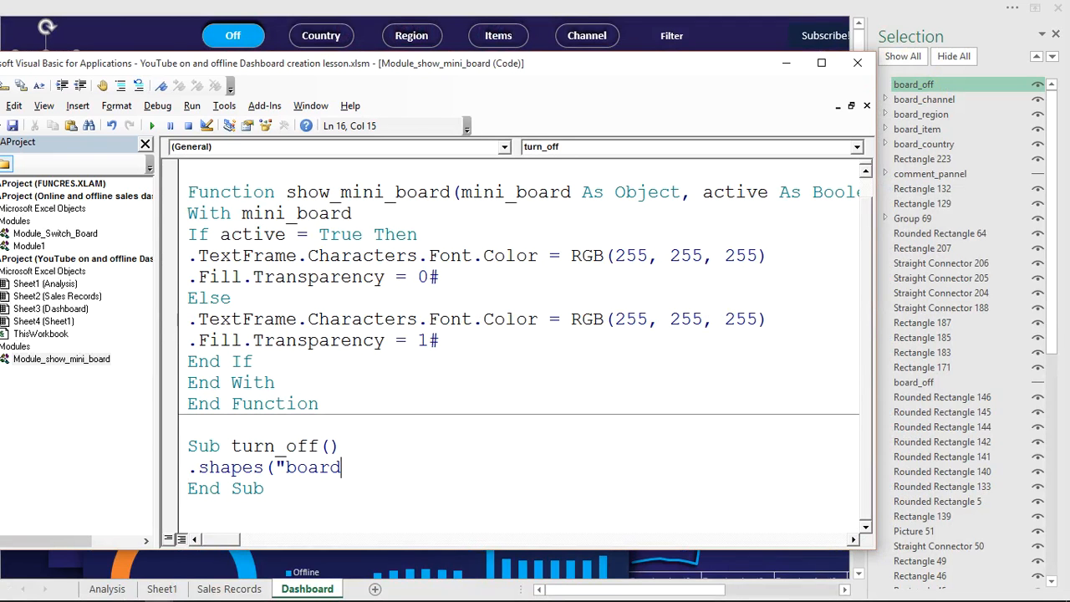
text(_off").vils)
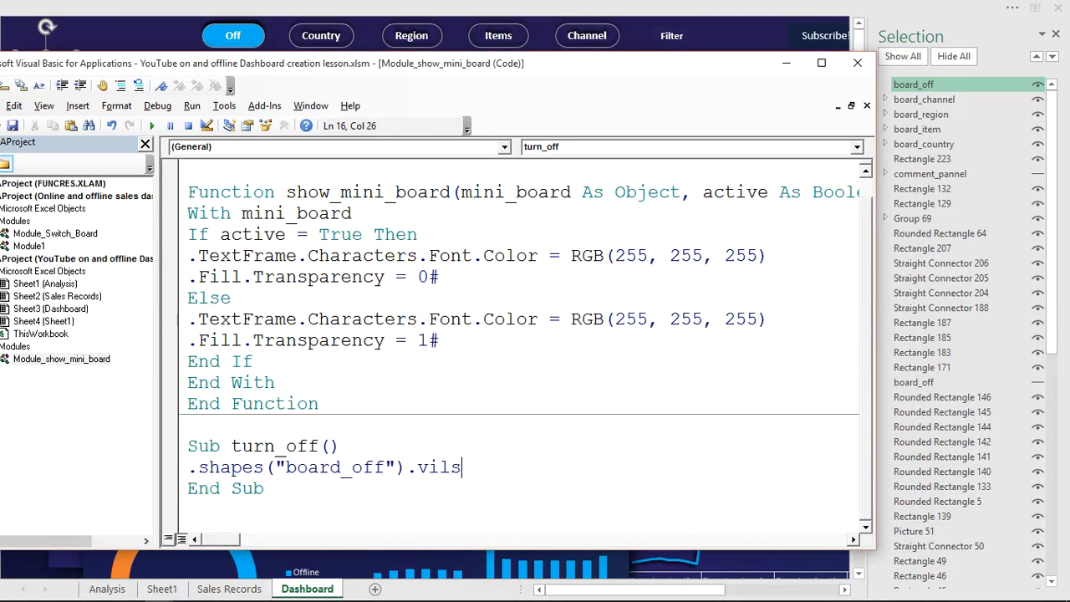
key(BackSpace)
key(BackSpace)
text(sible=true)
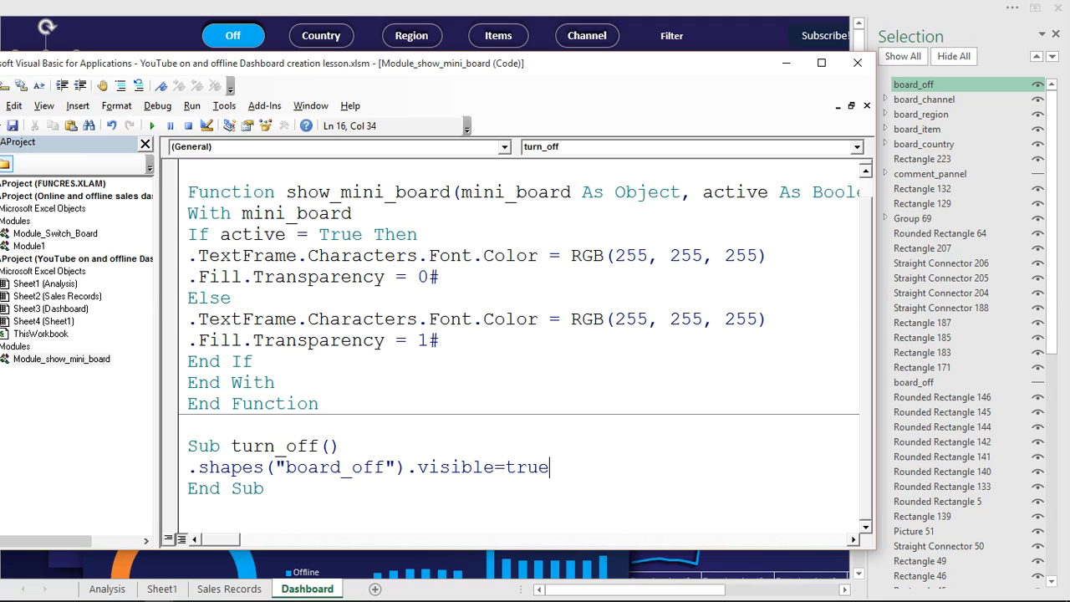
key(Return)
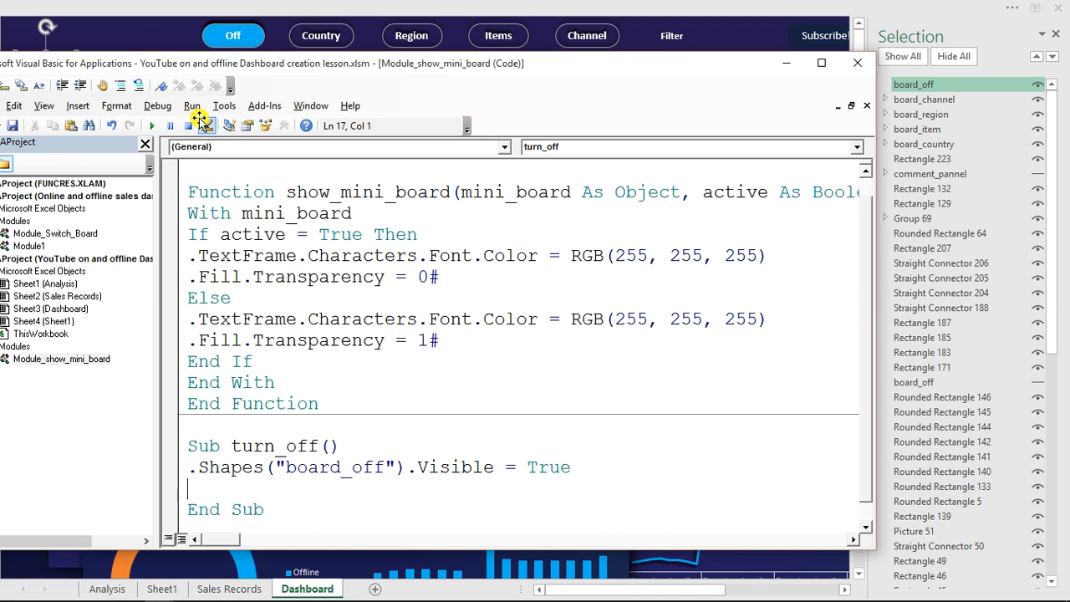
Wrap the board_off visibility statement in a With ActiveSheet block closed by End With.
click(355, 443)
key(Return)
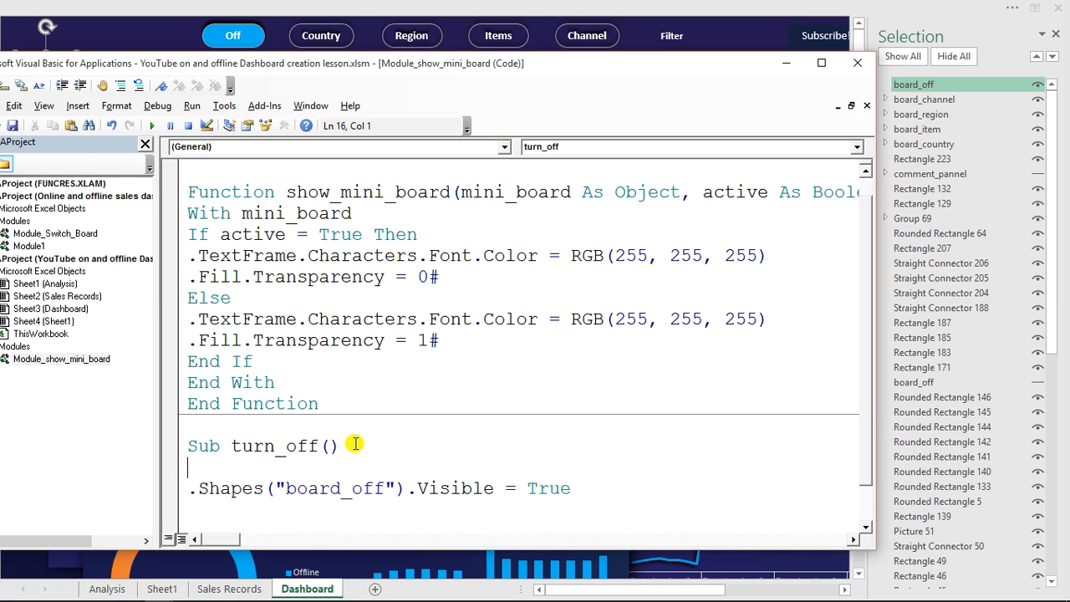
text(with)
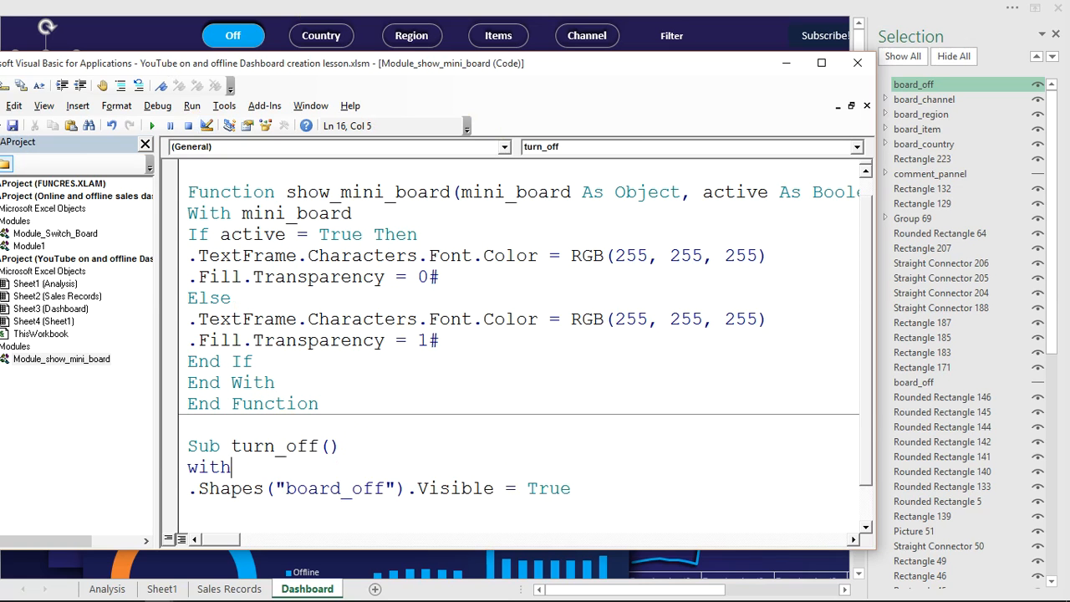
text( activeshe)
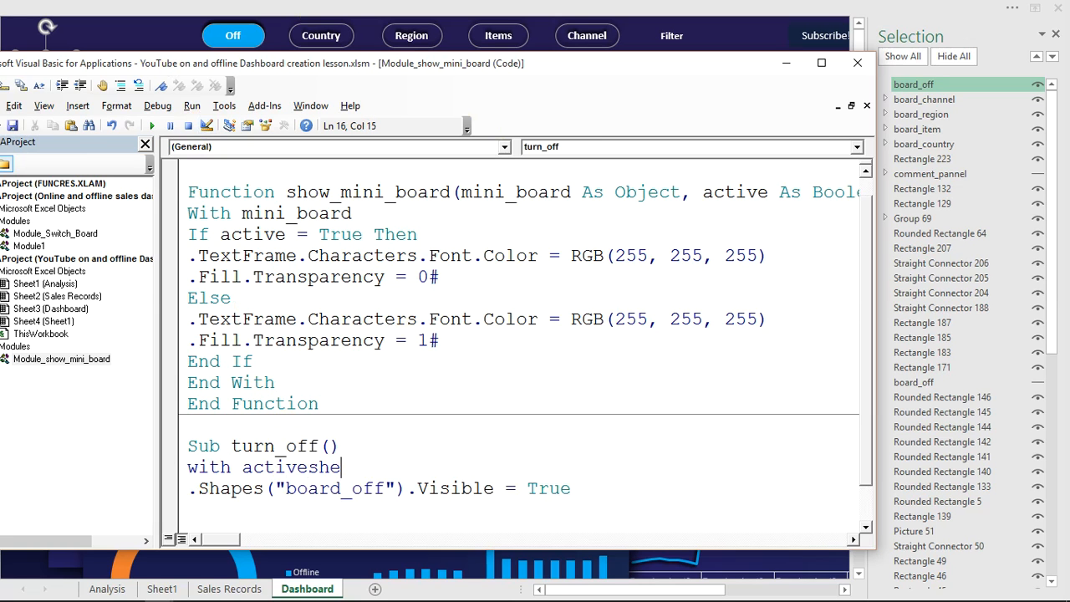
text(et)
click(579, 489)
key(Return)
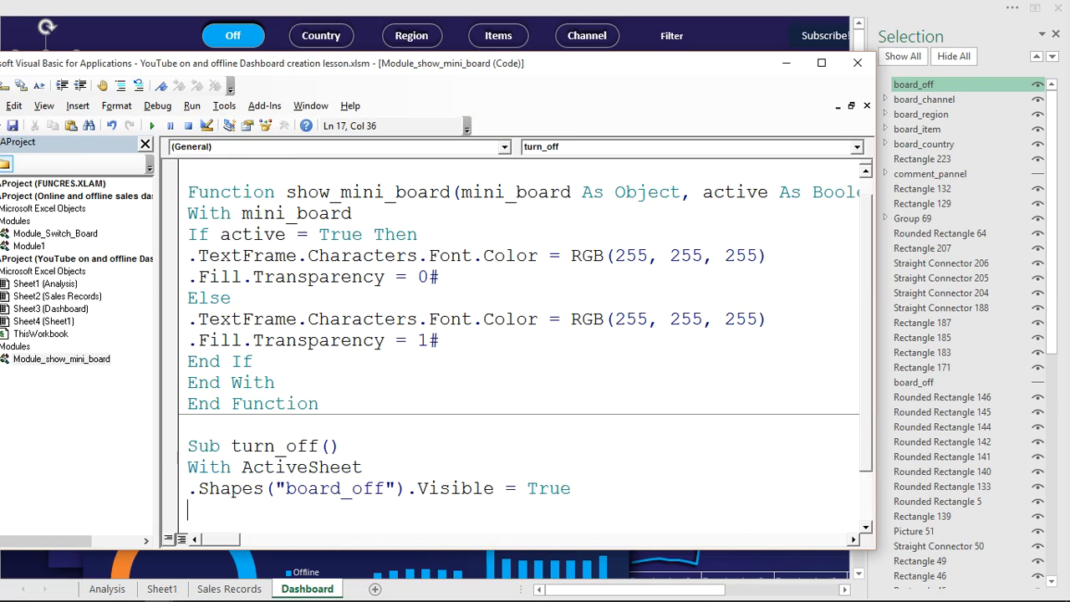
text(end with)
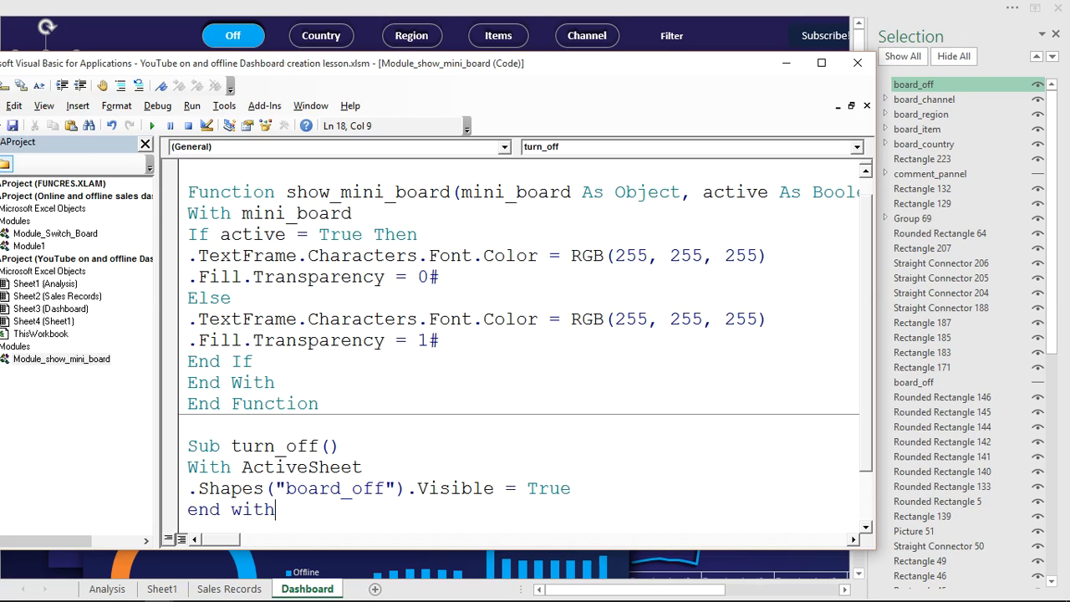
Duplicate the board_off visibility statement in turn_off to add four copies on the lines below it.
click(580, 491)
key(Return)
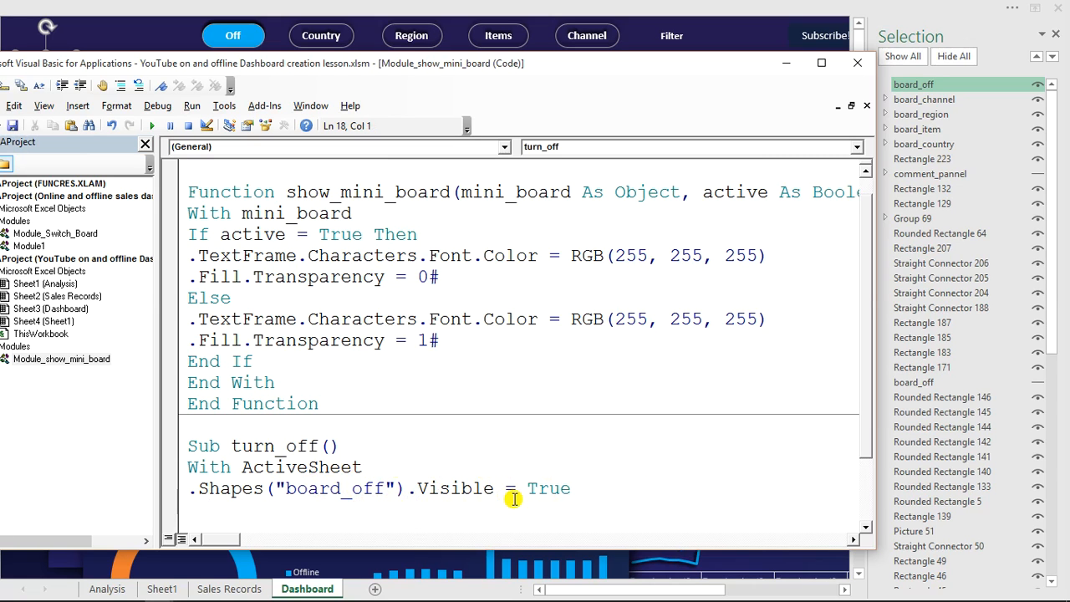
click(579, 489)
drag(577, 489, 185, 491)
key(ctrl+c)
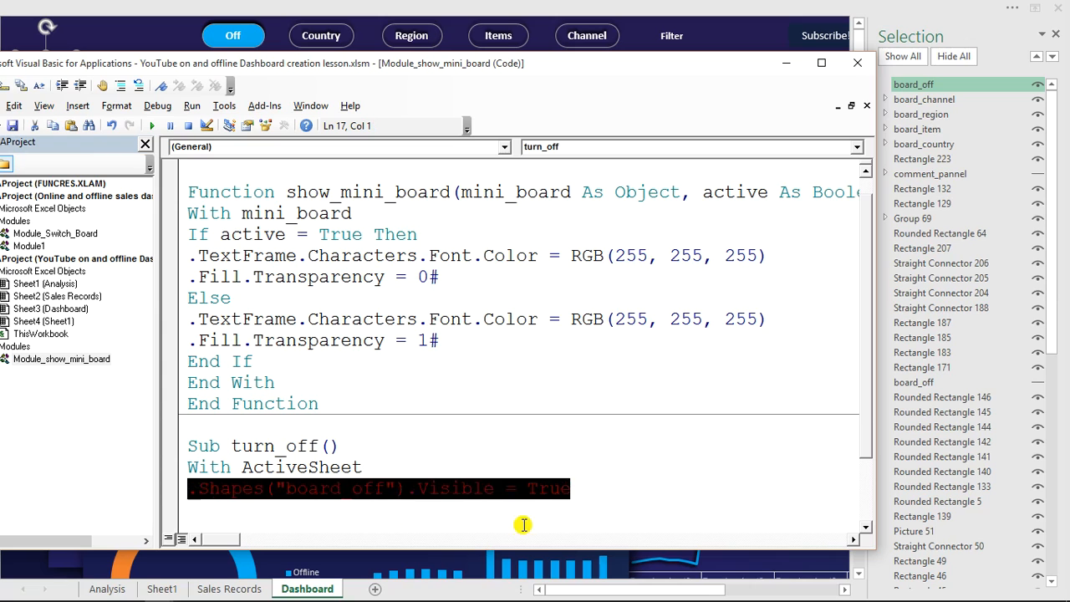
click(583, 497)
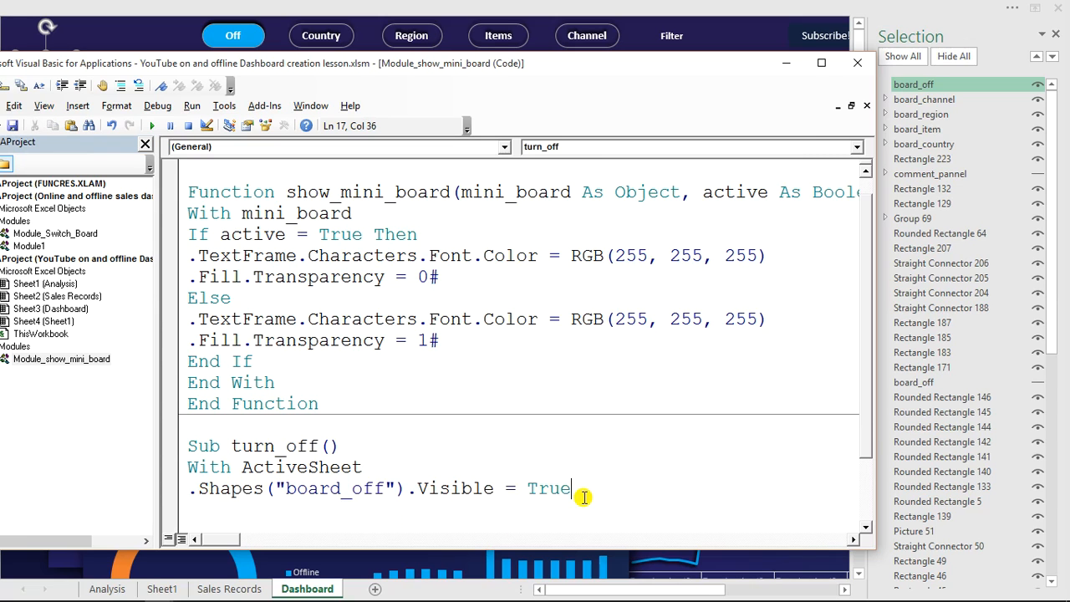
key(Return)
key(ctrl+v)
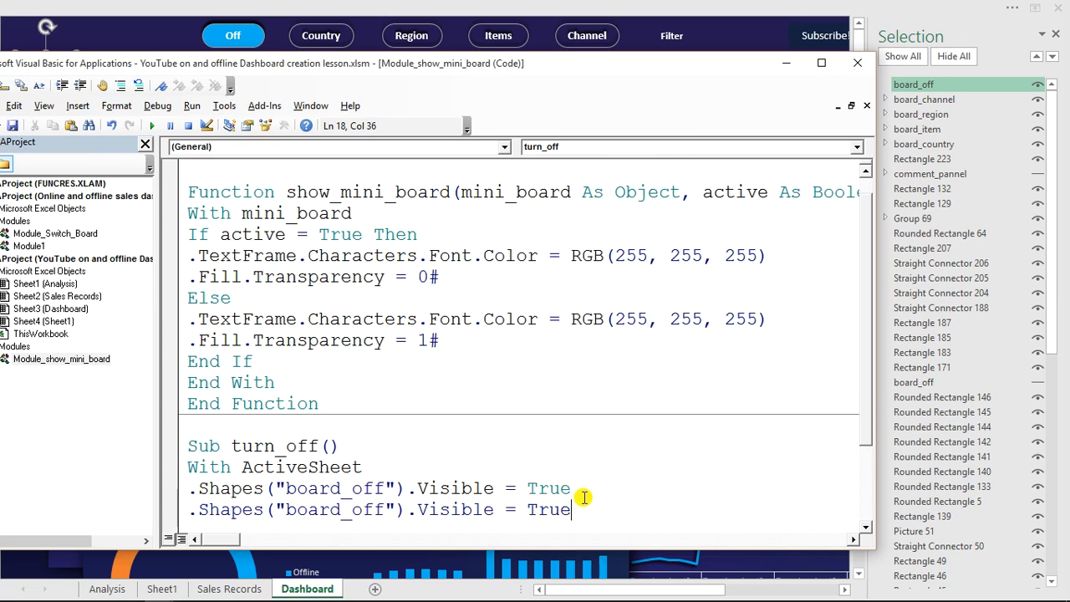
key(Return)
key(ctrl+v)
key(Return)
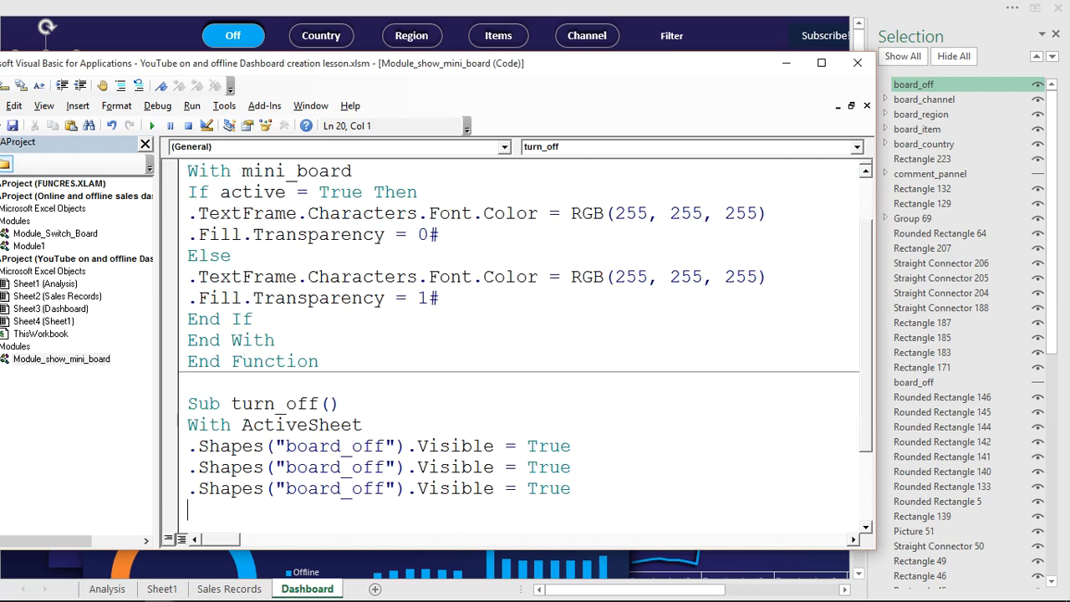
key(ctrl+v)
key(Return)
key(ctrl+v)
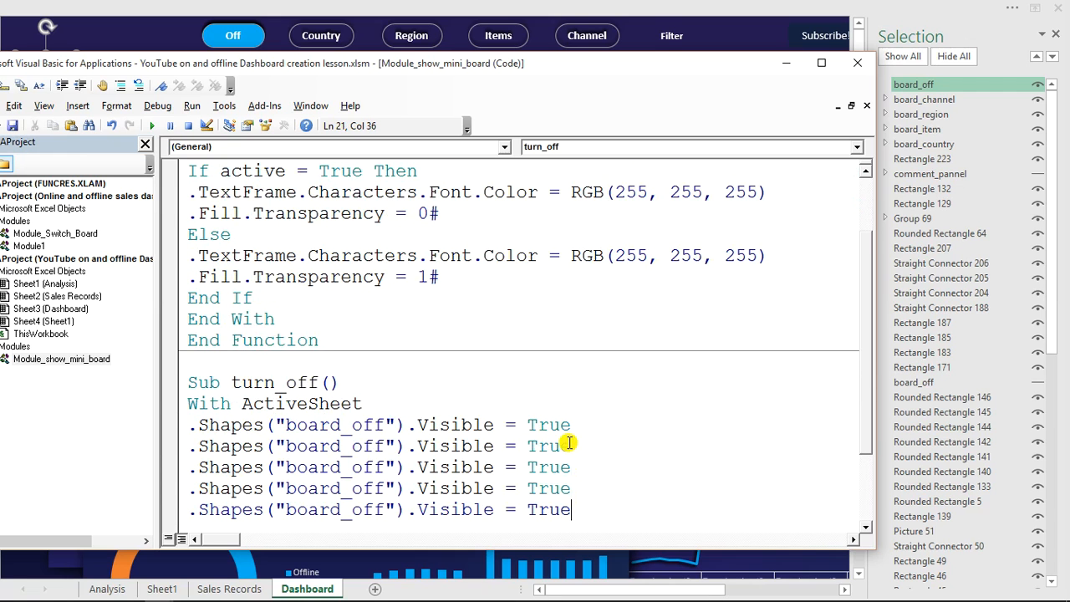
Set the Visible value to False in the four duplicated board_off statements.
double_click(529, 446)
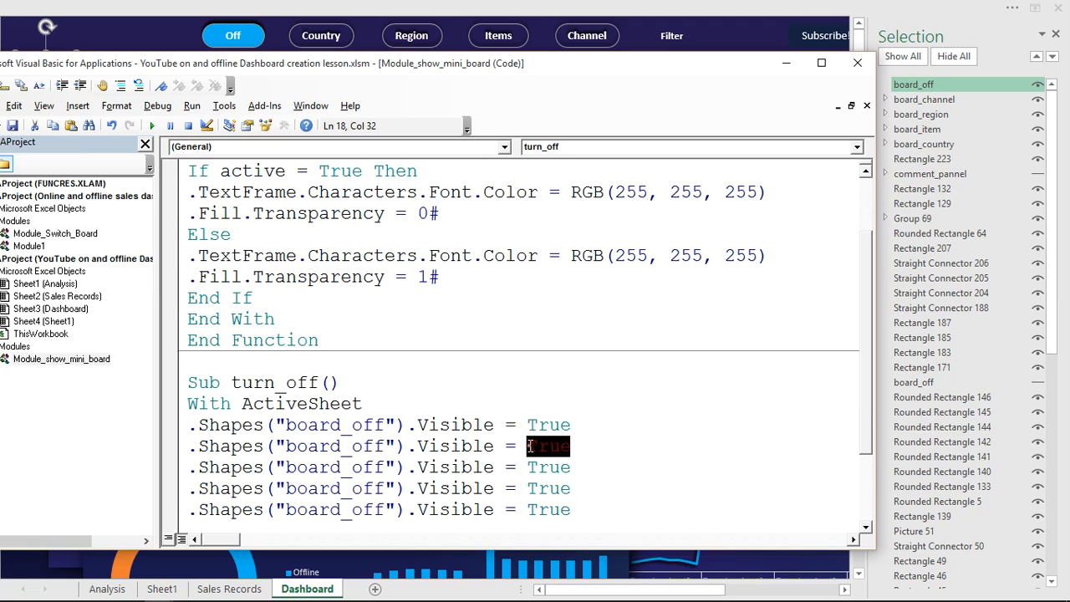
text(fals)
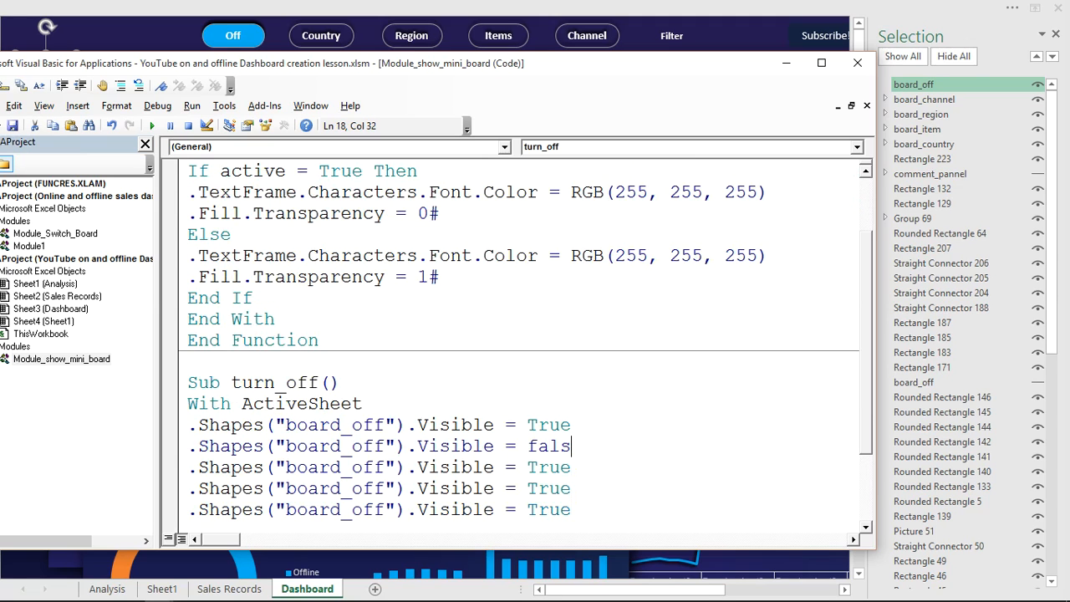
text(e)
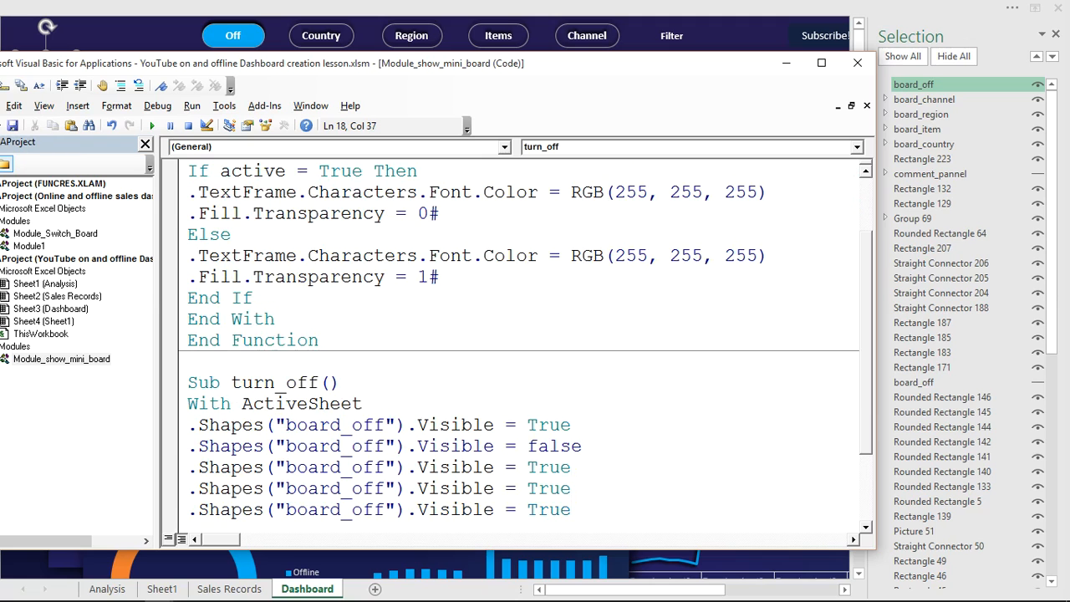
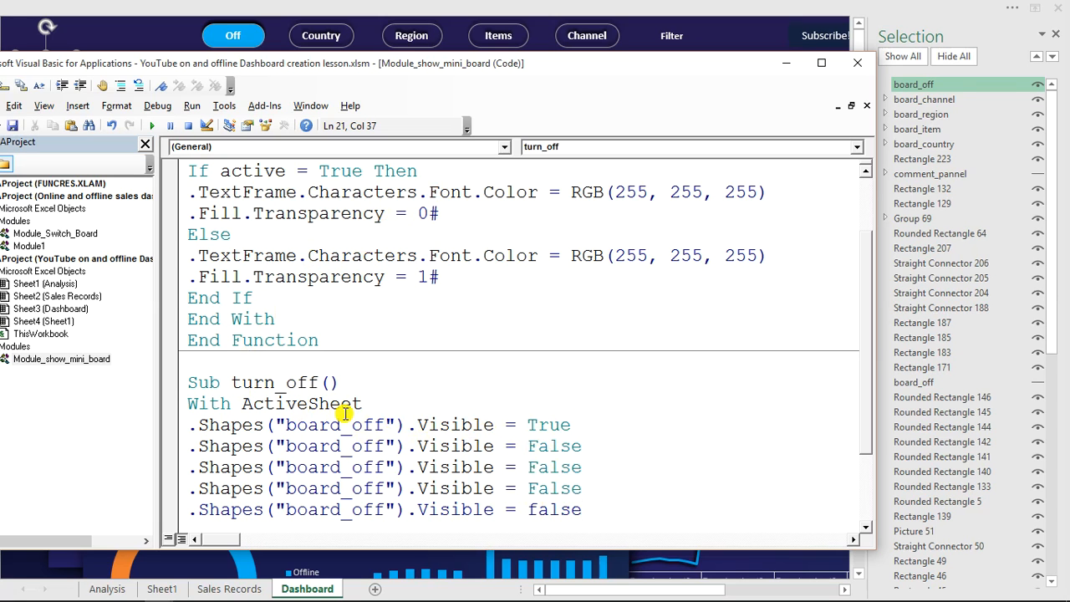
Rename the shapes in the four duplicated statements to board_country, board_region, board_item and board_channel.
click(385, 445)
shift+click(352, 446)
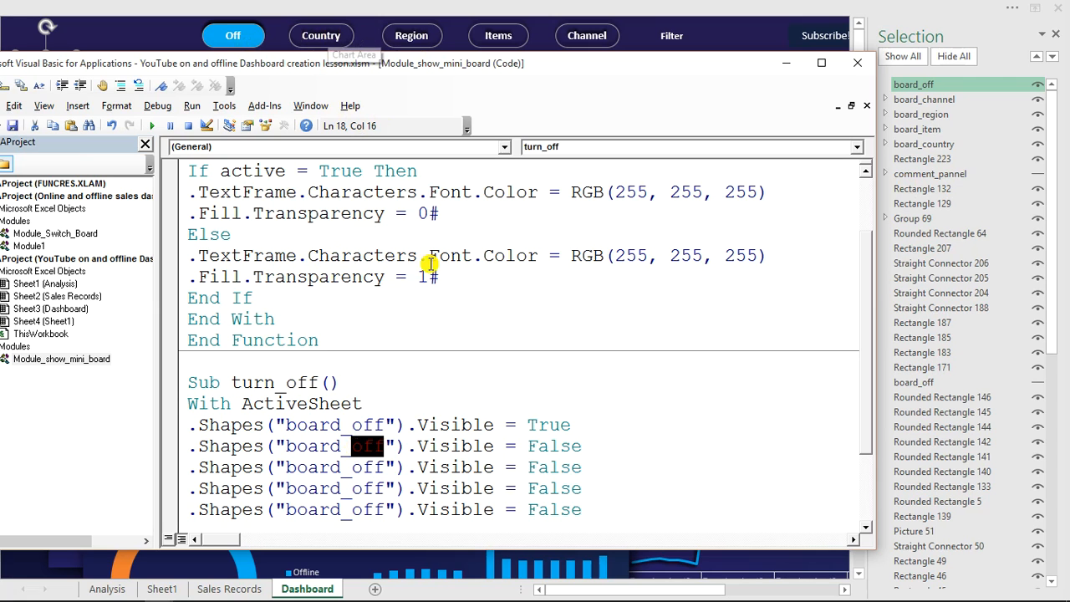
ctrl+click(928, 144)
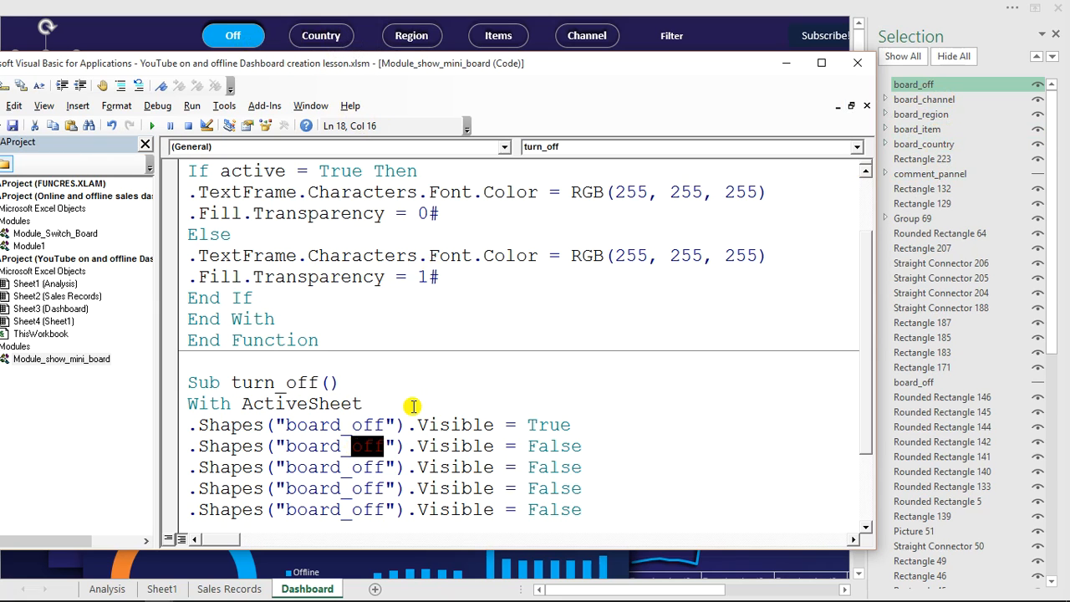
text(country)
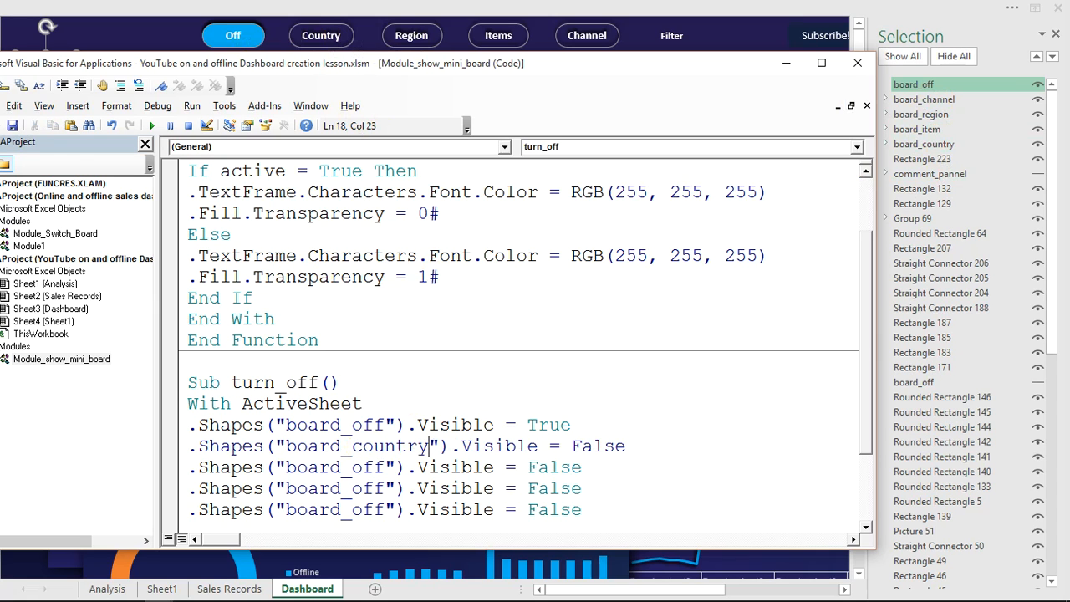
click(381, 465)
shift+click(354, 465)
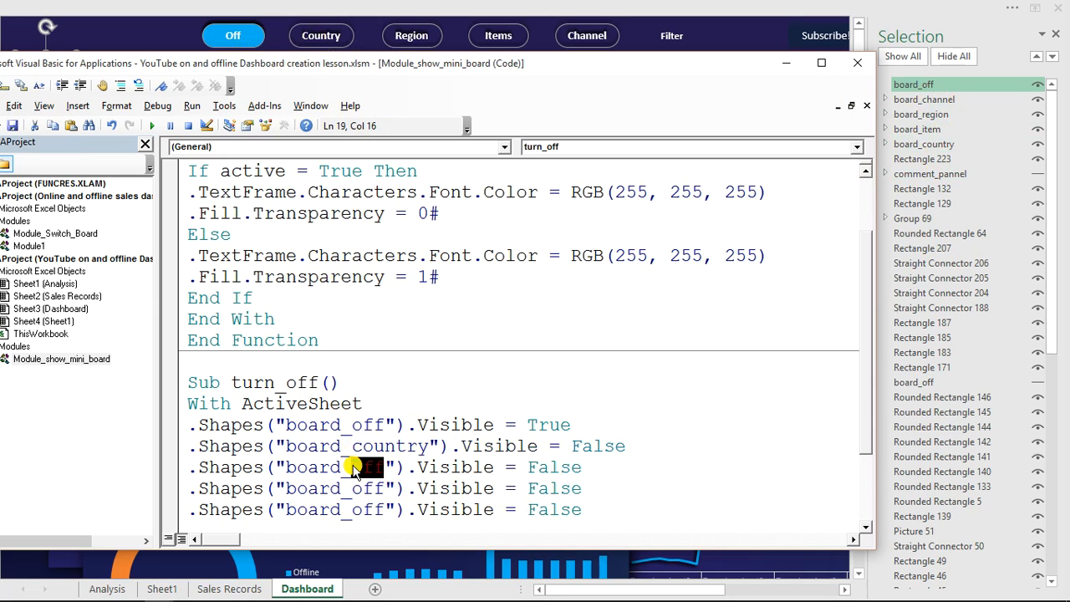
text(region)
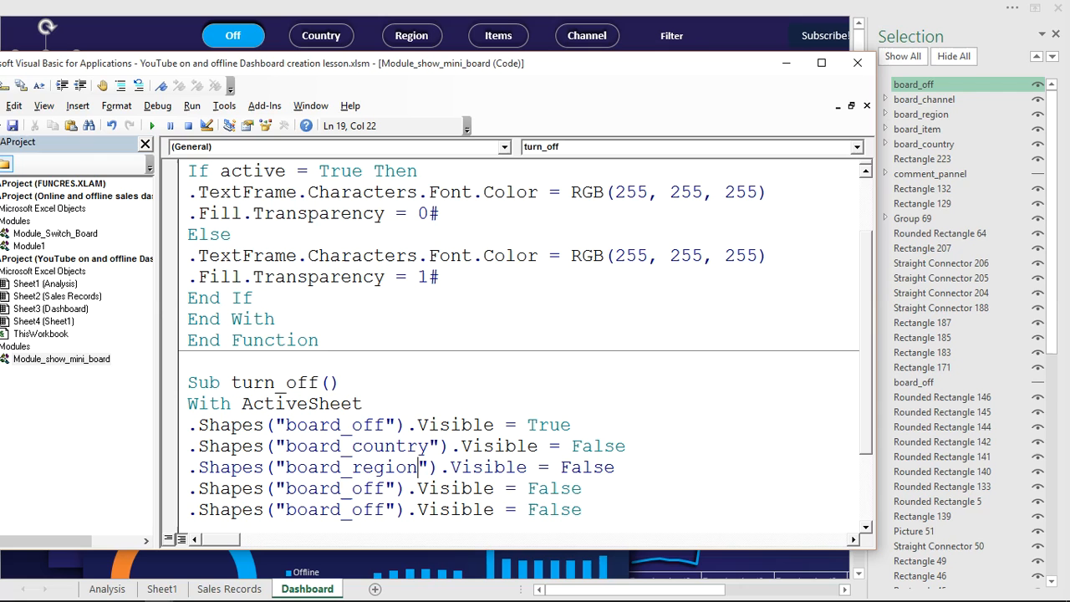
click(373, 466)
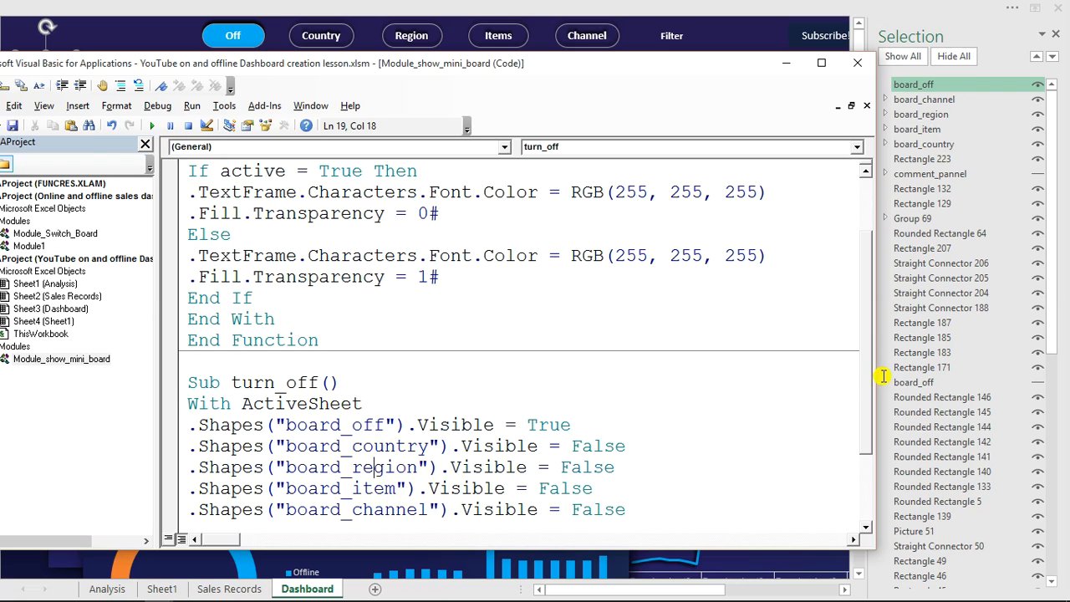
Remove the blank line before End Sub in turn_off, and insert two blank lines after the board_channel statement.
scroll(867, 418, down, 1)
drag(867, 418, 867, 434)
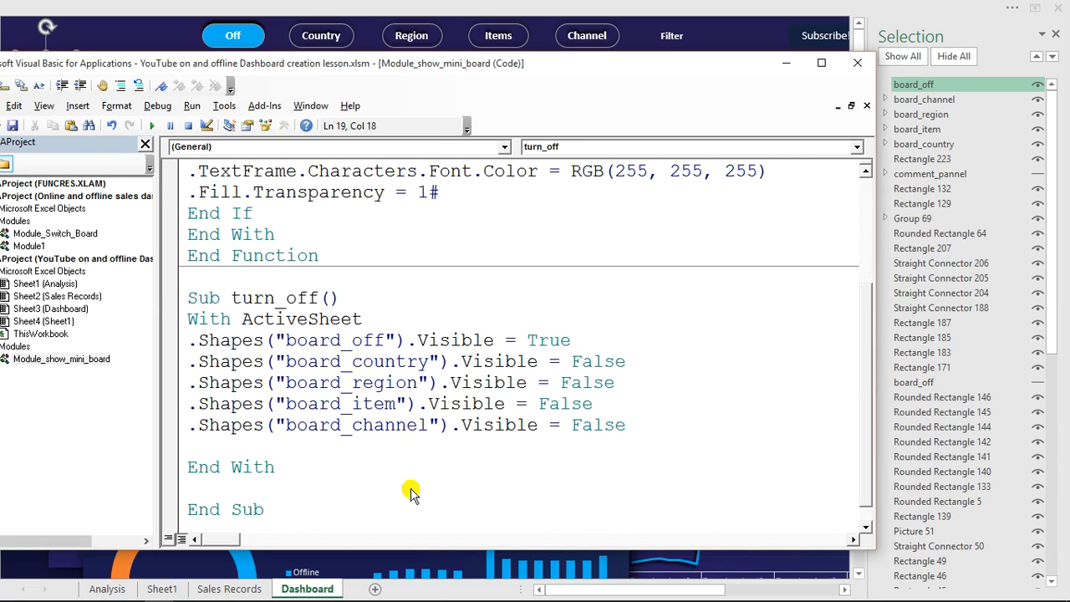
click(238, 493)
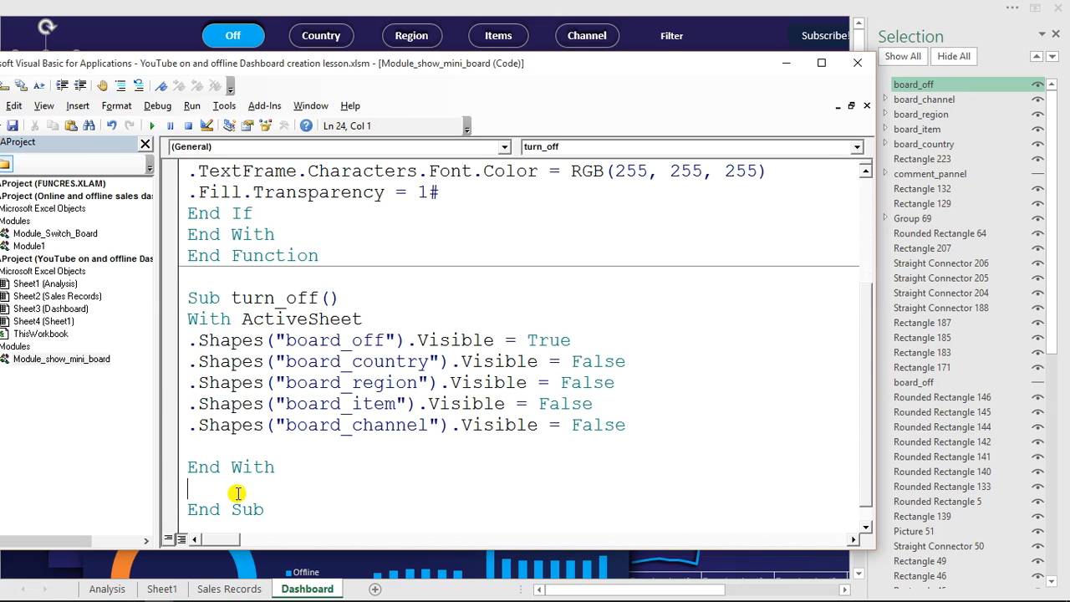
key(BackSpace)
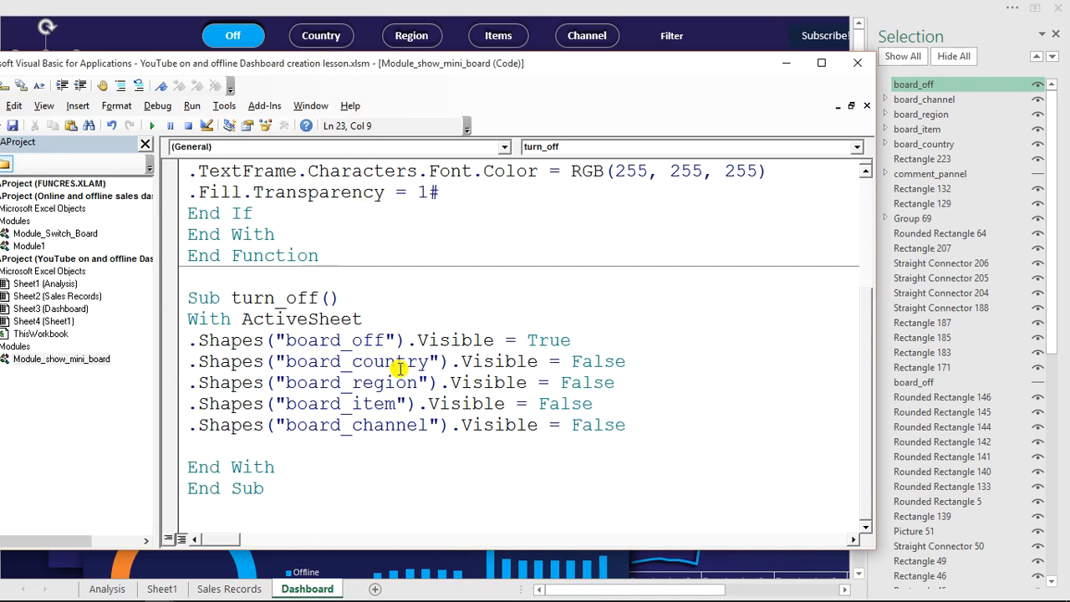
click(635, 427)
key(Return)
key(Return)
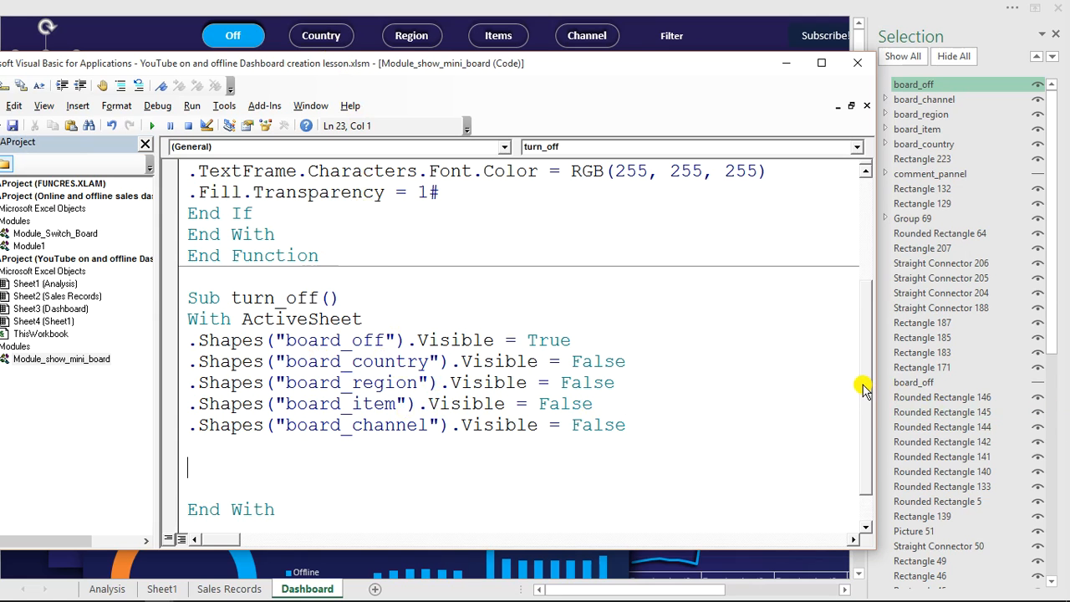
Copy the function name show_mini_board and begin the statement call show_mini_board(.shapes(" above End With in turn_off.
drag(865, 361, 865, 266)
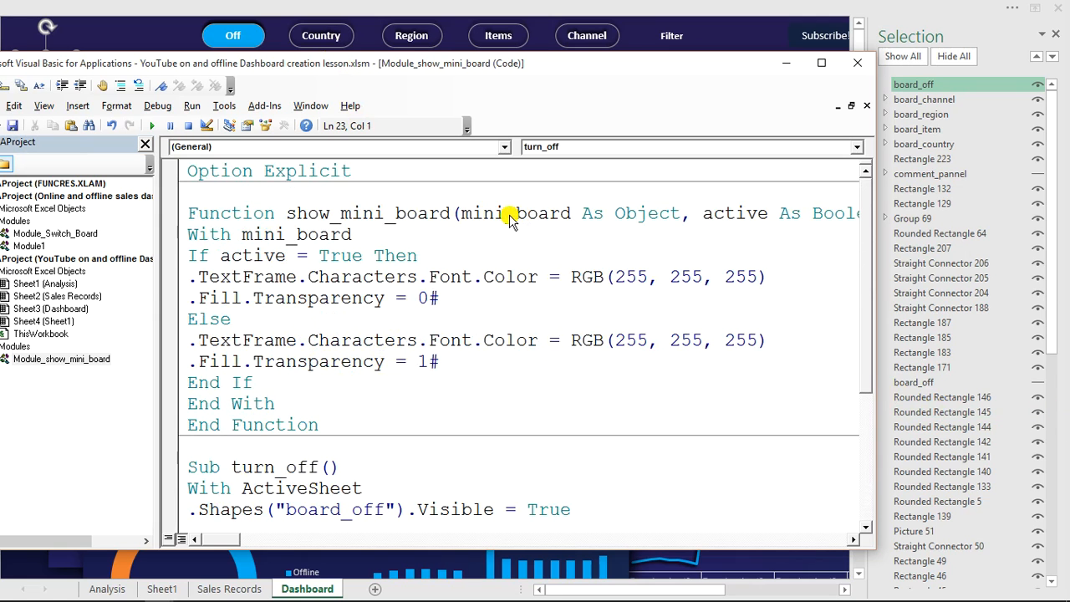
drag(451, 213, 287, 214)
key(ctrl+c)
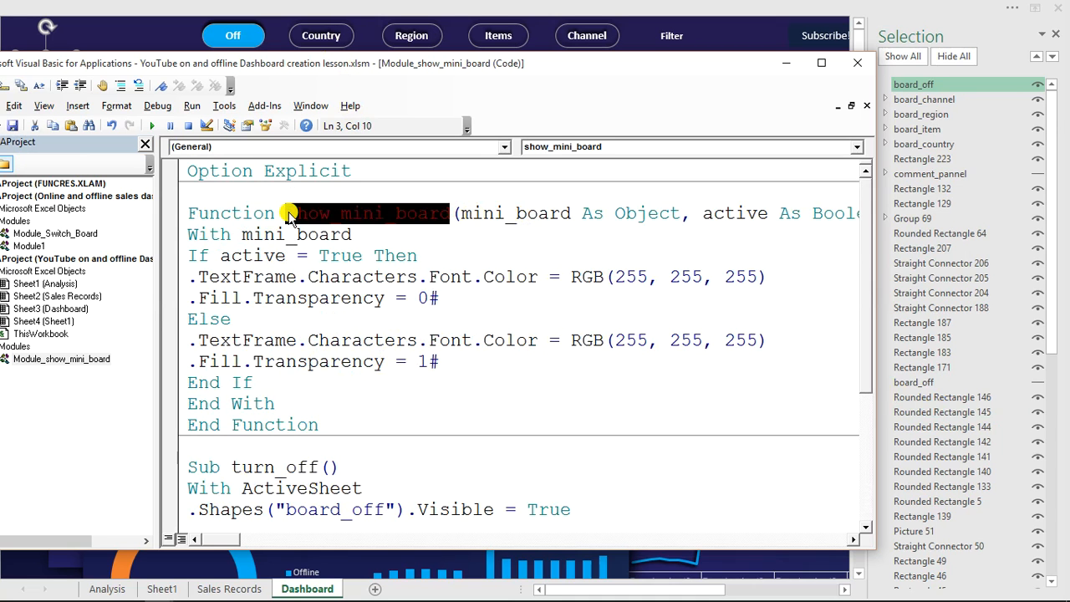
click(572, 358)
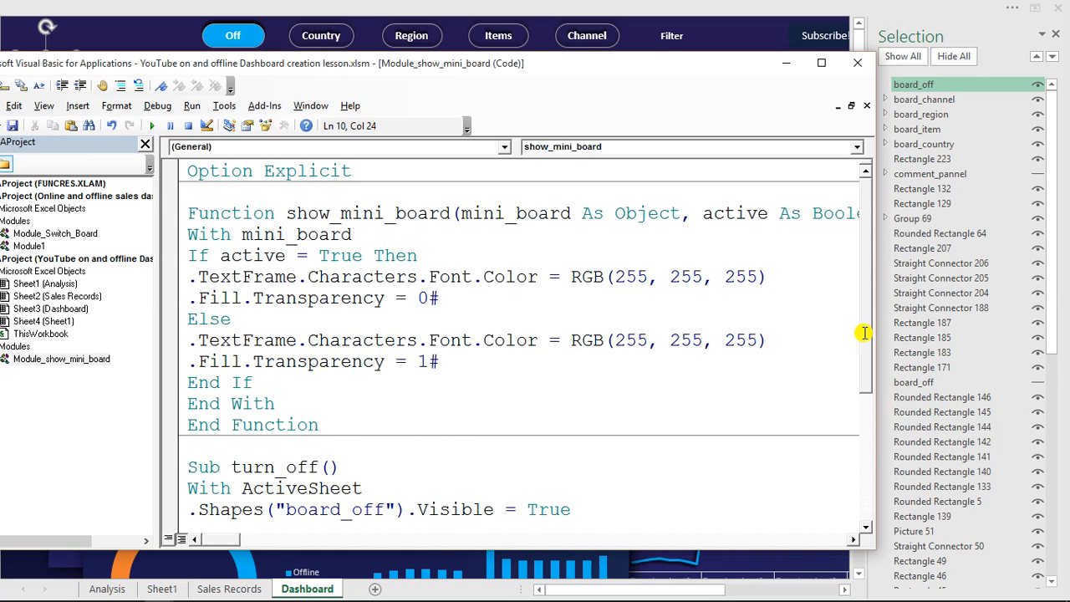
scroll(860, 333, down, 4)
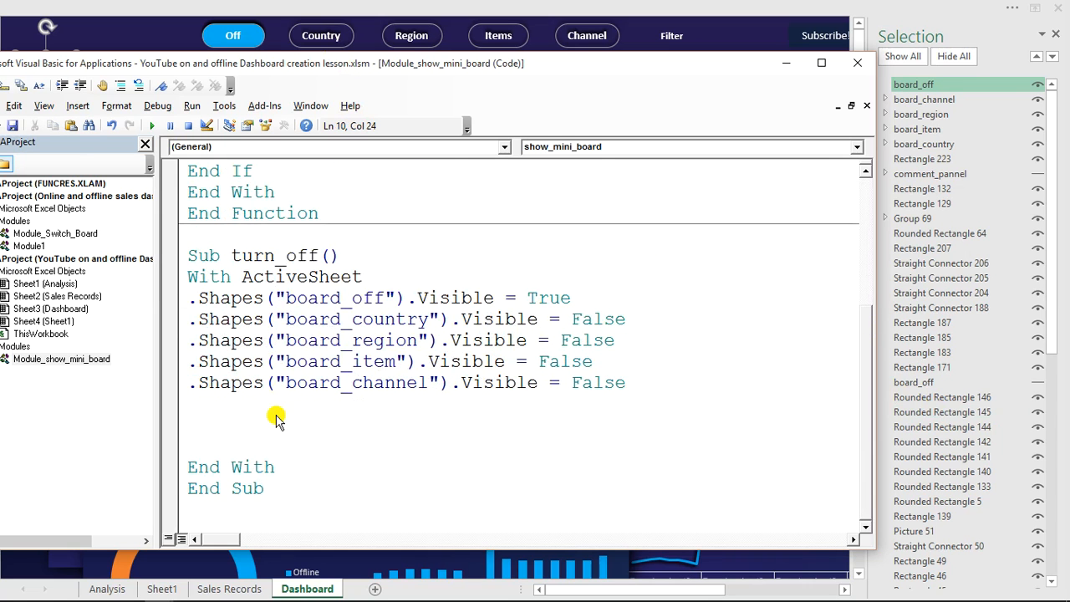
click(219, 436)
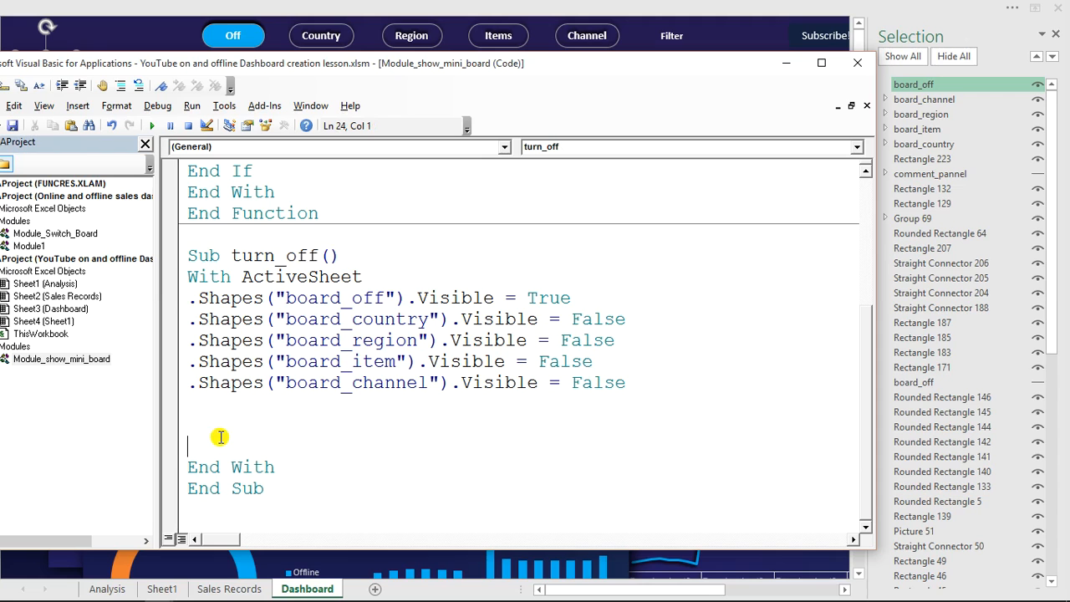
text(call)
key(ctrl+v)
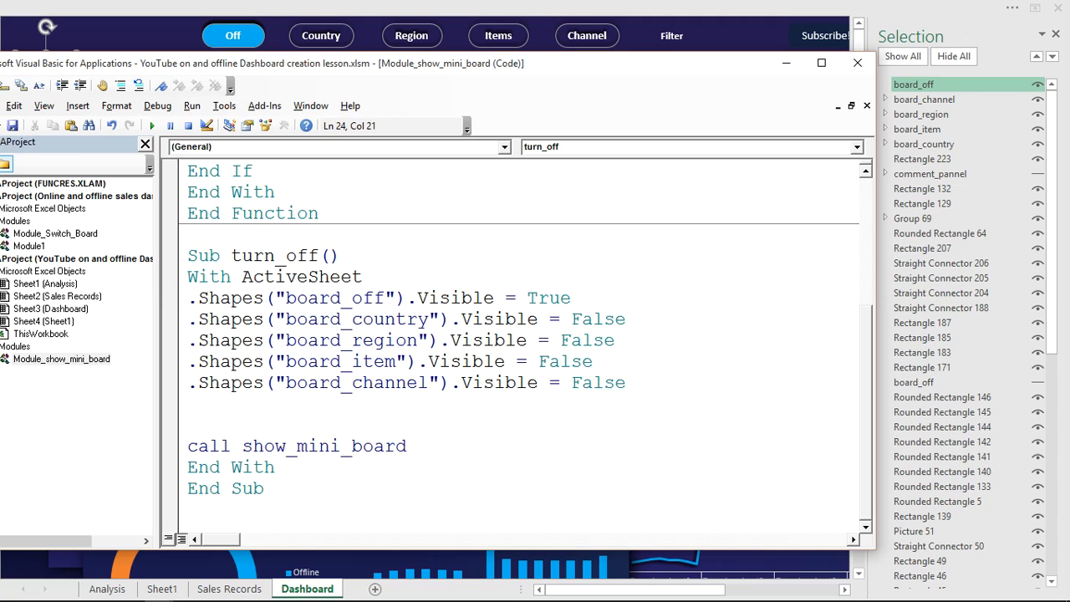
text(()
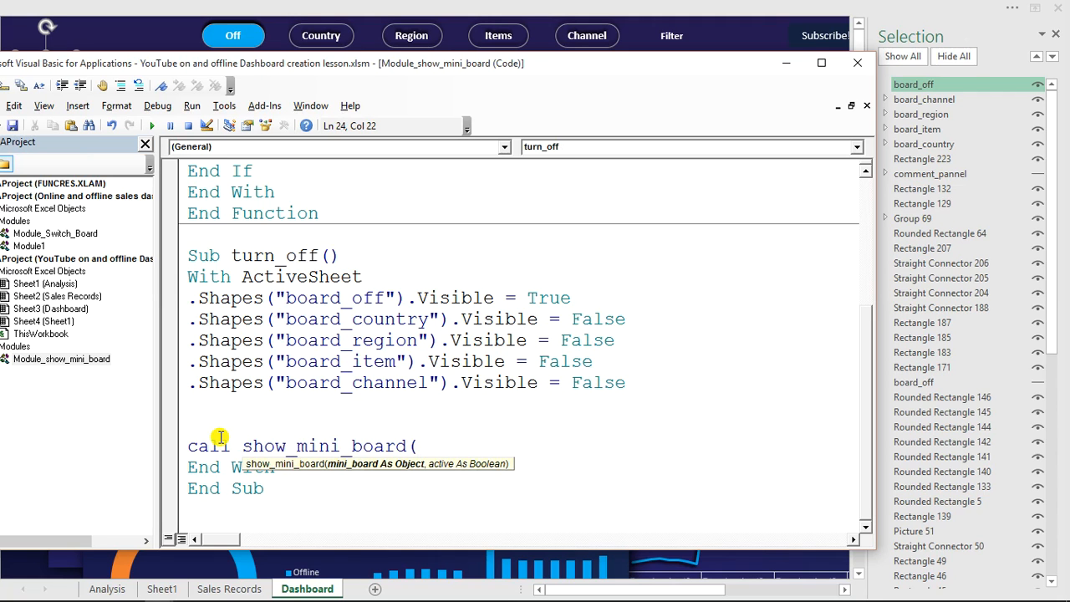
text(.shapes()
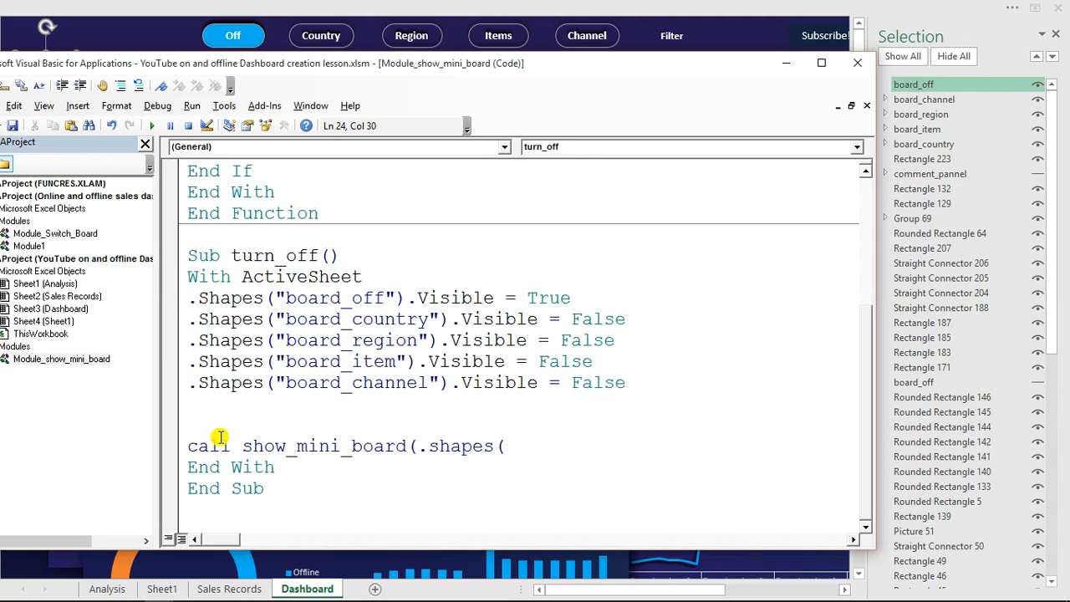
text(")
Select the Off button on the dashboard and look up its name in the shape list.
click(233, 34)
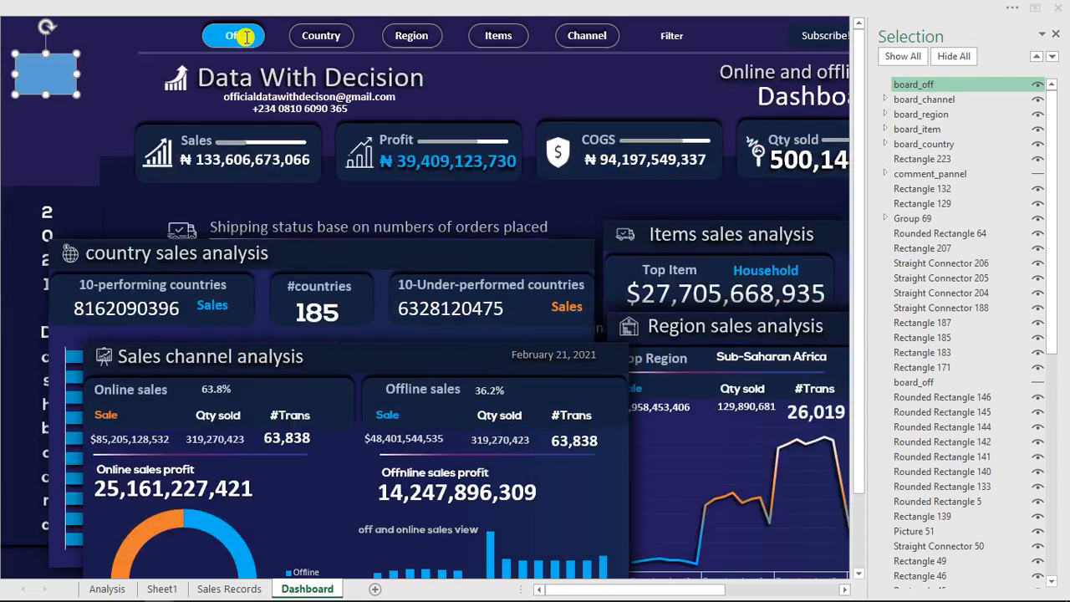
click(247, 44)
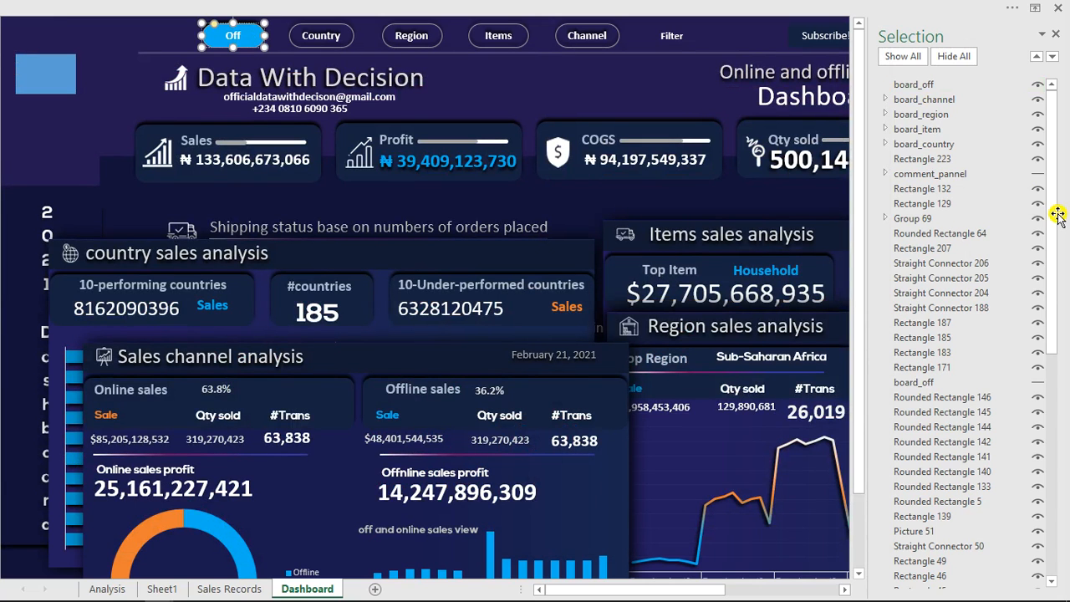
drag(1057, 214, 1055, 426)
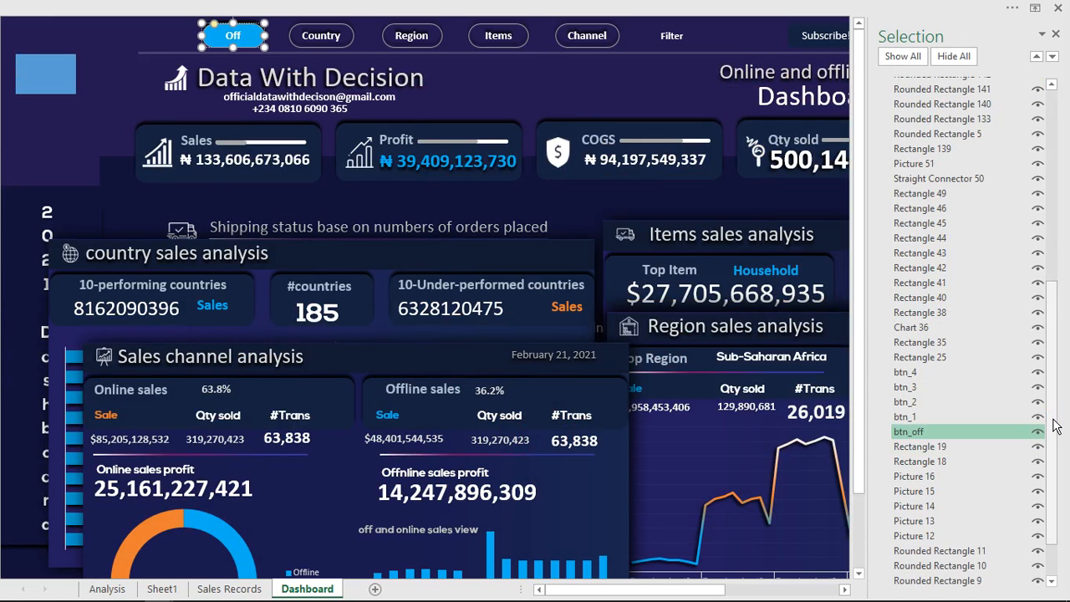
click(1056, 555)
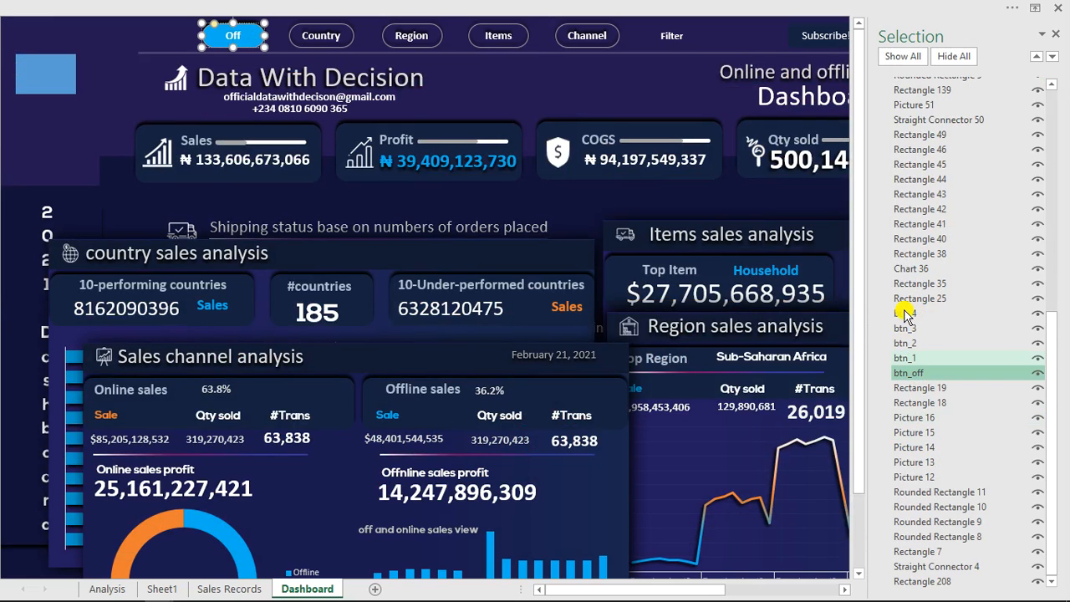
Return to the Visual Basic editor and complete the show_mini_board call in turn_off with shape "btn_off" and active argument True.
mouse_move(159, 591)
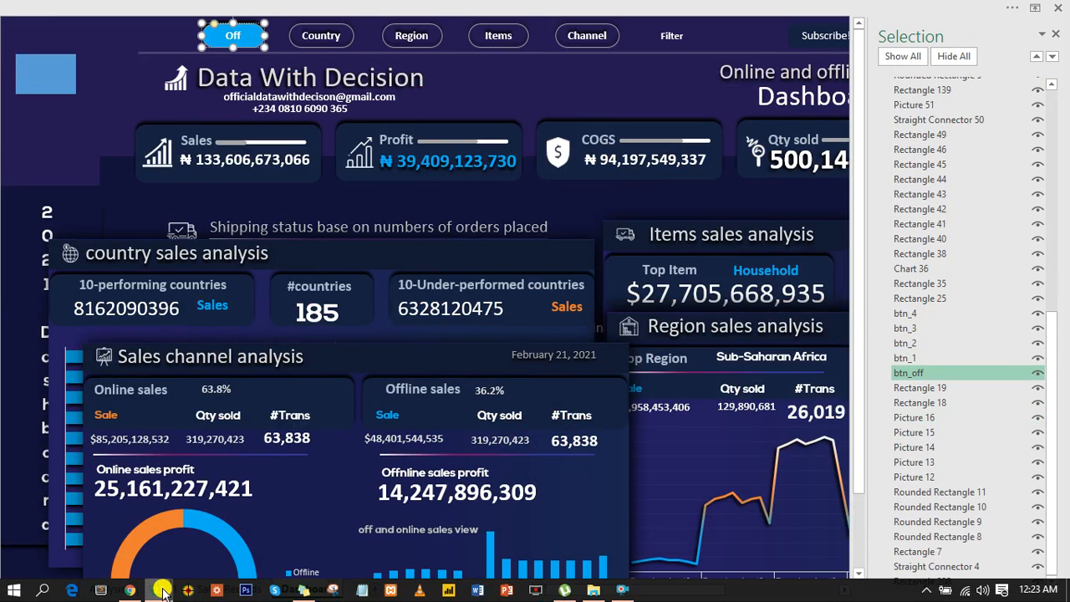
click(406, 527)
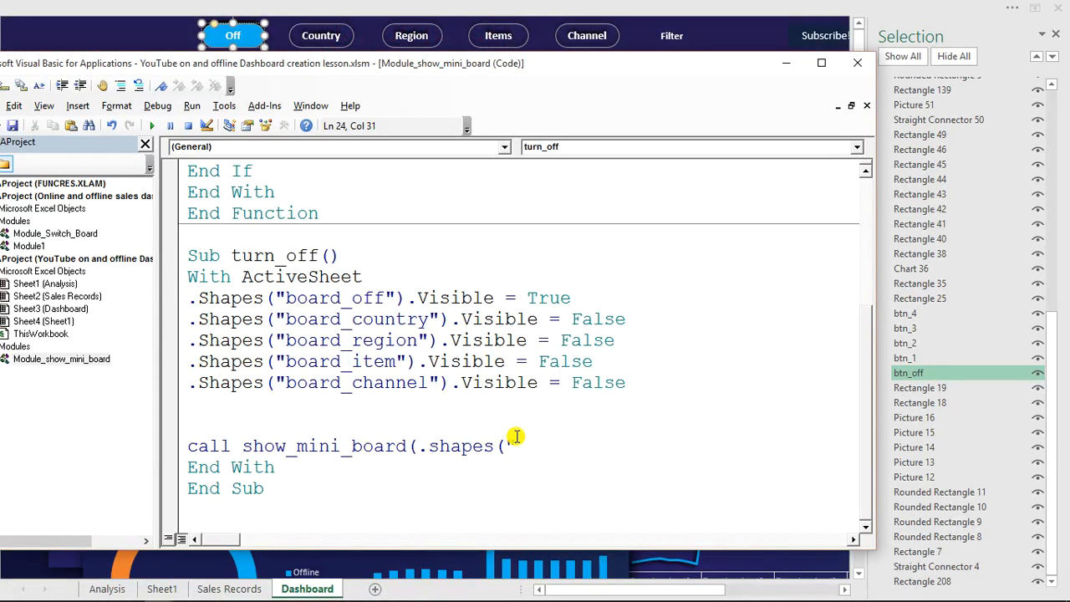
text(btn_of)
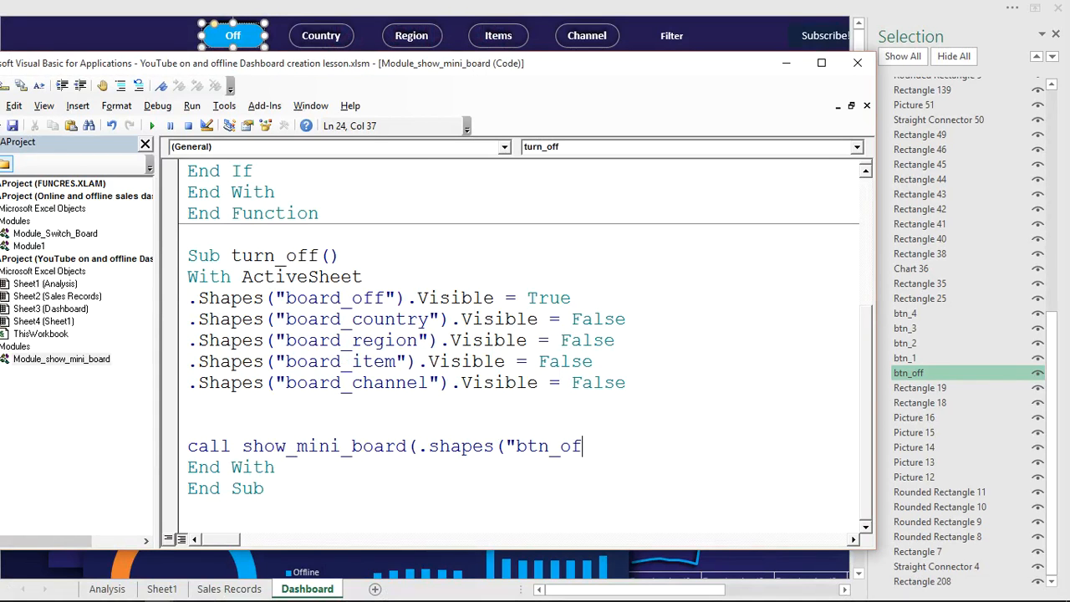
text(f"))
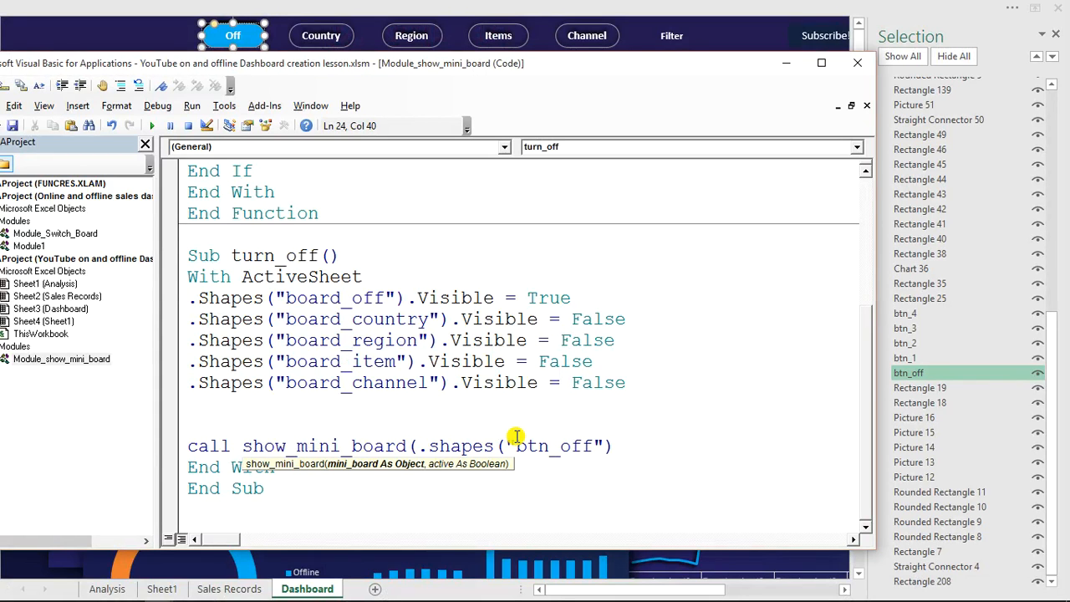
text(,)
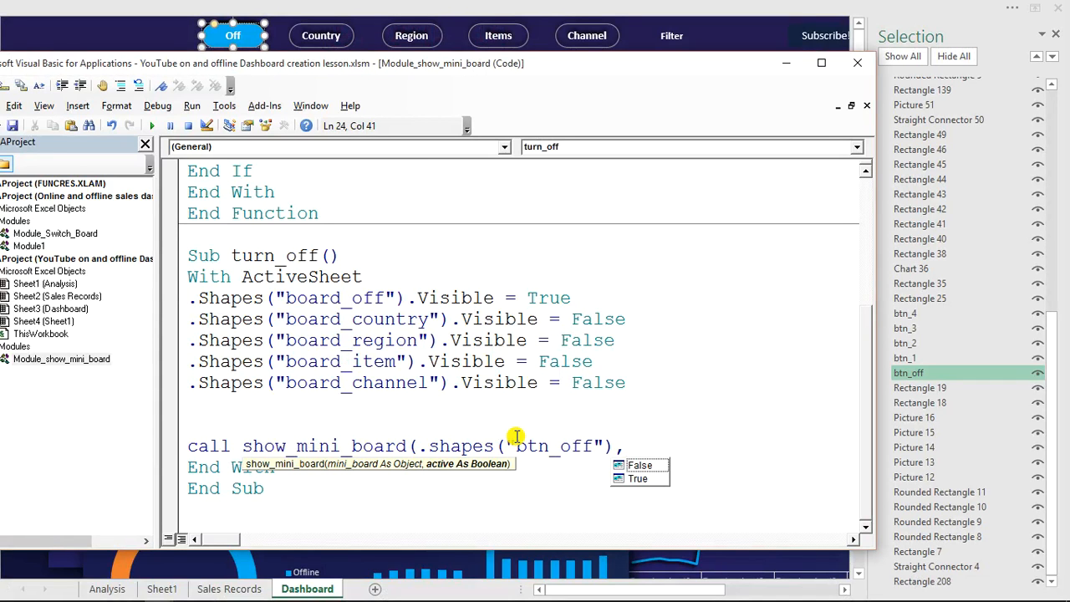
text(tr)
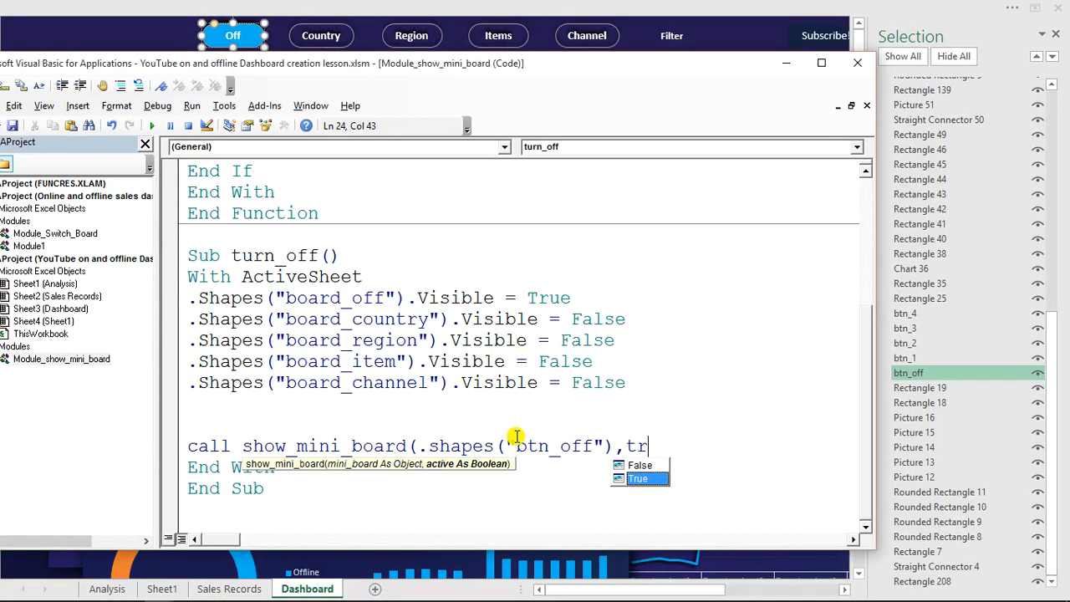
key(Tab)
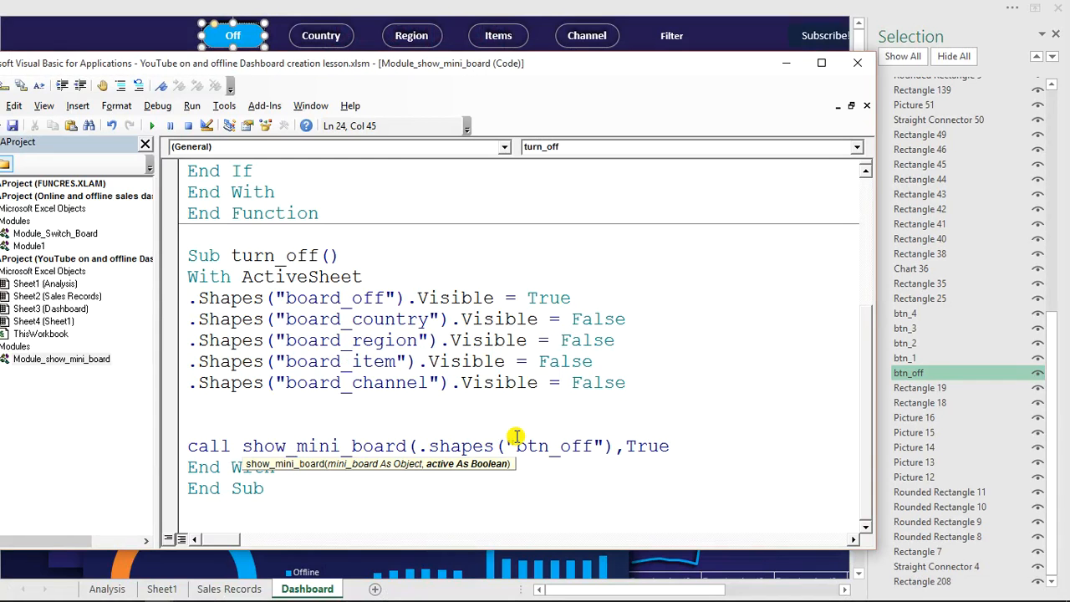
text())
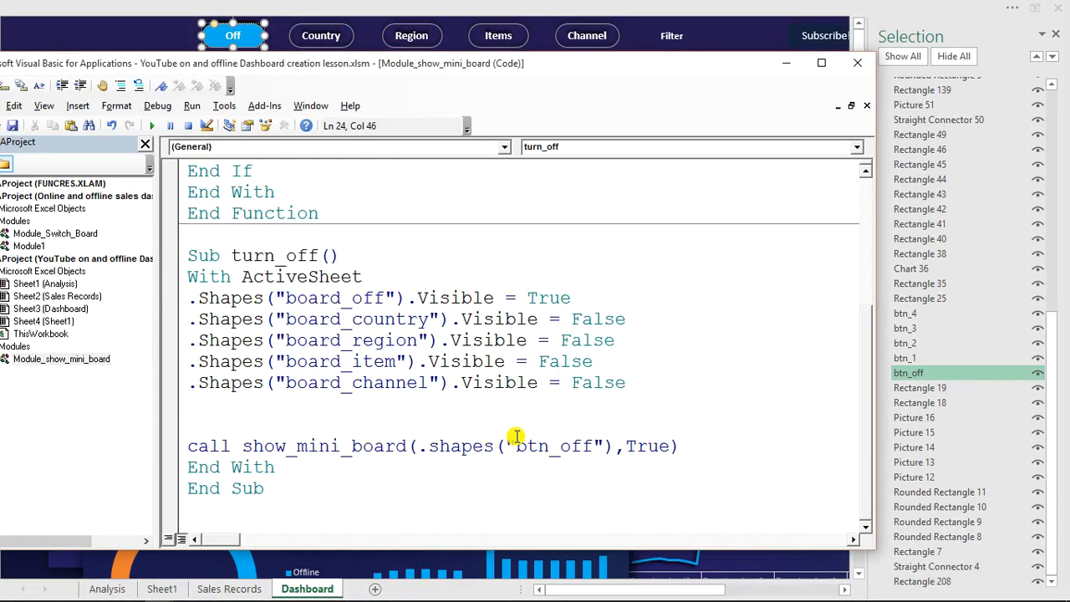
key(Return)
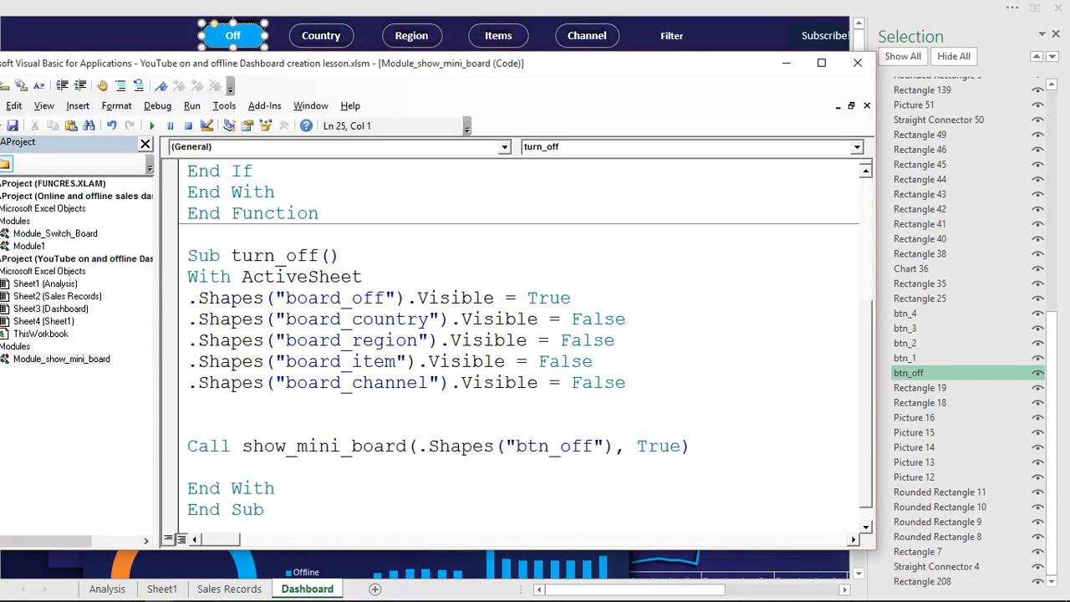
Copy the btn_off show_mini_board call and paste four duplicates of it on the lines below.
click(692, 443)
click(172, 444)
key(ctrl+c)
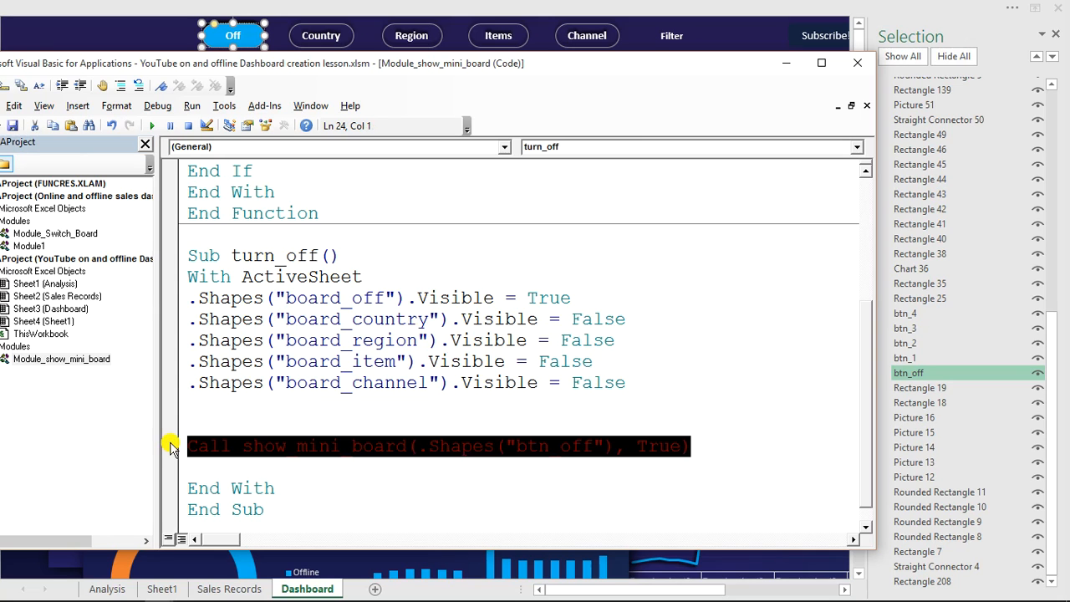
click(711, 446)
key(Return)
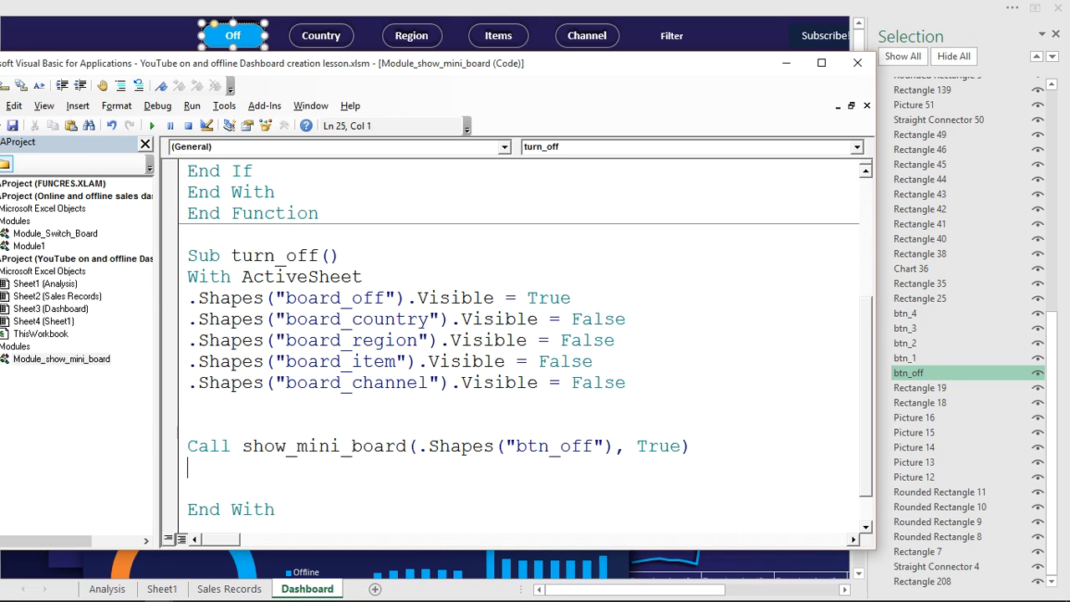
key(ctrl+v)
key(Return)
key(ctrl+v)
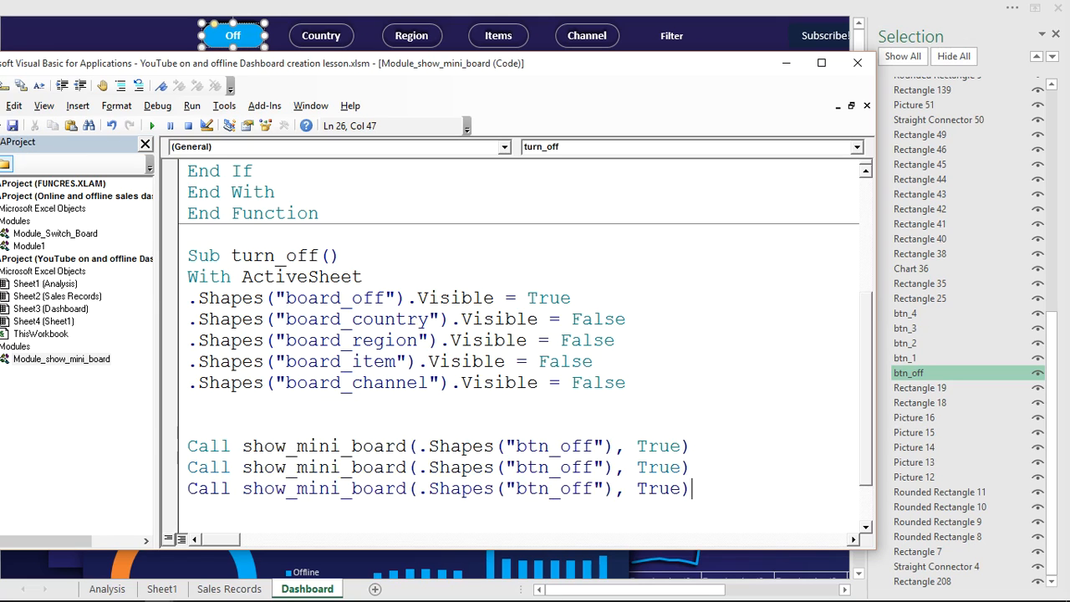
key(Return)
key(ctrl+v)
key(Return)
key(ctrl+v)
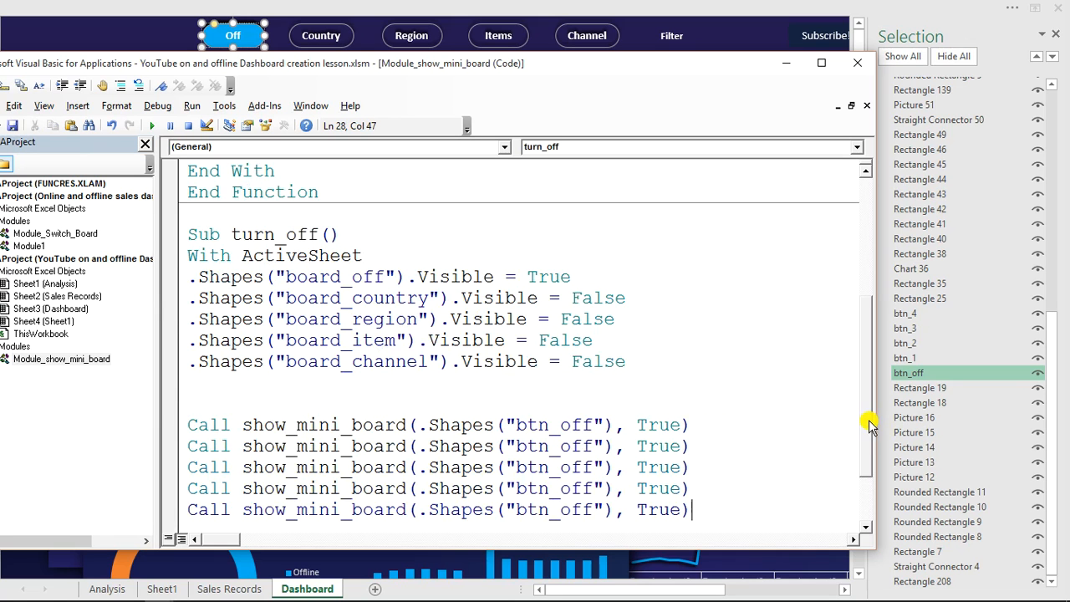
Change the active argument to False in the four duplicated show_mini_board calls.
drag(867, 427, 867, 454)
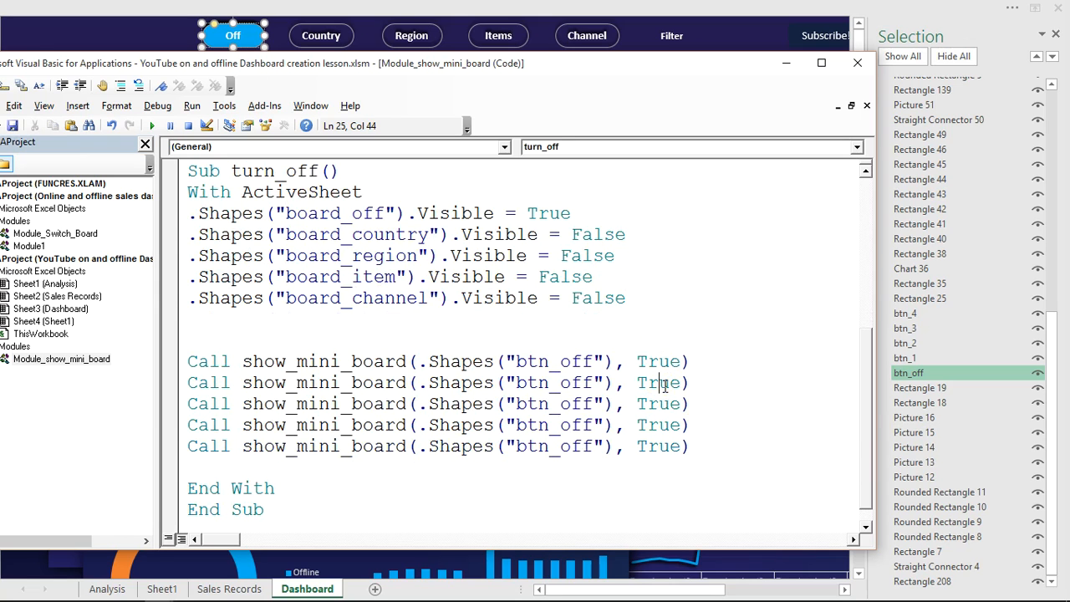
double_click(663, 383)
text(fan)
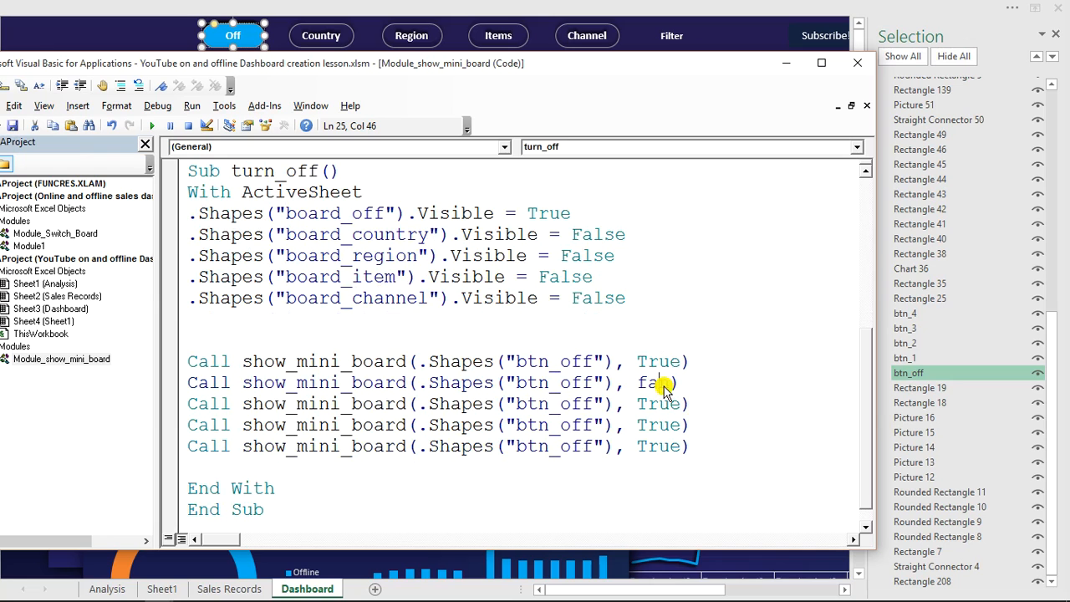
key(BackSpace)
text(lse)
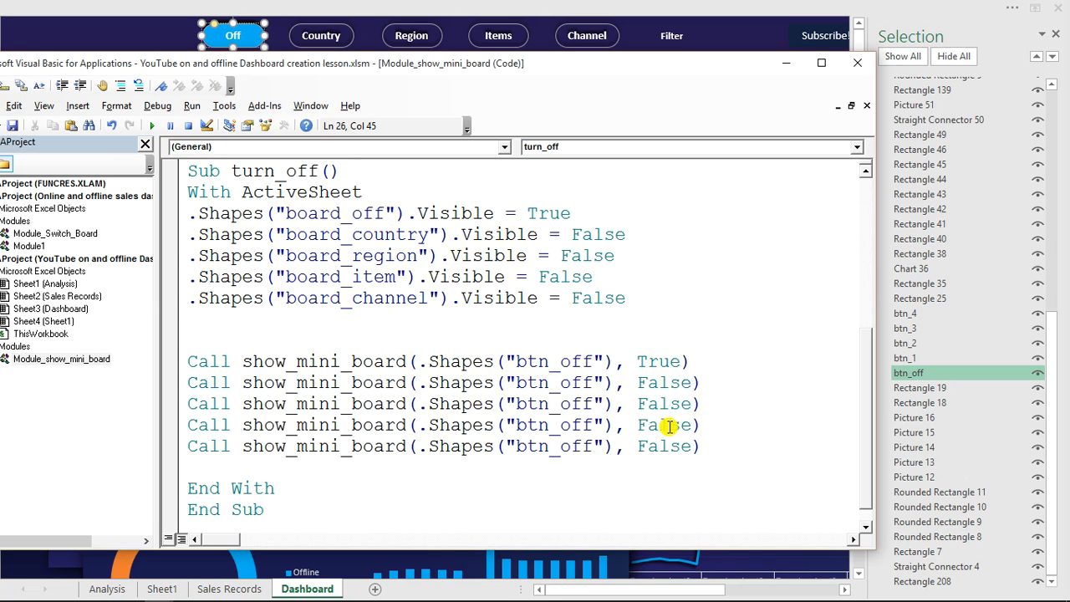
Rename the shapes in the first two duplicated show_mini_board calls to btn_1 and btn_2.
double_click(568, 384)
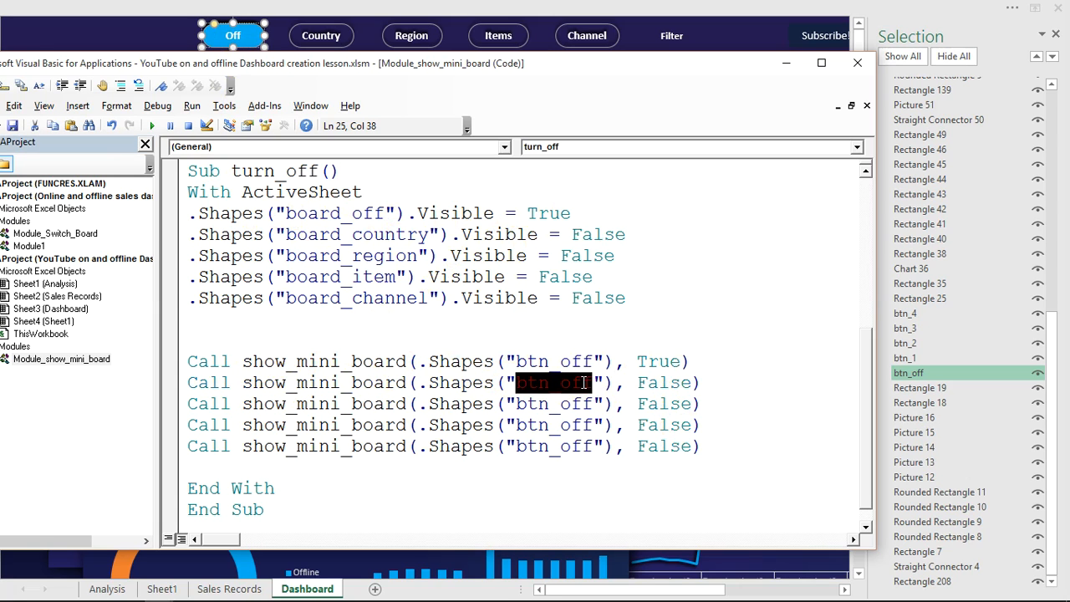
click(564, 382)
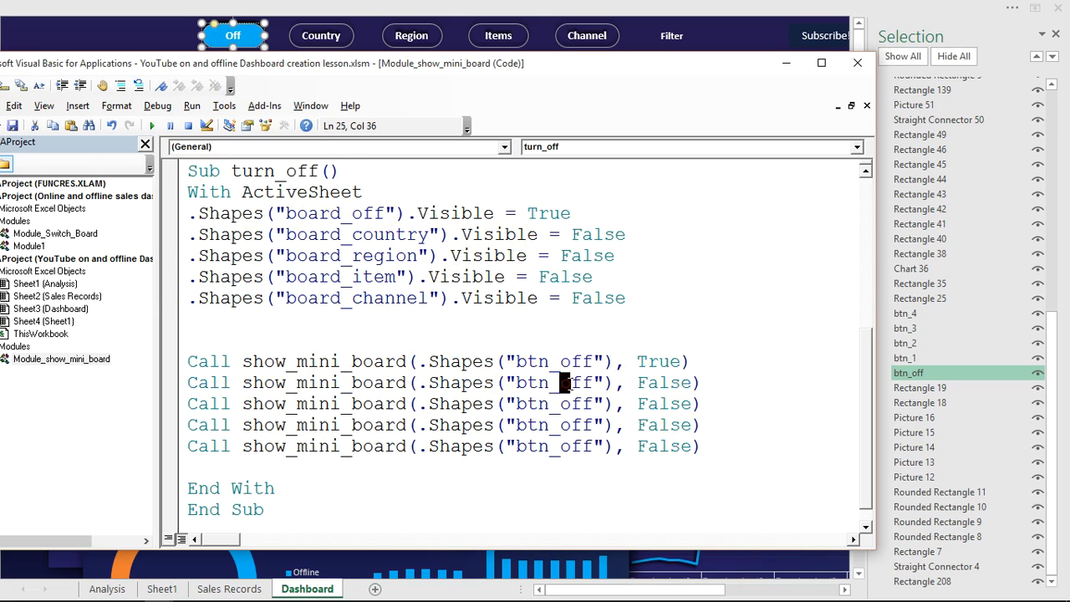
shift+click(594, 382)
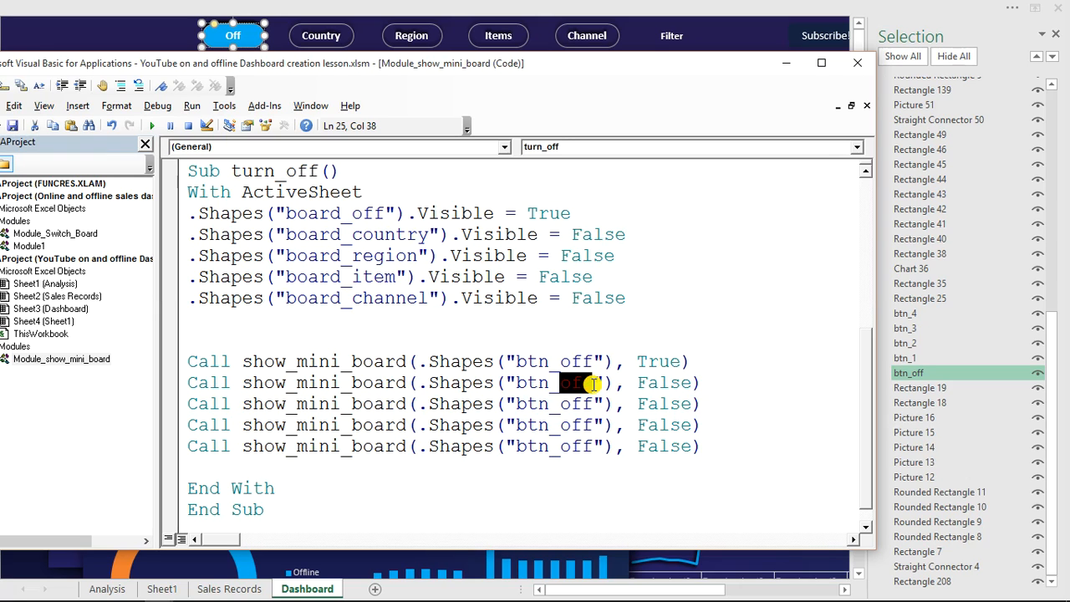
text(1)
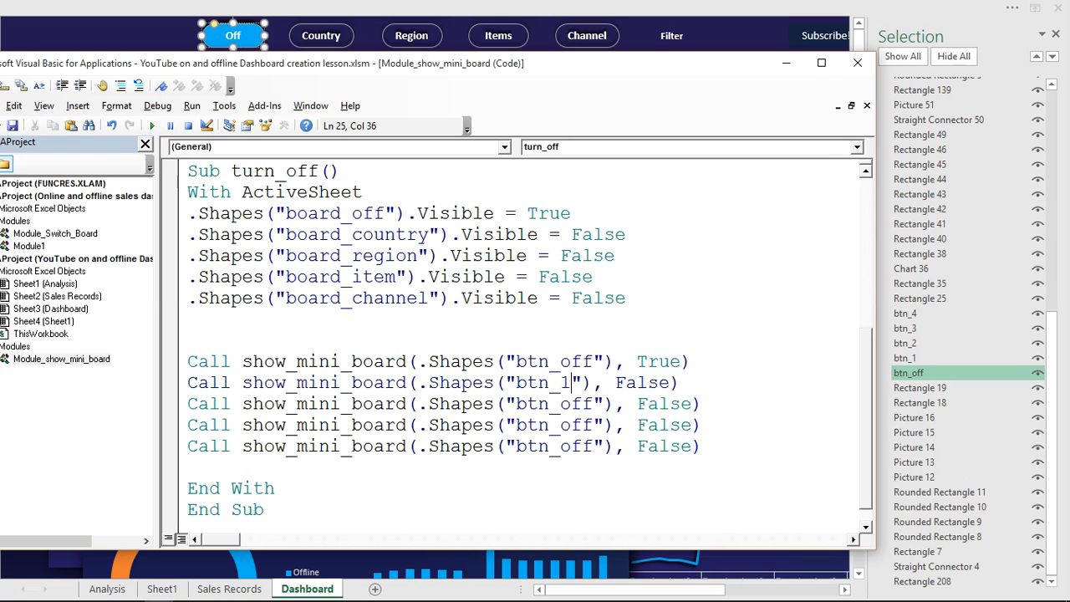
click(591, 403)
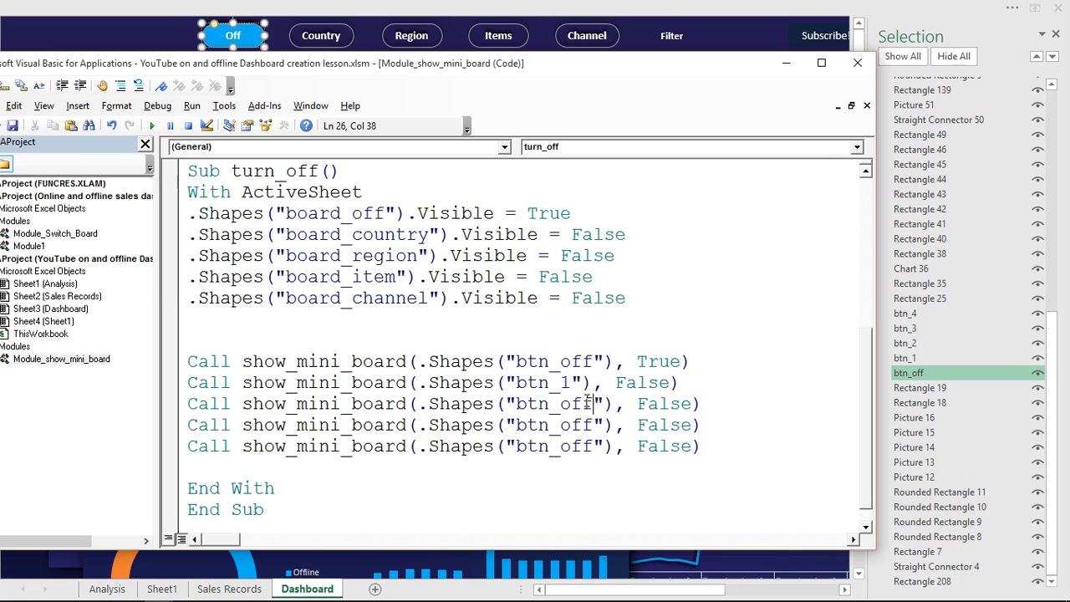
shift+click(570, 404)
shift+click(562, 404)
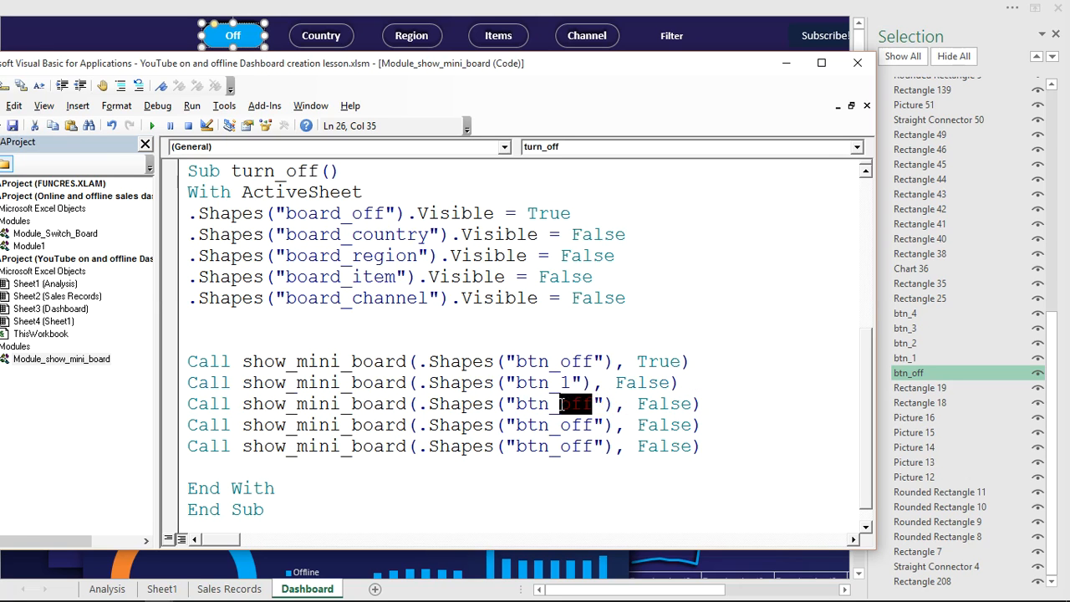
text(2)
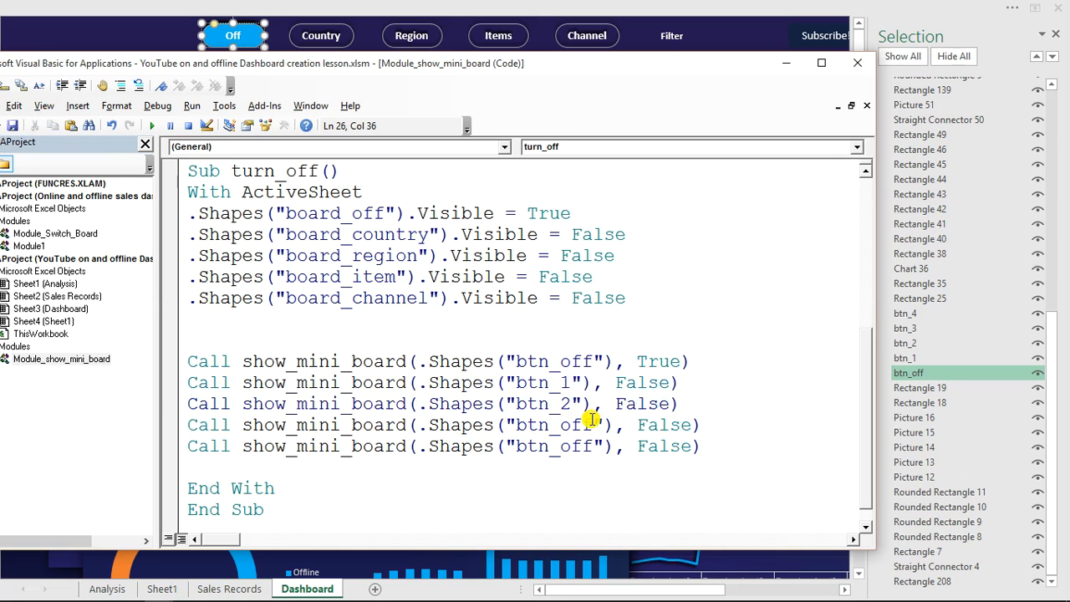
Rename the shapes in the last two duplicated show_mini_board calls to btn_3 and btn_4.
click(593, 424)
shift+click(561, 425)
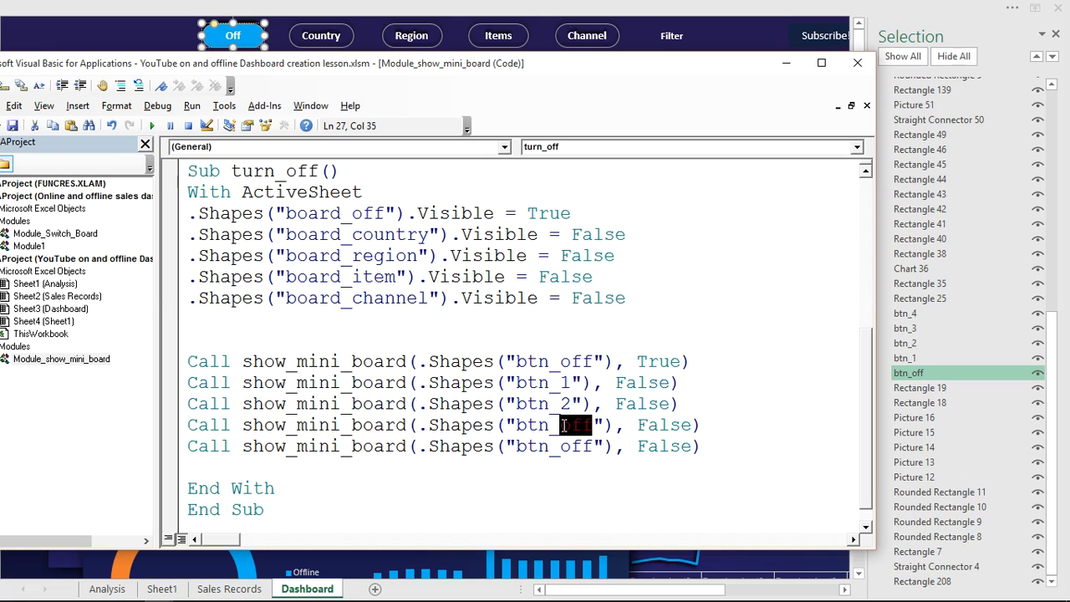
text(3)
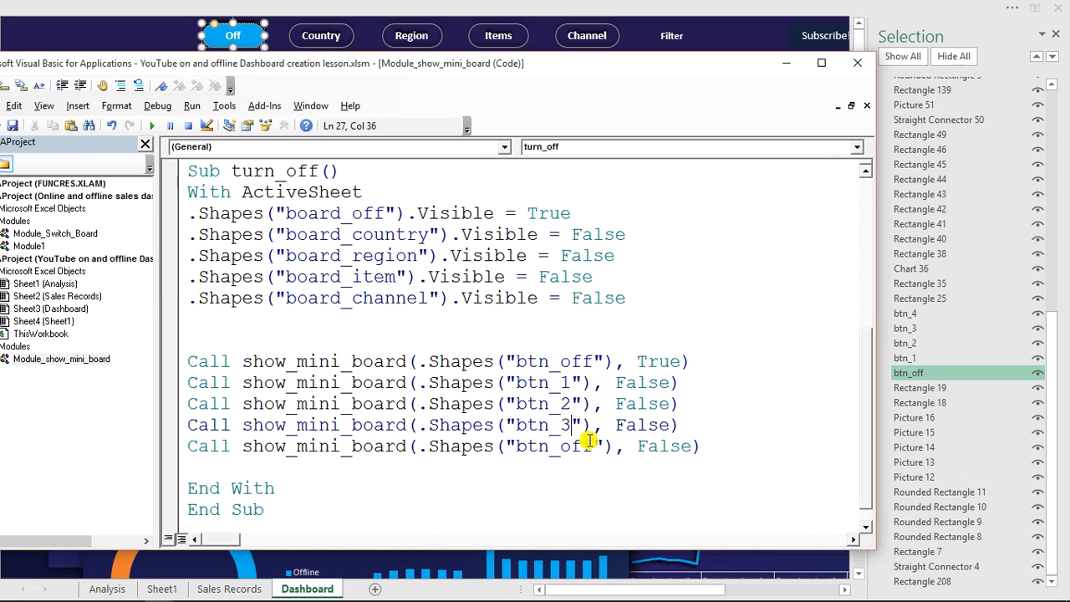
click(592, 445)
shift+click(575, 447)
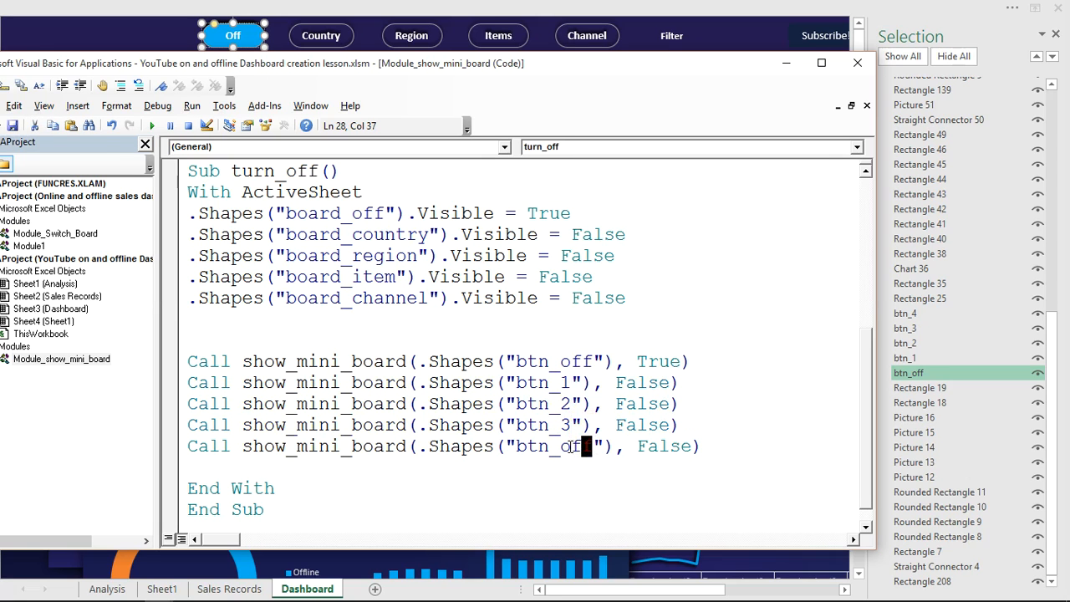
shift+click(562, 447)
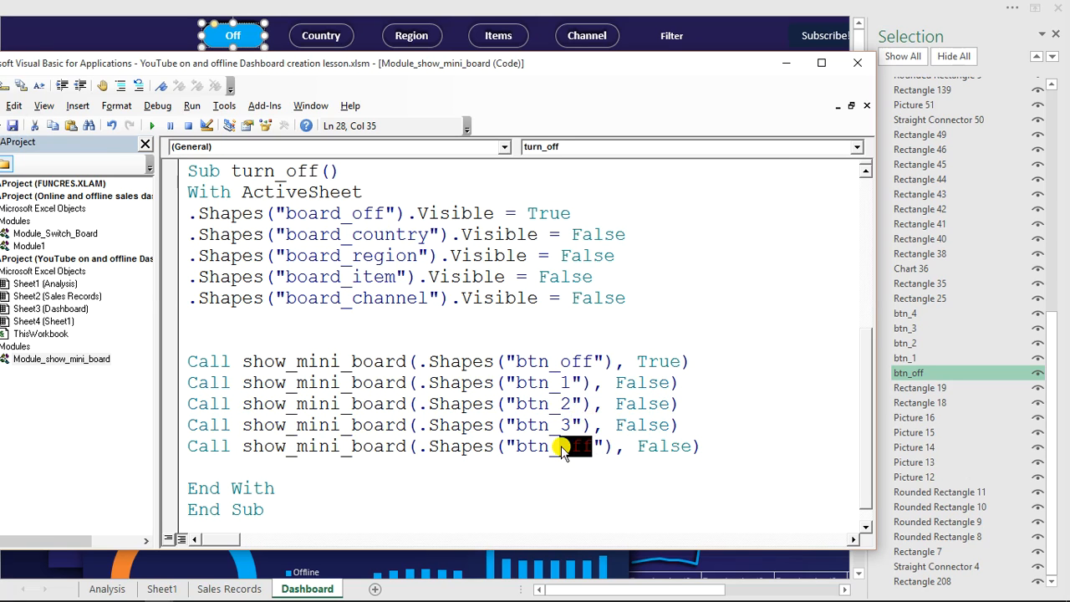
text(4)
click(592, 382)
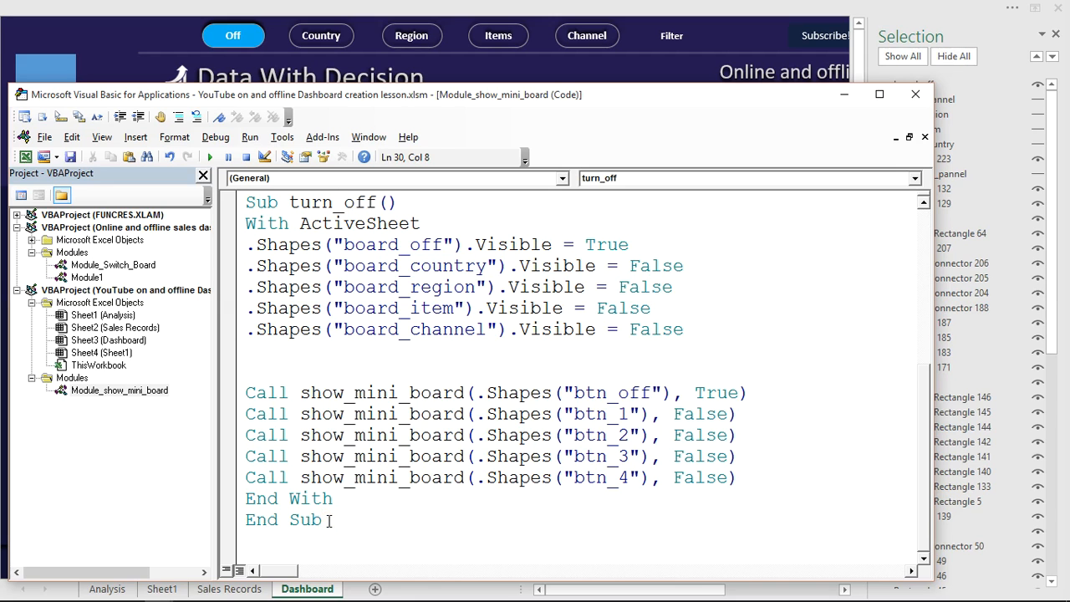
Copy the entire turn_off procedure and paste a duplicate below its End Sub.
drag(323, 520, 244, 202)
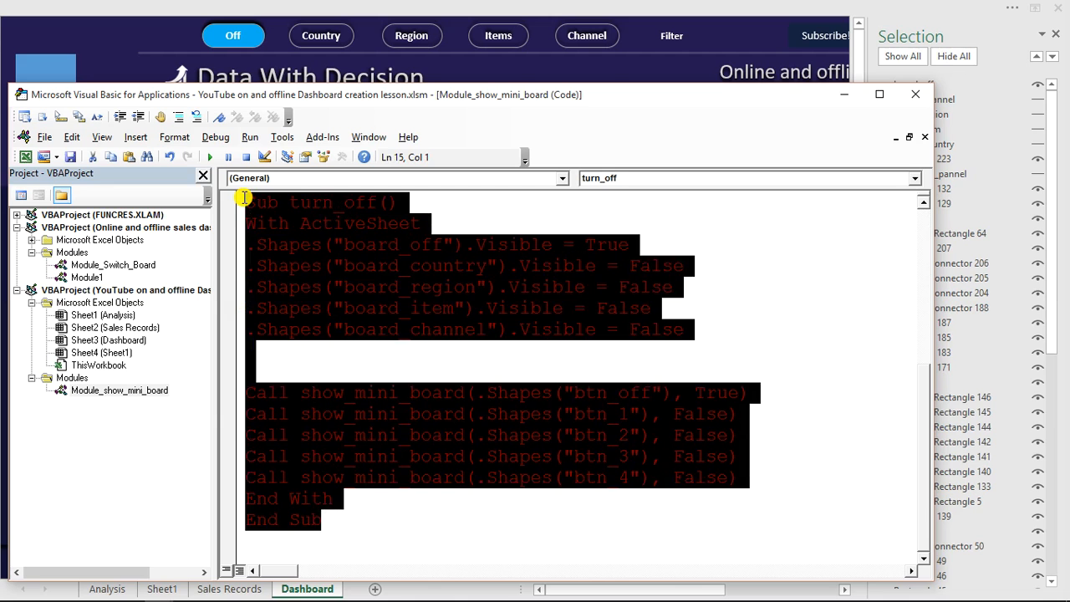
click(358, 519)
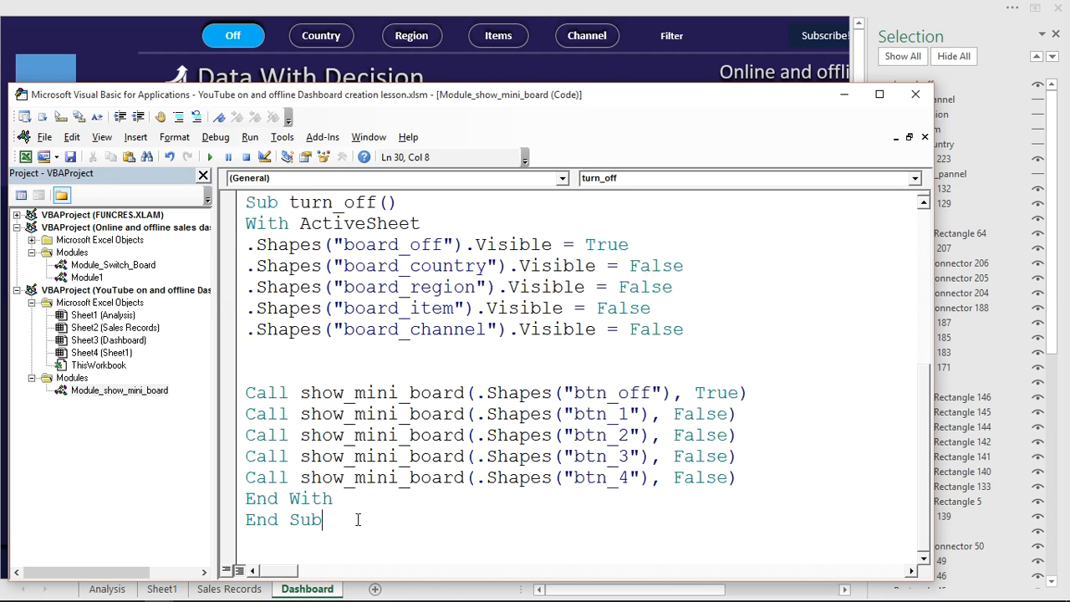
click(358, 520)
key(Return)
key(Return)
key(BackSpace)
key(BackSpace)
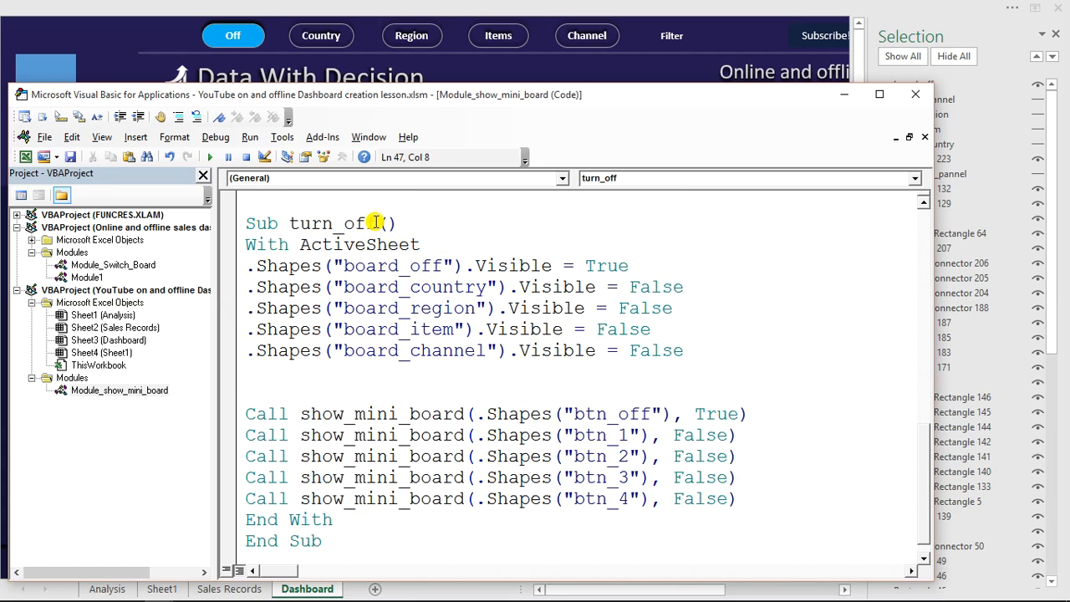
Rename the duplicated procedure turn_country.
drag(377, 223, 343, 222)
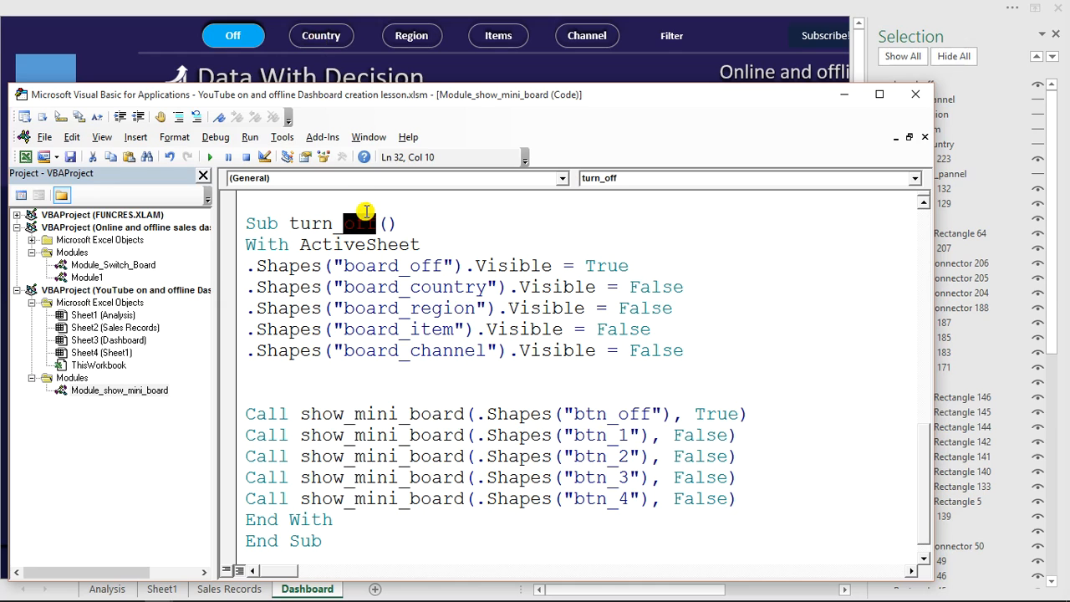
text(con)
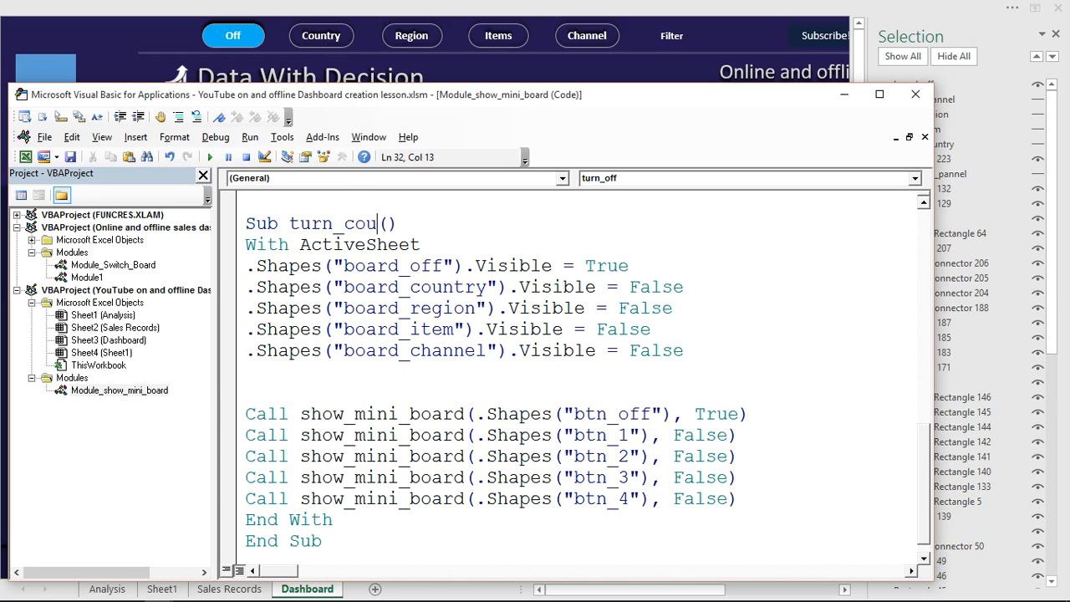
text(ntry)
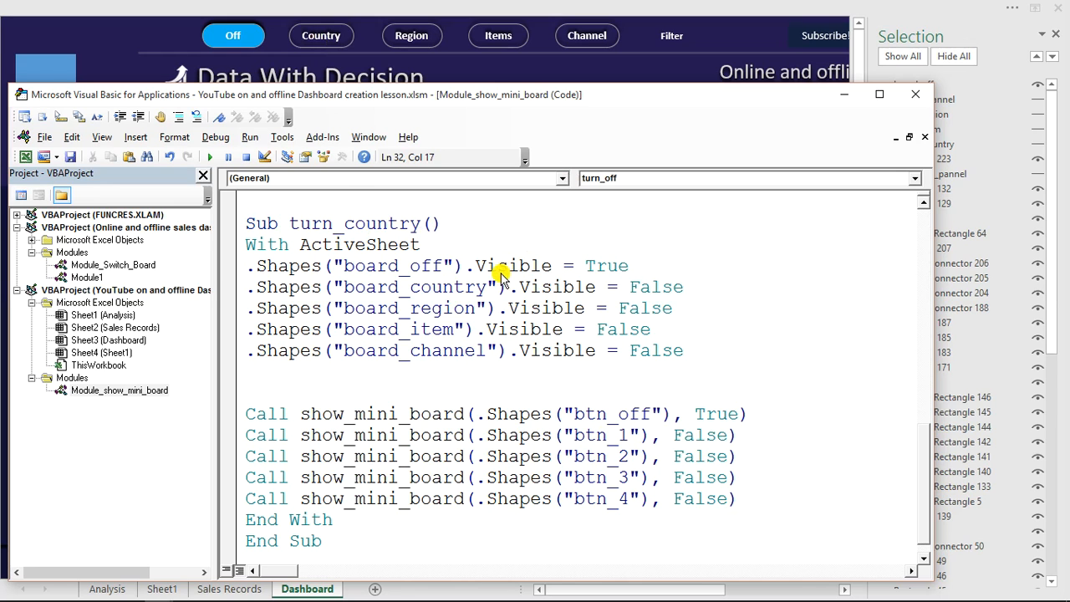
click(628, 265)
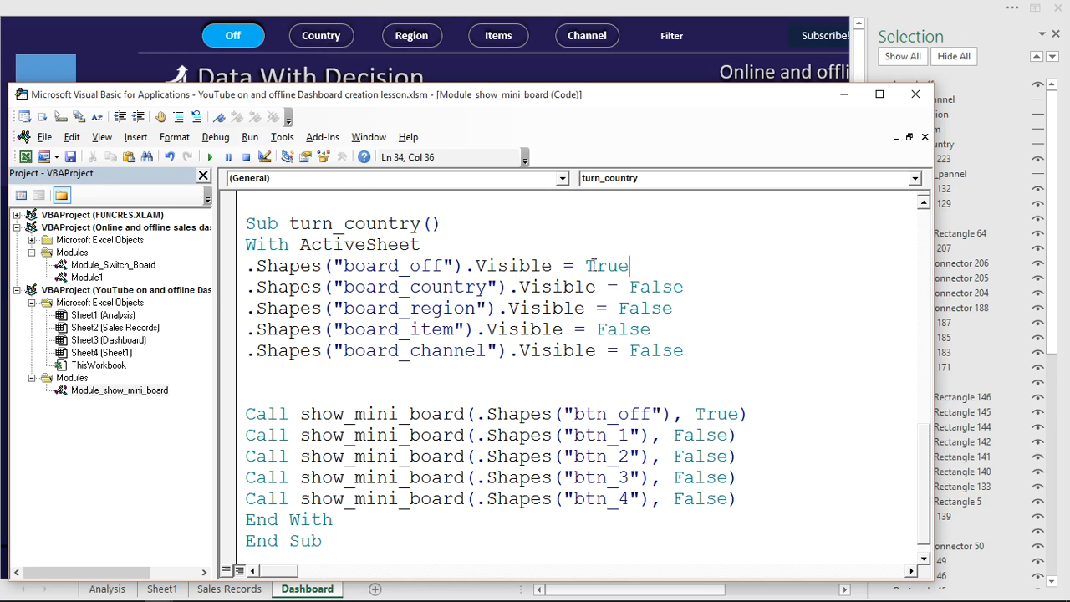
In turn_country, set the Visible property of board_off to False and that of board_country to True.
shift+click(590, 264)
shift+click(585, 265)
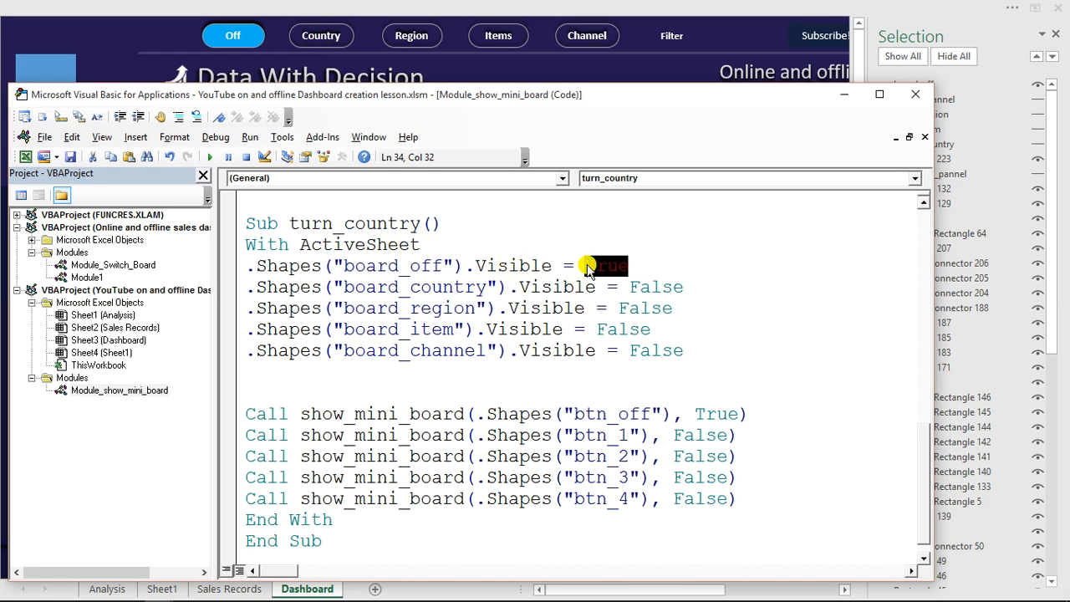
text(fals)
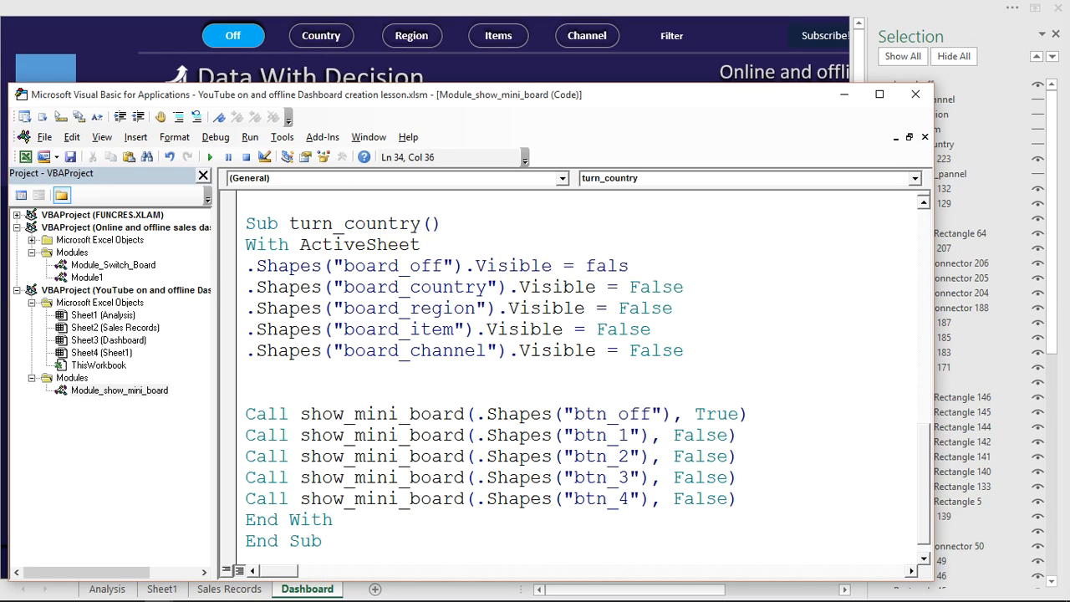
text(e)
click(686, 288)
double_click(633, 287)
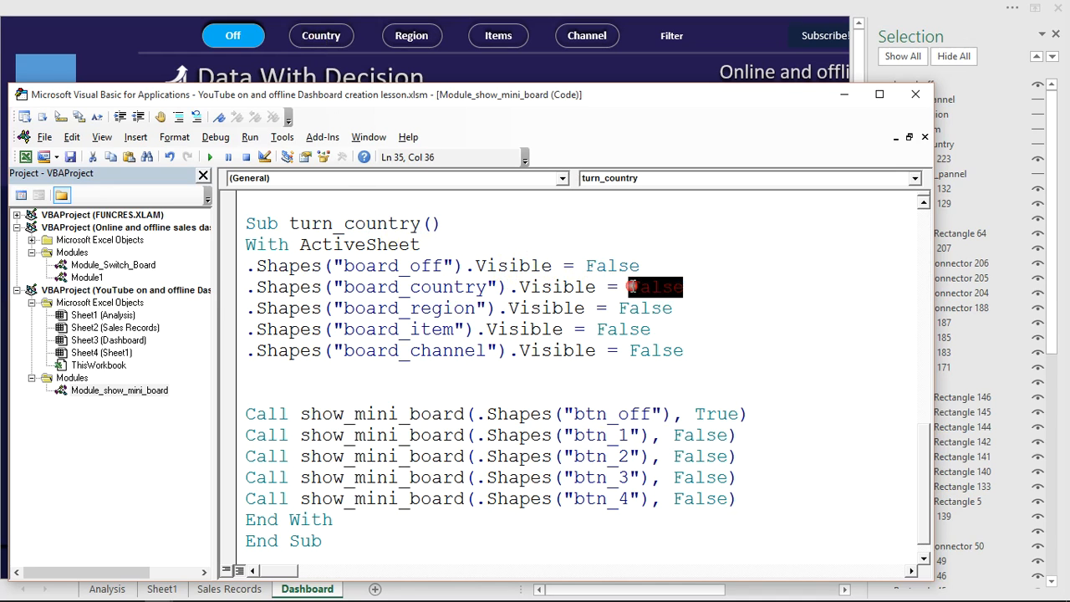
text(true)
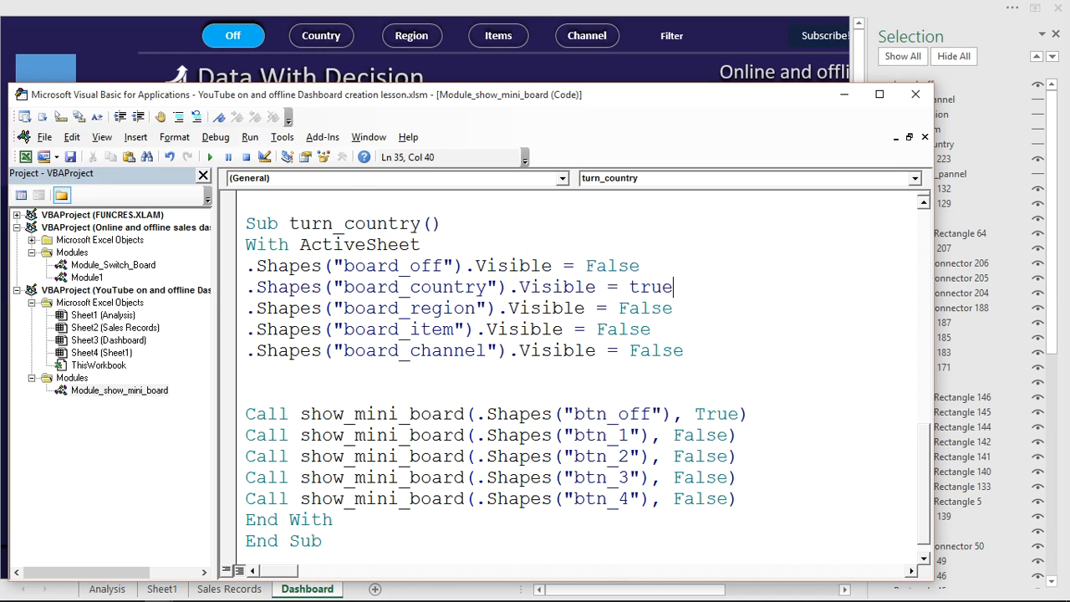
In turn_country's show_mini_board calls, set the argument for btn_off to False and for btn_1 to True.
click(740, 414)
double_click(699, 413)
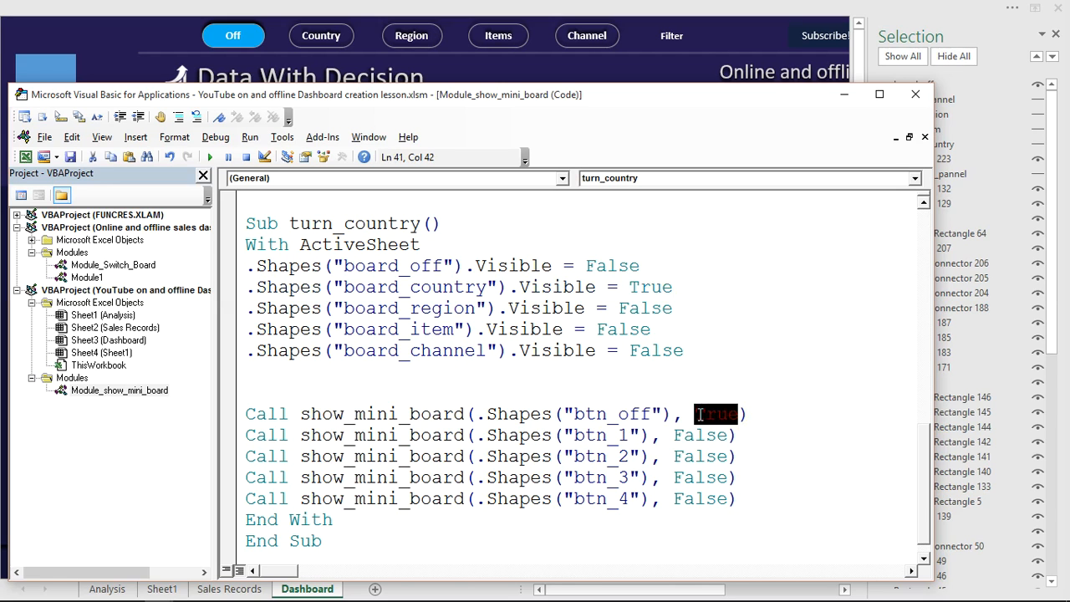
text(false)
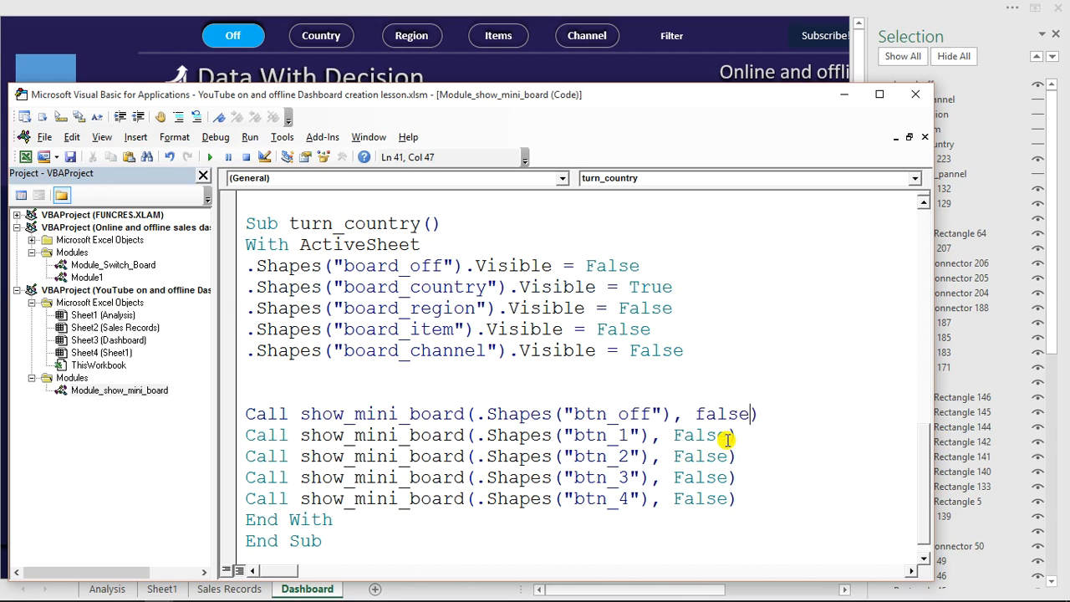
drag(728, 437, 675, 436)
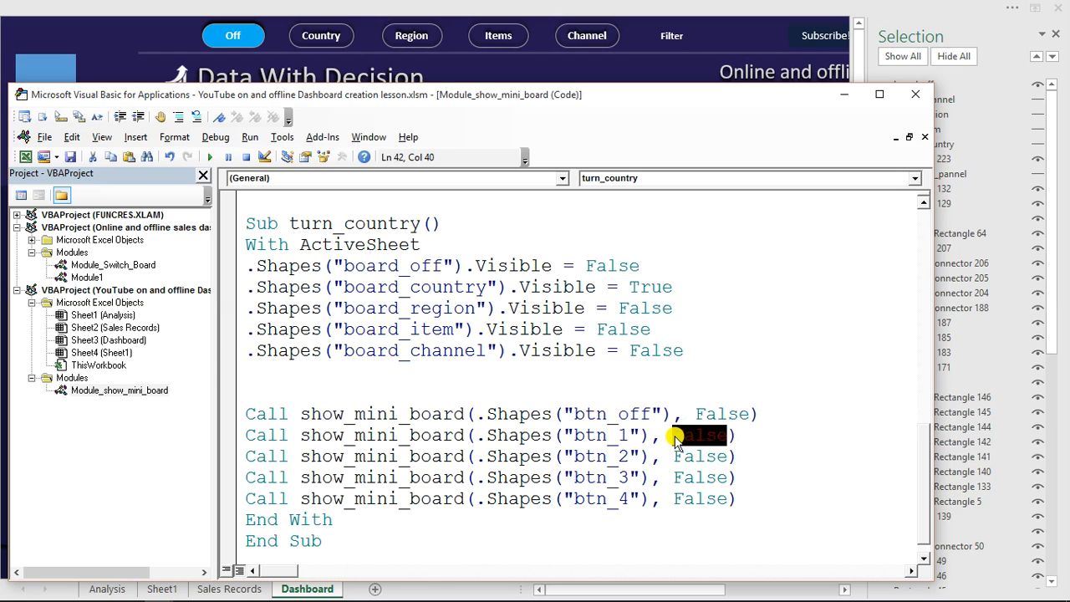
text(true)
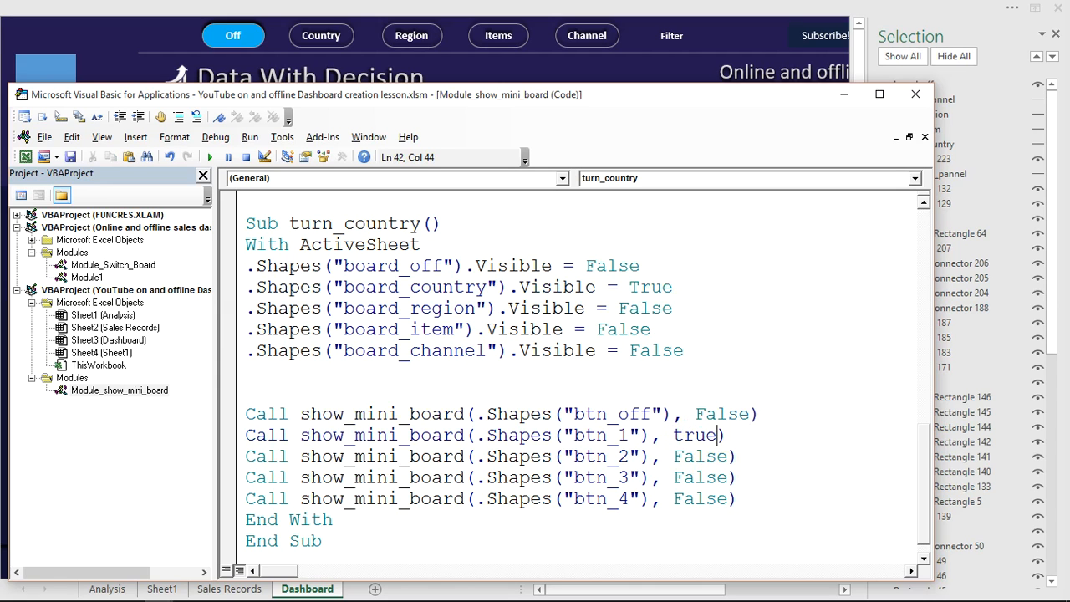
click(626, 454)
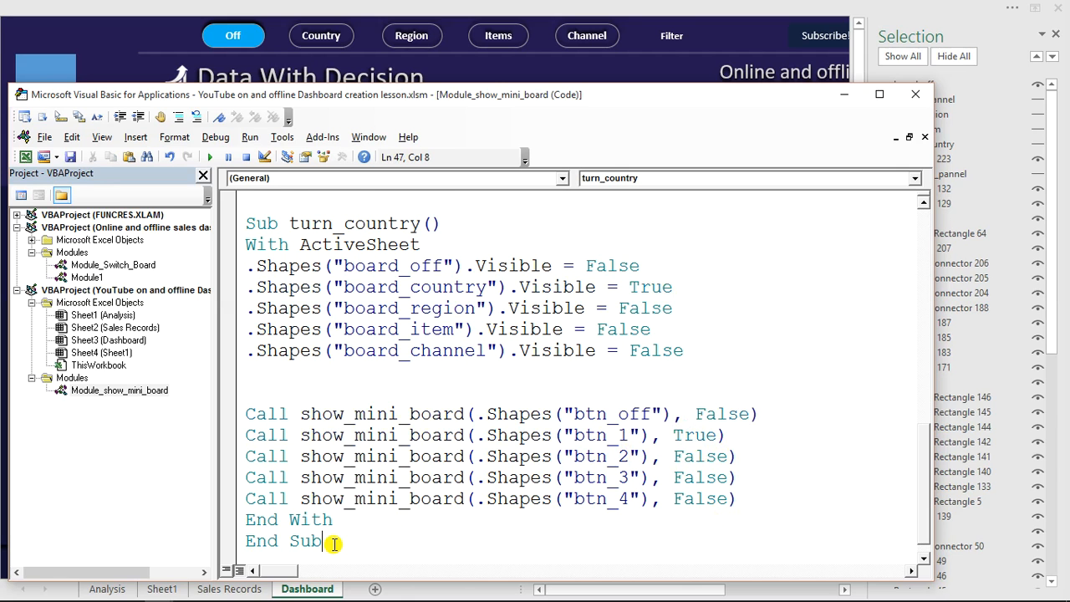
Paste another copy of the turn_off procedure below turn_country's End Sub and rename it turn_region.
key(Return)
key(Return)
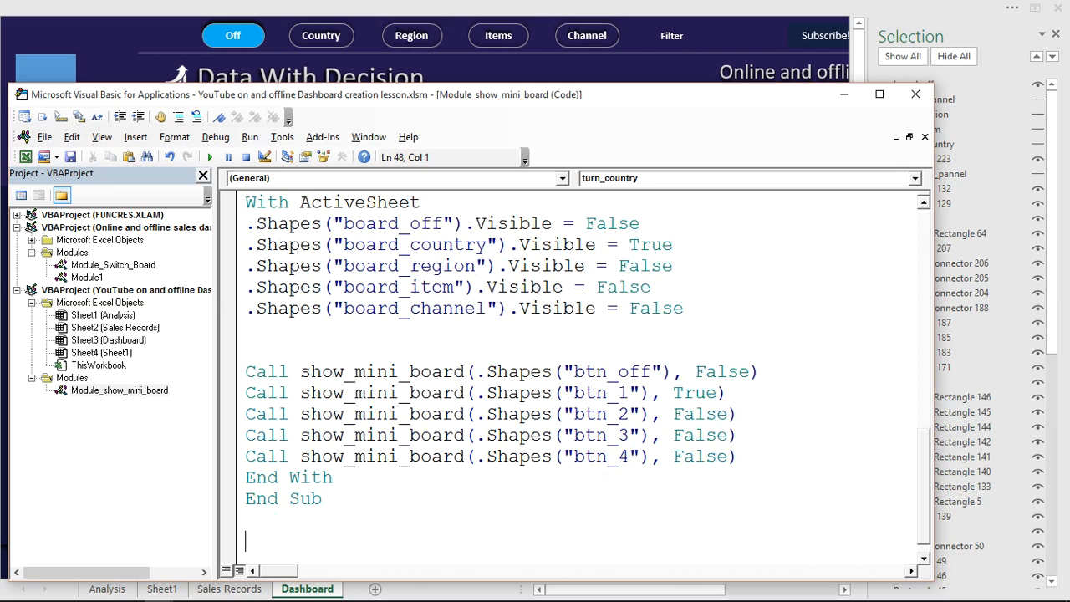
text(Sub turn_off() With ActiveSheet .Shapes("board_off").Visible = True .Shapes("board_country").Visible = False .Shapes("board_region").Visible = False .Shapes("board_item").Visible = False .Shapes("board_channel").Visible = False   Call show_mini_board(.Shapes("btn_off"), True) Call show_mini_board(.Shapes("btn_1"), False) Call show_mini_board(.Shapes("btn_2"), False) Call show_mini_board(.Shapes("btn_3"), False) Call show_mini_board(.Shapes("btn_4"), False) End With End Sub)
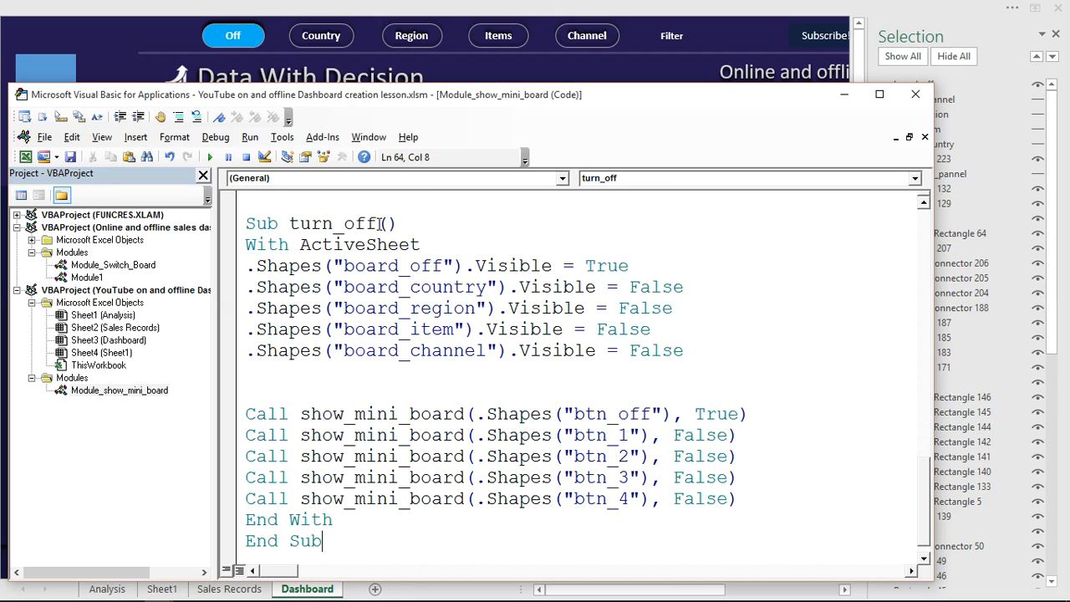
drag(378, 223, 348, 225)
text(regio)
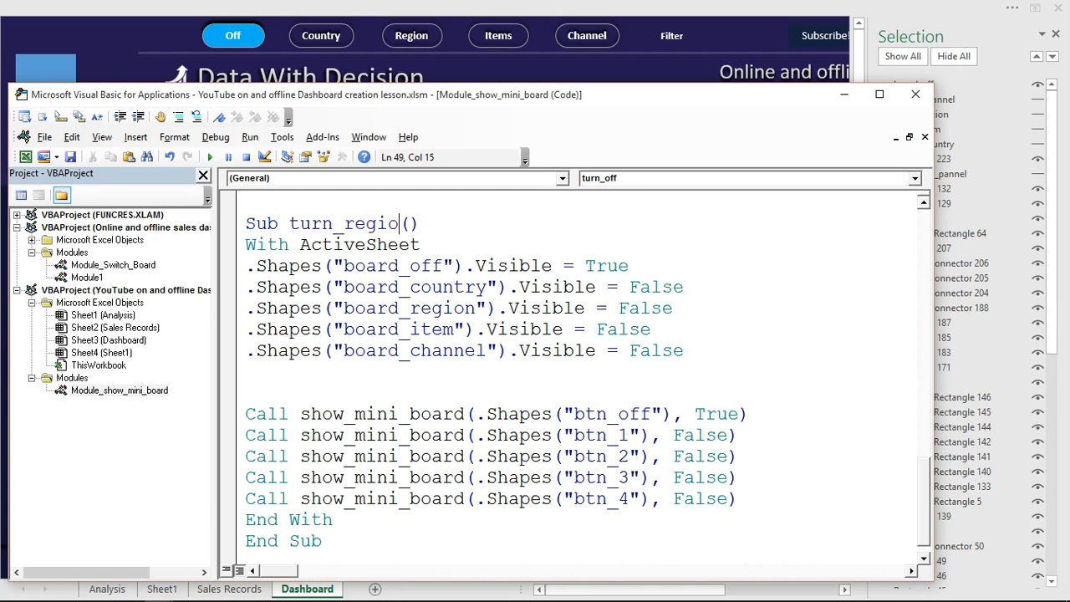
text(n)
Set the Visible property of board_off to False in turn_region.
click(660, 288)
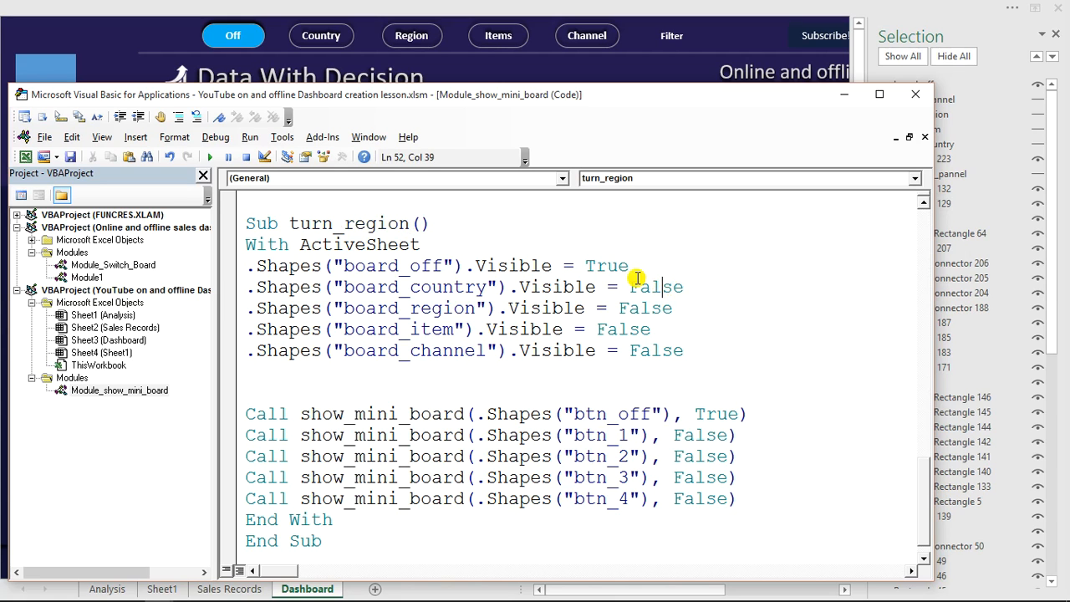
double_click(590, 266)
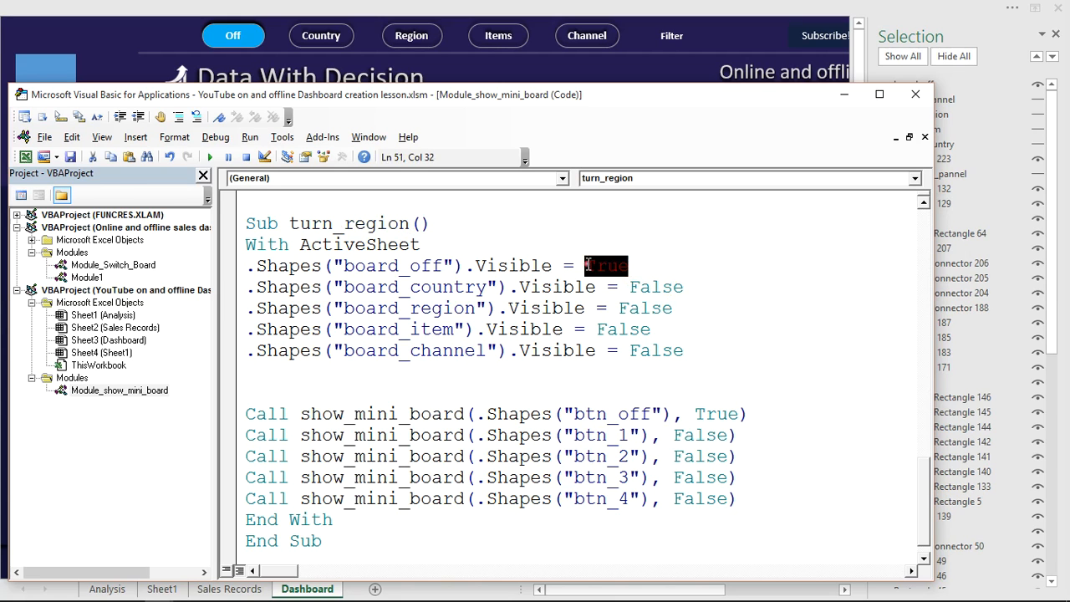
key(BackSpace)
text(flse)
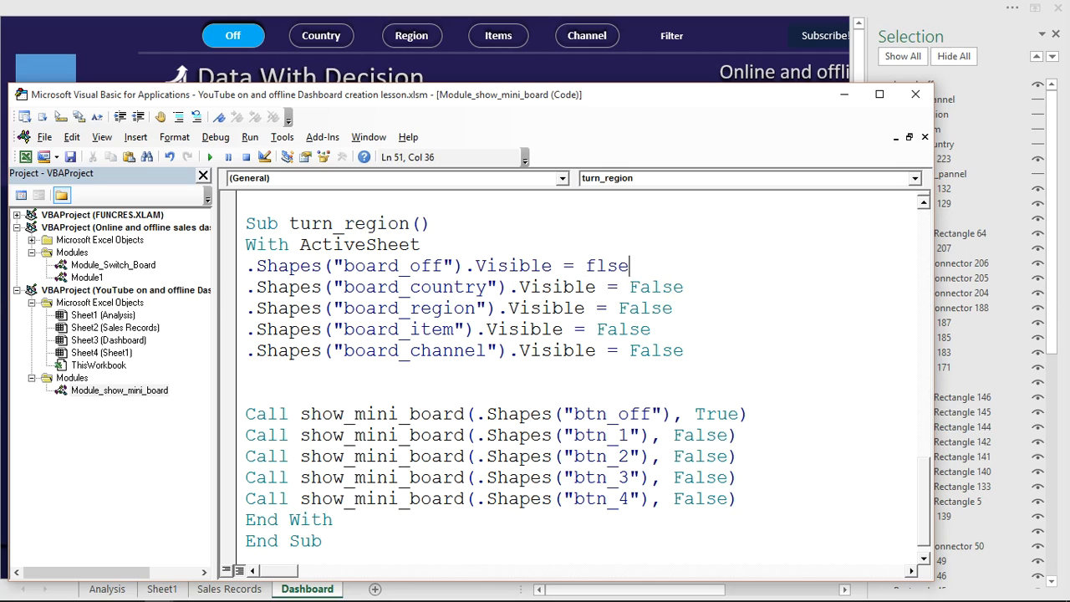
key(BackSpace)
key(BackSpace)
key(BackSpace)
key(BackSpace)
text(f)
text(as)
text(se)
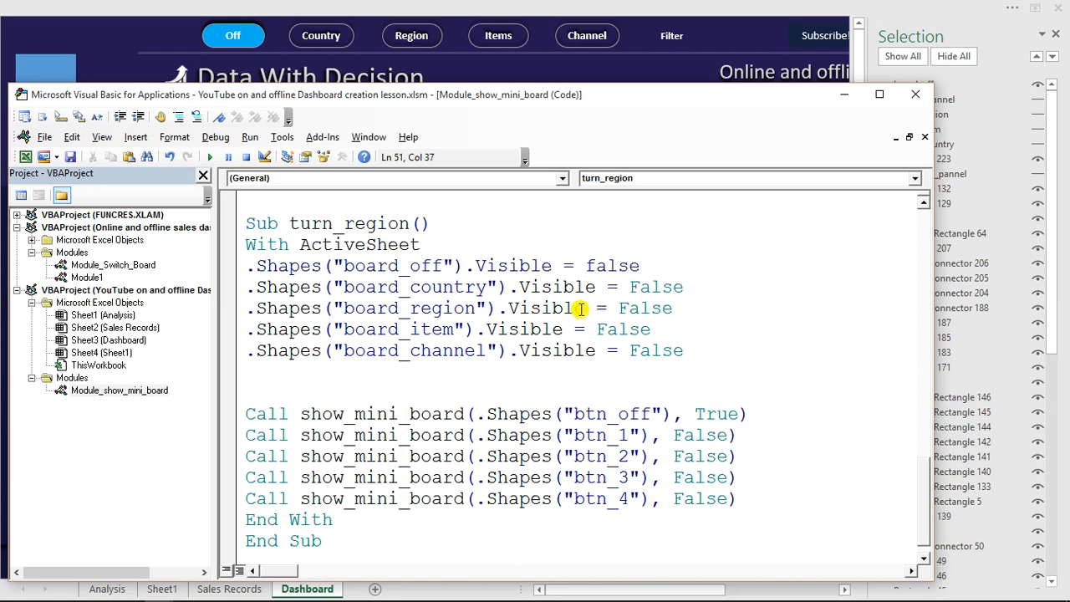
Set the Visible property of board_region to True in turn_region.
click(671, 310)
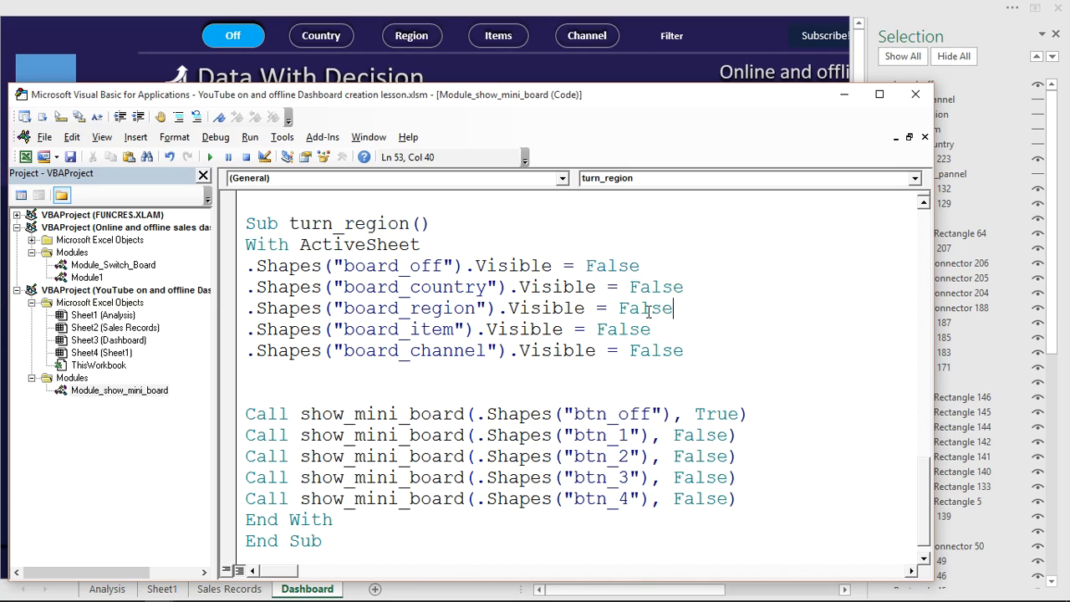
shift+click(624, 310)
shift+click(622, 309)
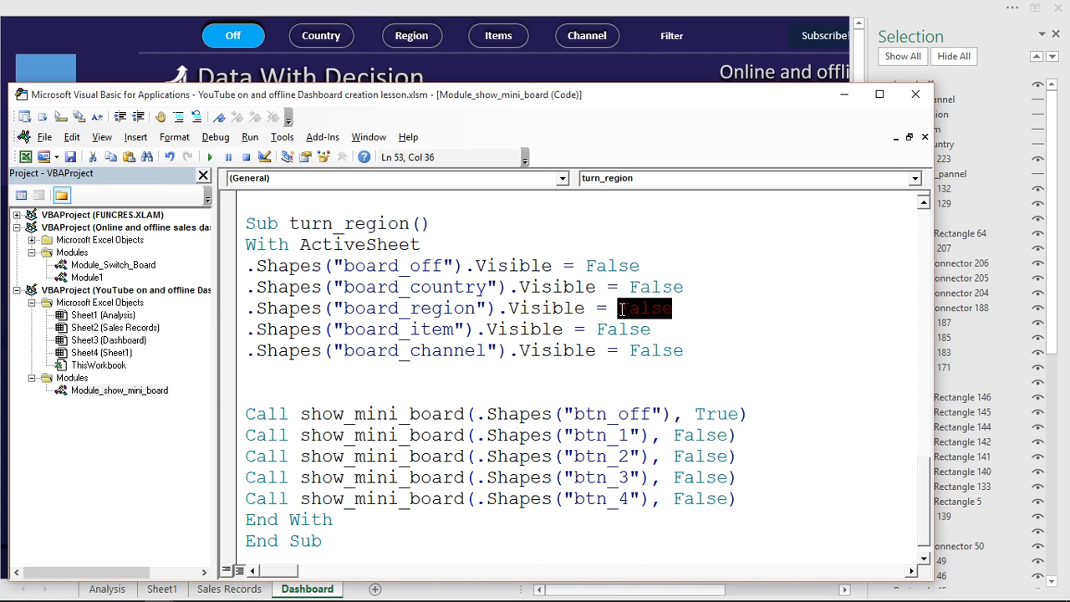
text(true)
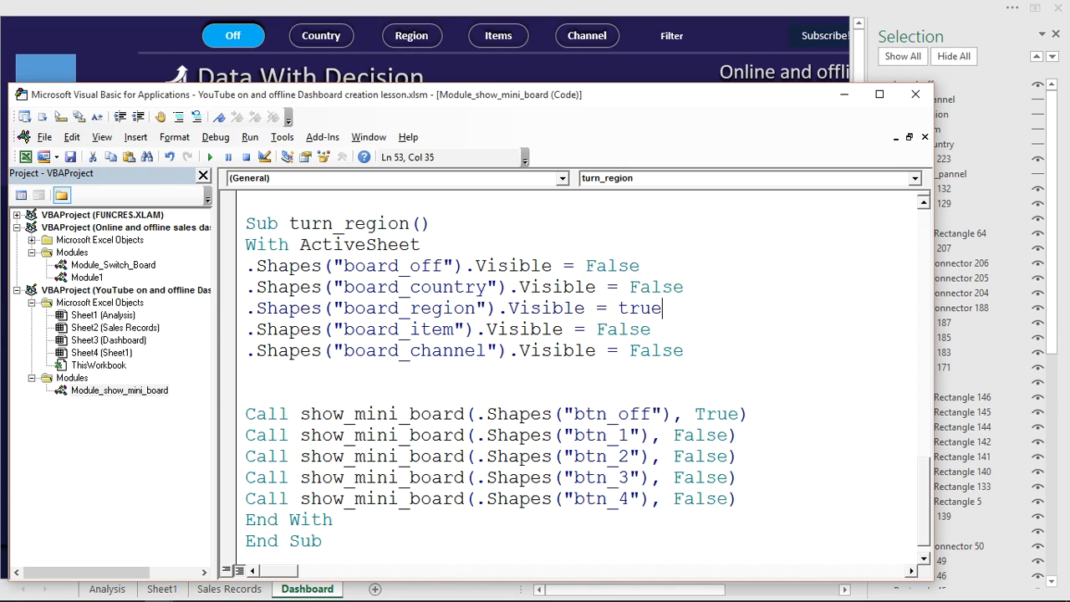
In turn_region's show_mini_board calls, set the argument for btn_off to False and for btn_2 to True.
double_click(730, 413)
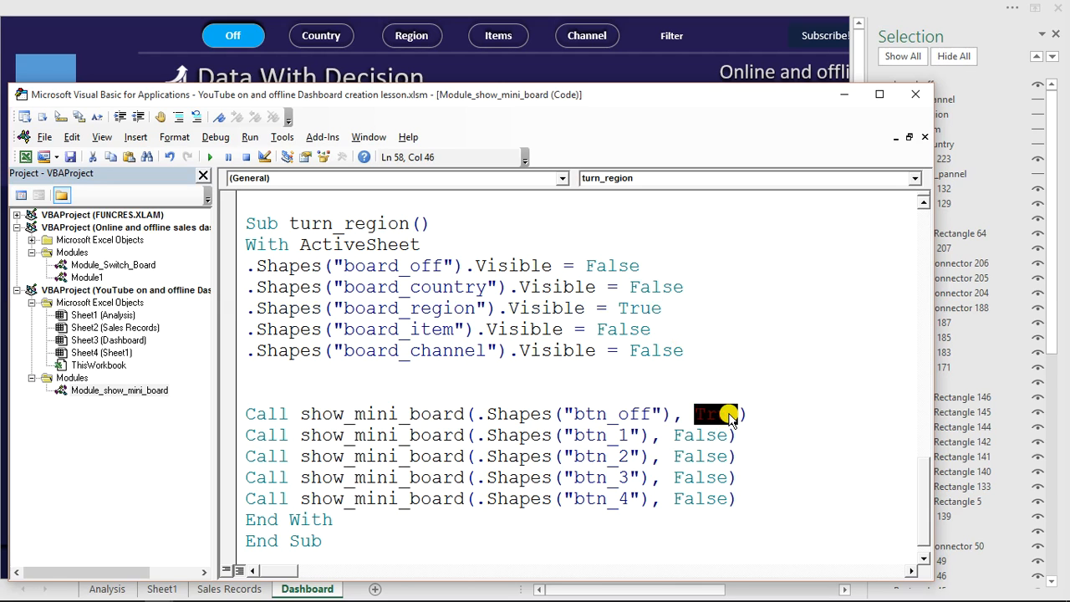
text(false)
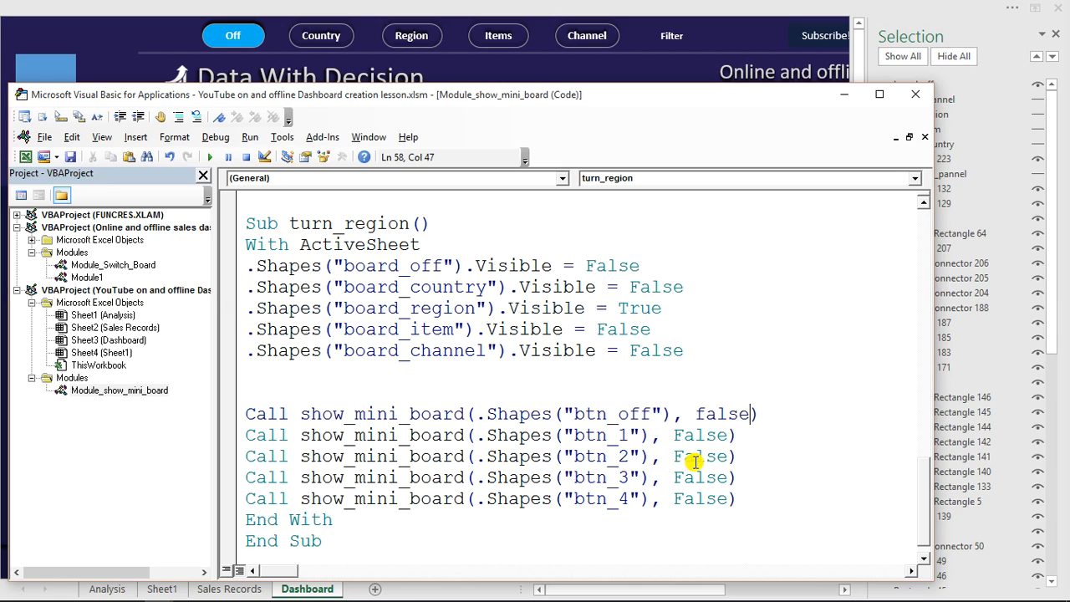
double_click(695, 458)
text(tr)
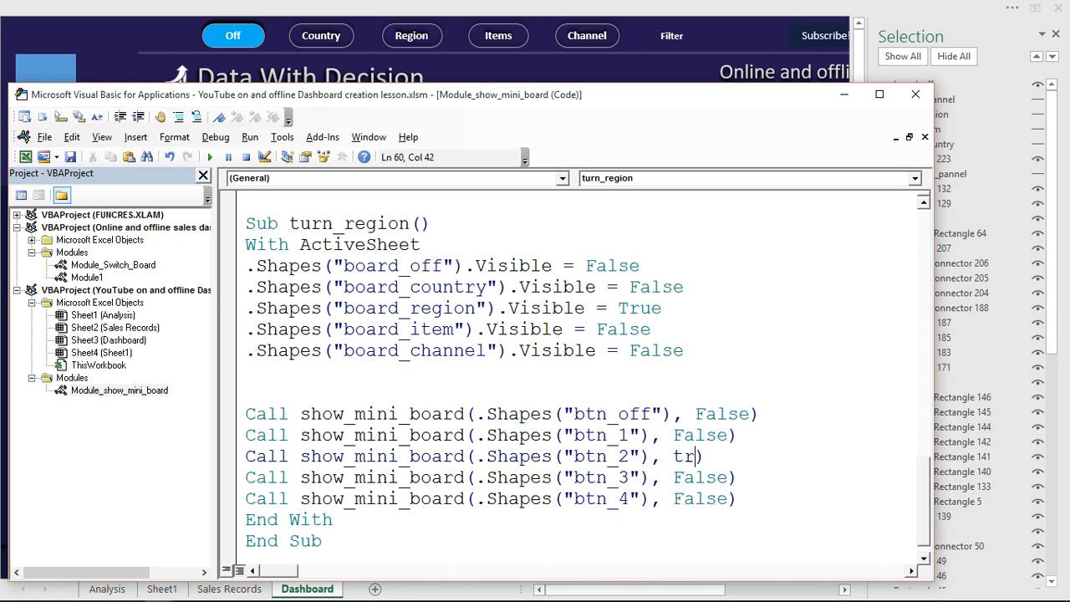
text(ue)
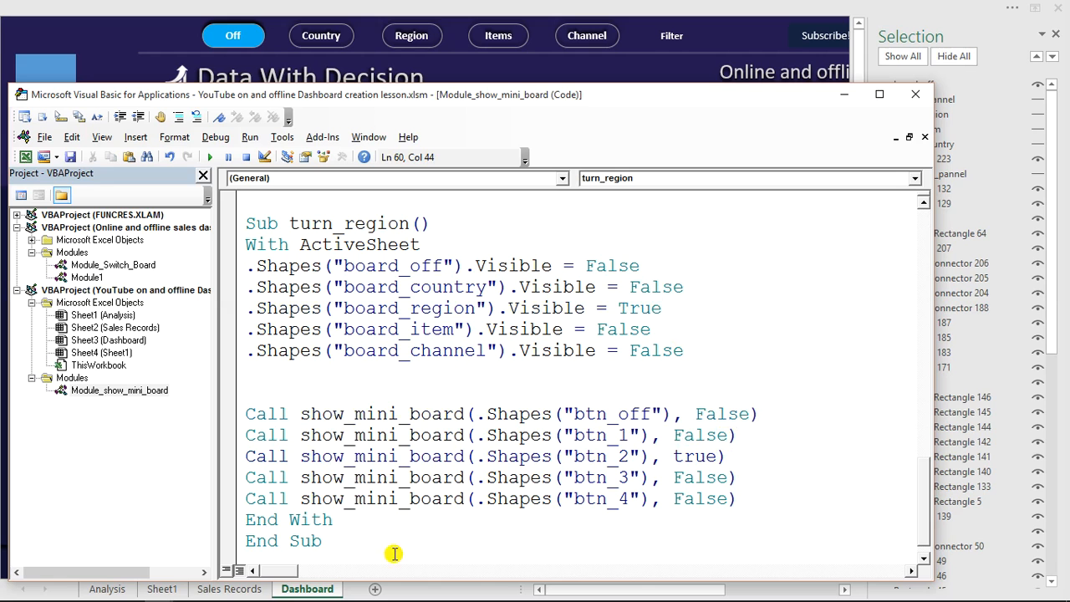
Paste another copy of the turn_off procedure below turn_region's End Sub and rename it turn_item.
click(324, 543)
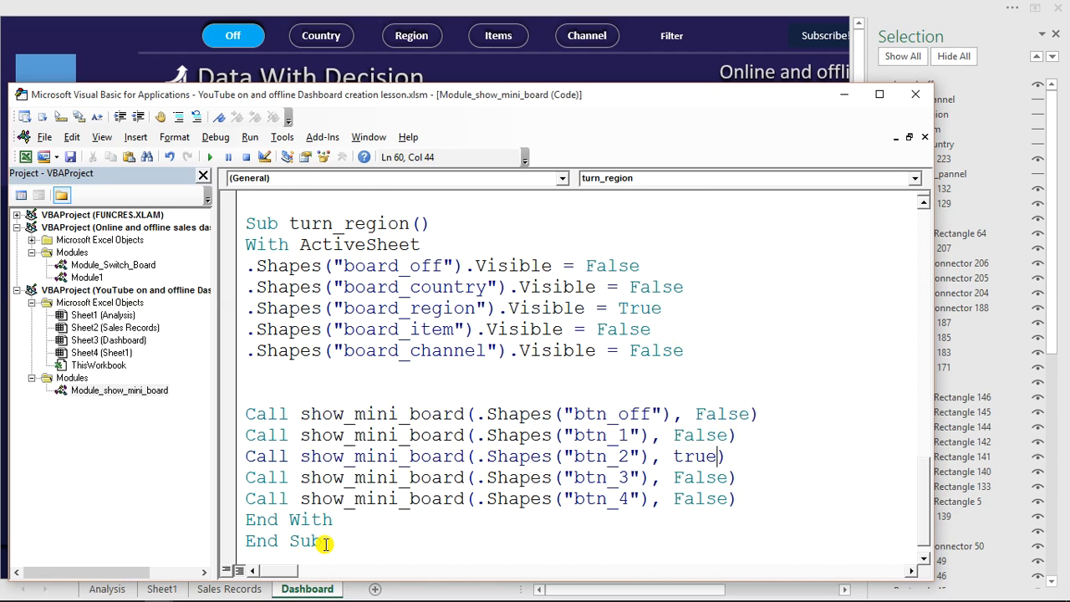
key(Return)
key(Return)
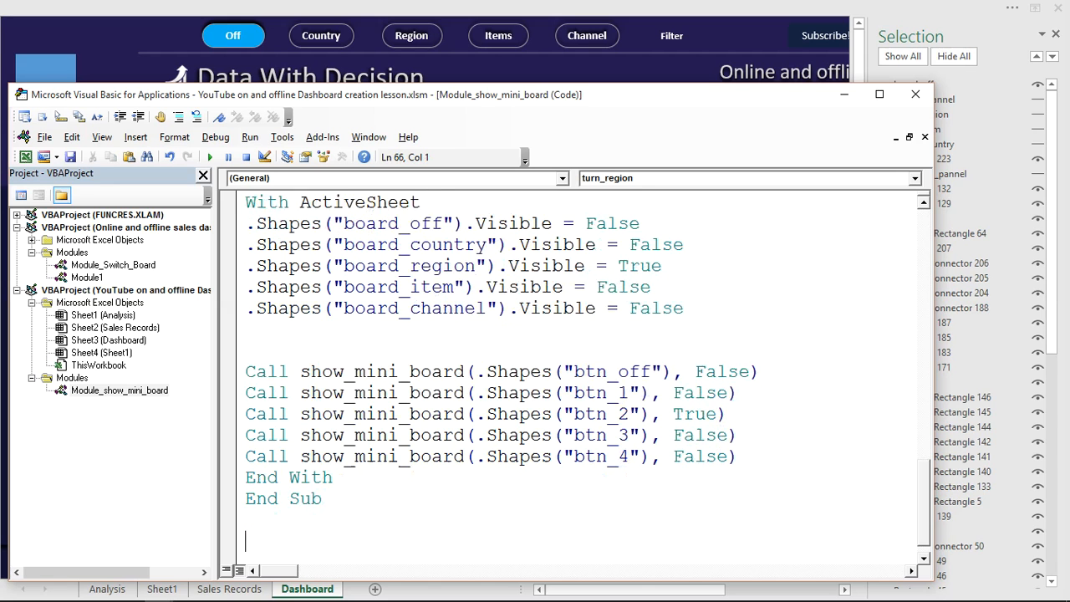
text(Sub turn_off() With ActiveSheet .Shapes("board_off").Visible = True .Shapes("board_country").Visible = False .Shapes("board_region").Visible = False .Shapes("board_item").Visible = False .Shapes("board_channel").Visible = False   Call show_mini_board(.Shapes("btn_off"), True) Call show_mini_board(.Shapes("btn_1"), False) Call show_mini_board(.Shapes("btn_2"), False) Call show_mini_board(.Shapes("btn_3"), False) Call show_mini_board(.Shapes("btn_4"), False) End With End Sub)
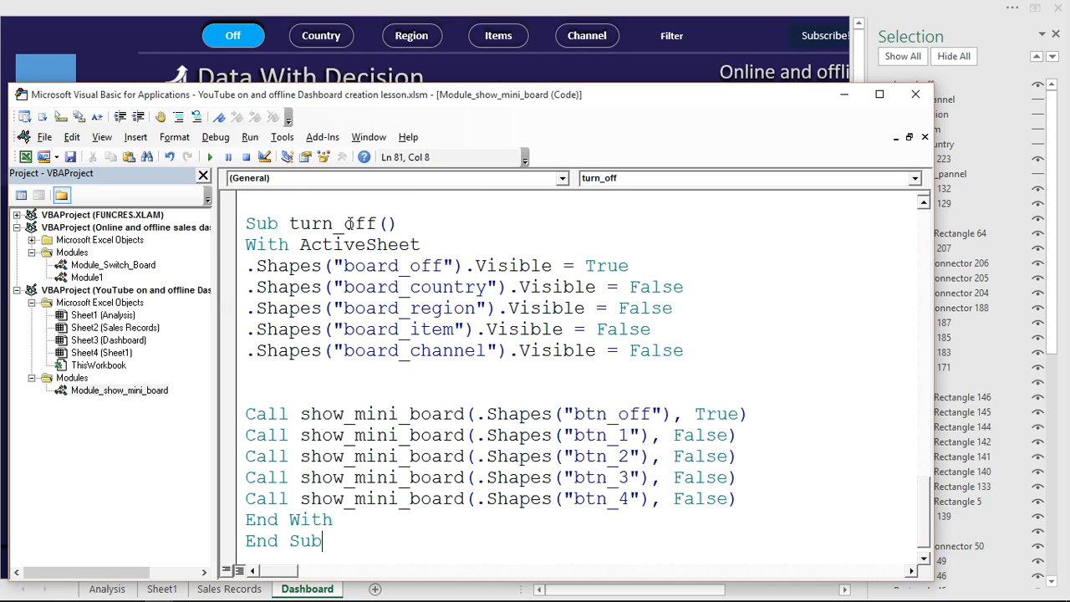
drag(376, 222, 343, 223)
text(item)
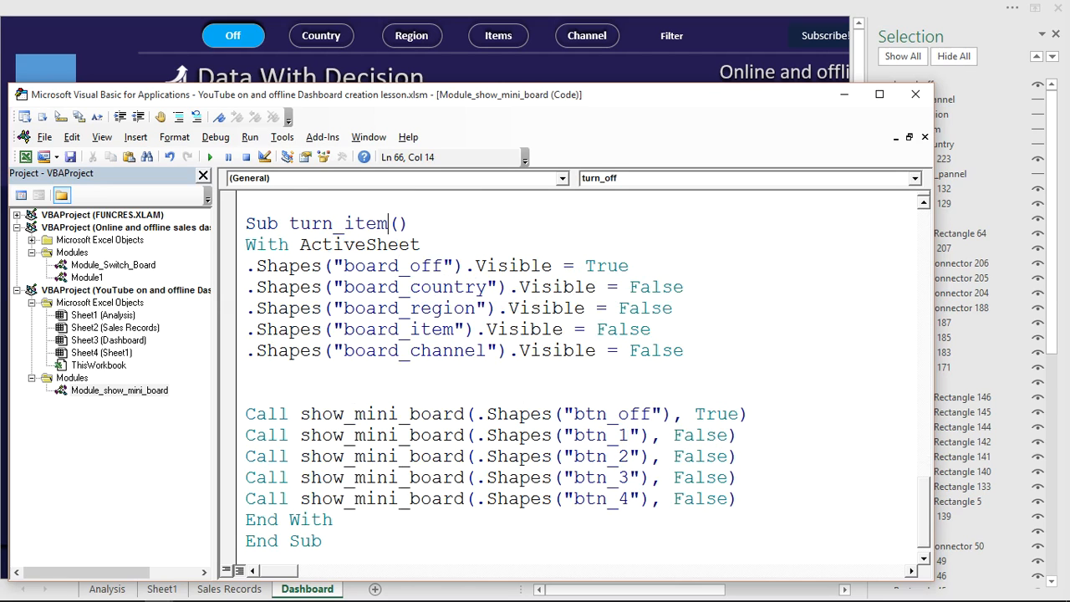
In turn_item, set the Visible property of board_off to False and that of board_item to True.
double_click(617, 267)
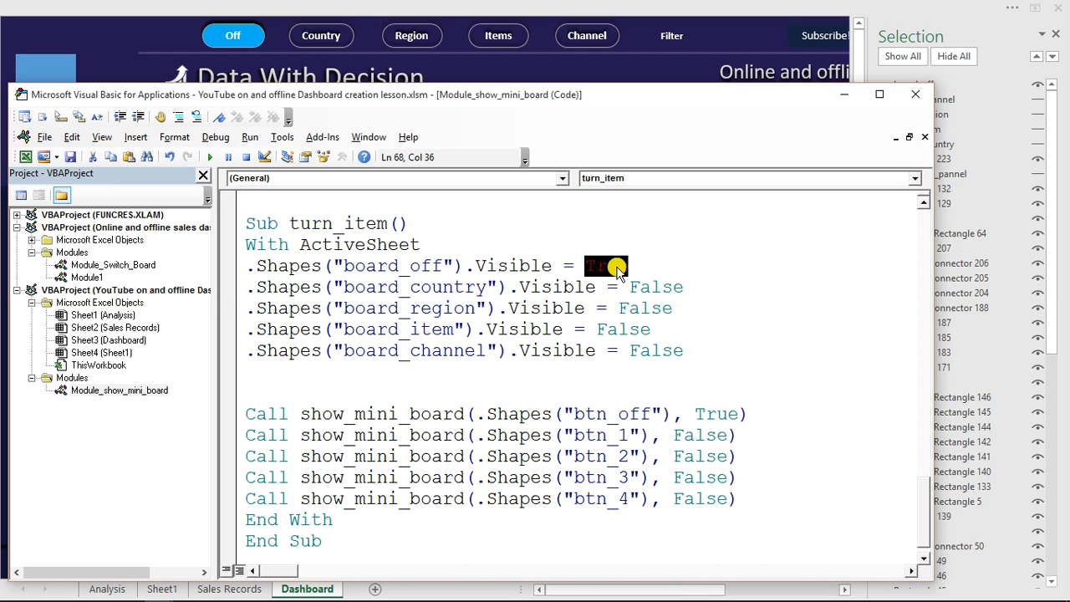
text(false)
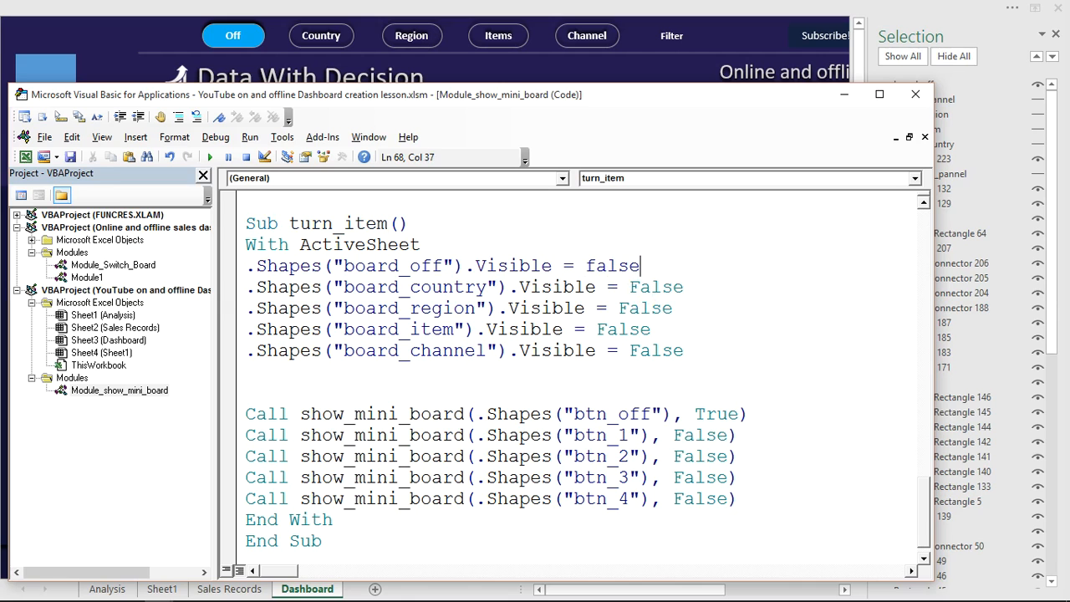
double_click(639, 331)
text(t)
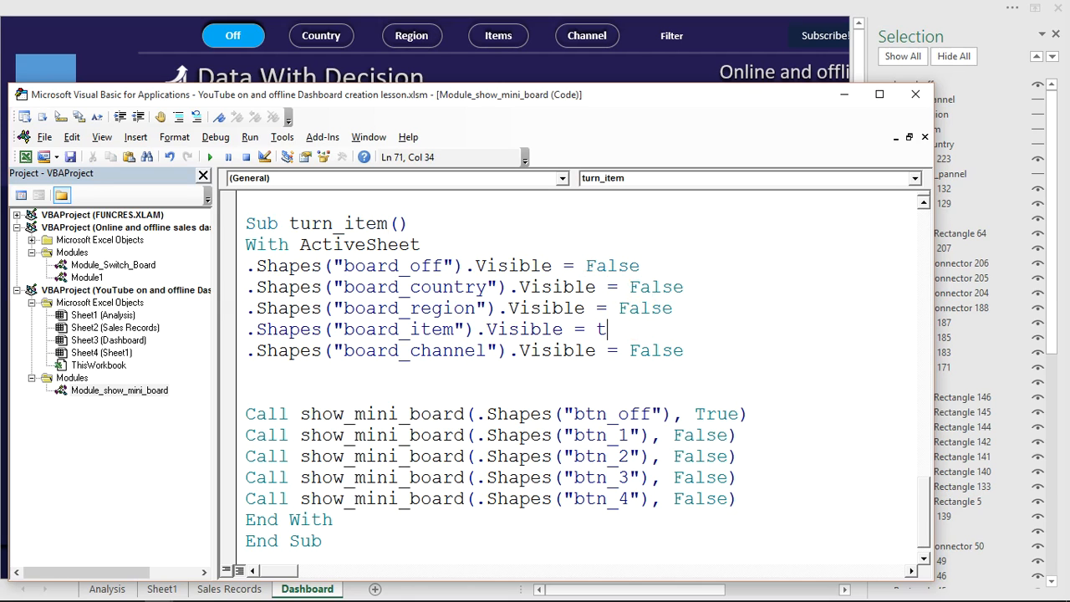
text(rue)
In turn_item's show_mini_board calls, set the argument for btn_off to False and for btn_3 to True.
click(716, 412)
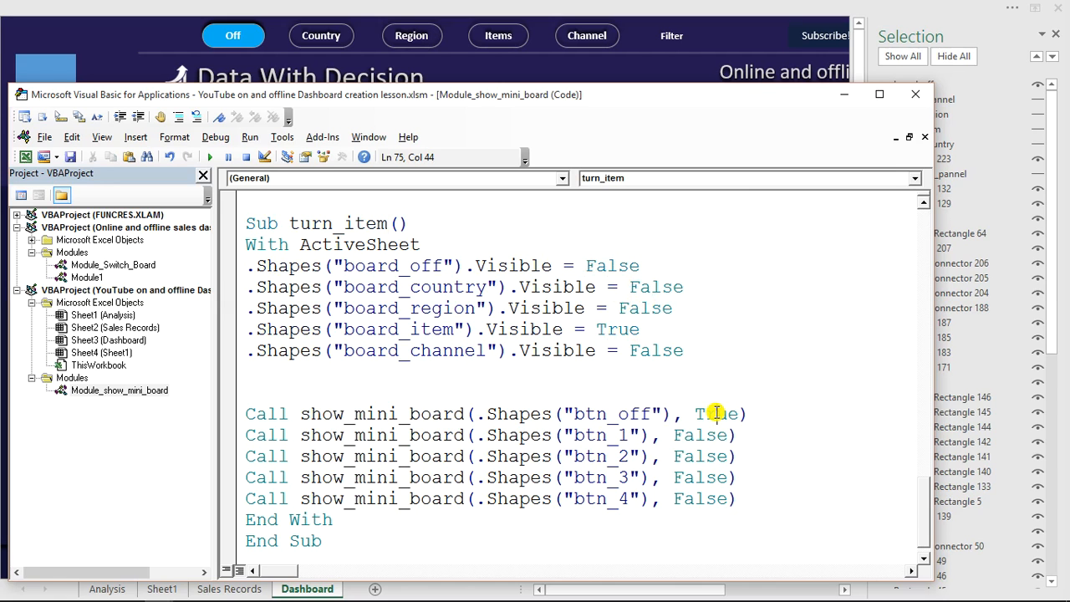
double_click(717, 413)
text(fl)
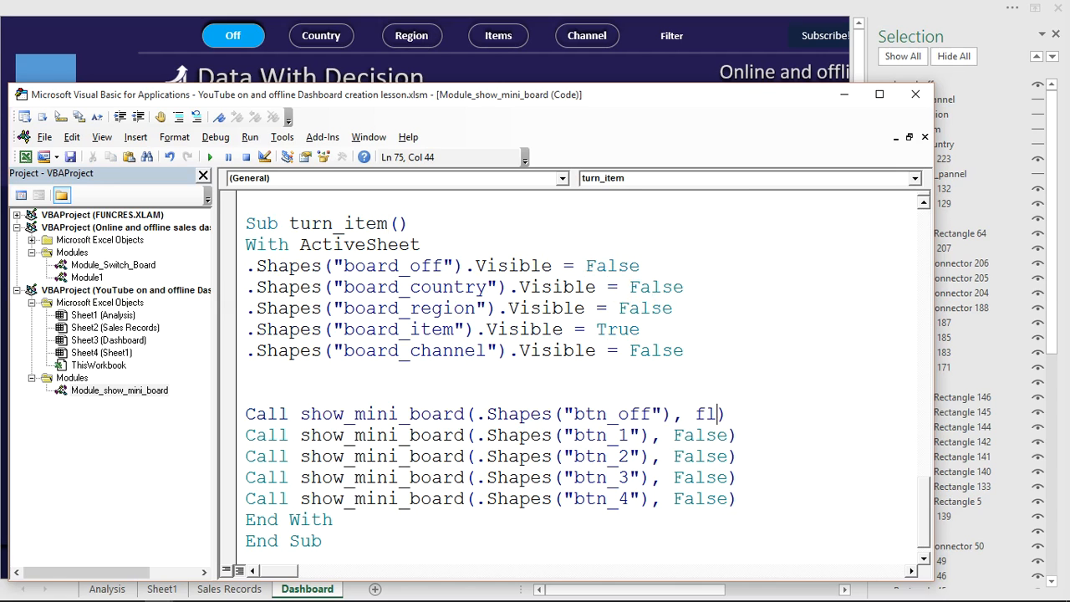
text(lse)
double_click(704, 478)
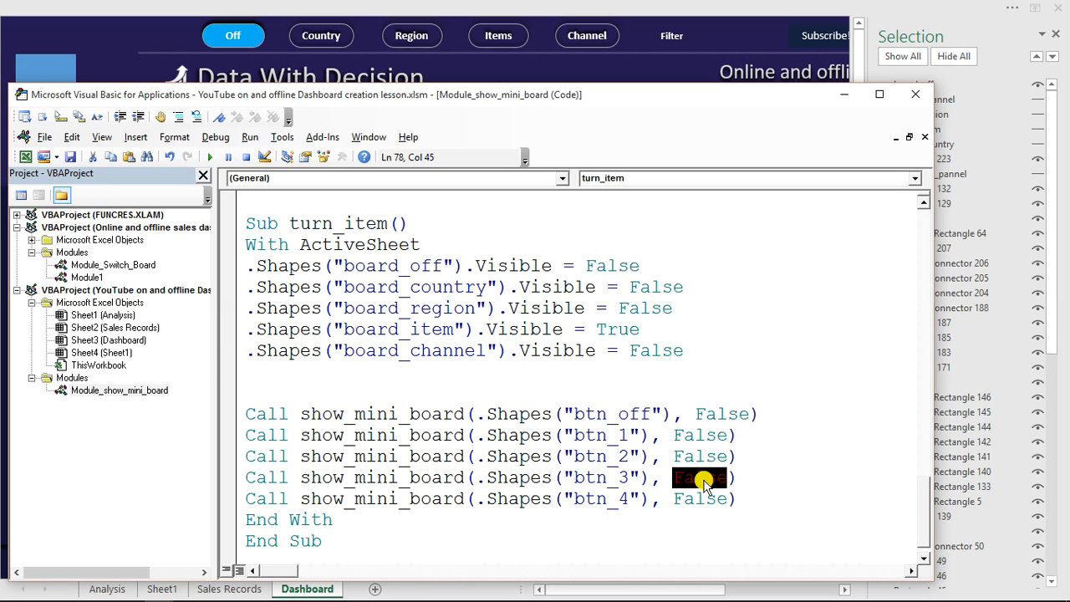
text(true)
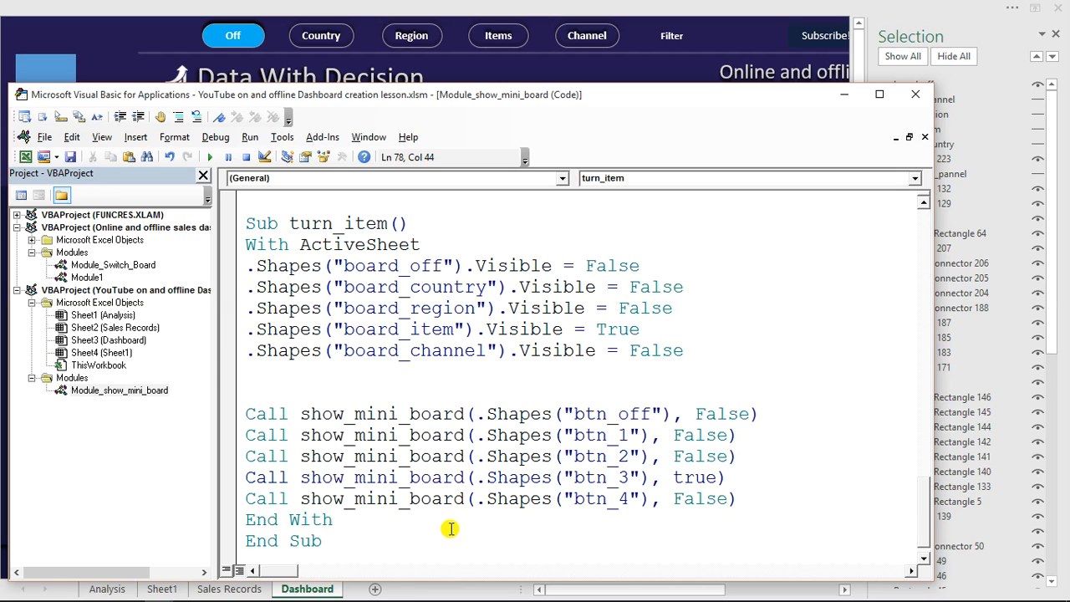
Paste another copy of the turn_off procedure below turn_item's End Sub and select the word off in its name.
click(331, 541)
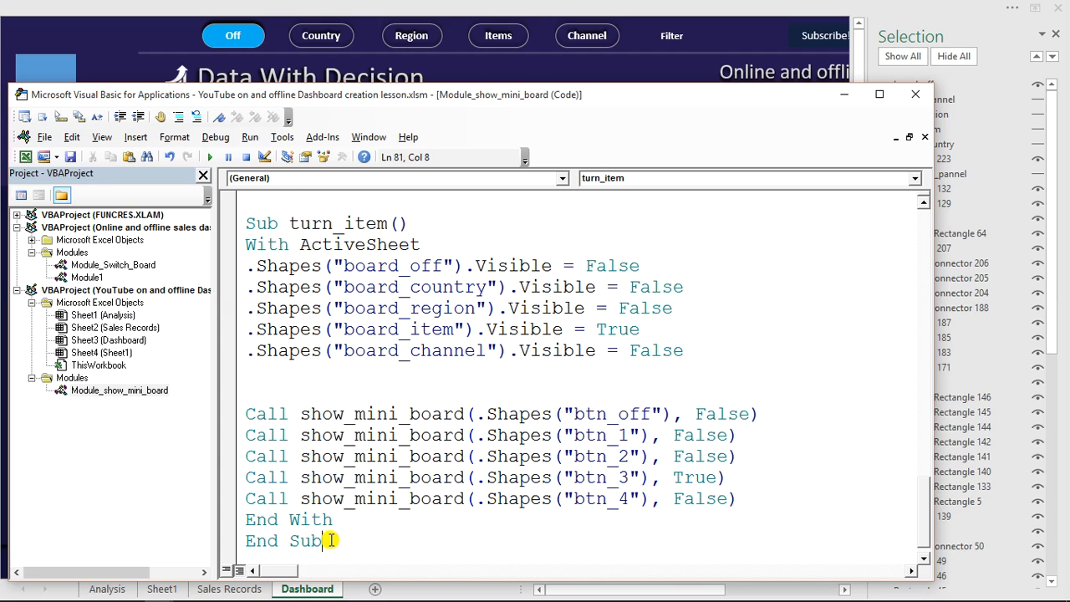
key(Return)
key(Return)
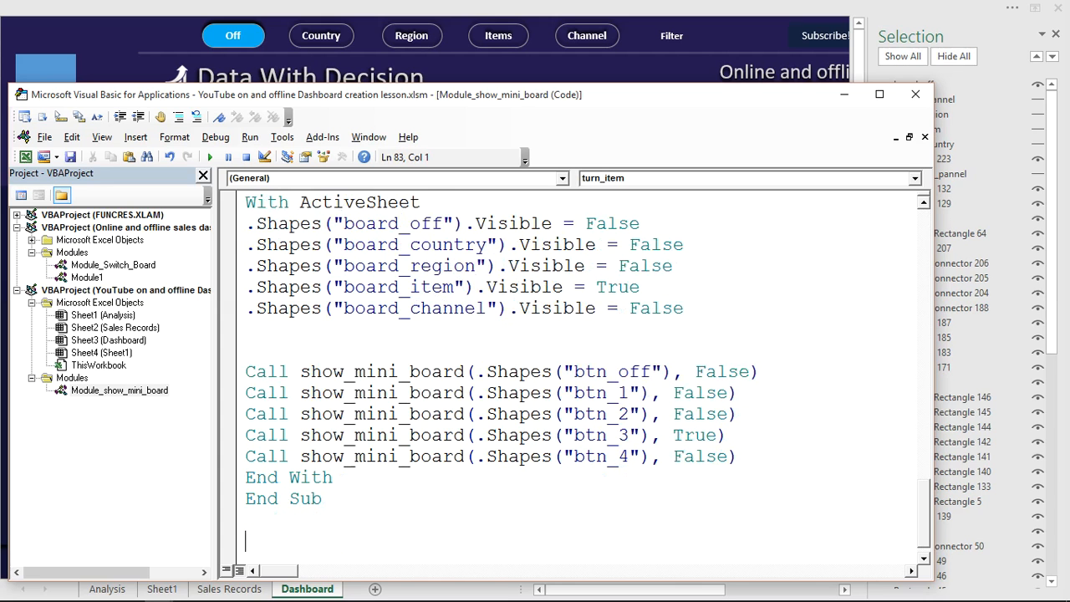
text(Sub turn_off() With ActiveSheet .Shapes("board_off").Visible = True .Shapes("board_country").Visible = False .Shapes("board_region").Visible = False .Shapes("board_item").Visible = False .Shapes("board_channel").Visible = False   Call show_mini_board(.Shapes("btn_off"), True) Call show_mini_board(.Shapes("btn_1"), False) Call show_mini_board(.Shapes("btn_2"), False) Call show_mini_board(.Shapes("btn_3"), False) Call show_mini_board(.Shapes("btn_4"), False) End With End Sub)
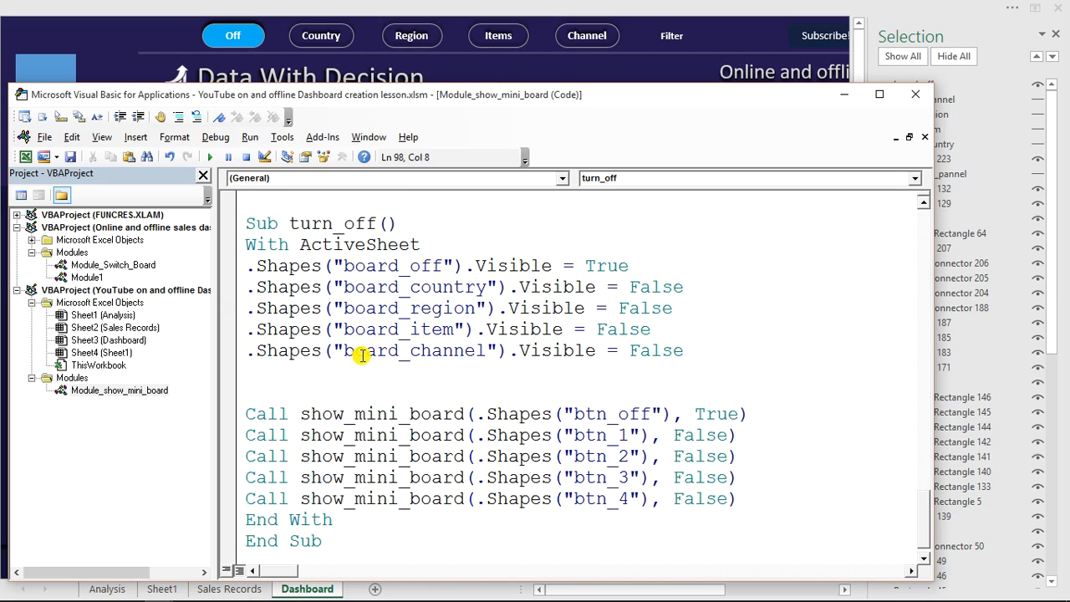
drag(376, 223, 350, 224)
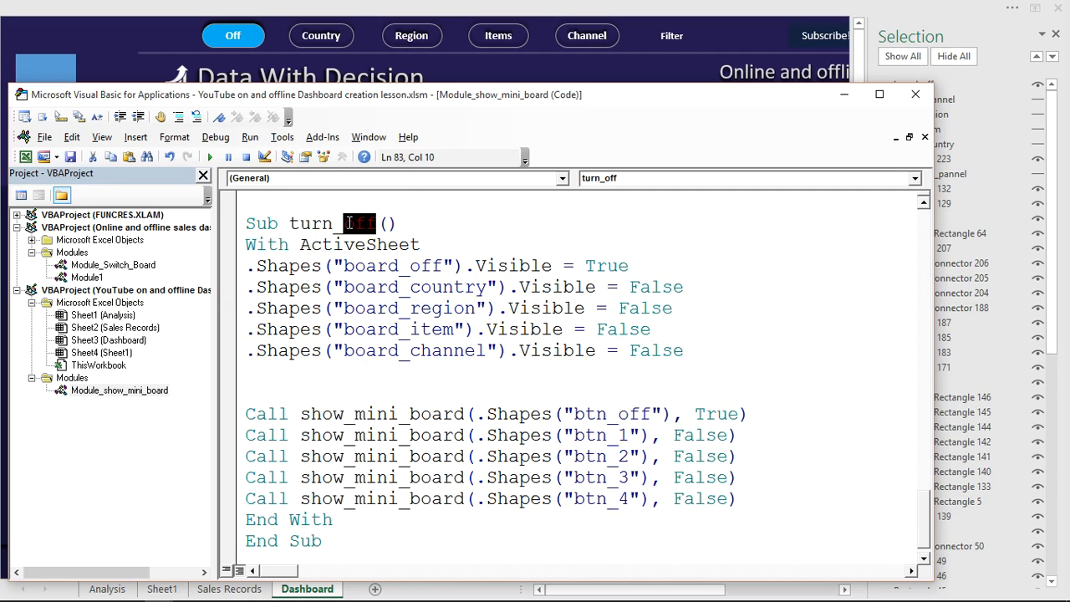
Rename the copied turn_off procedure at the end of the module as on_channel.
text(cha)
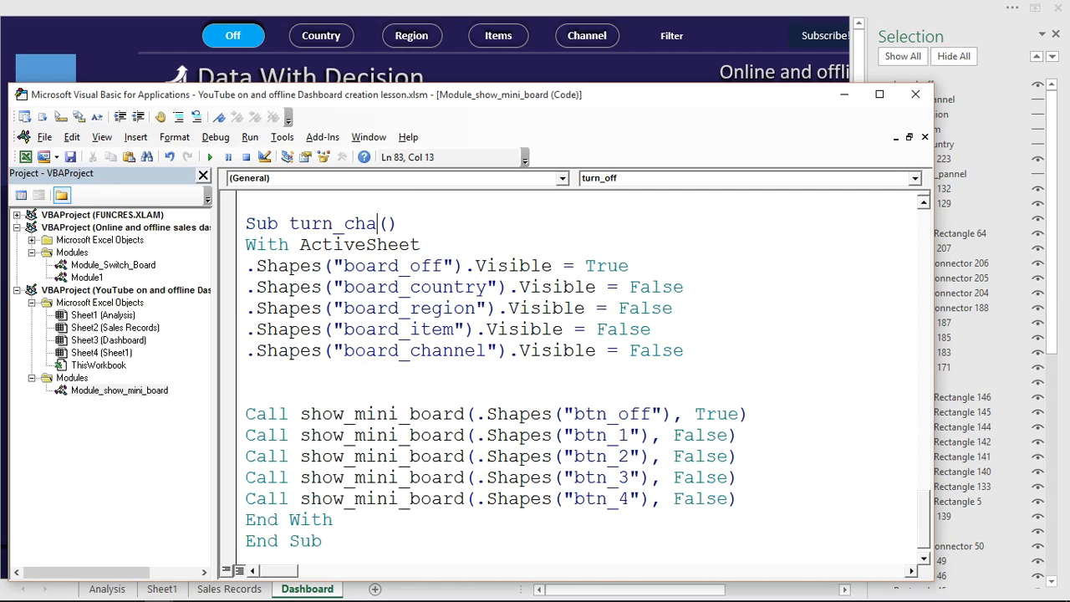
text(nnel)
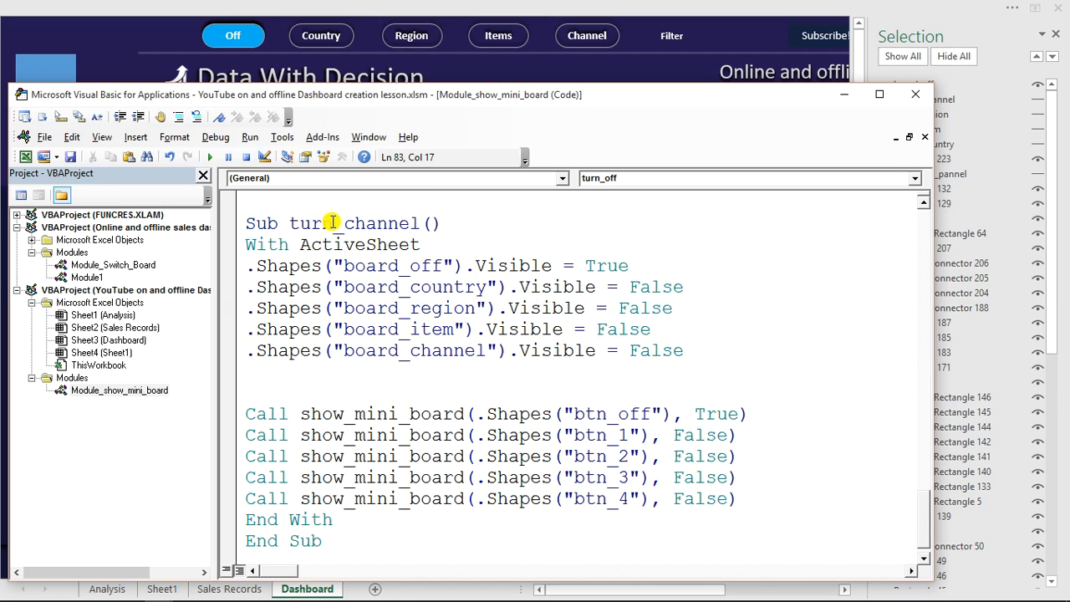
drag(333, 223, 289, 223)
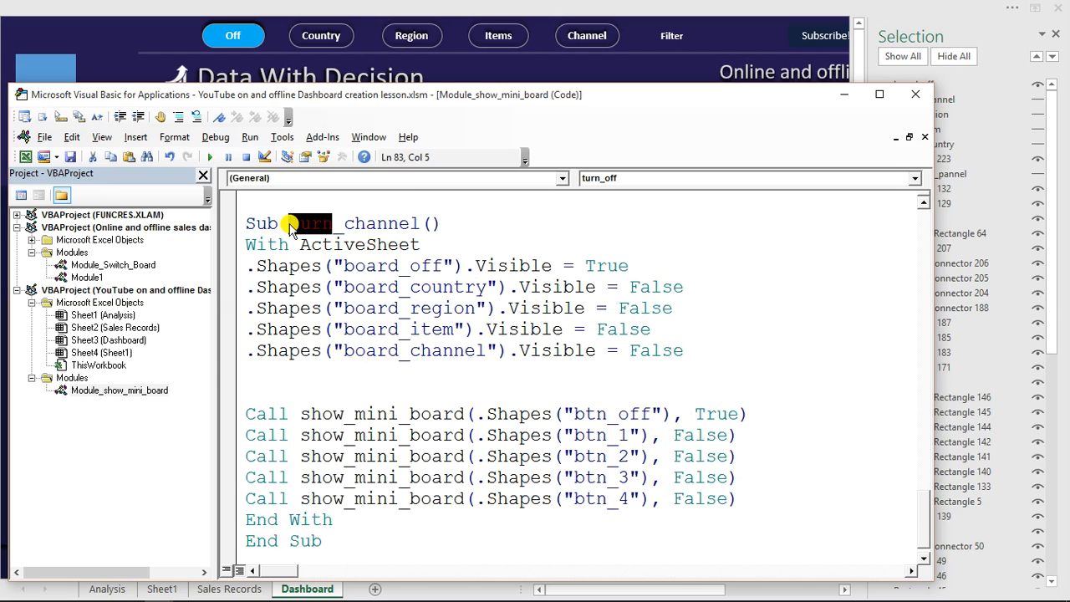
text(on)
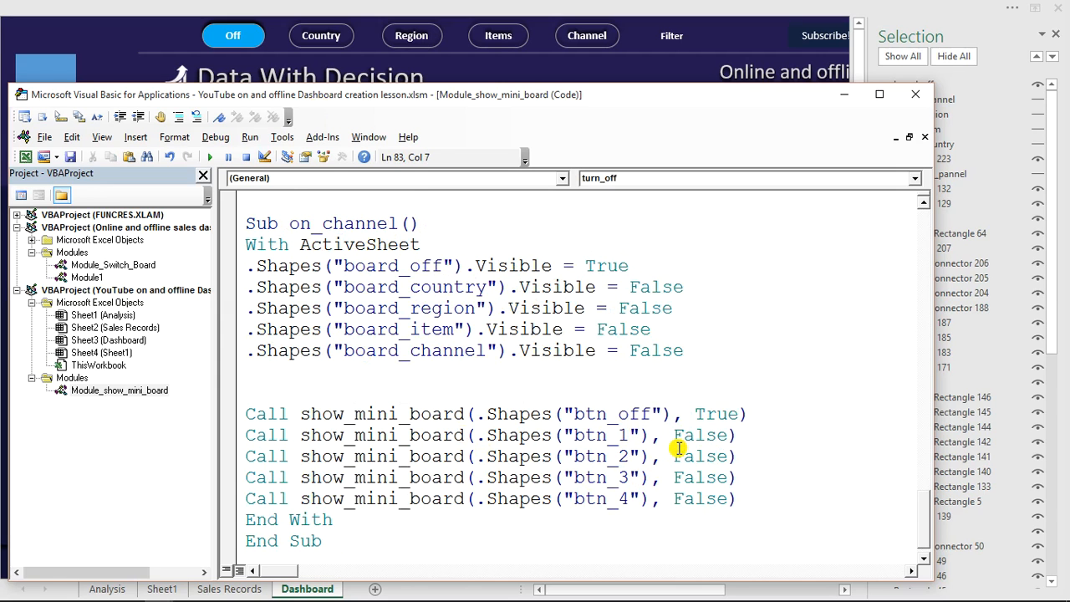
In on_channel, set the board_off shape's Visible value to flase and the board_channel shape's Visible value to True.
double_click(613, 271)
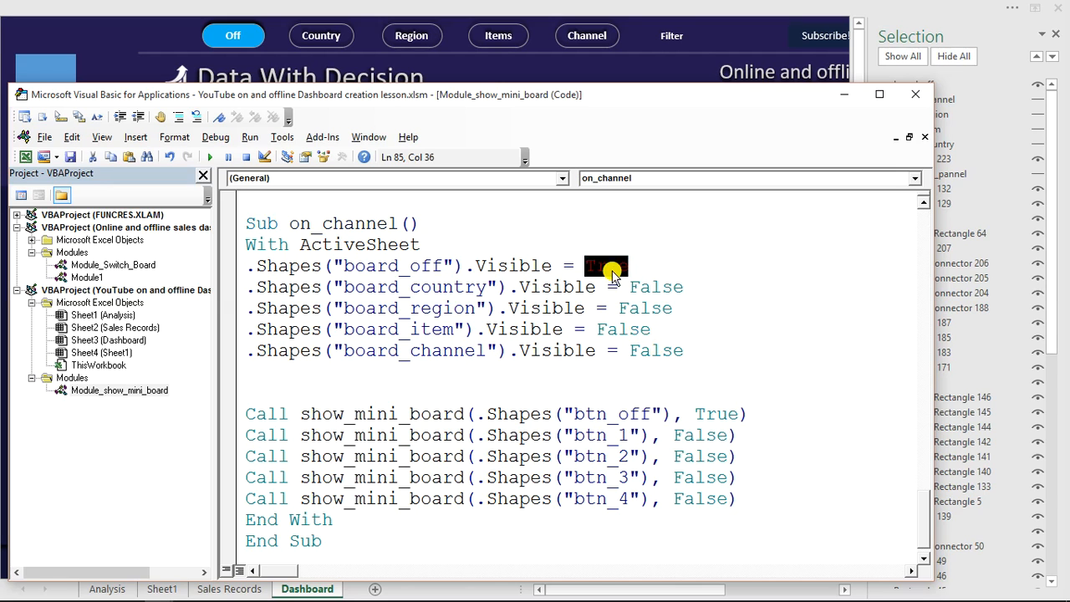
text(flase)
double_click(652, 351)
text(t)
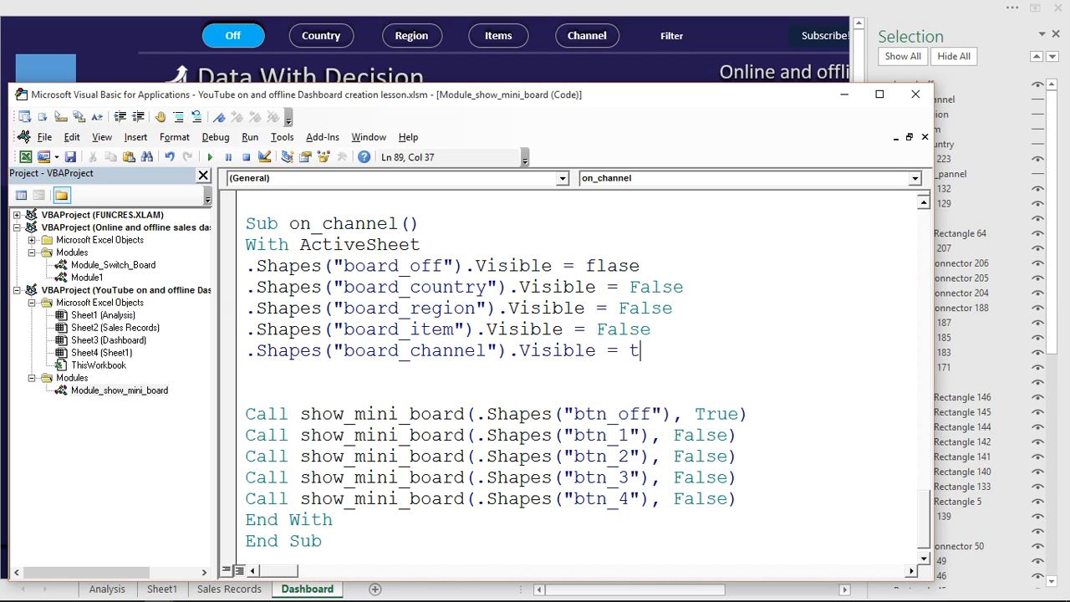
text(rue)
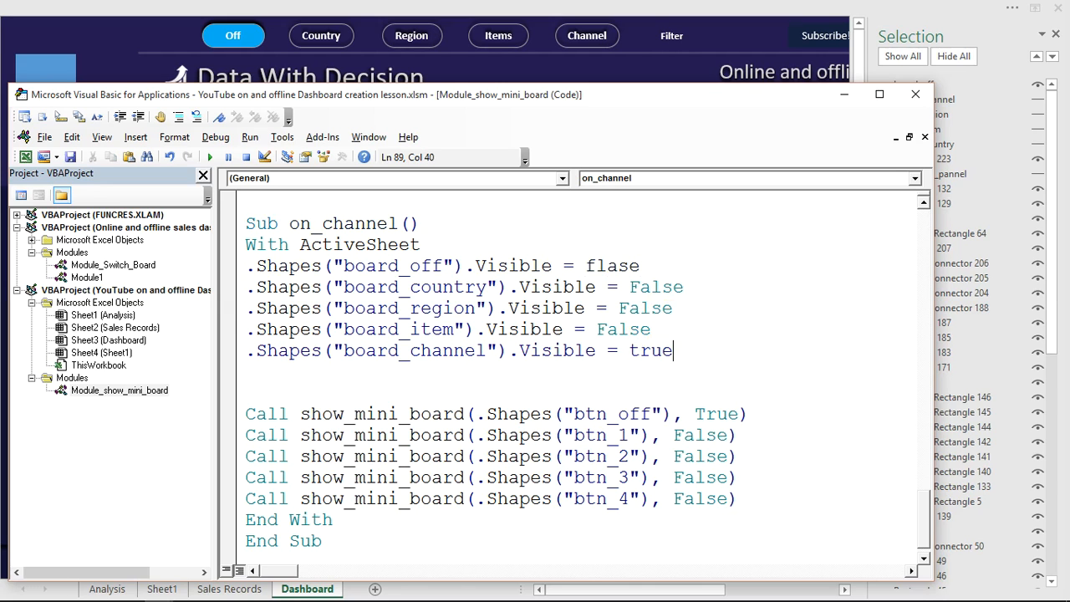
In on_channel, set the show_mini_board argument to False for btn_off and to True for btn_4.
double_click(719, 416)
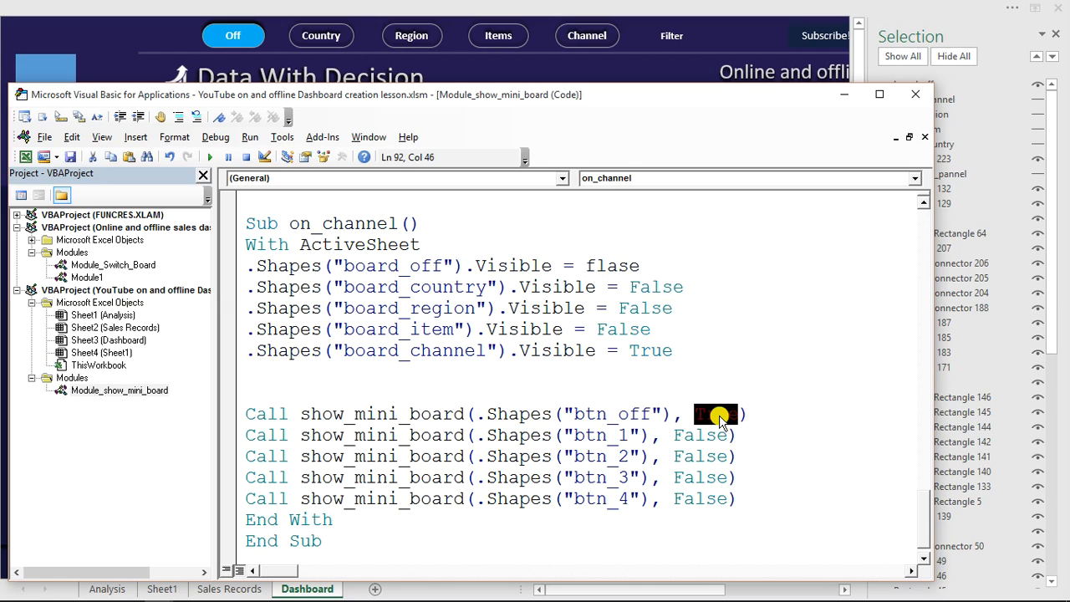
text(fl)
key(BackSpace)
text(al)
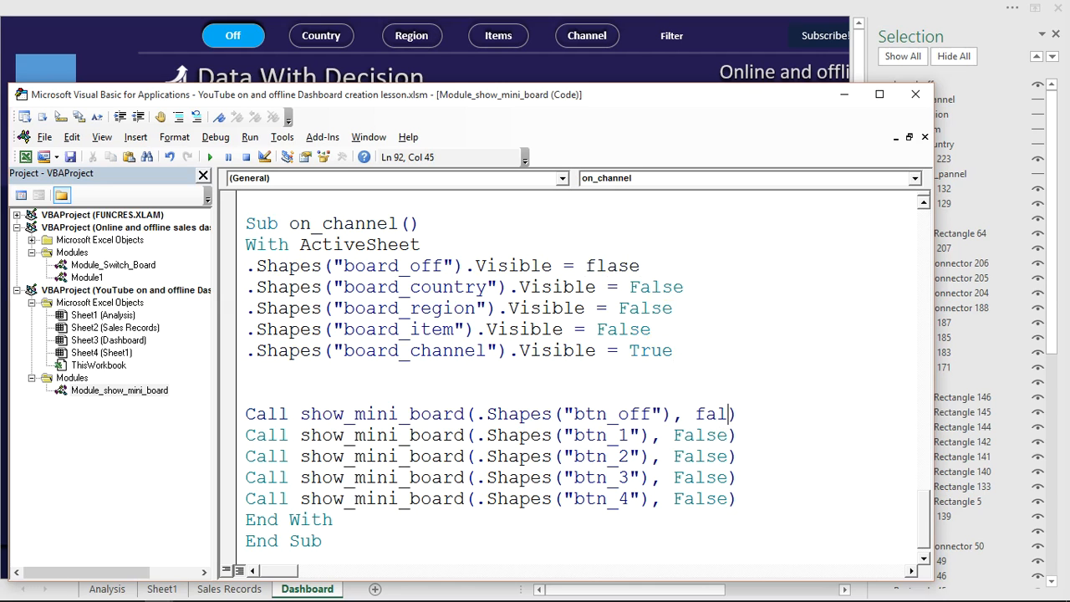
text(se)
click(716, 499)
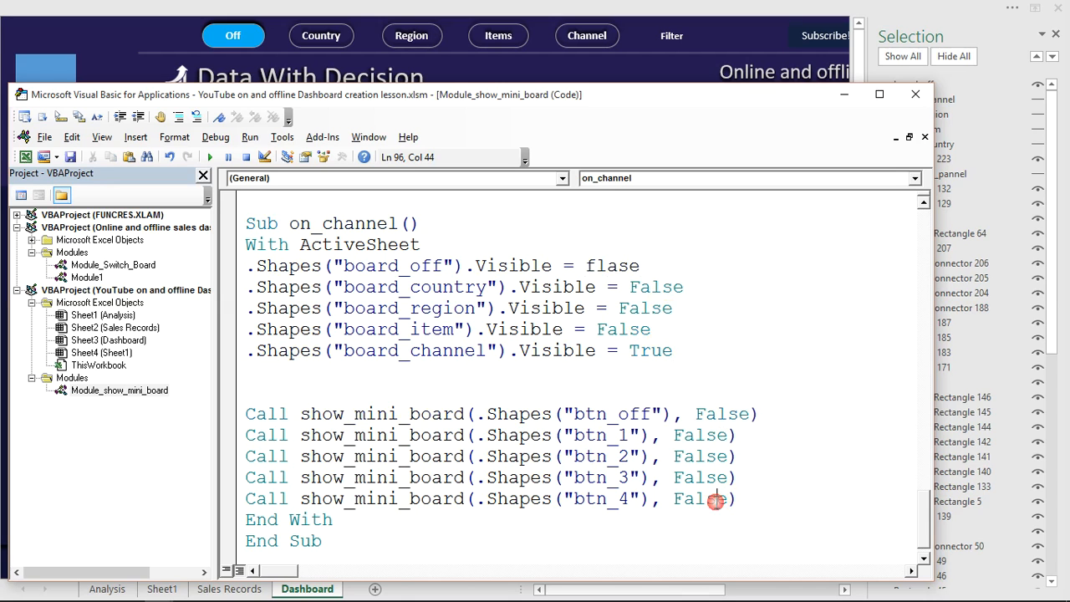
double_click(717, 502)
text(true)
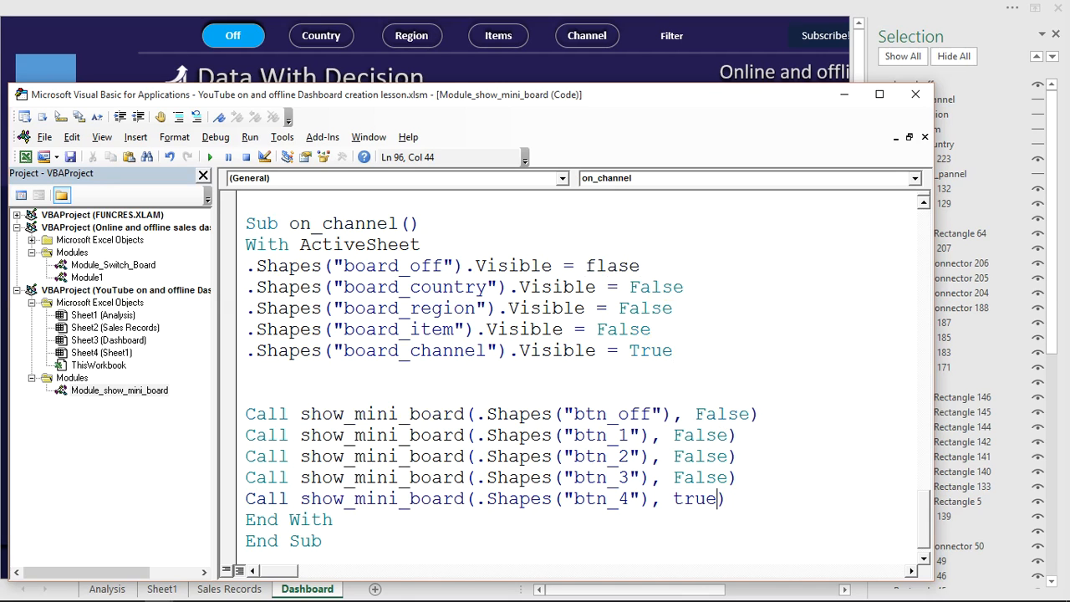
Test the board switching by running the turn_country macro and the turn_region macro.
click(583, 436)
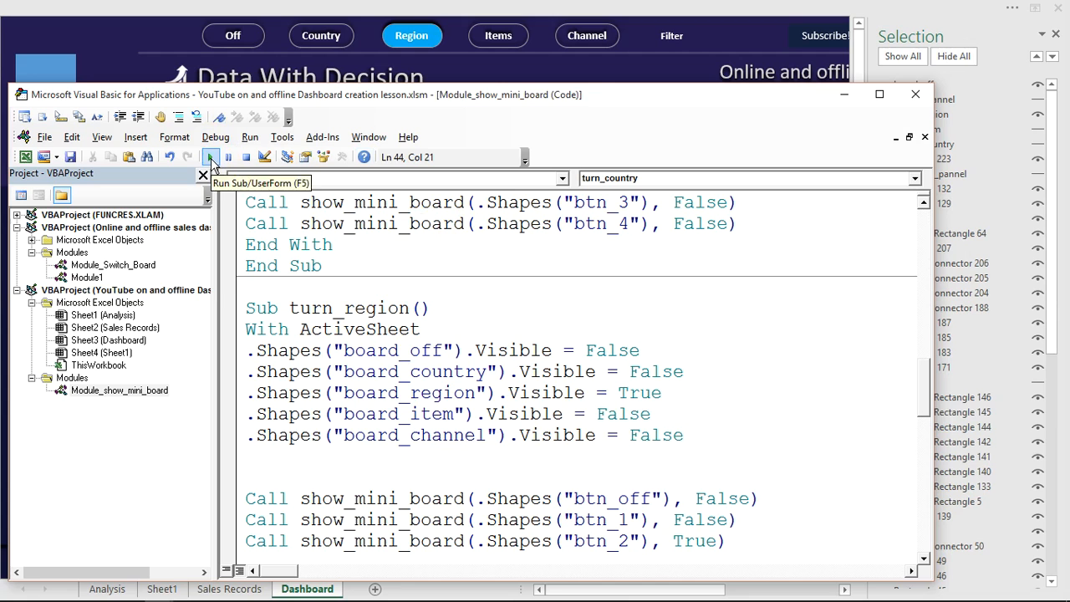
click(211, 159)
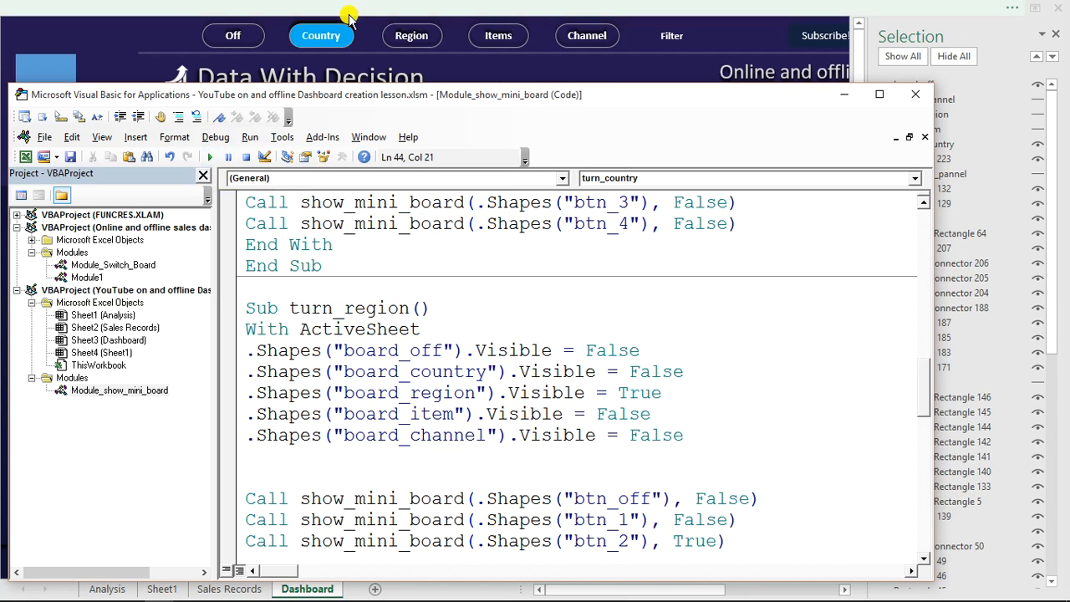
click(490, 414)
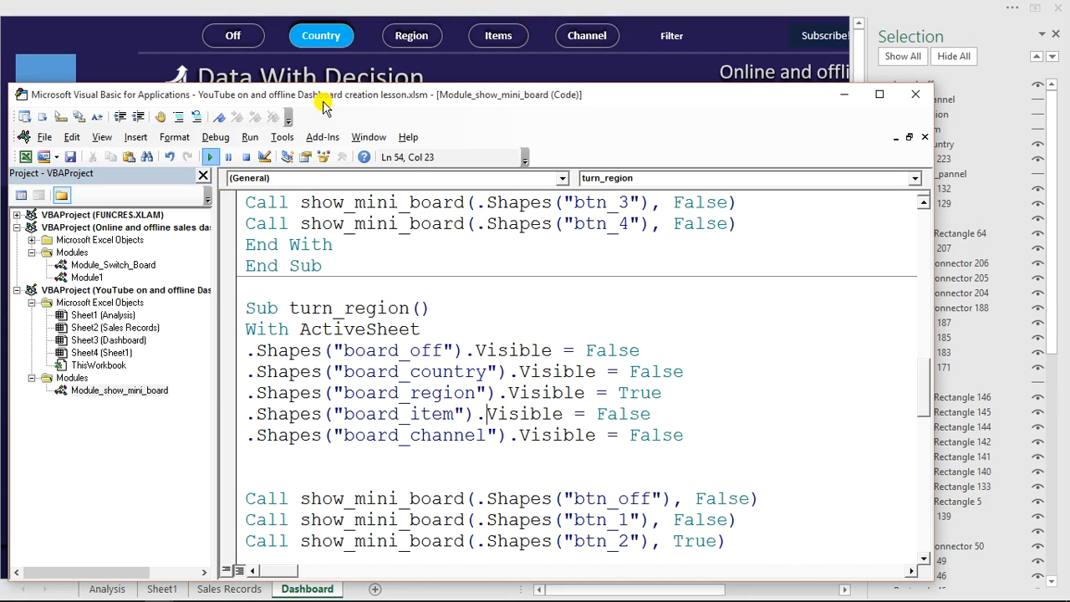
click(411, 46)
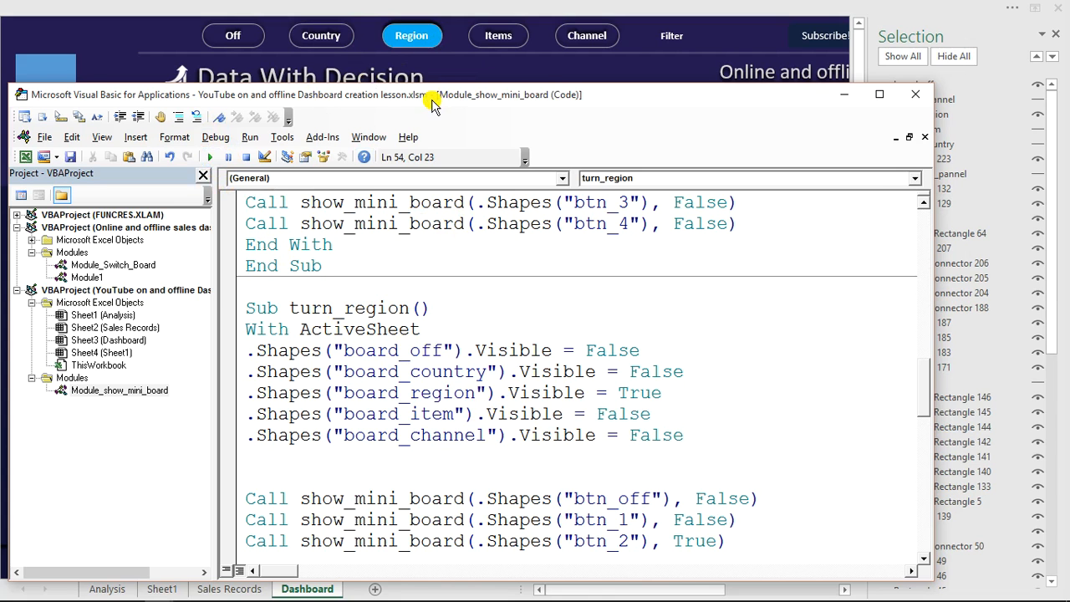
Minimize the code editor and close the Selection pane to reveal the full dashboard.
click(847, 95)
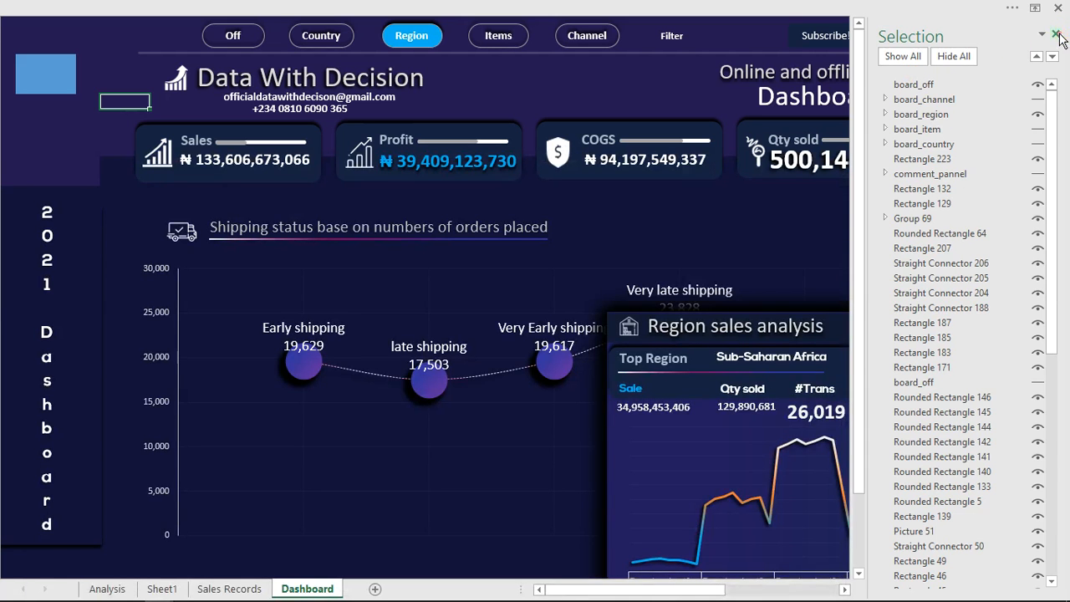
click(1059, 37)
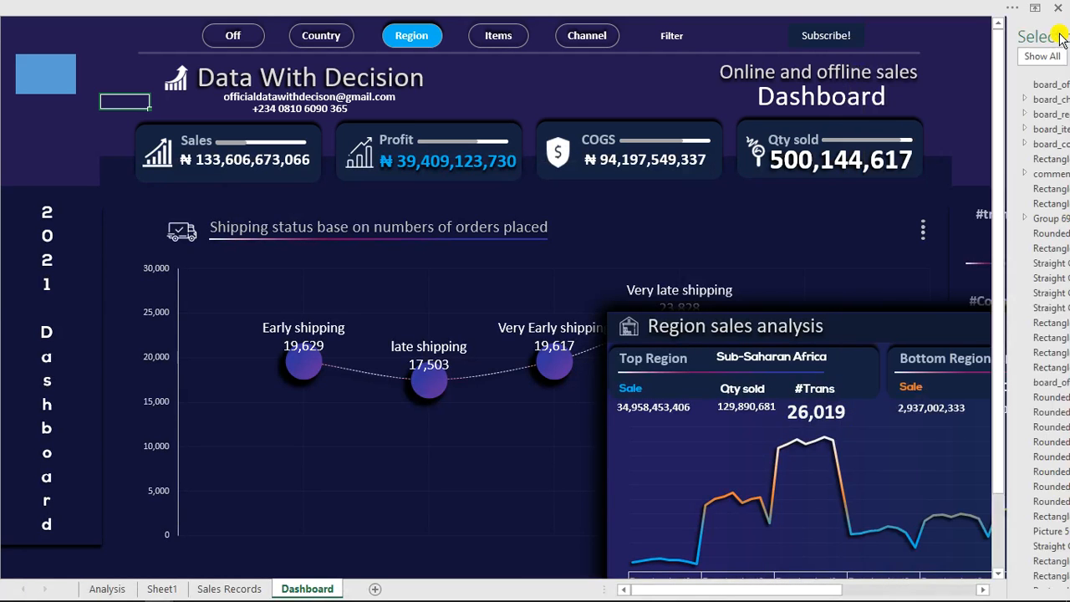
click(250, 33)
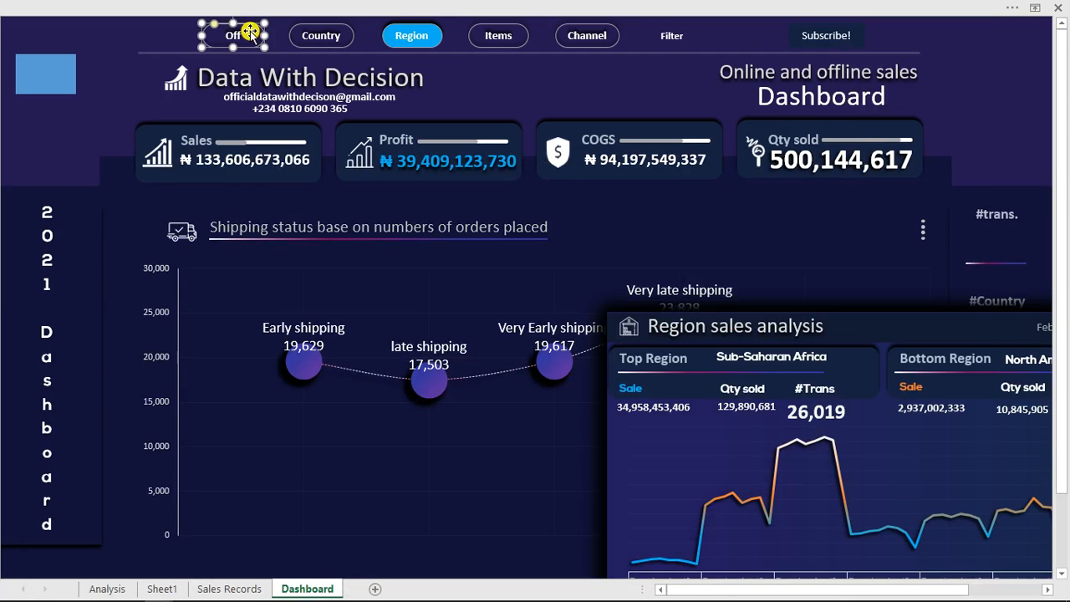
right_click(250, 33)
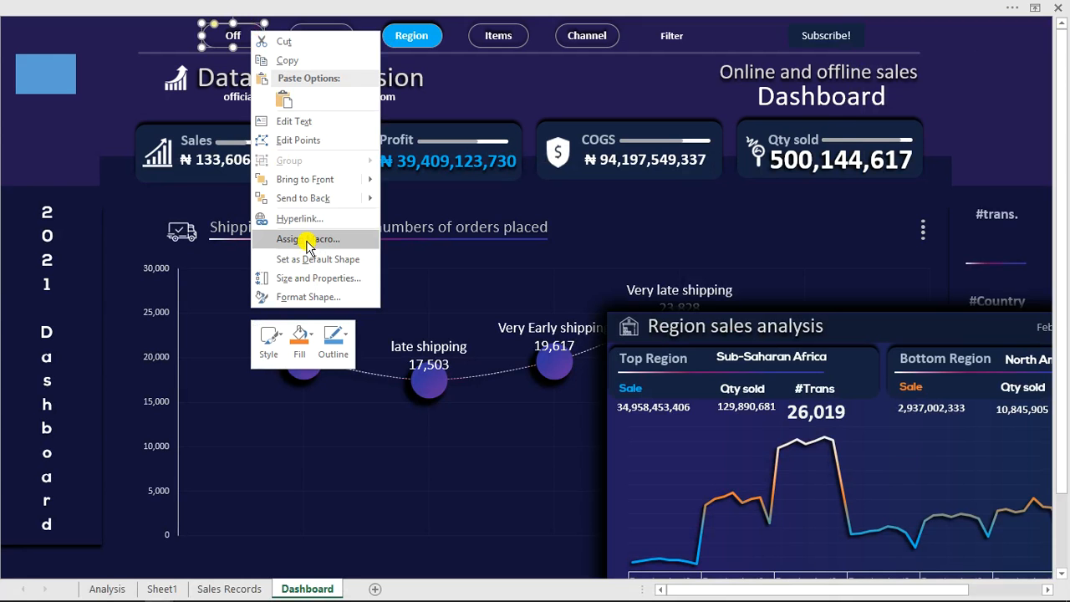
click(307, 240)
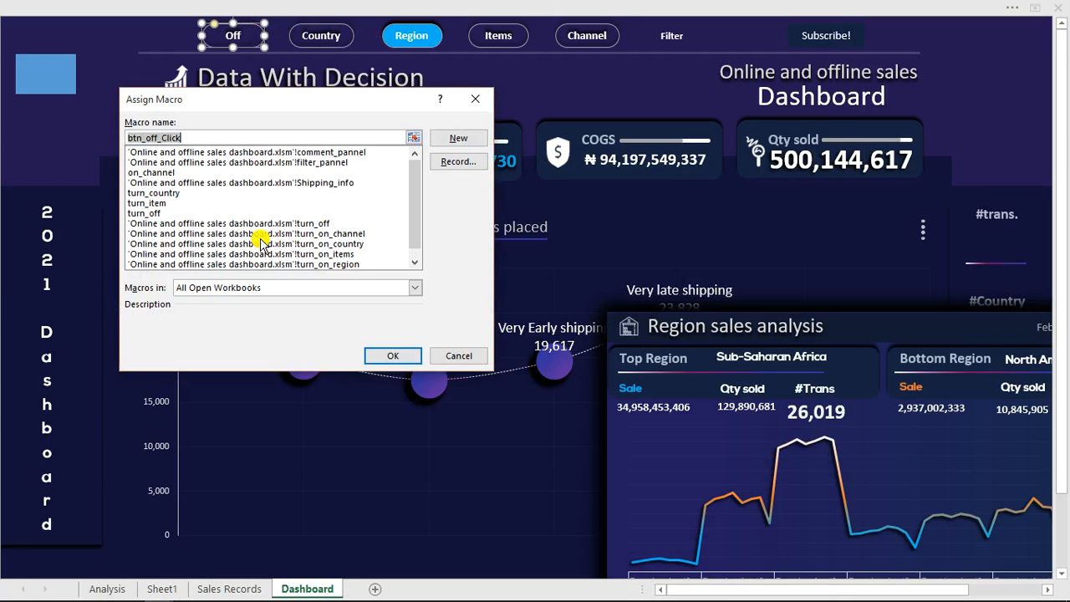
click(479, 99)
Switch to the Online and offline sales dashboard workbook and close it without saving the changes.
mouse_move(224, 596)
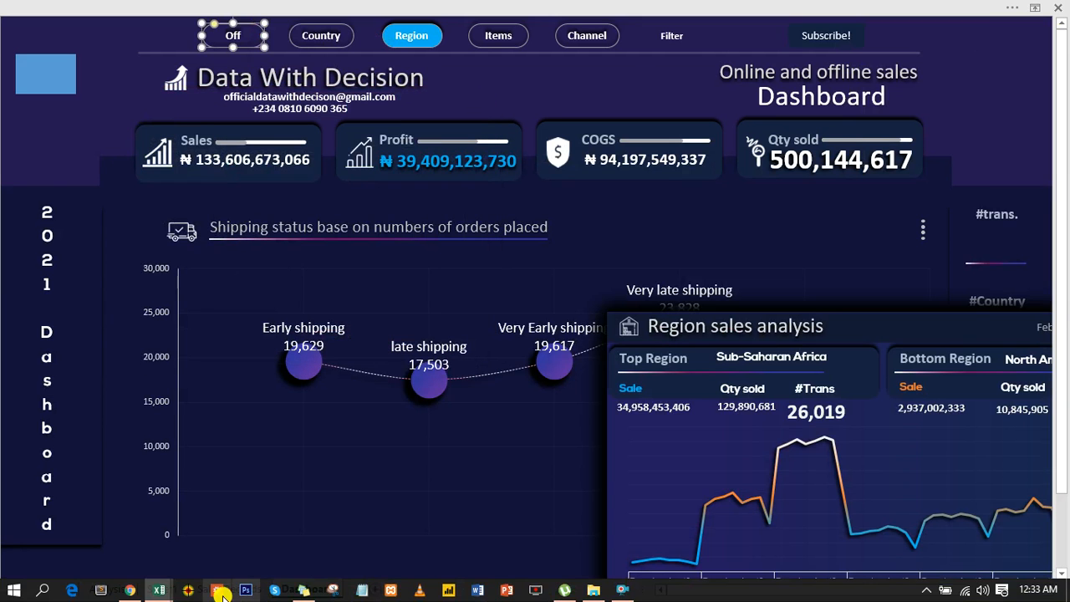
mouse_move(164, 592)
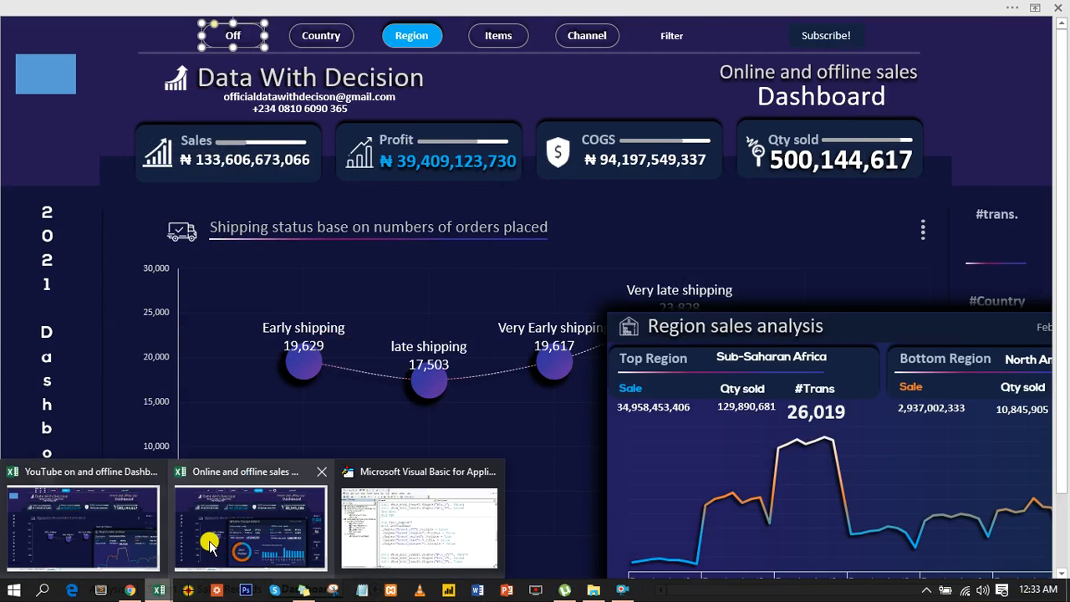
click(209, 540)
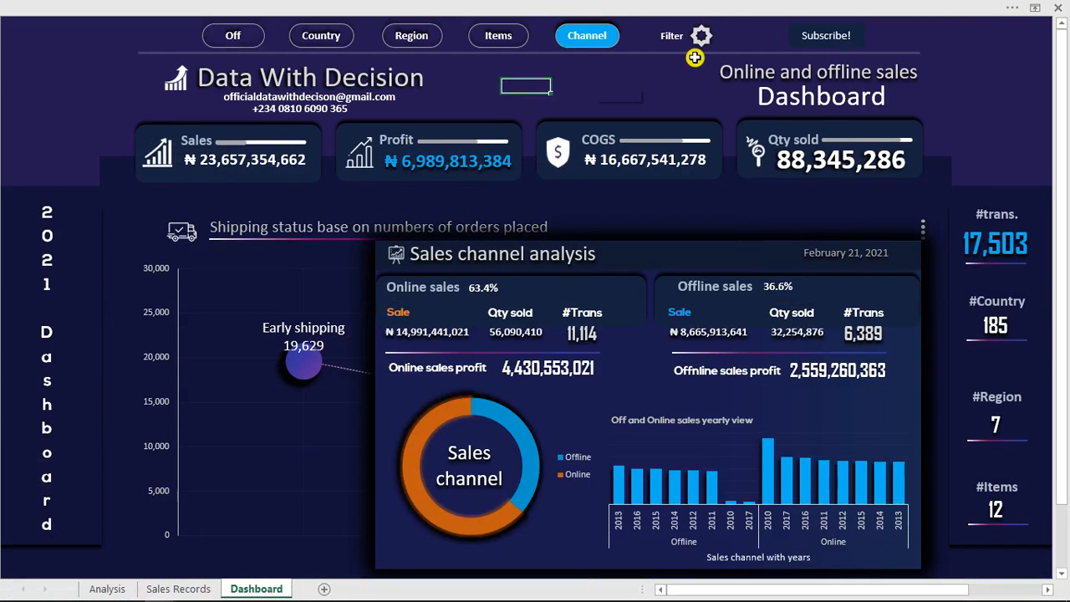
click(1058, 10)
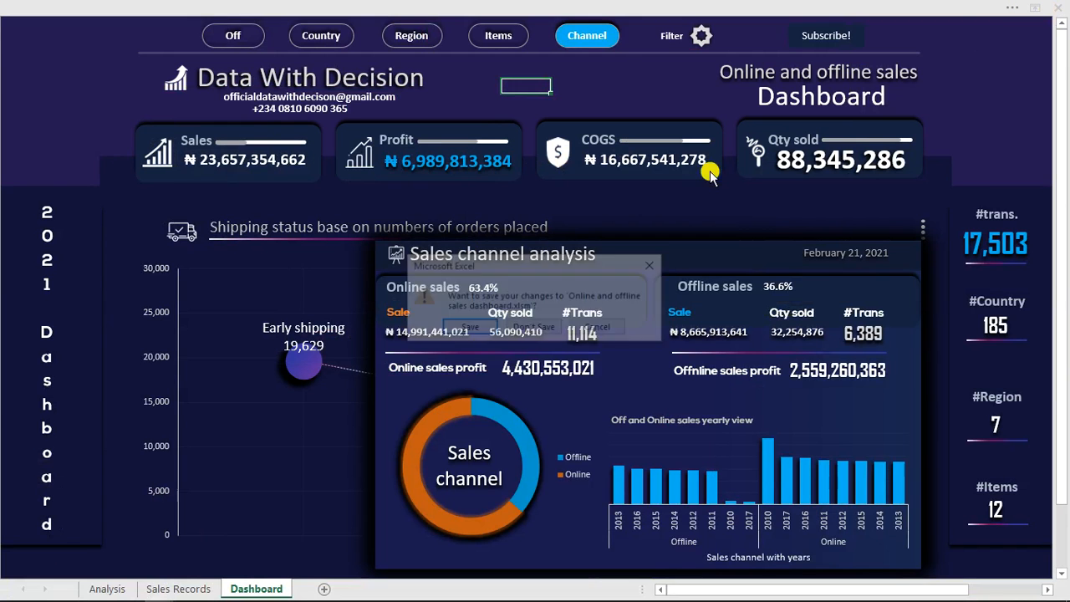
click(527, 328)
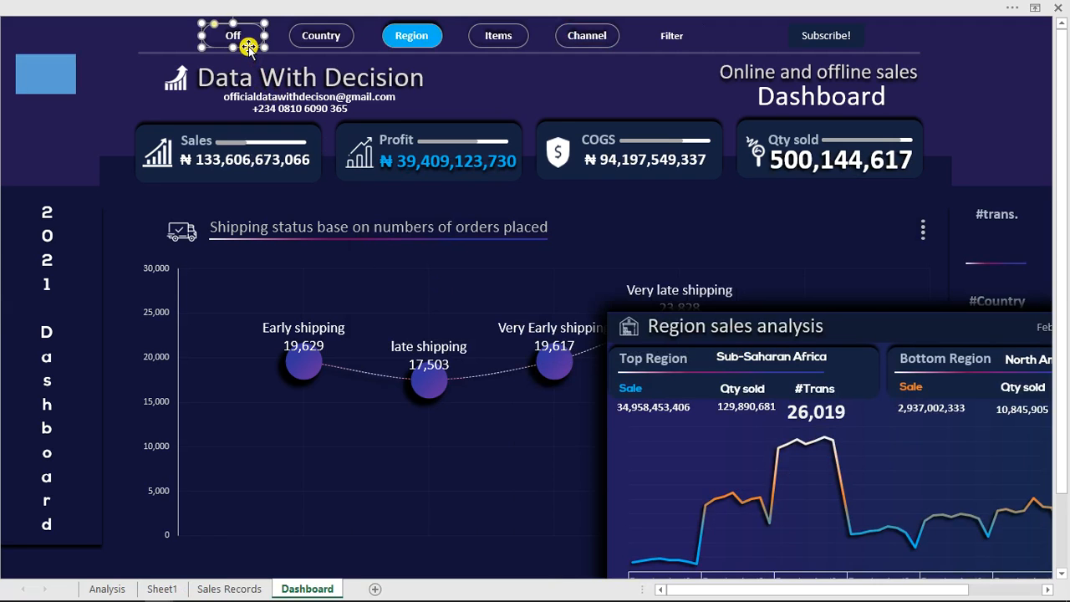
Assign the turn_off macro to the Off button on the dashboard.
right_click(248, 46)
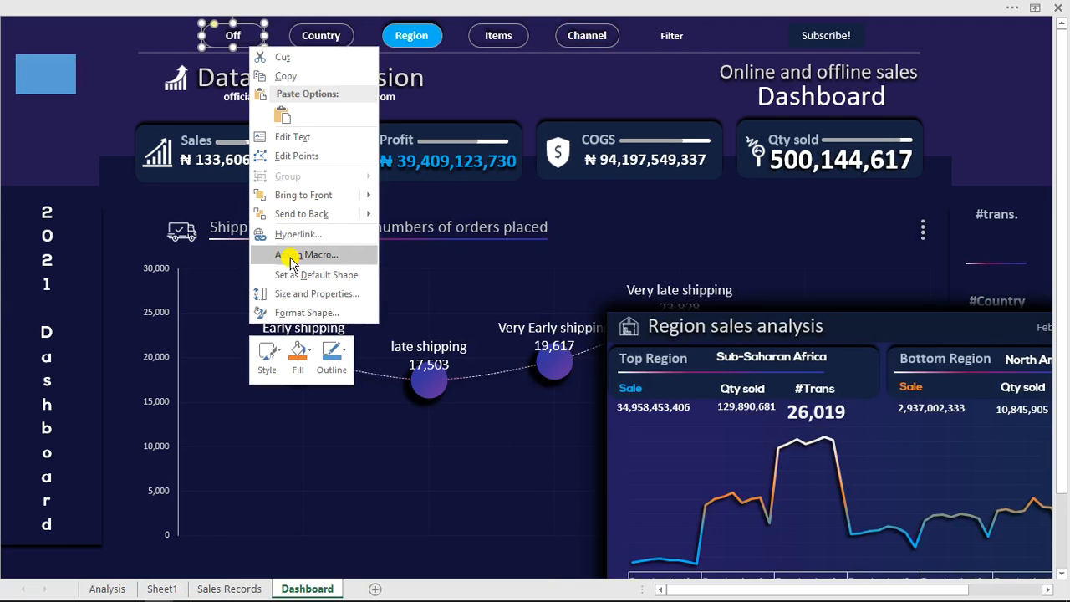
click(297, 255)
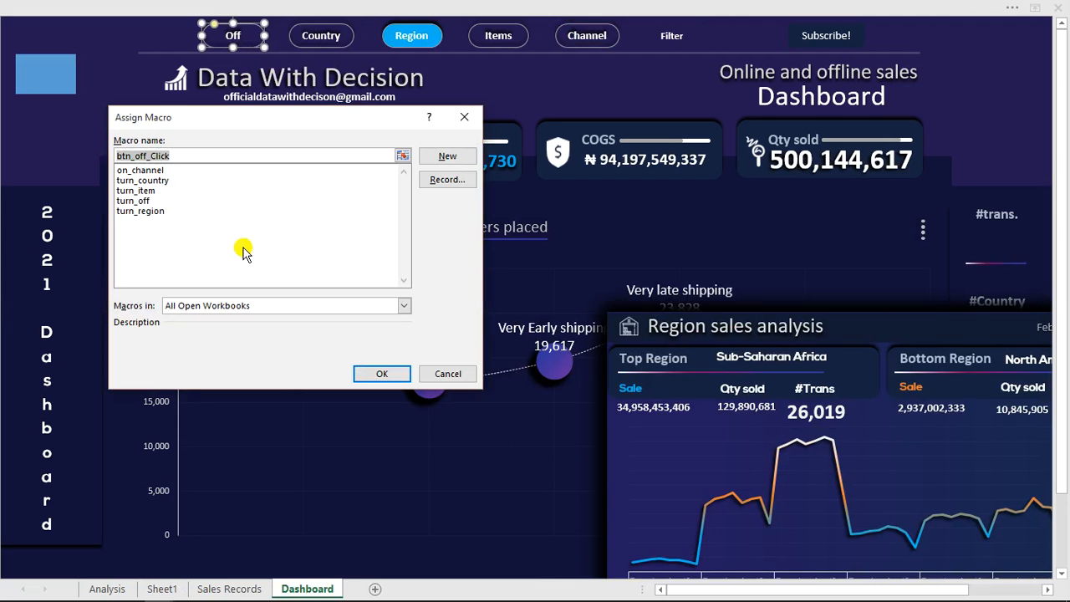
double_click(145, 200)
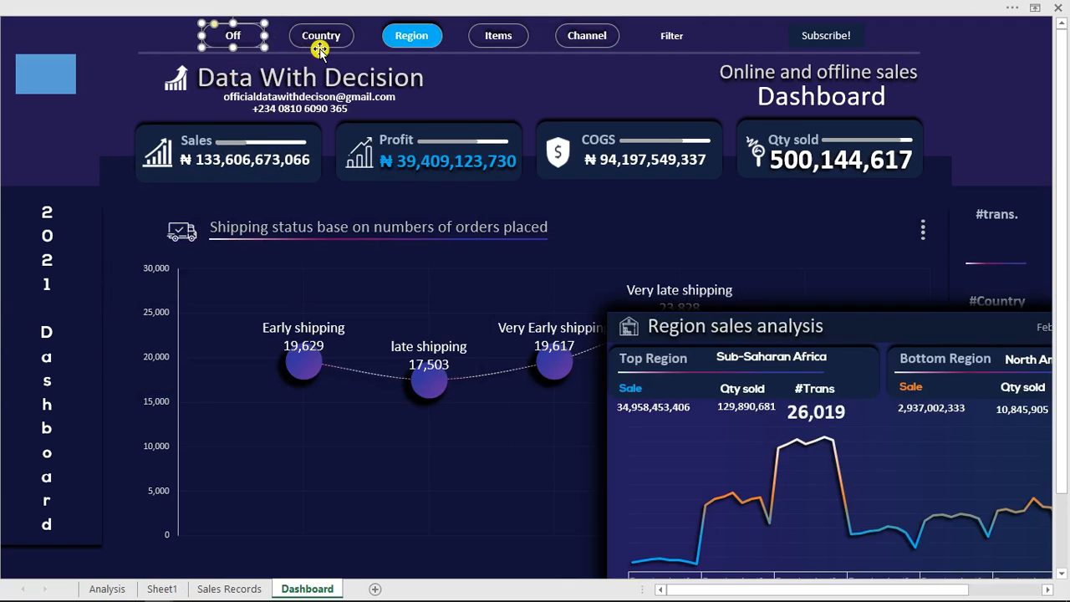
Assign the on_channel macro to the Country button on the dashboard.
ctrl+click(320, 49)
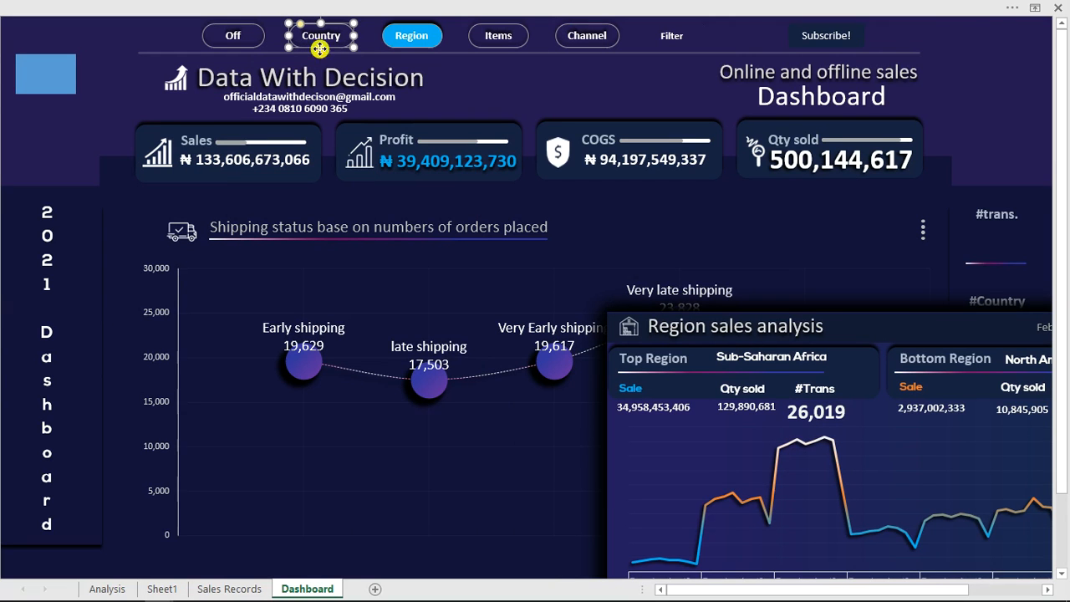
right_click(321, 49)
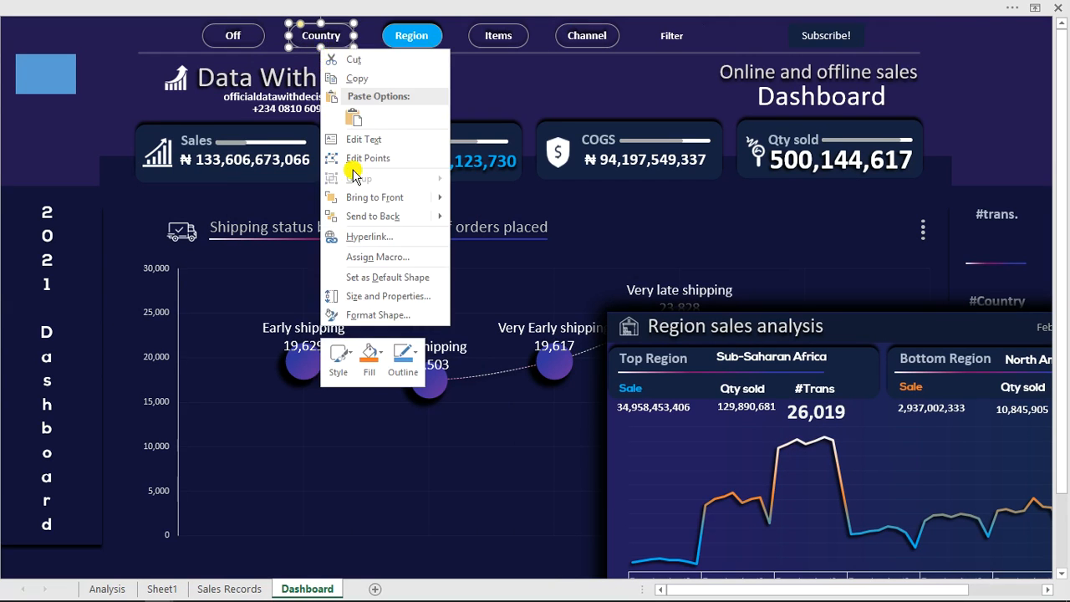
click(374, 257)
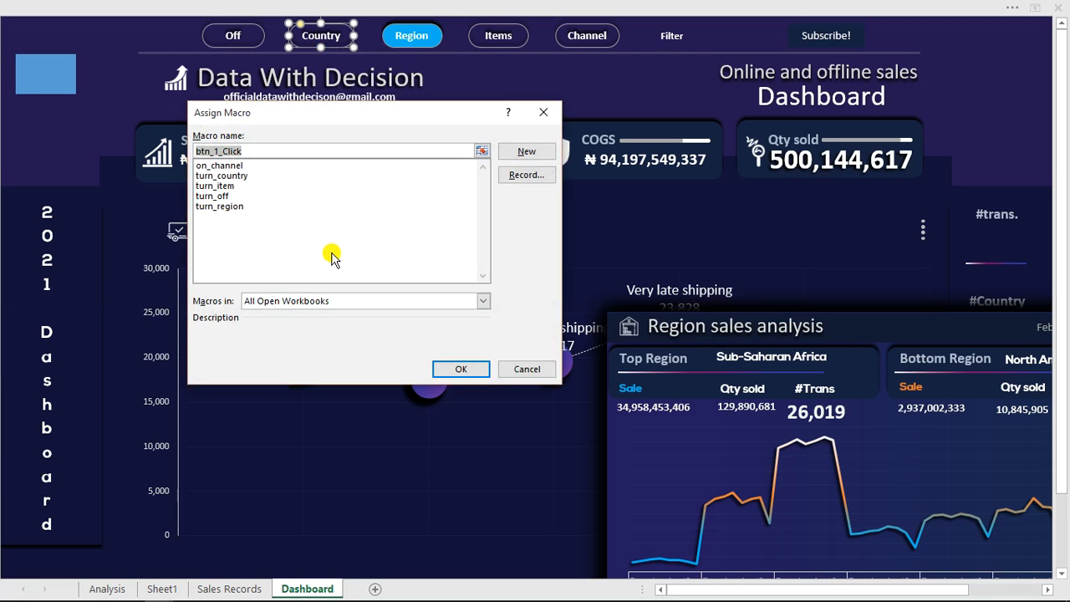
click(213, 166)
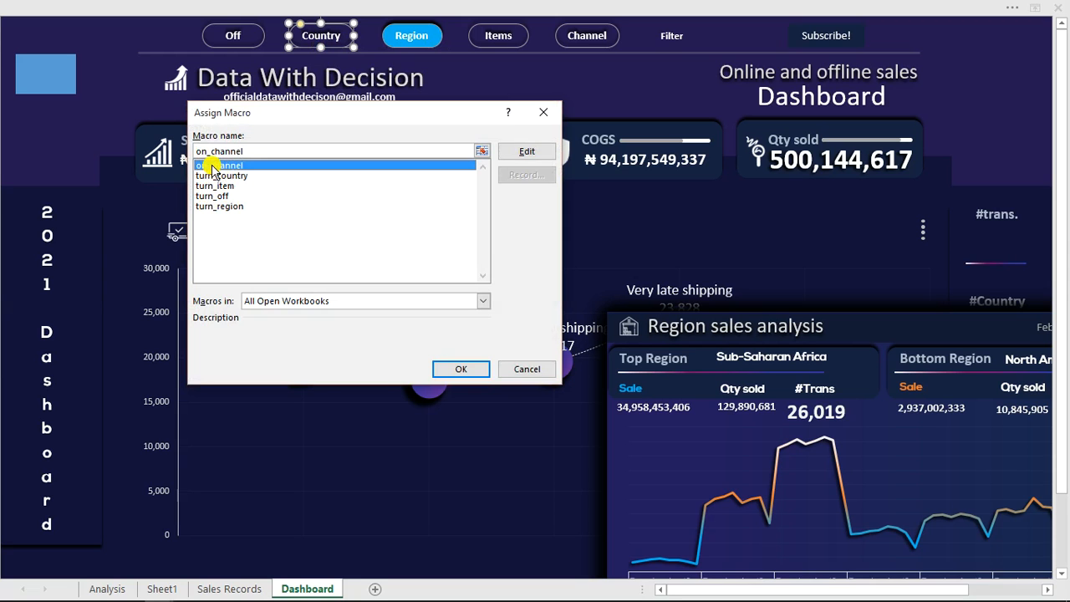
double_click(213, 166)
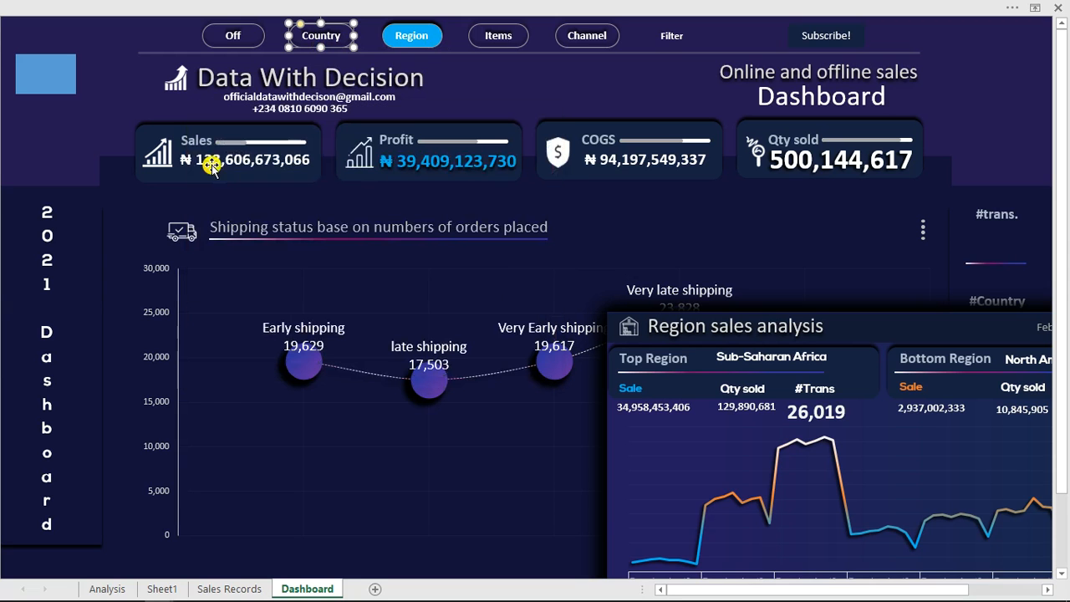
Assign the turn_region macro to the Region button on the dashboard.
click(411, 44)
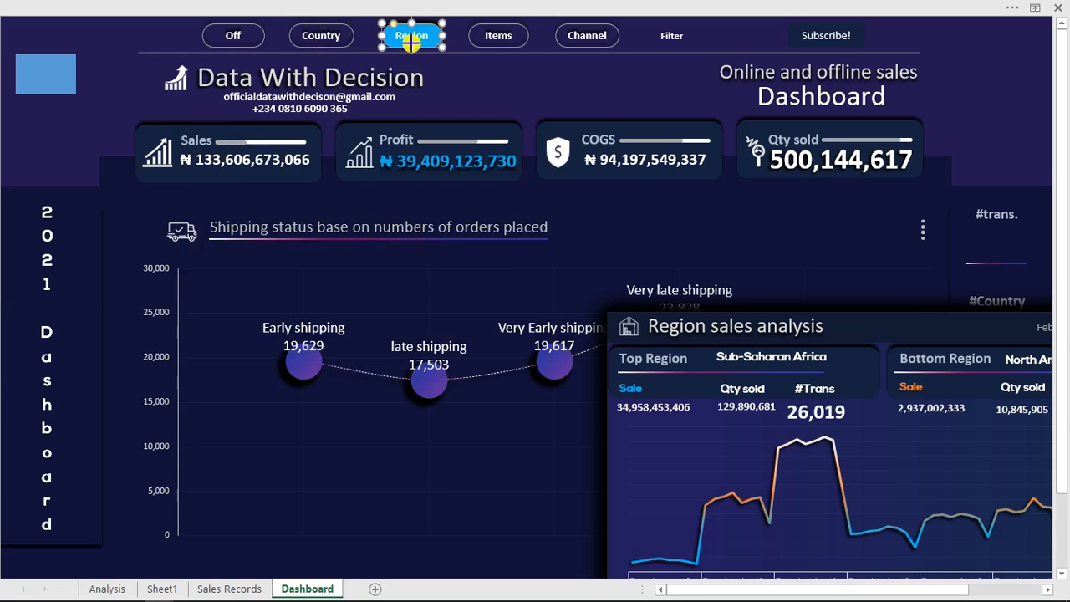
right_click(421, 93)
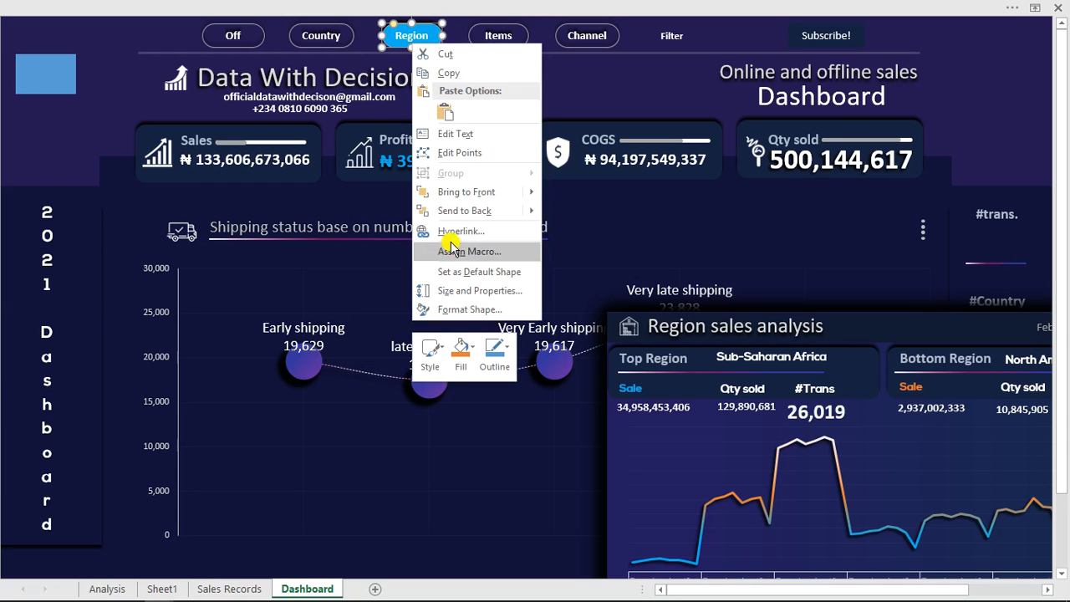
click(451, 250)
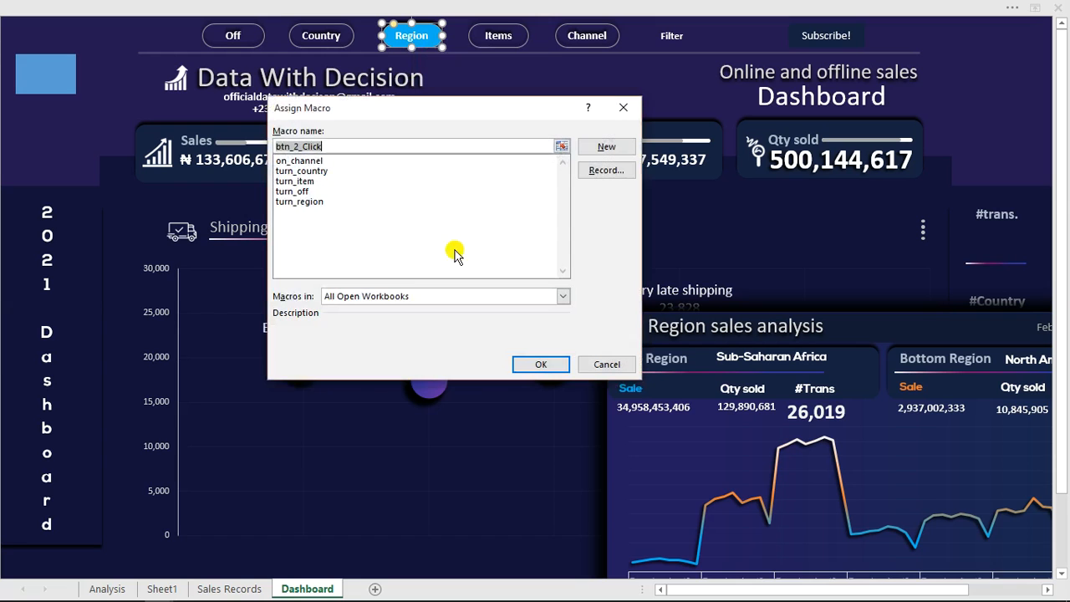
click(307, 203)
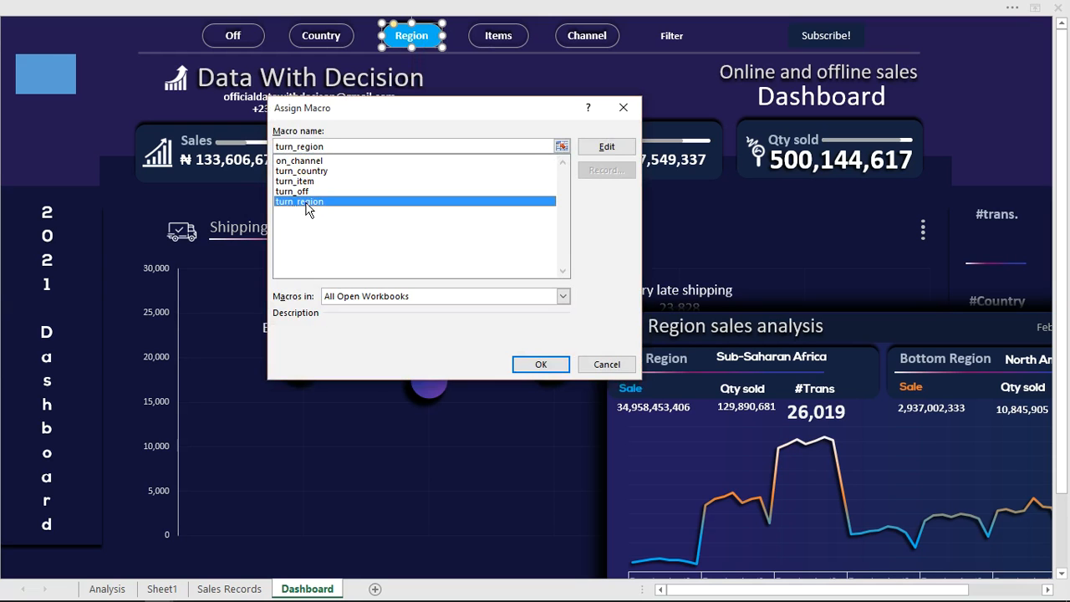
double_click(307, 203)
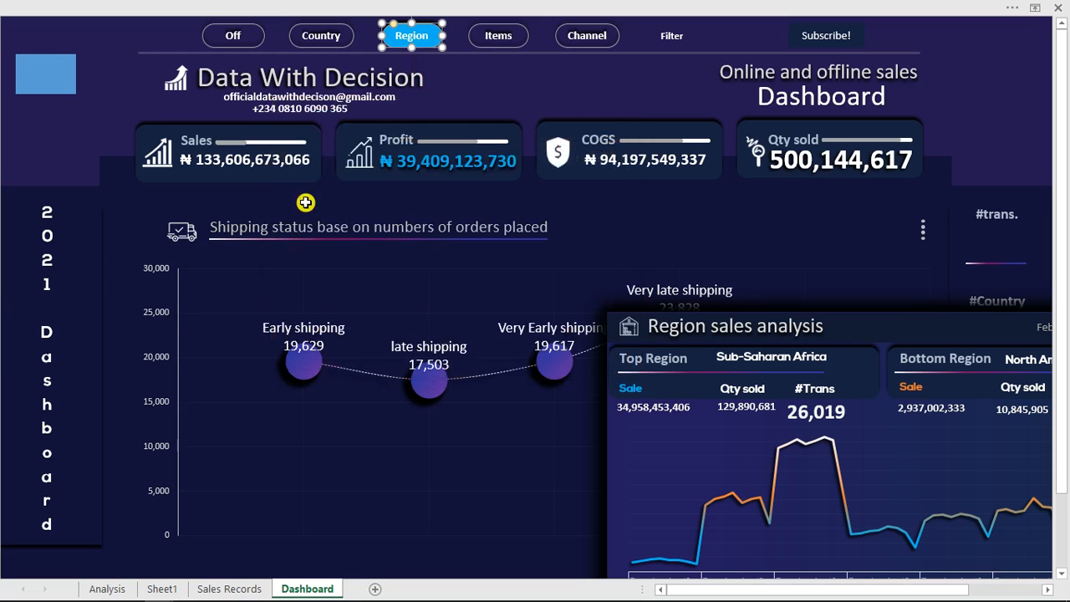
Assign the turn_item macro to the Items button on the dashboard.
click(502, 46)
right_click(503, 45)
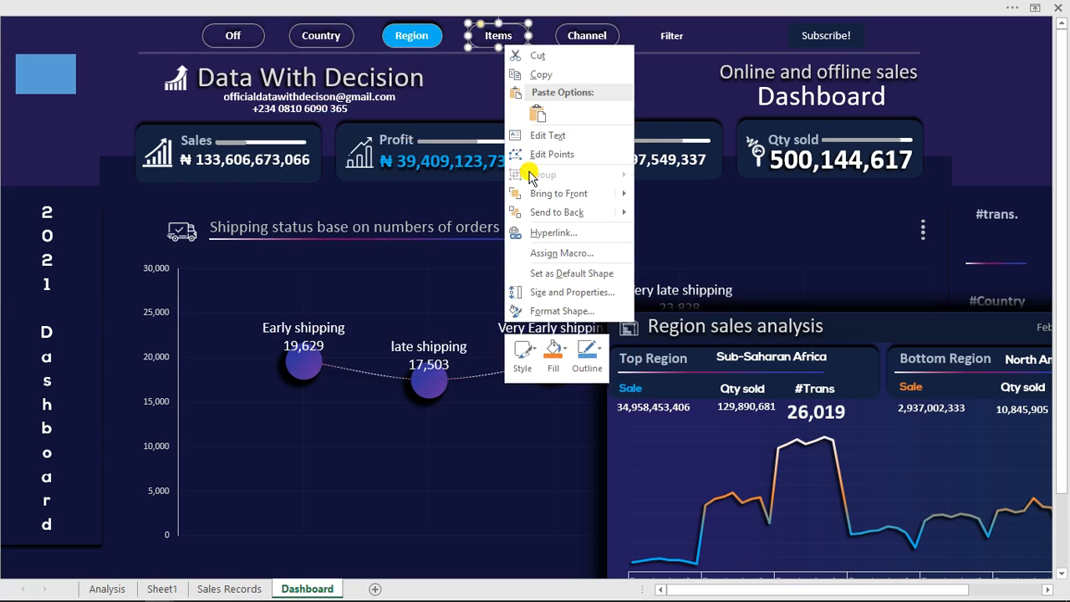
click(542, 252)
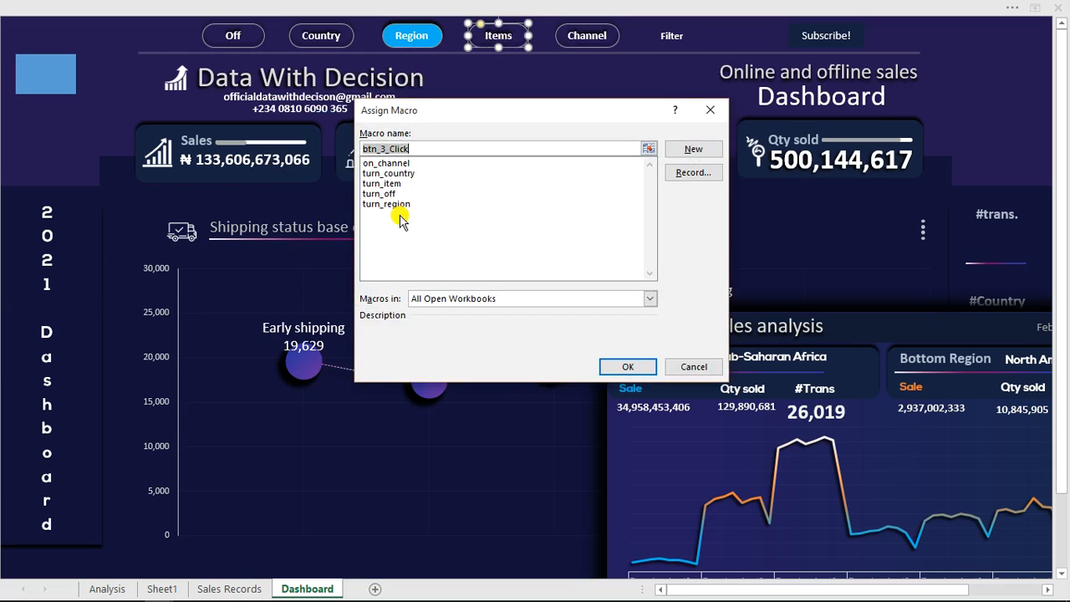
click(386, 184)
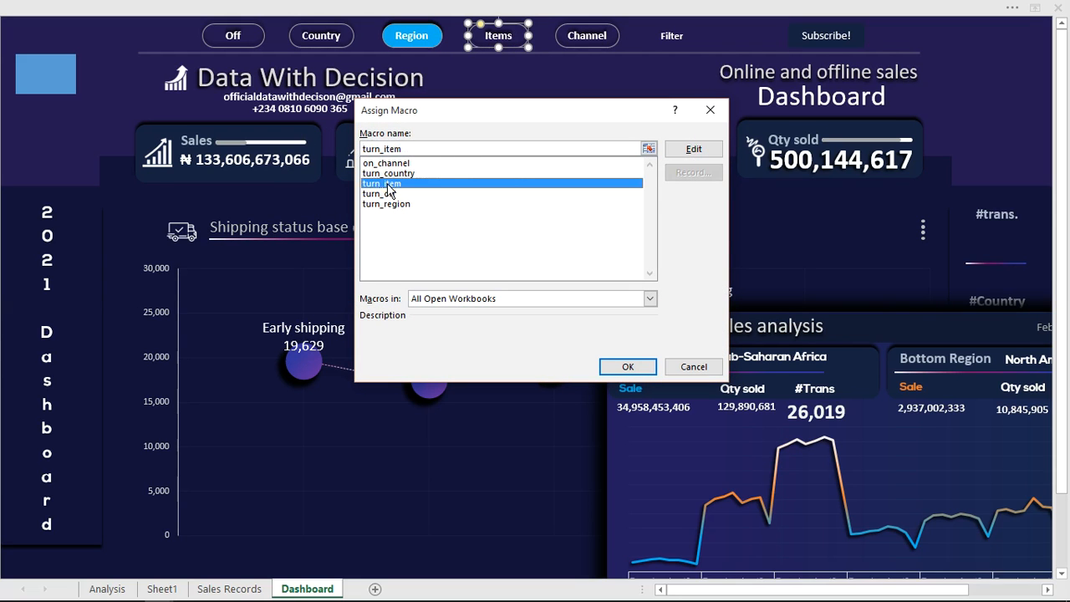
double_click(388, 191)
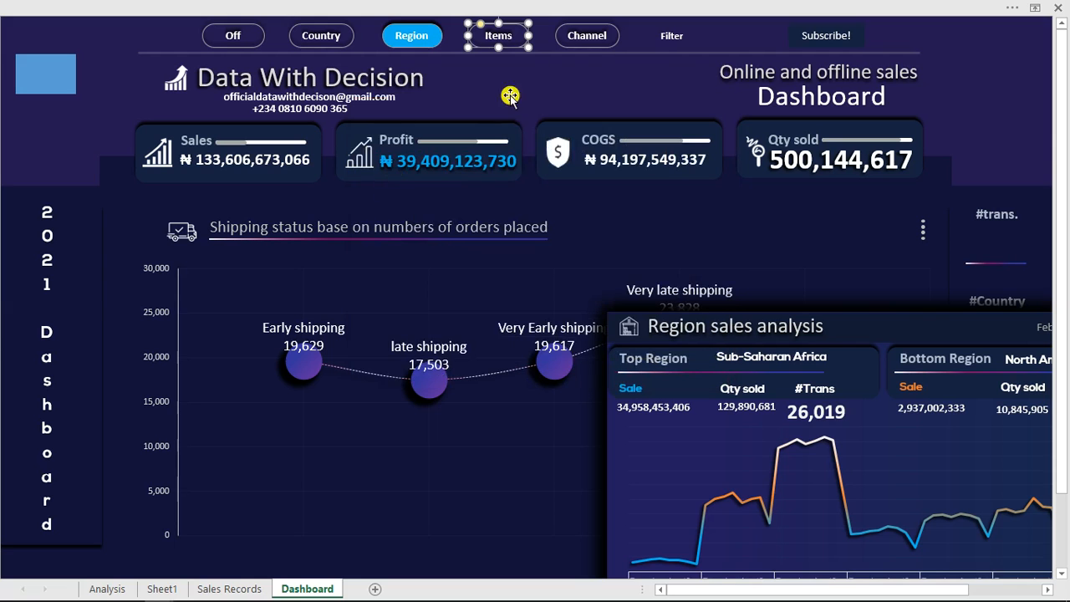
Assign the on_channel macro to the Channel button on the dashboard.
click(592, 47)
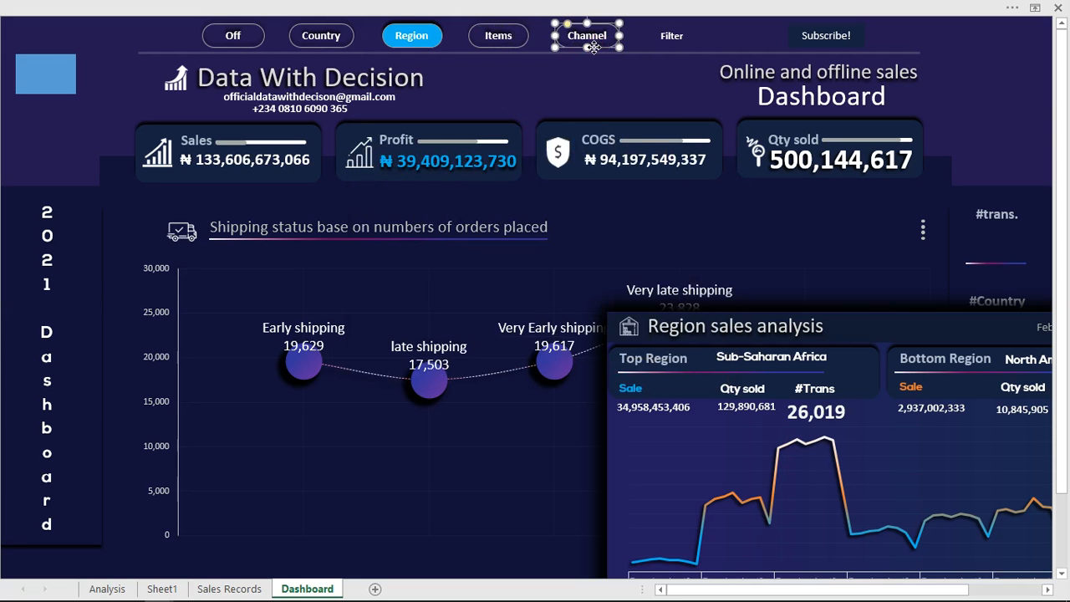
right_click(593, 48)
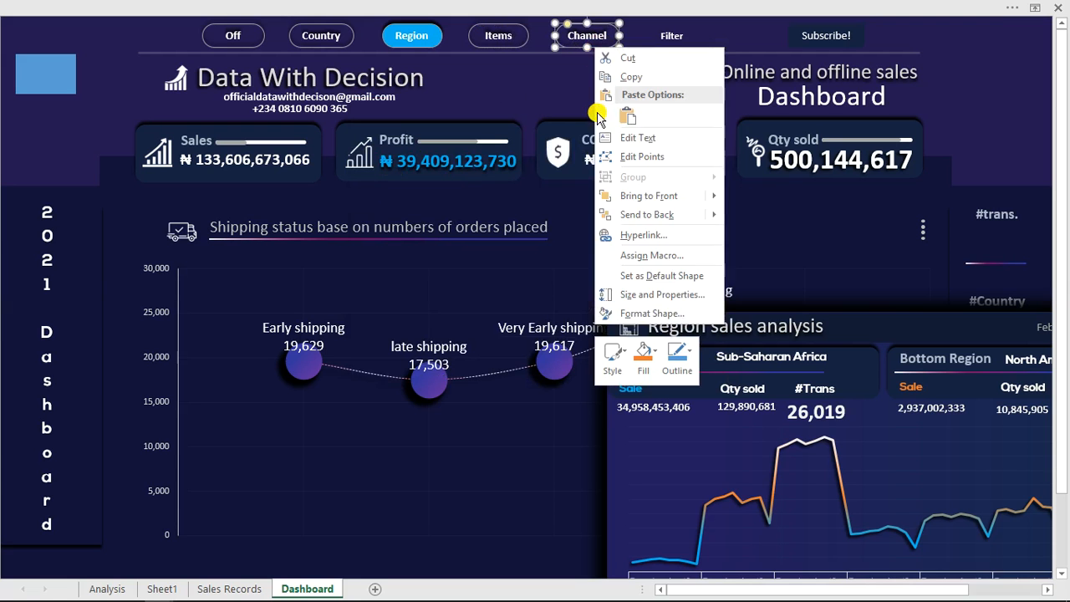
click(641, 257)
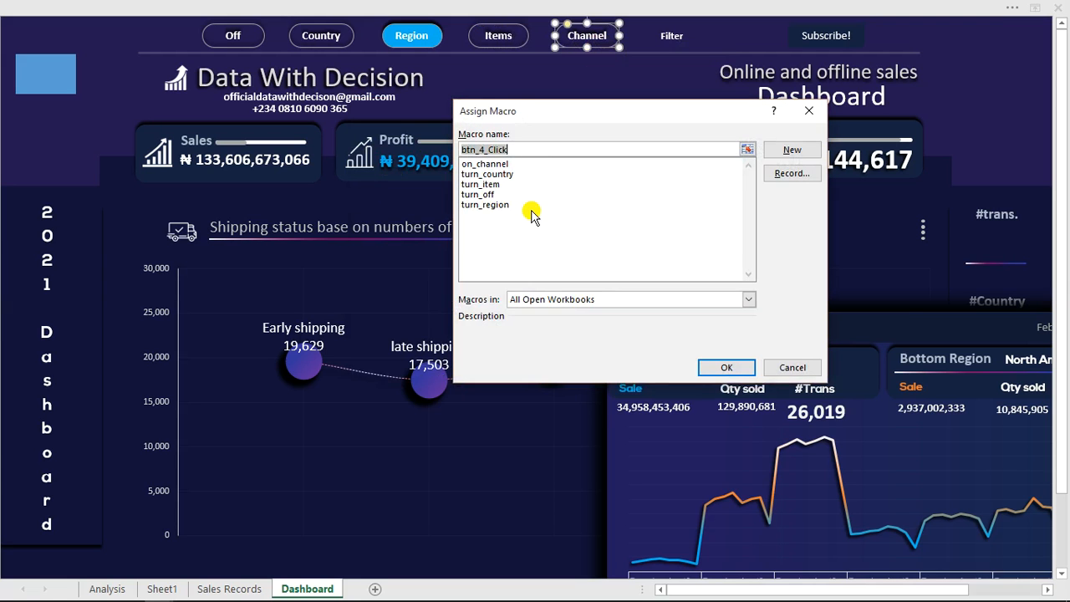
click(499, 165)
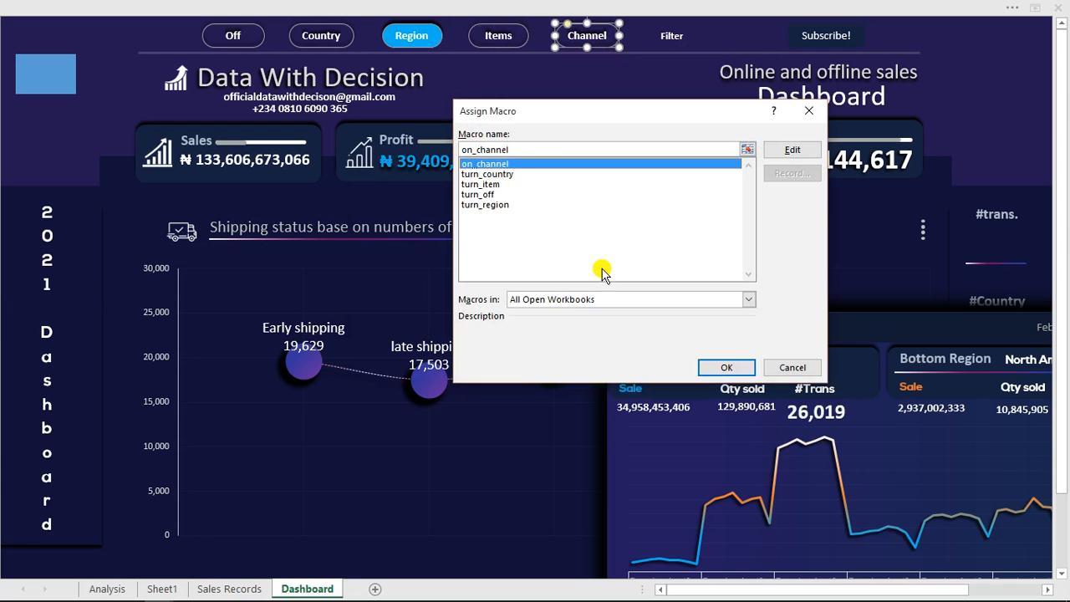
click(717, 367)
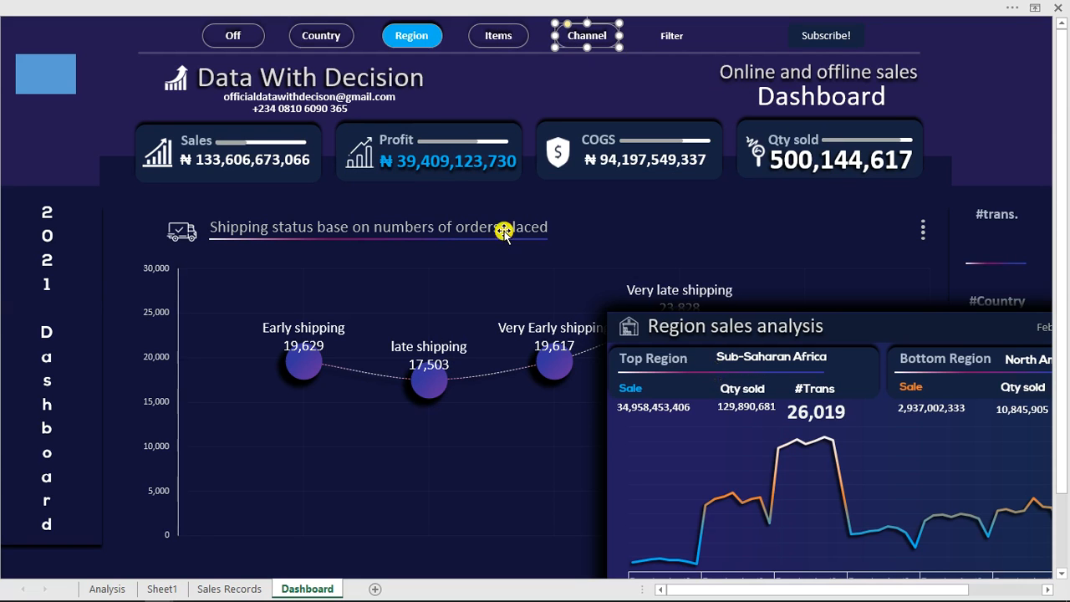
Deselect the Channel button and test which analysis board the Country button switches on.
click(92, 106)
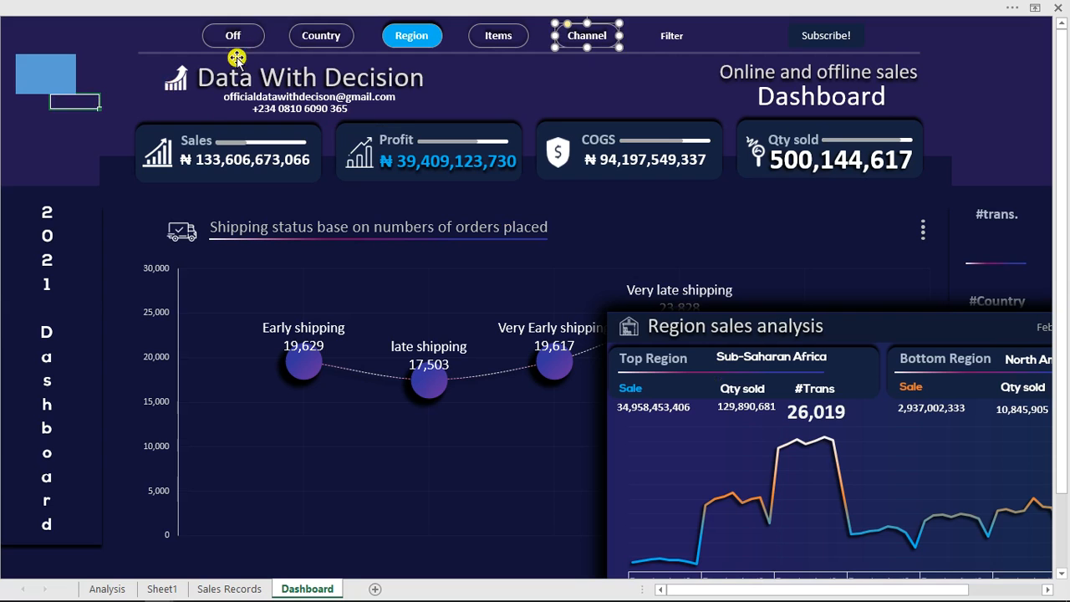
click(313, 42)
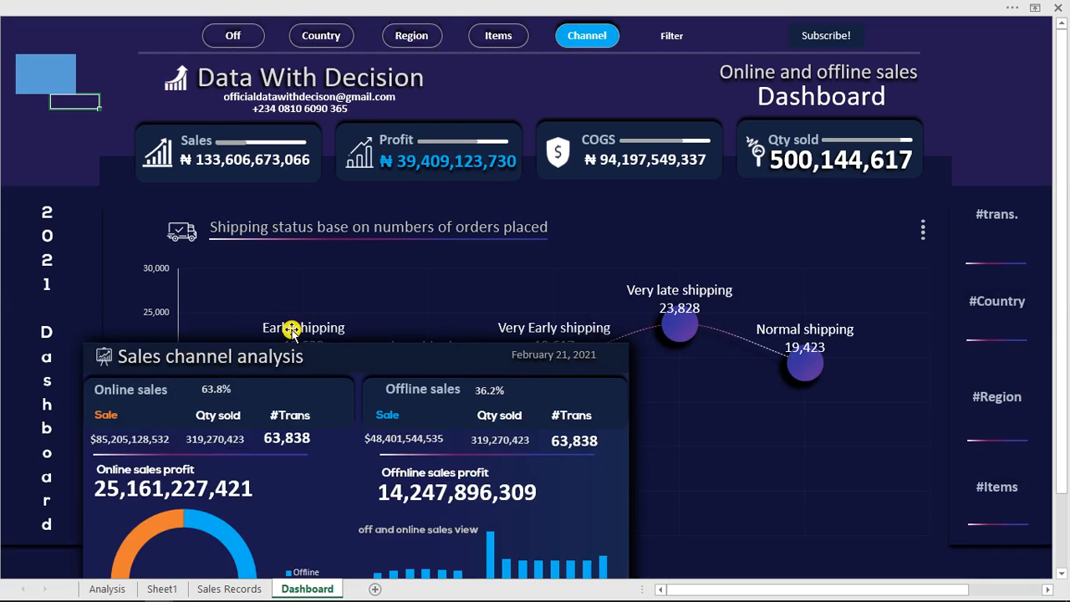
click(321, 42)
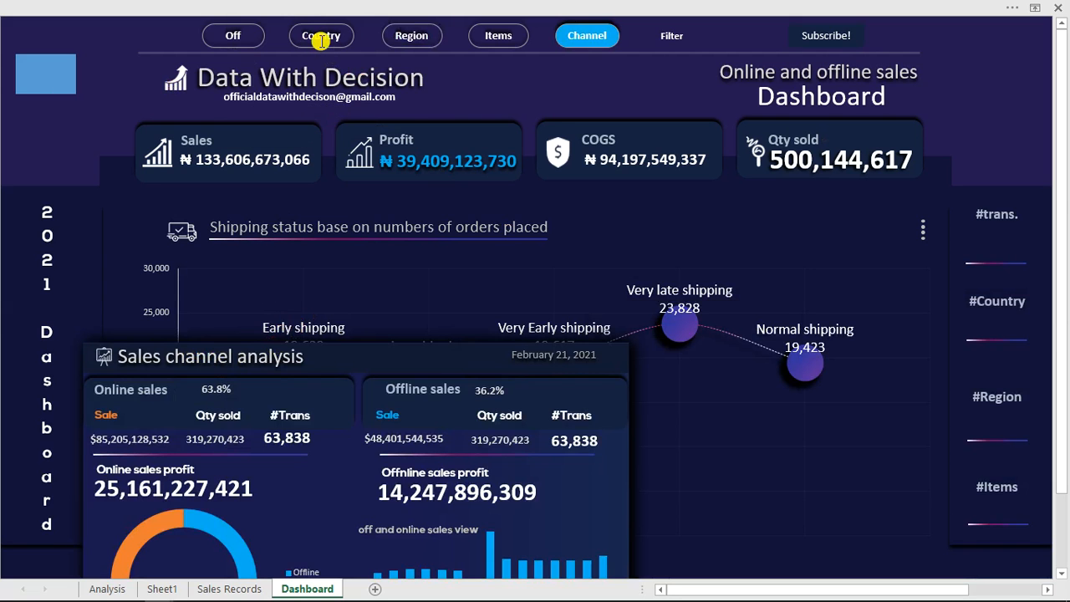
Reassign the Country button to the turn_country macro and deselect the button.
click(321, 41)
right_click(320, 45)
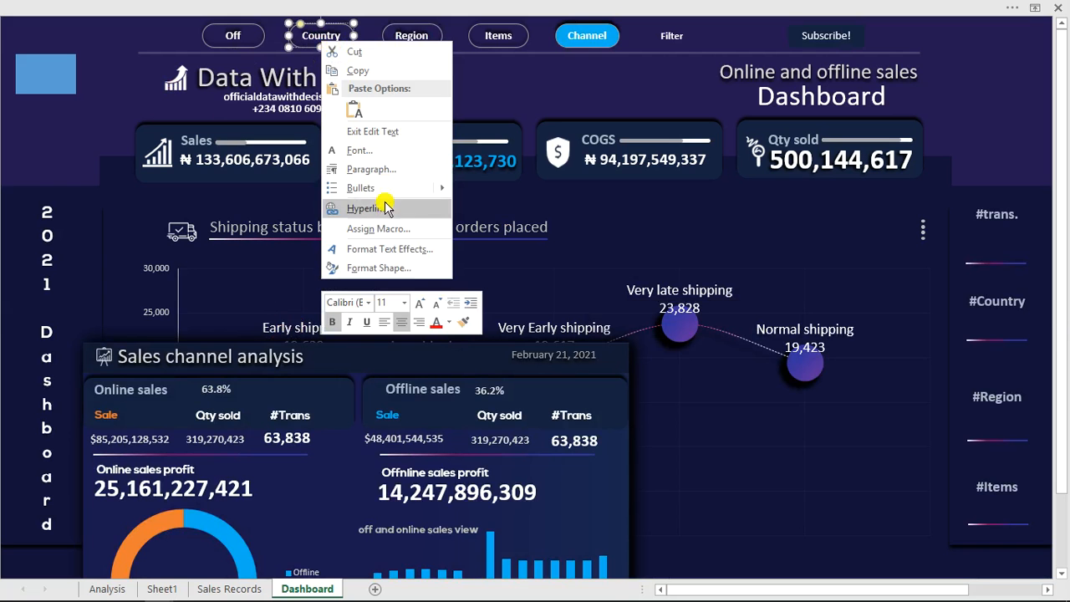
click(379, 229)
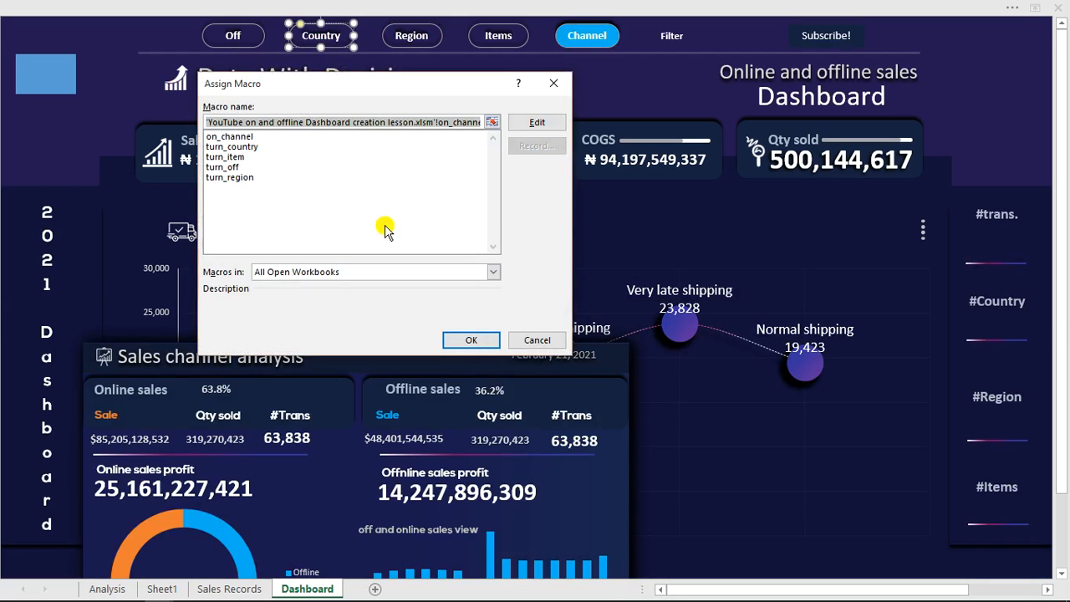
double_click(234, 148)
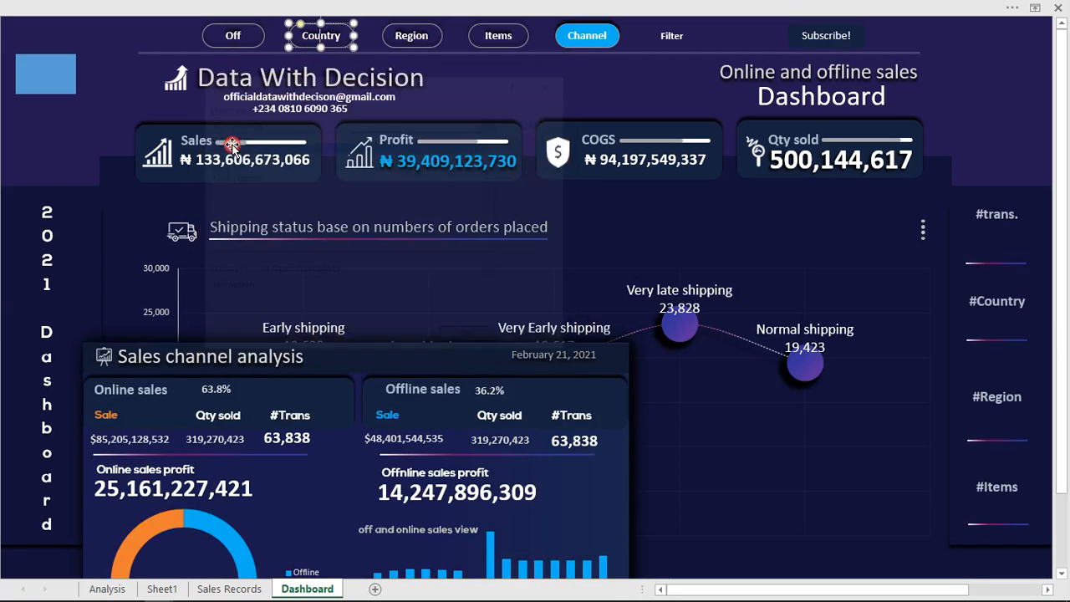
drag(52, 96, 101, 112)
click(101, 112)
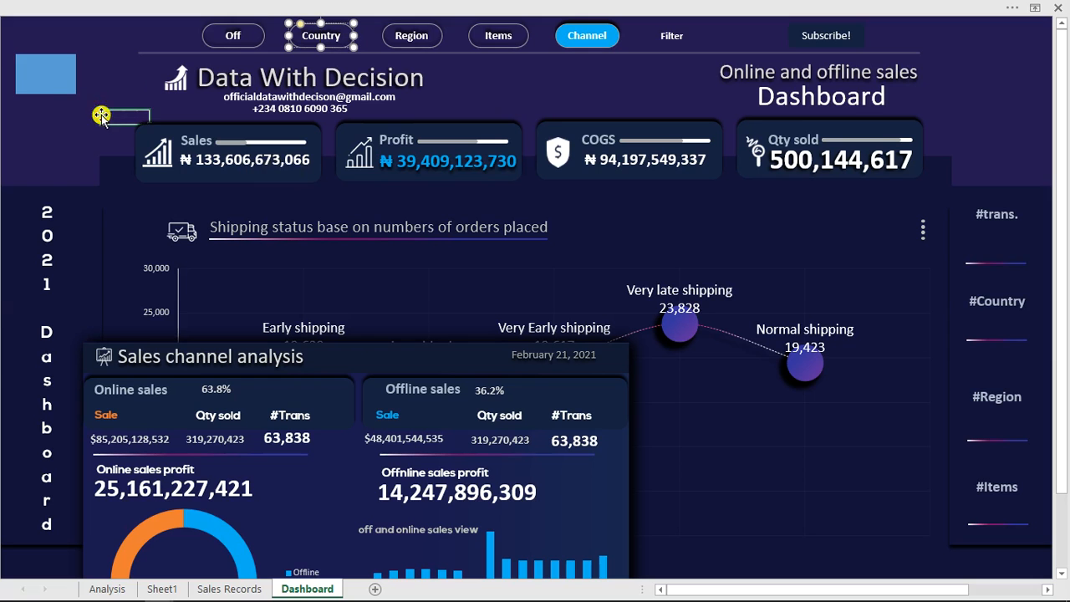
Test the Country, Region, Items, Channel and Off buttons in order to check the board each one displays.
click(306, 44)
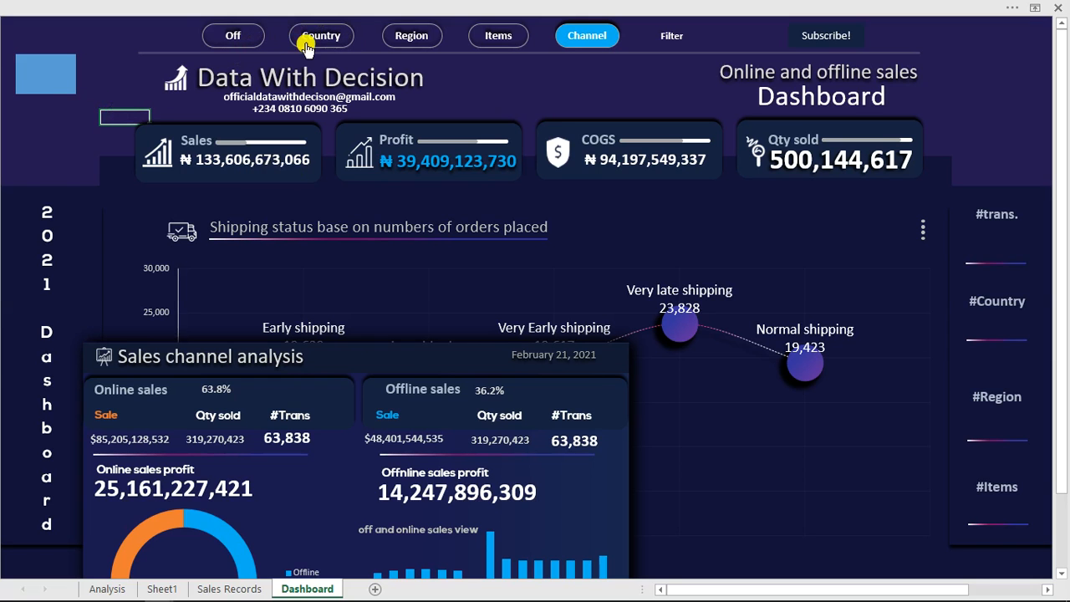
click(414, 44)
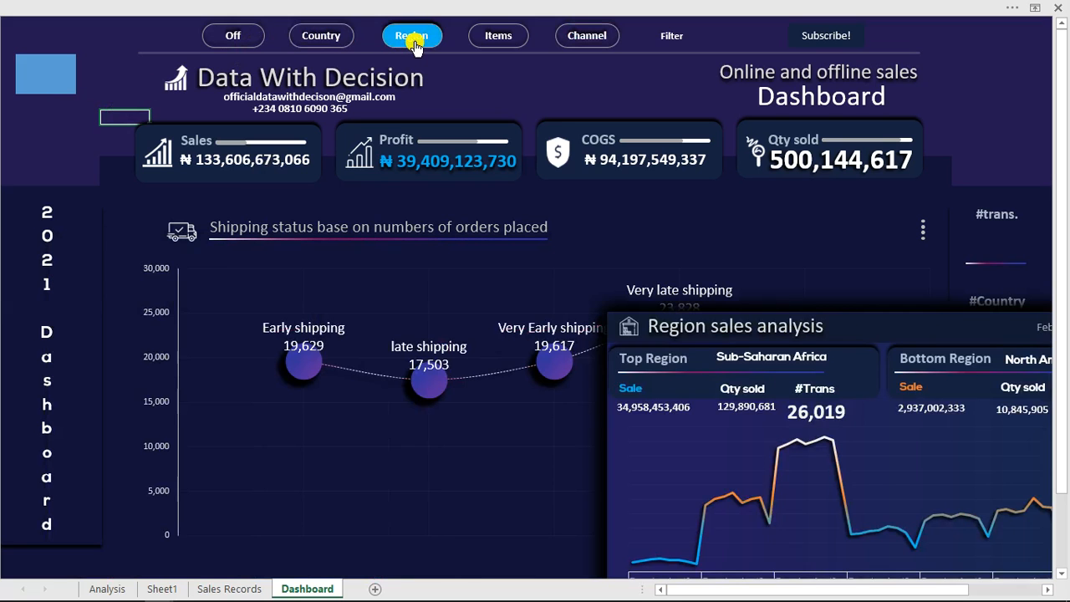
click(487, 45)
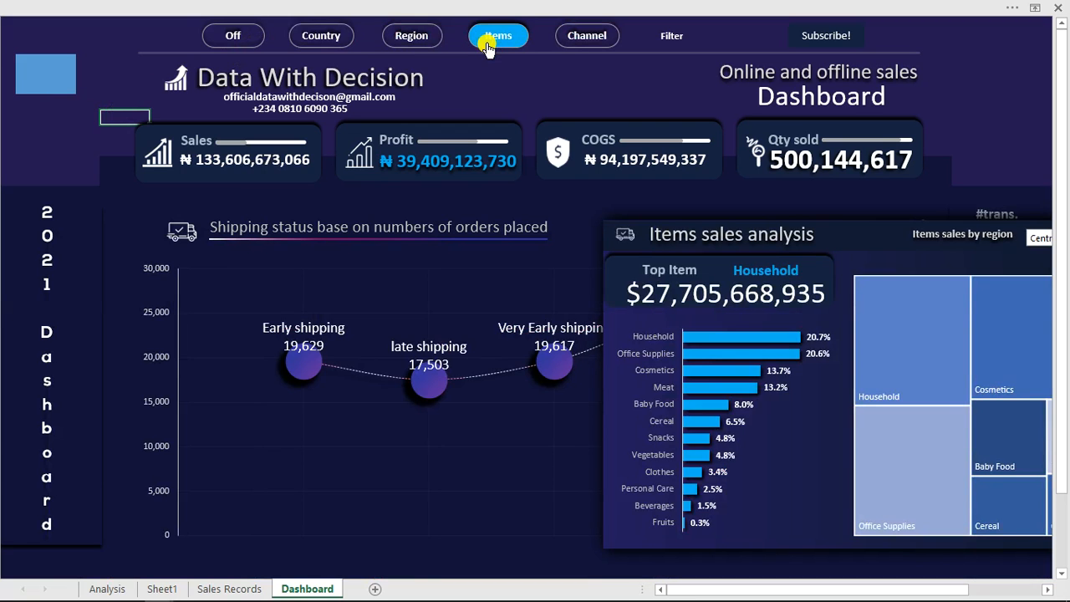
click(577, 44)
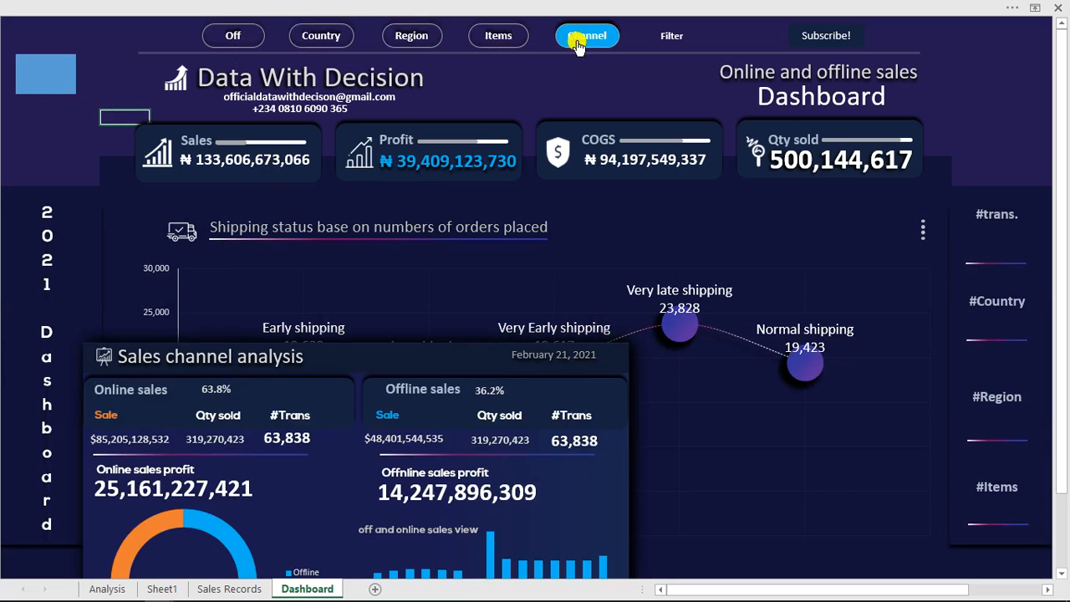
click(255, 38)
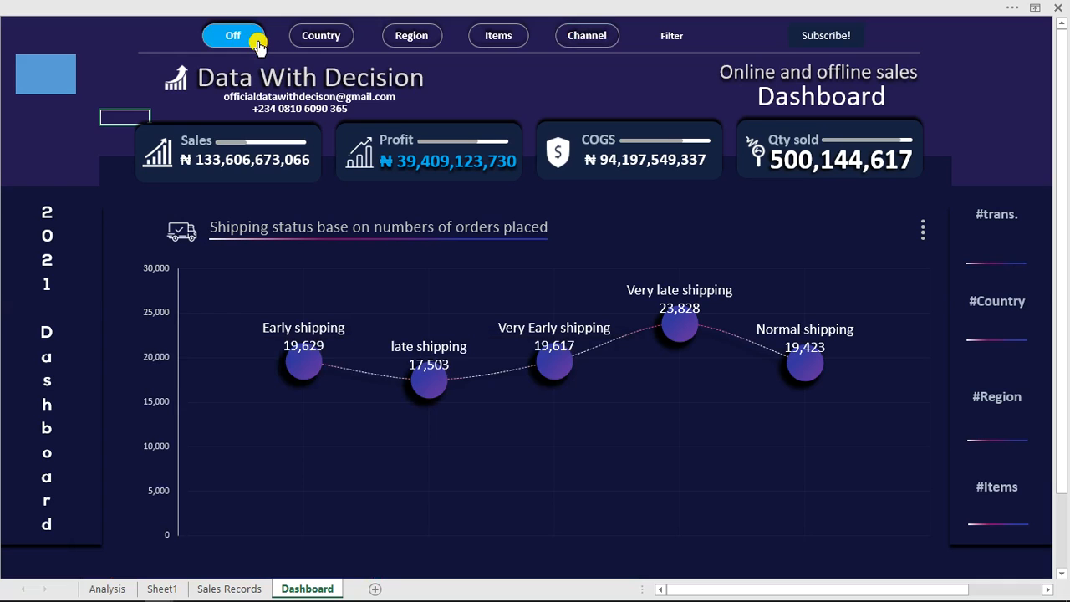
Set the fill transparency of the blue rectangle beside the dashboard title to 100% and deselect the shape.
click(63, 81)
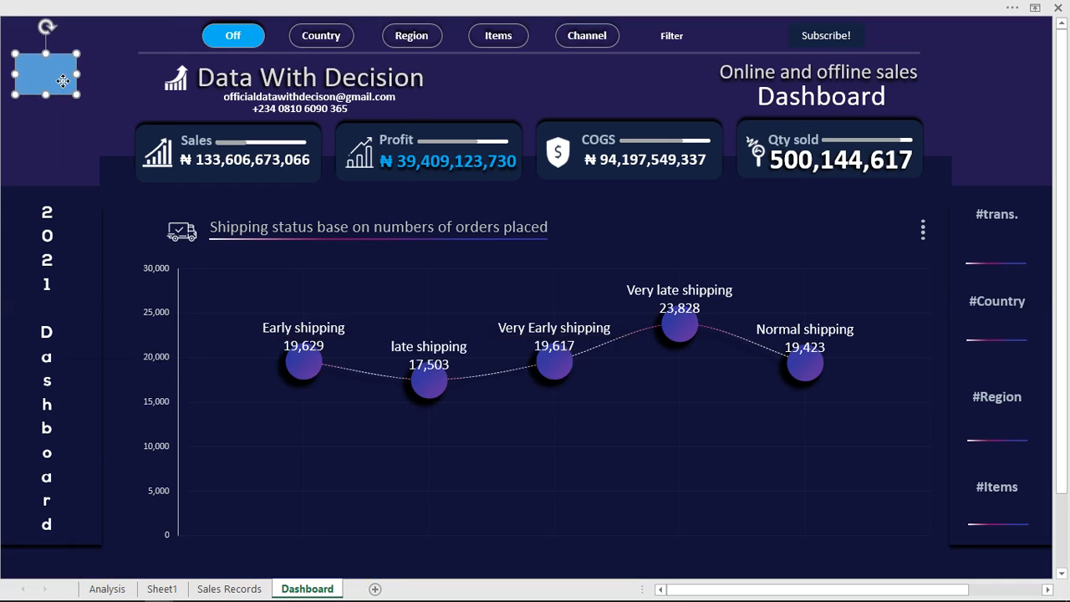
right_click(63, 81)
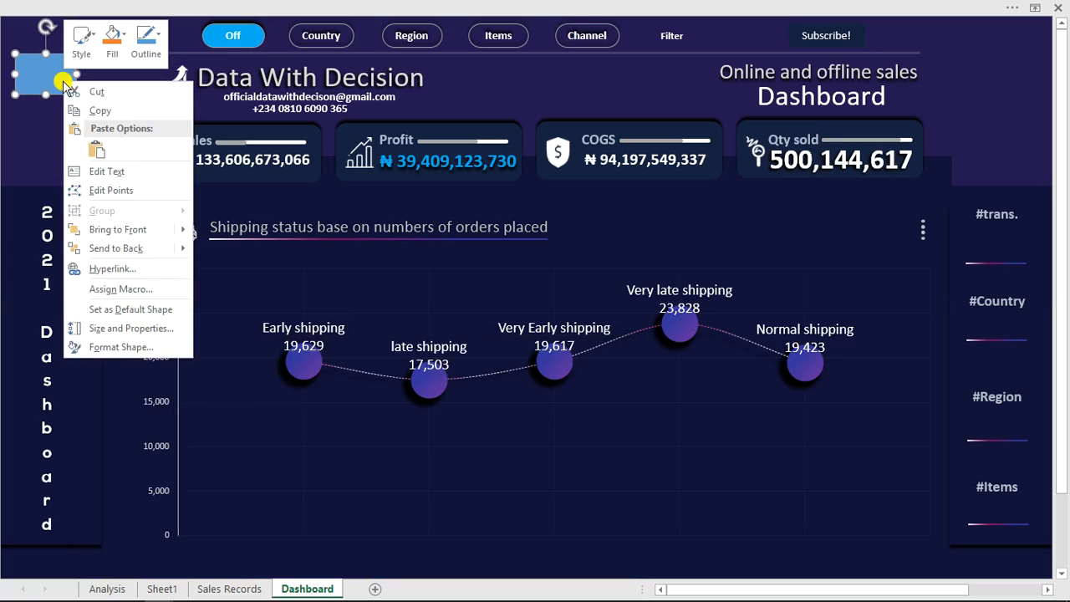
click(120, 346)
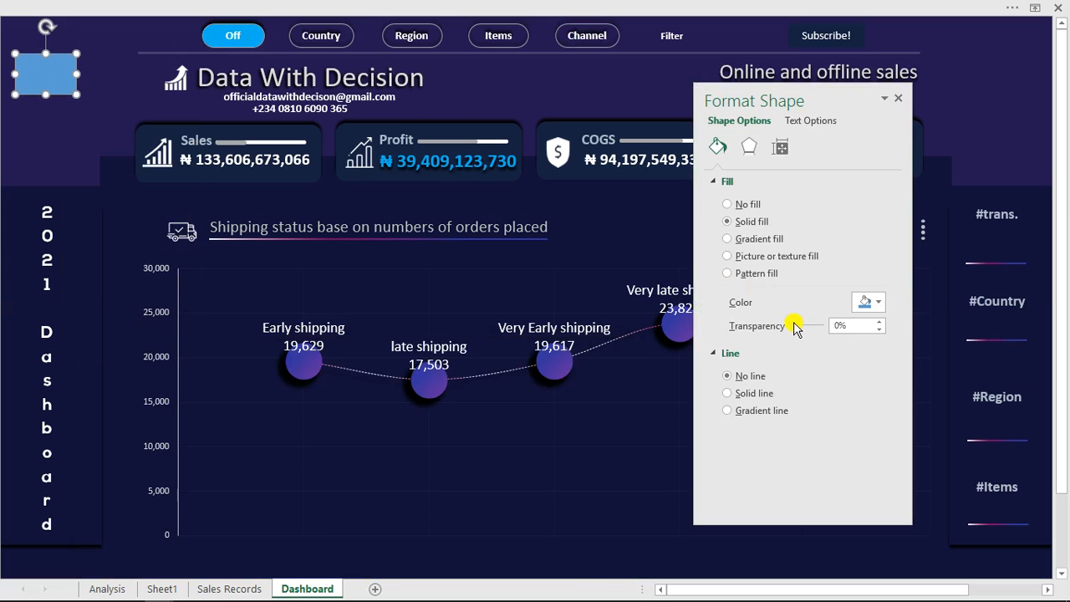
drag(793, 332, 840, 331)
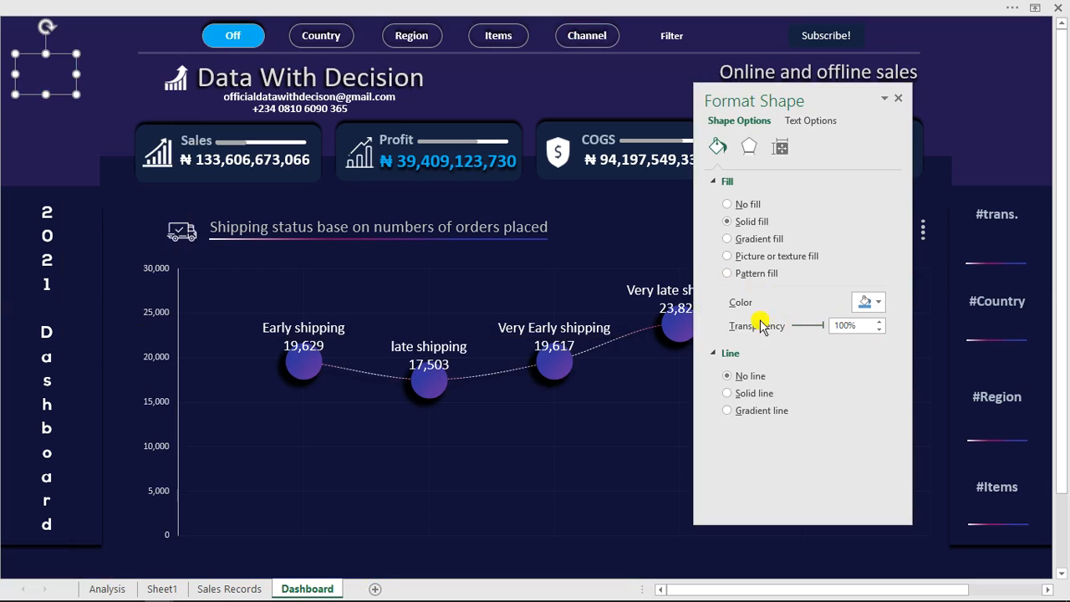
click(899, 98)
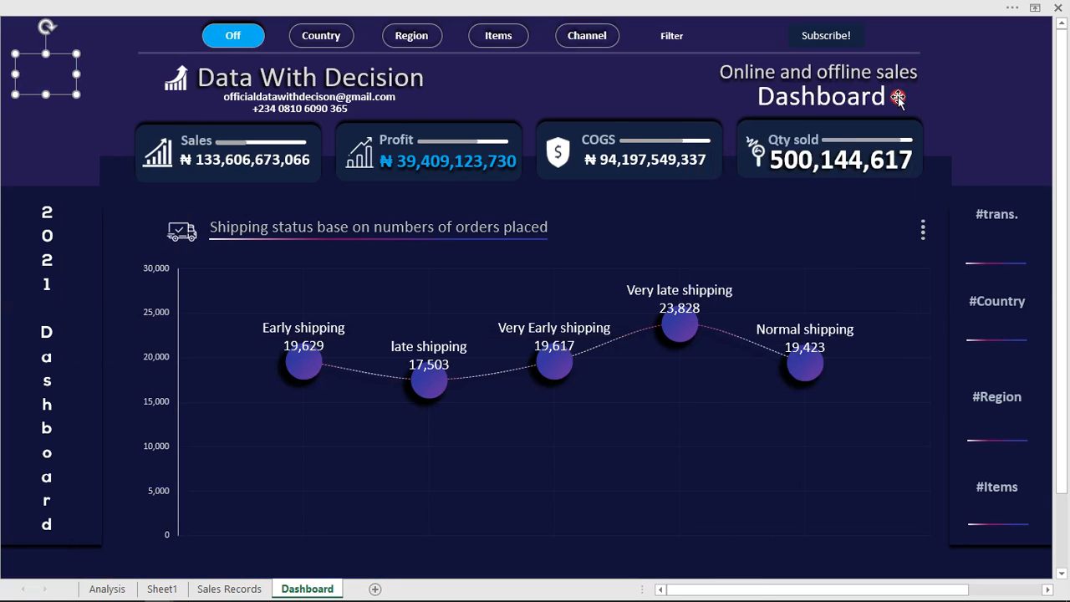
click(48, 167)
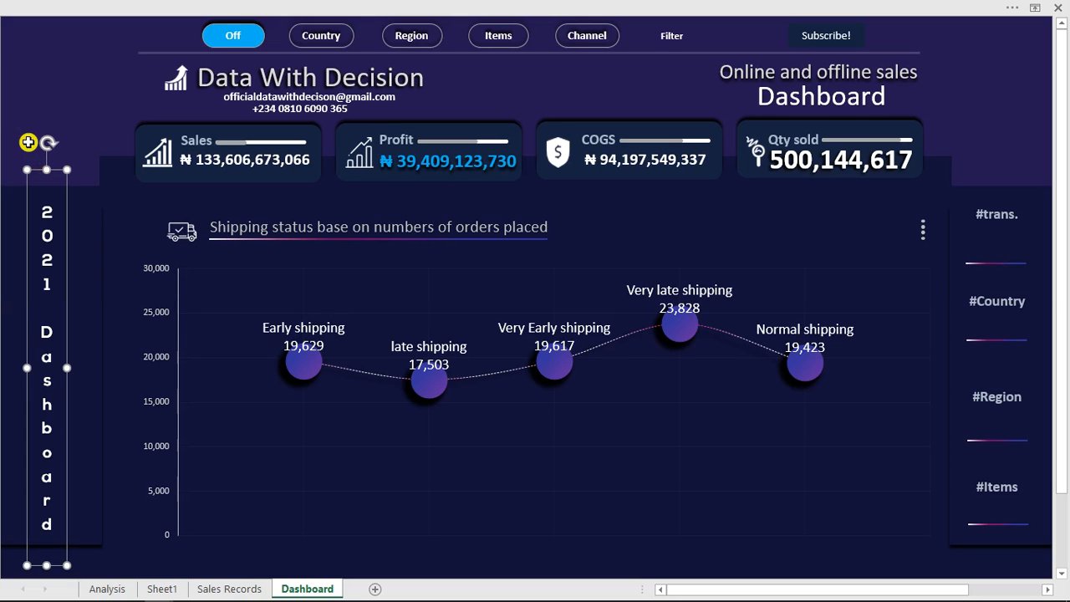
click(28, 146)
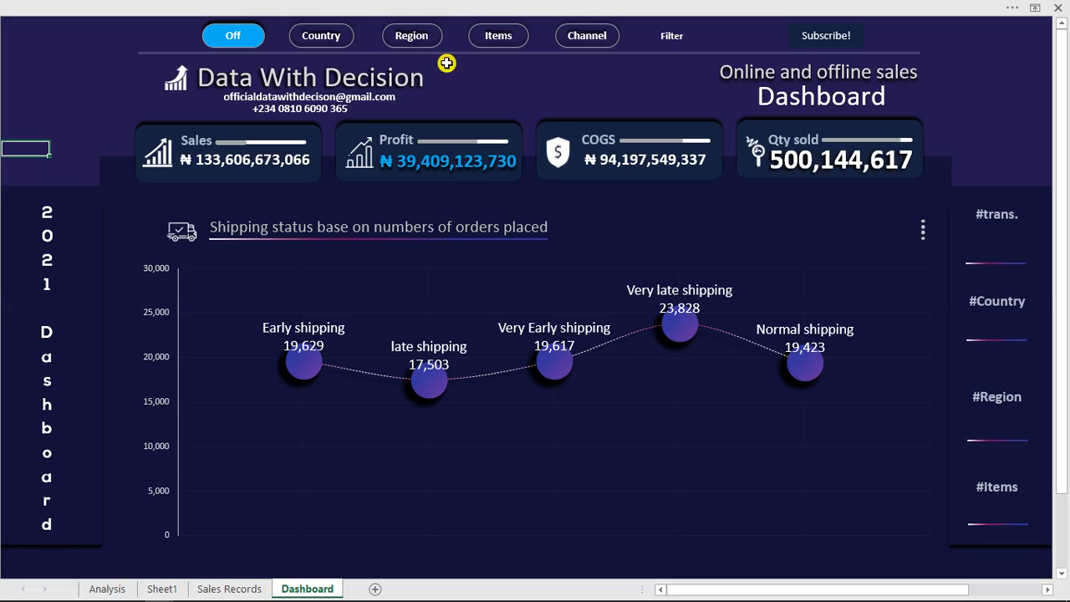
Show all hidden objects on the dashboard, then hide comment_pannel again and close the object list.
click(709, 7)
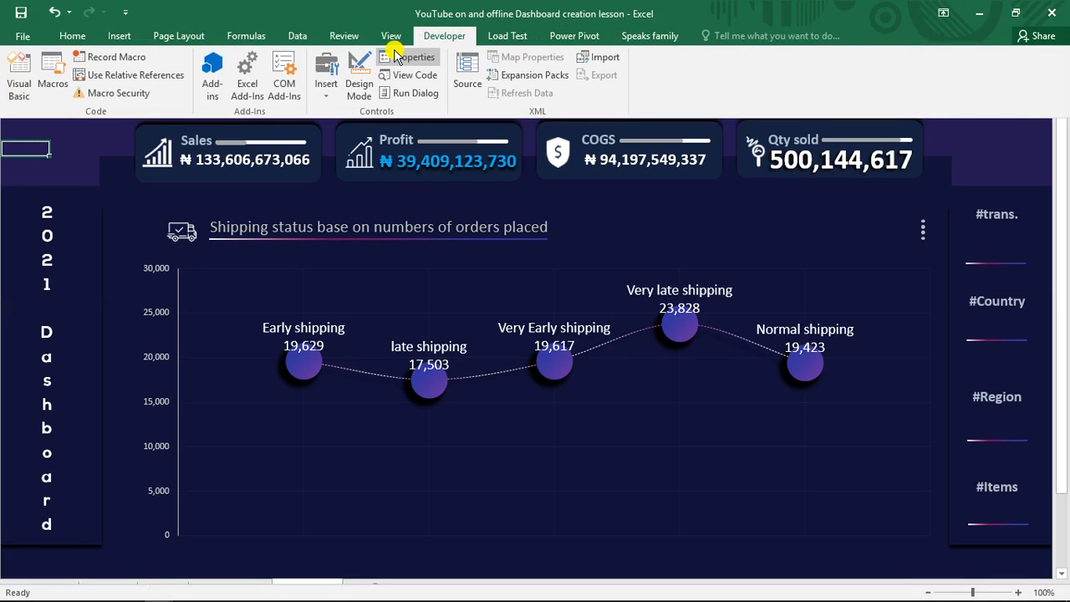
click(179, 35)
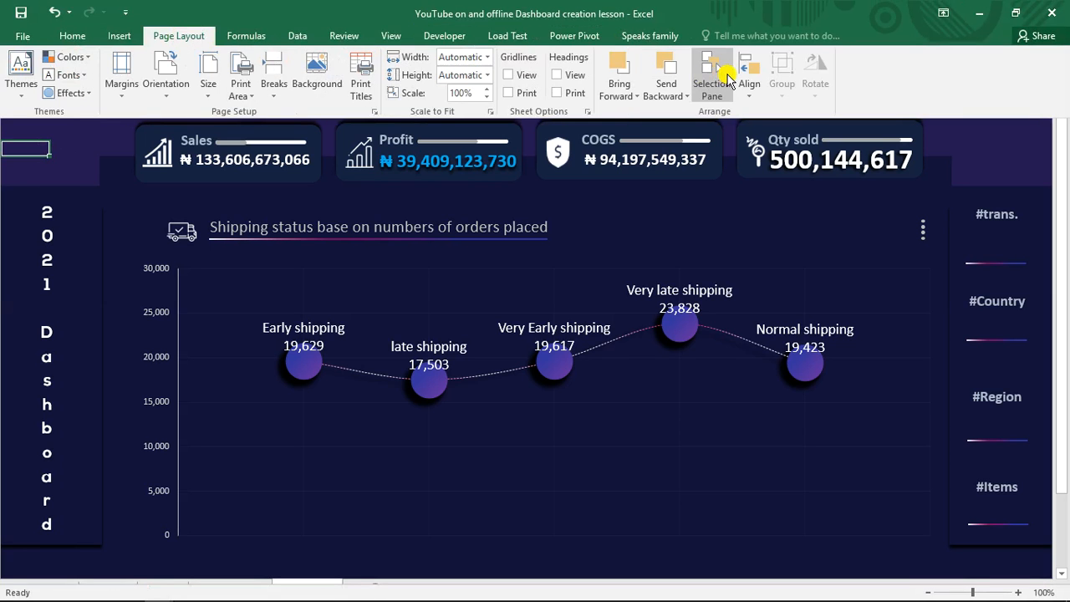
click(712, 77)
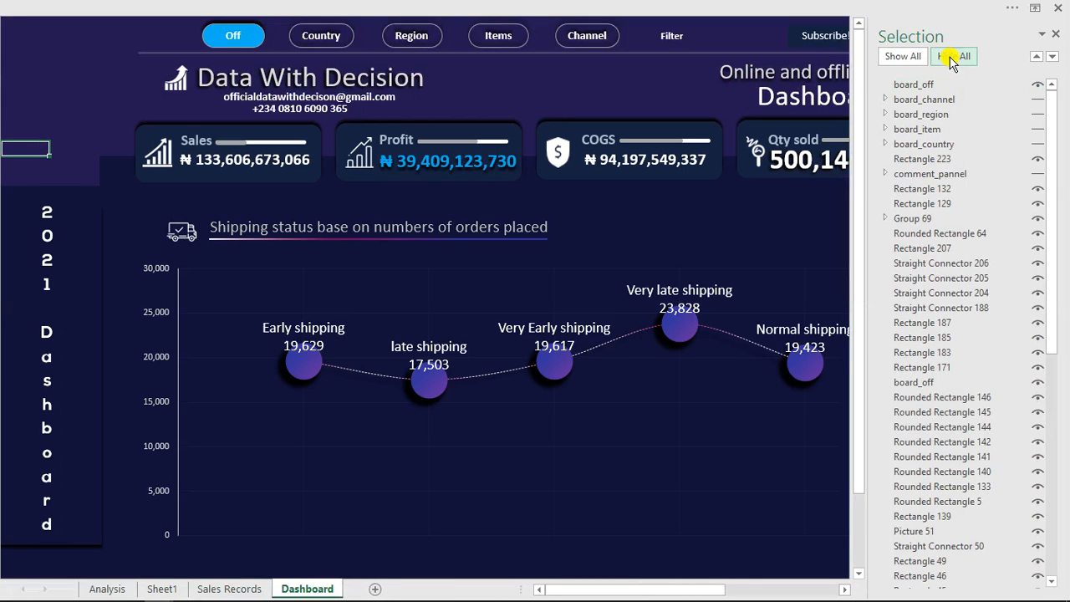
click(921, 54)
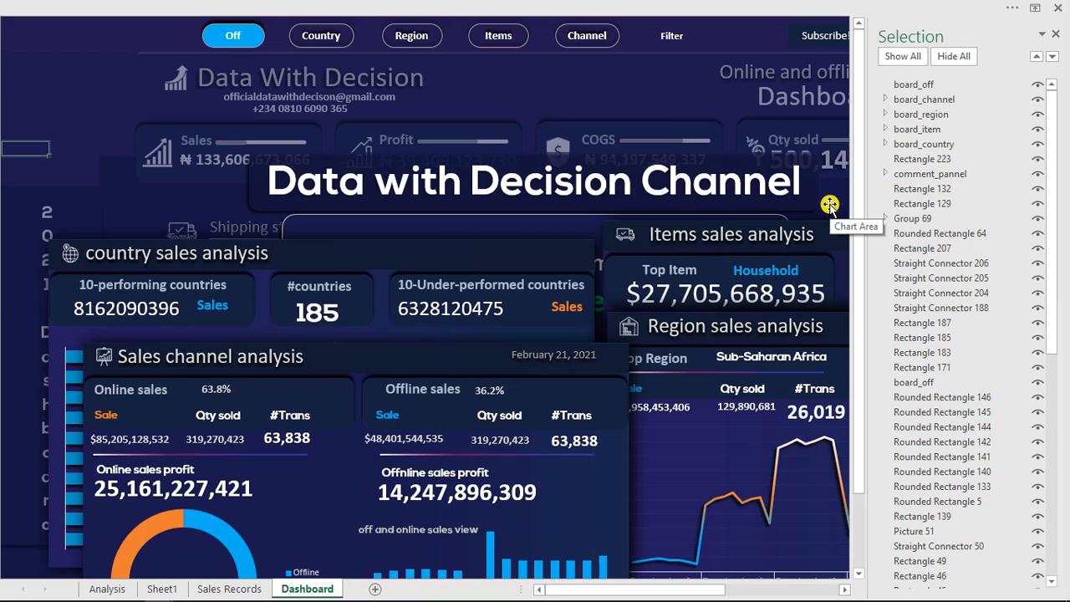
click(1039, 174)
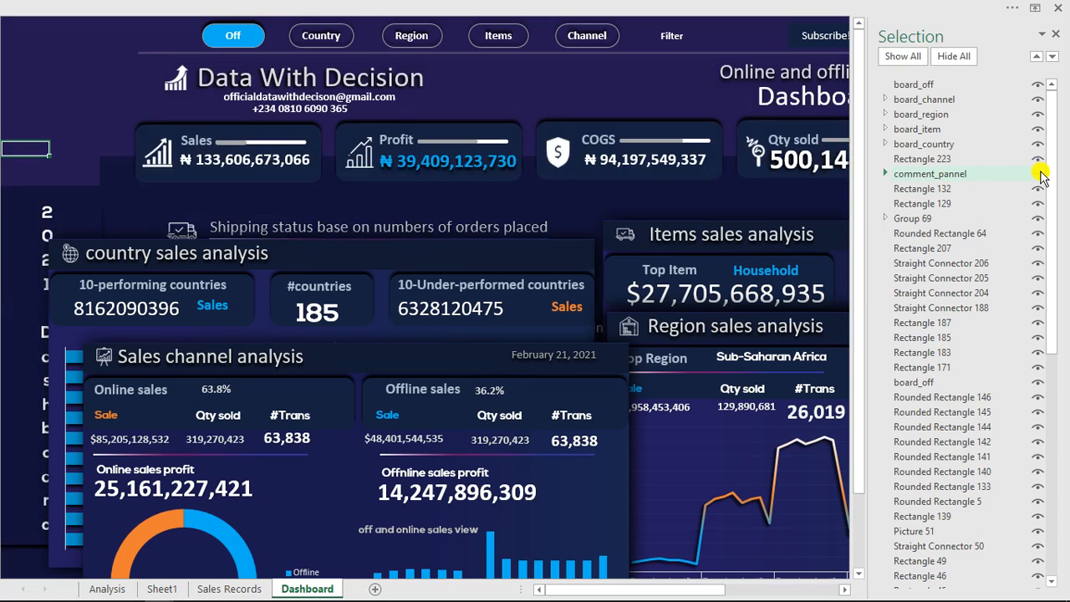
click(1056, 37)
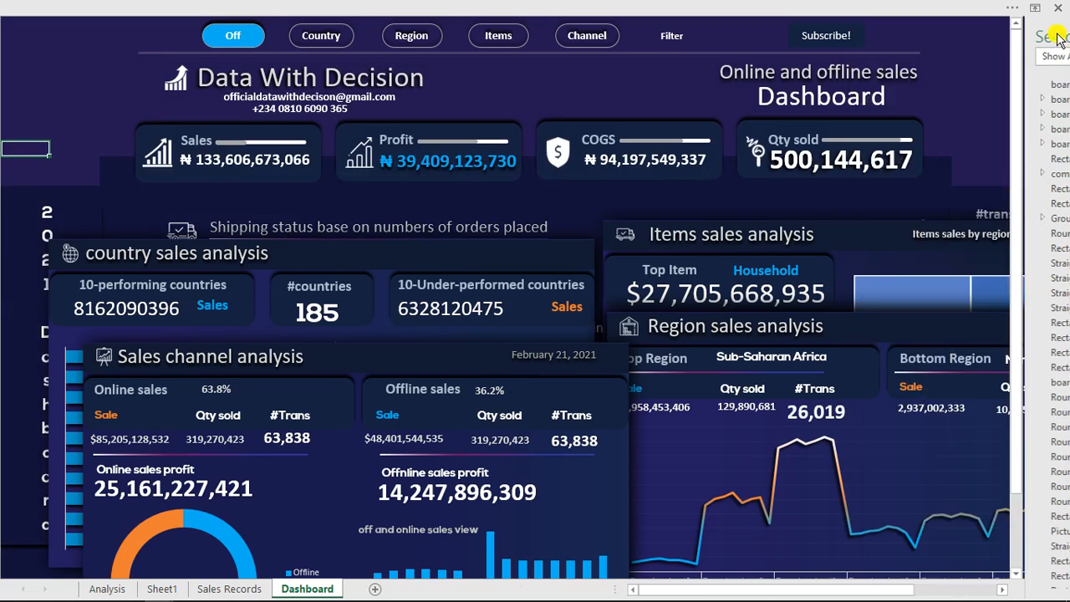
Select the country, items, region and channel analysis boards together and stack them with Align Center and Align Middle.
click(542, 255)
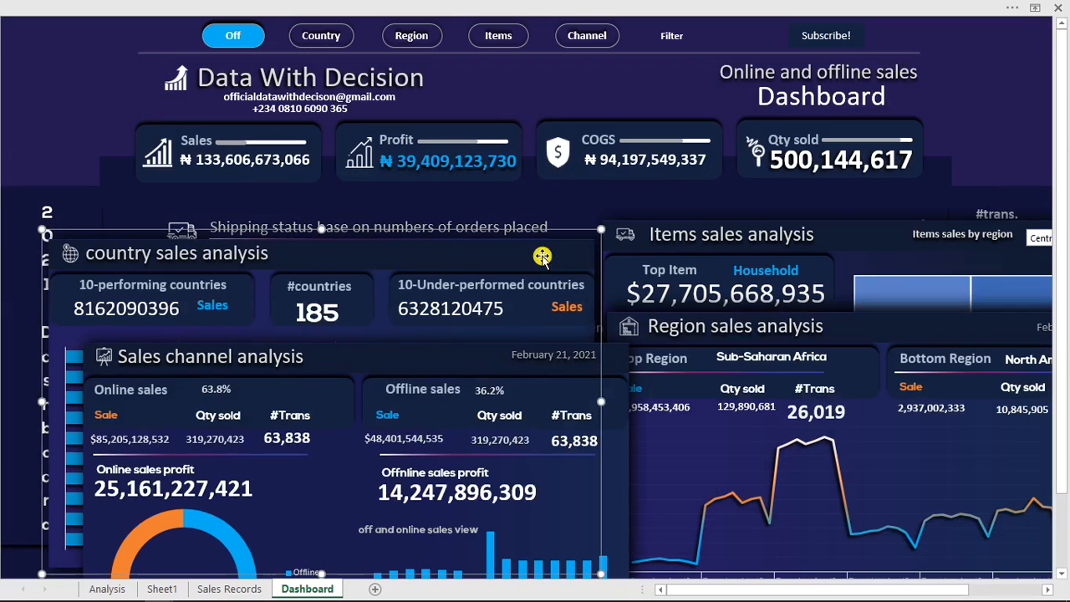
ctrl+click(650, 237)
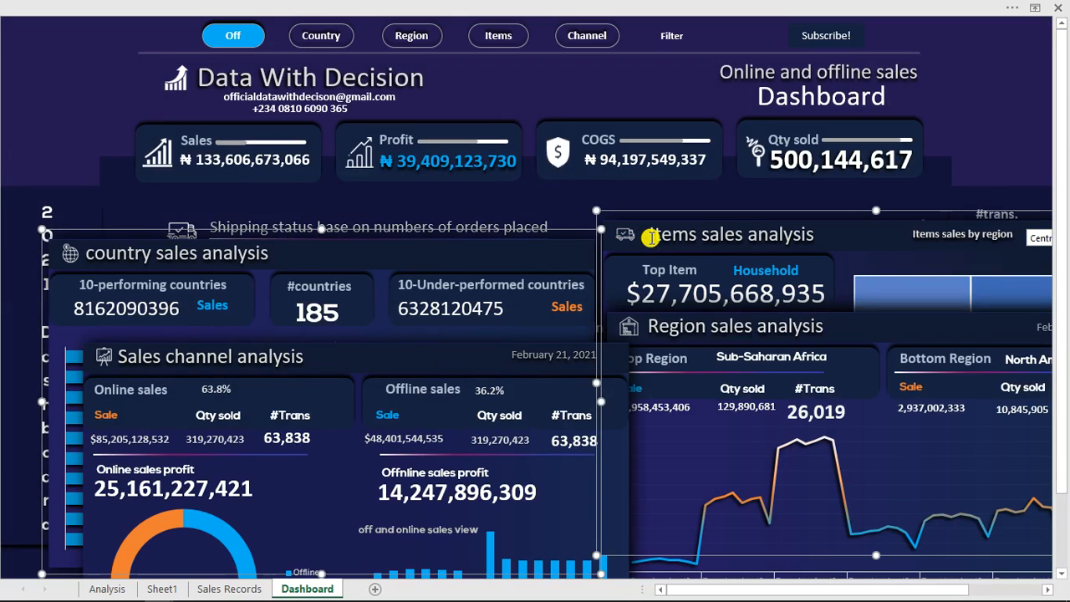
click(836, 328)
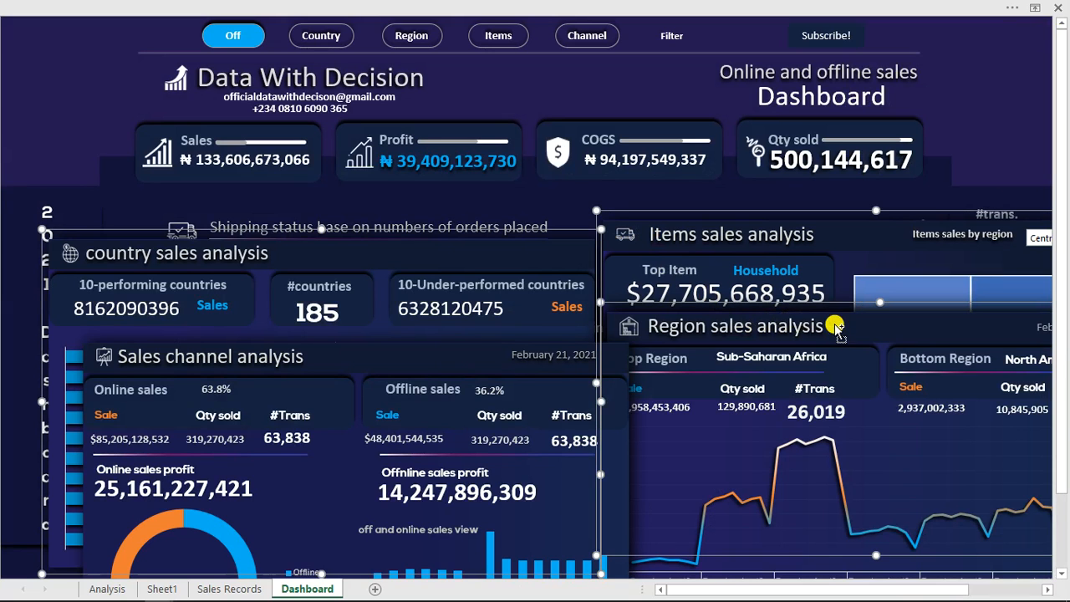
ctrl+click(497, 365)
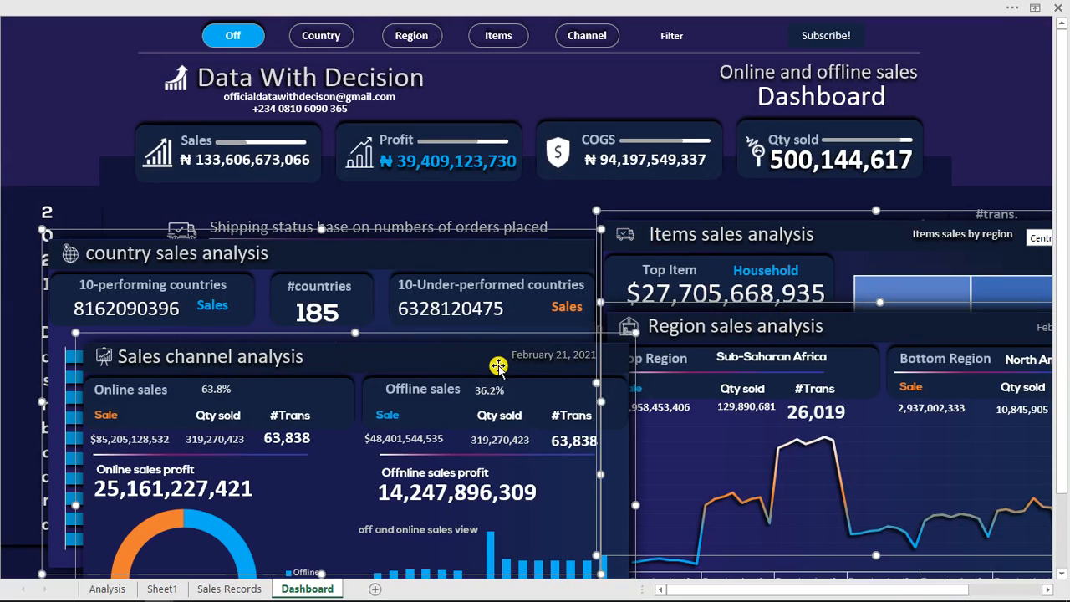
click(723, 8)
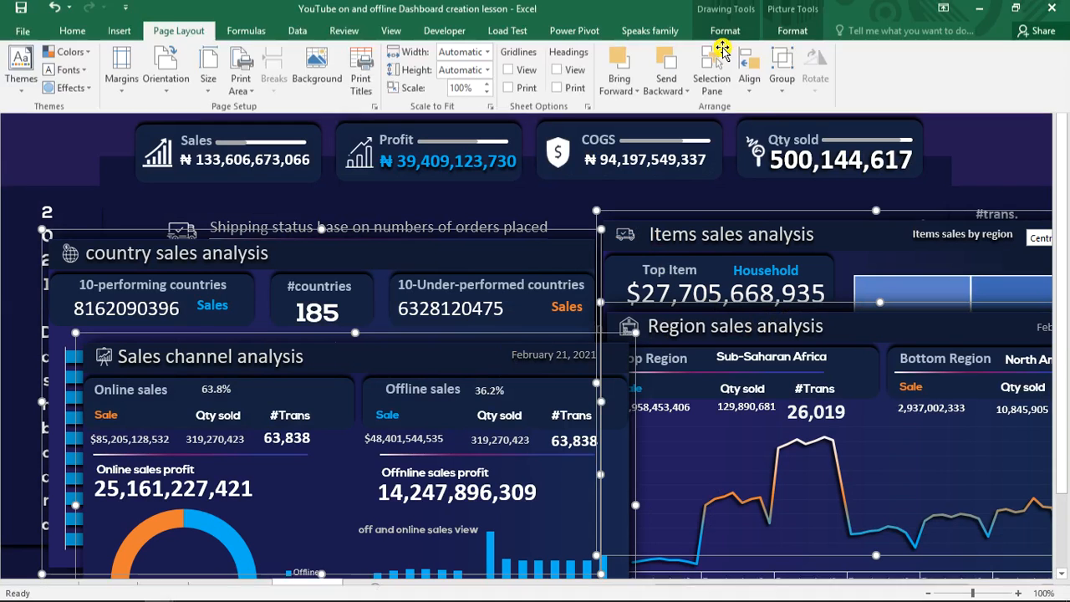
click(772, 36)
click(877, 59)
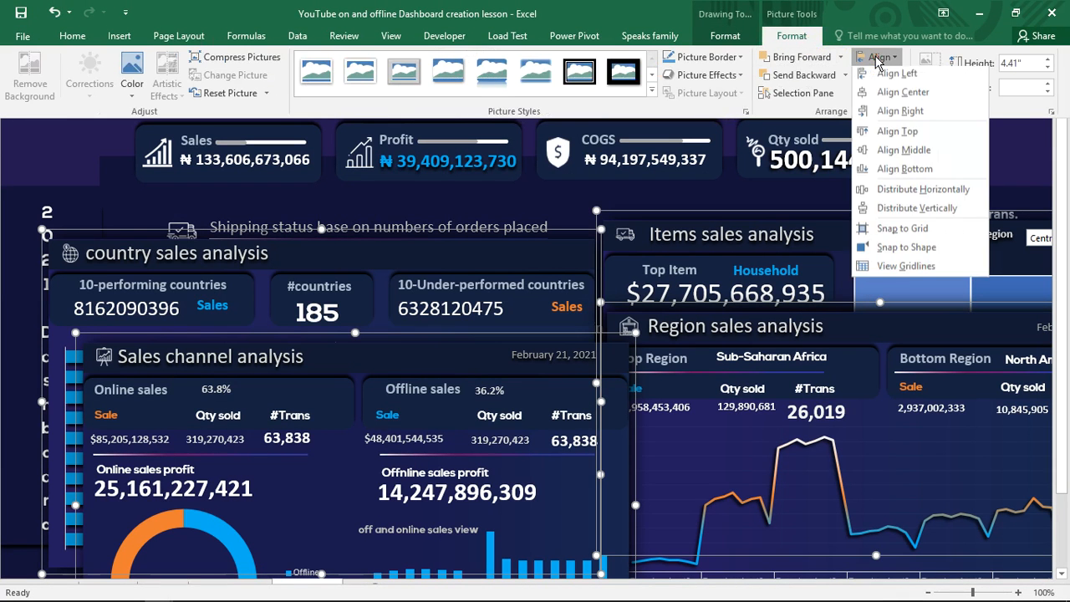
click(899, 97)
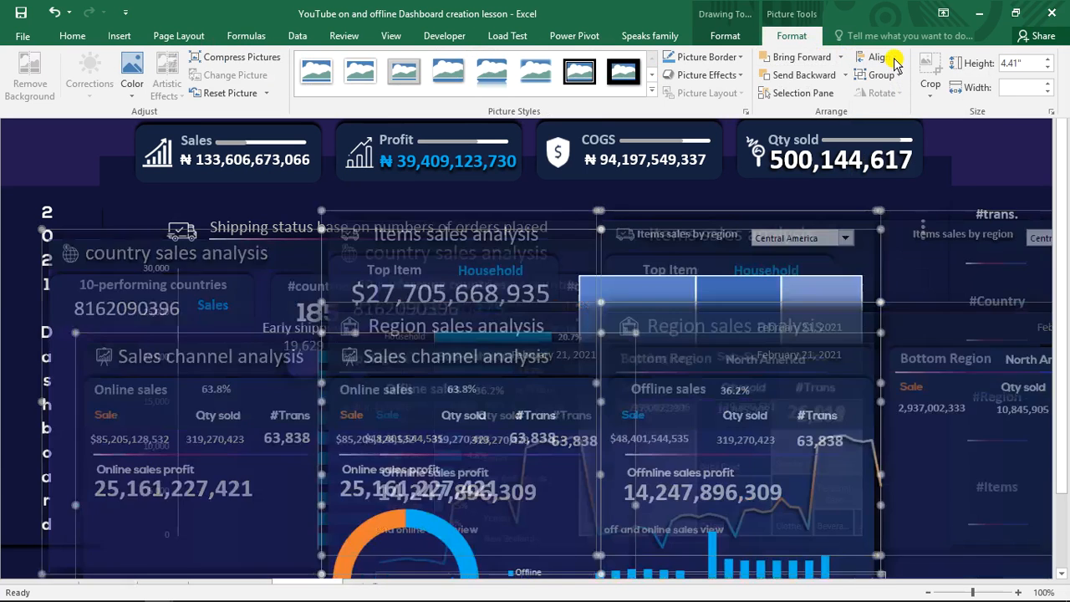
click(893, 58)
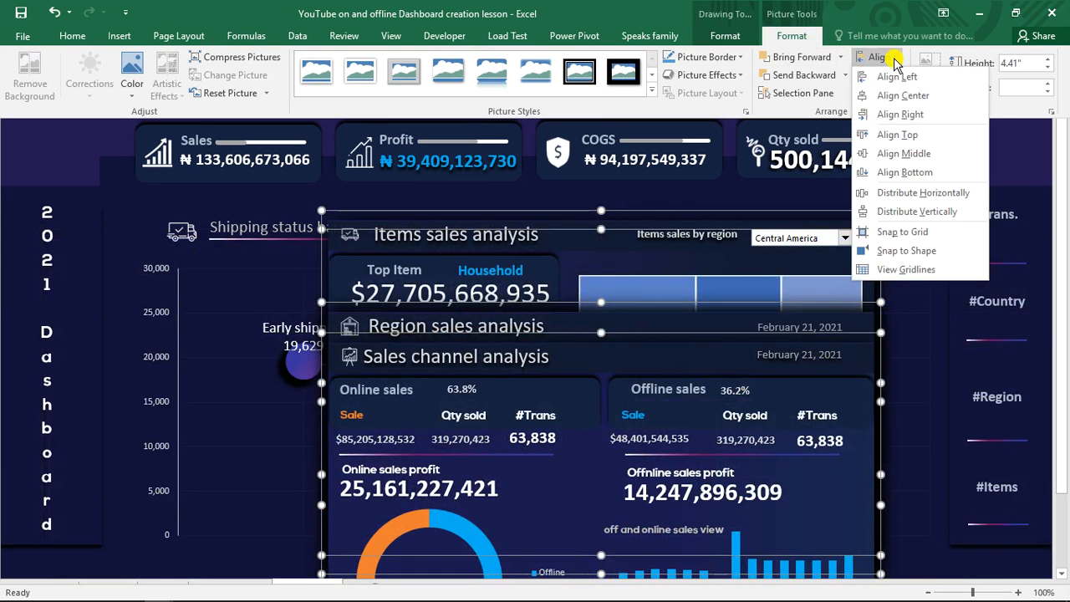
click(903, 154)
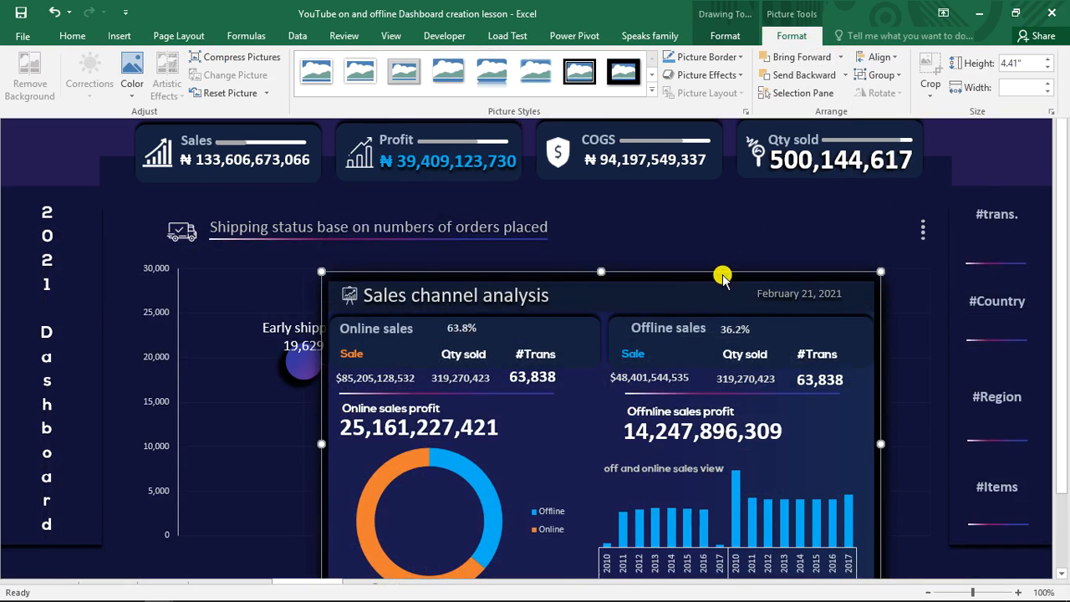
Move the stacked boards over the shipping chart so their right edge lines up with the Qty sold card, and deselect them.
key(ctrl+shift+F1)
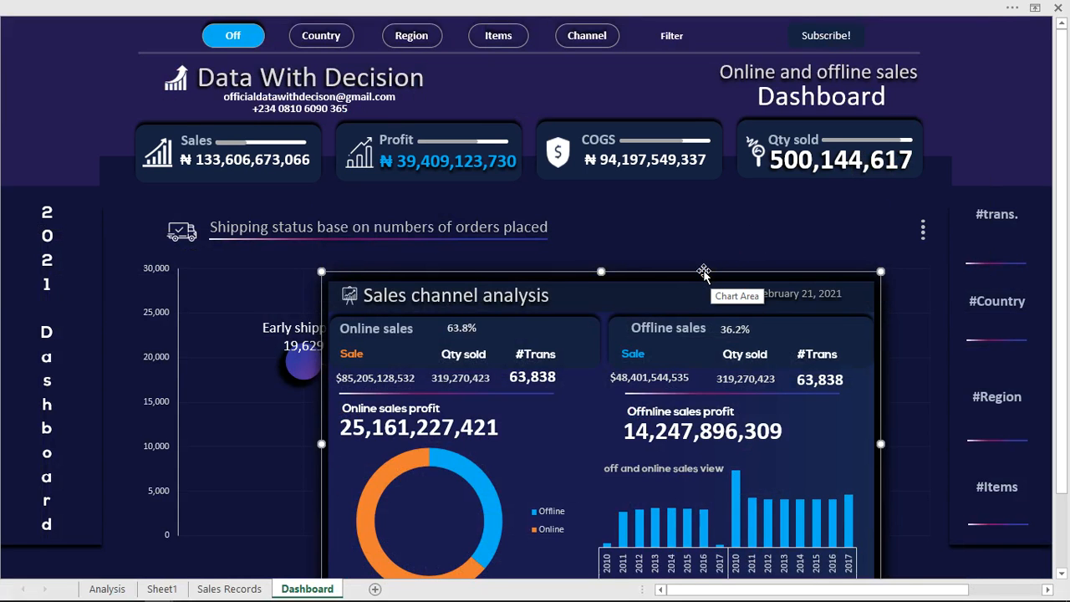
drag(709, 274, 753, 227)
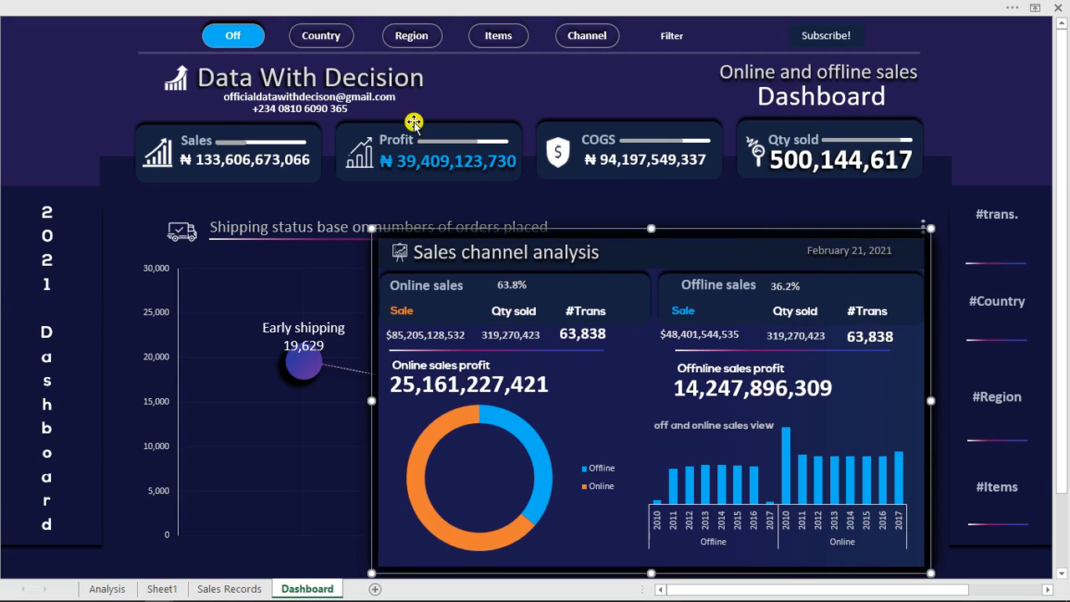
click(75, 99)
click(75, 99)
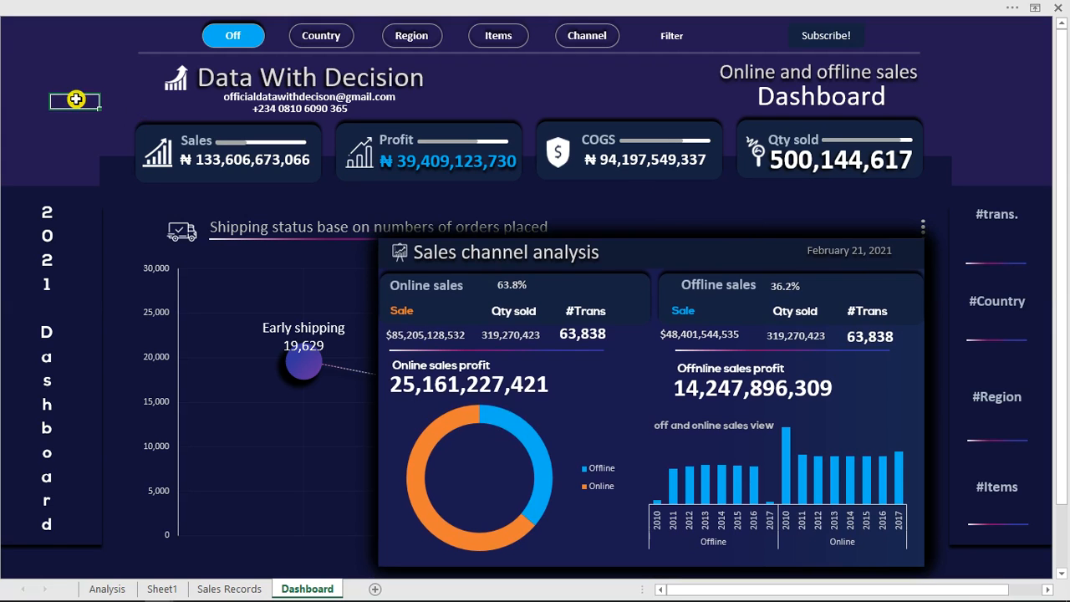
Test the Off, Country, Region, Items and Channel buttons in order to check each board's position.
click(249, 44)
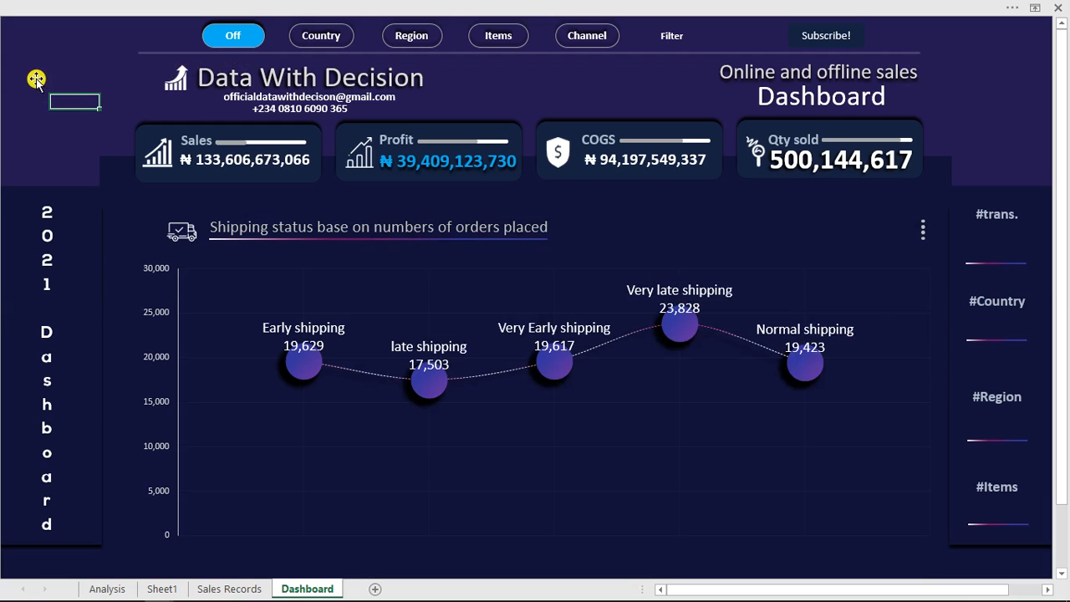
click(313, 39)
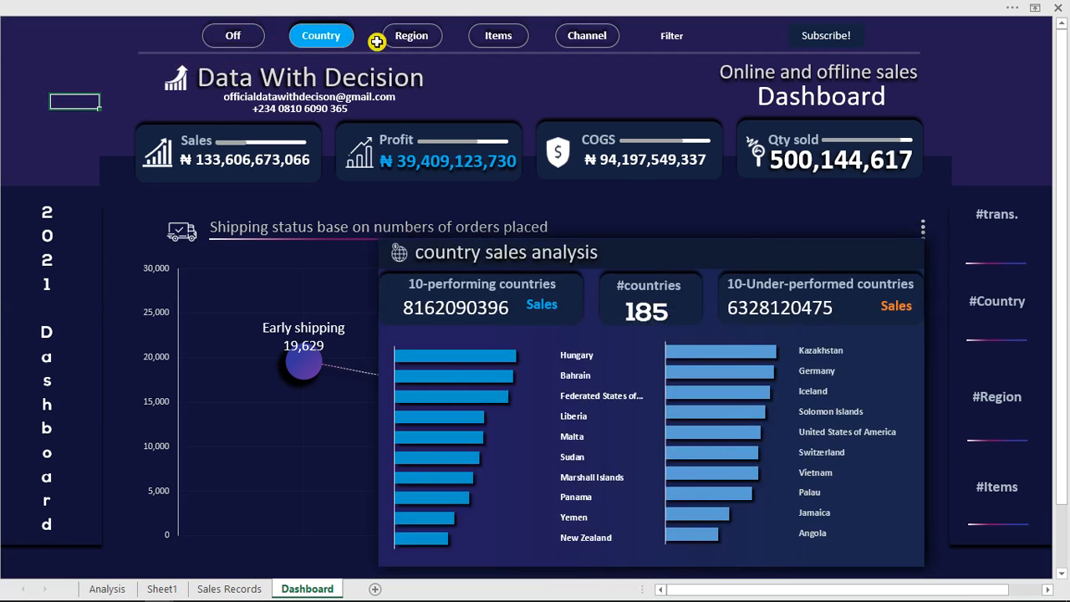
click(415, 43)
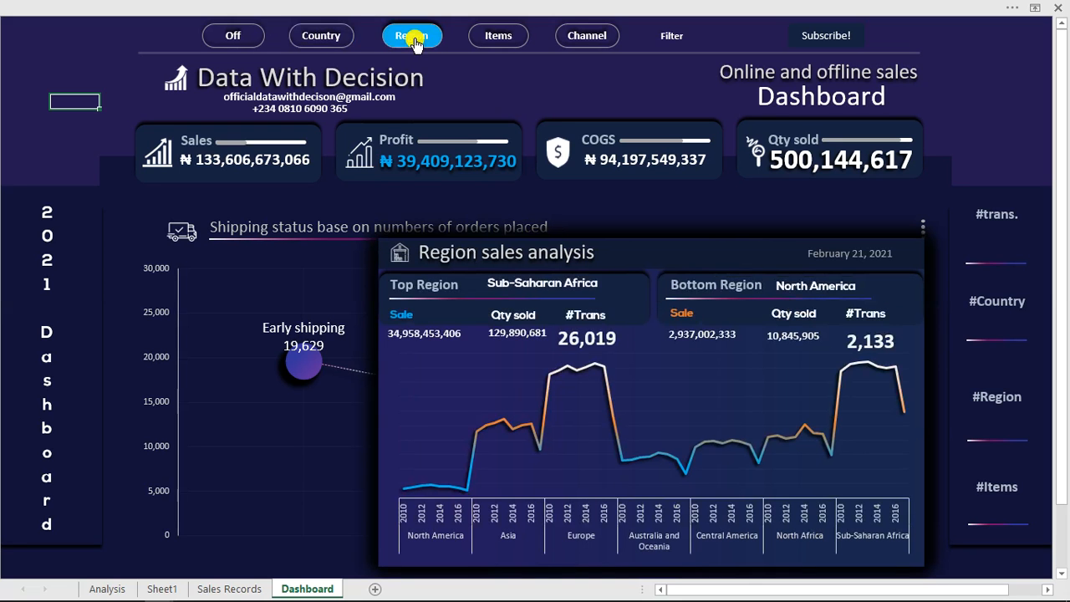
click(491, 43)
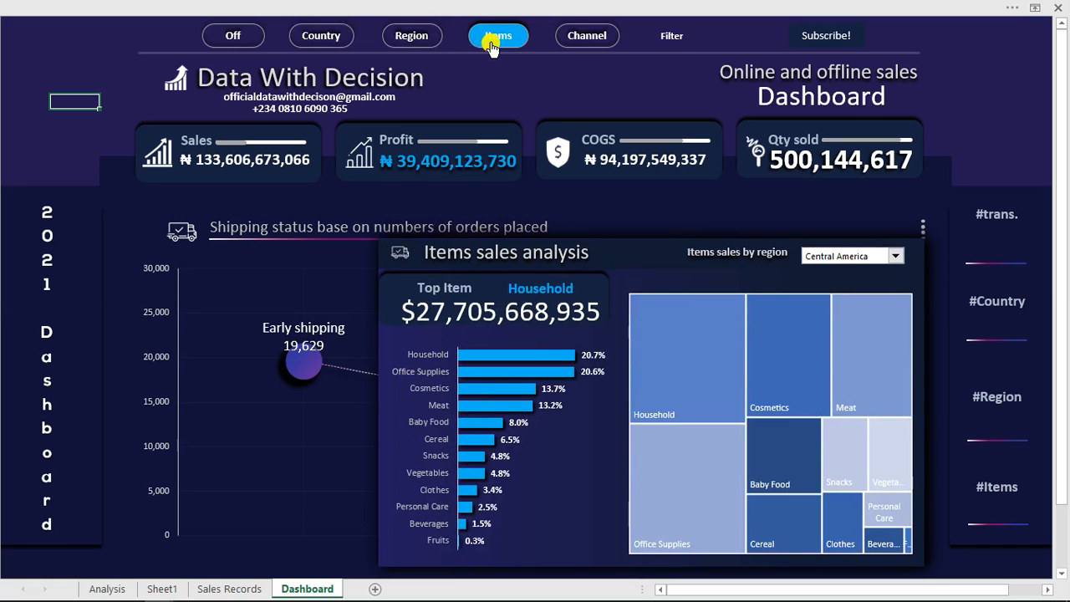
click(583, 41)
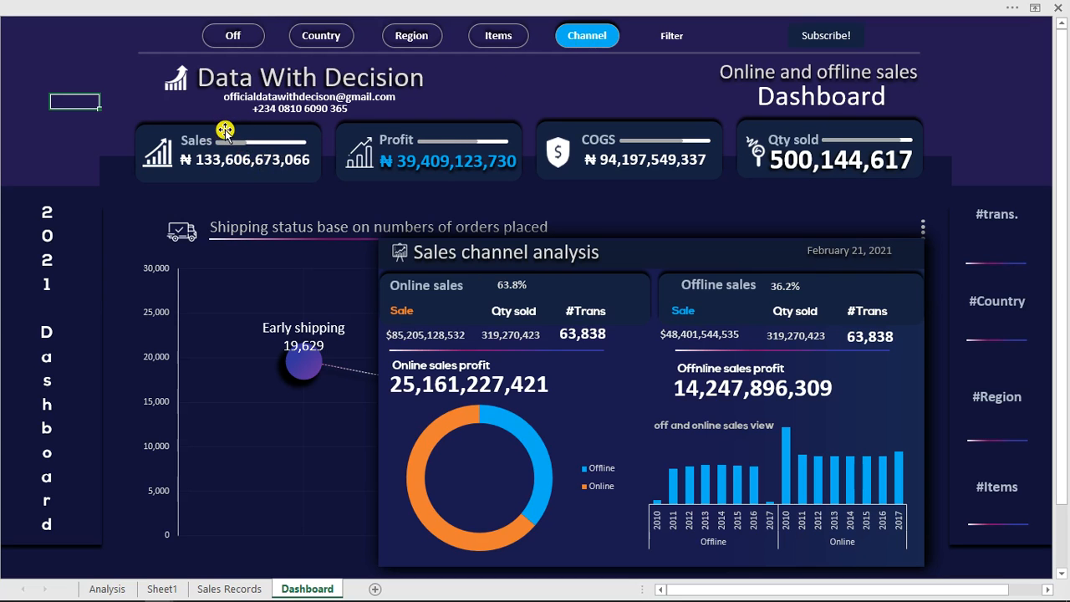
Draw a tall rectangle over the vertical 2021 Dashboard text and shift it to the sheet's left edge.
click(352, 5)
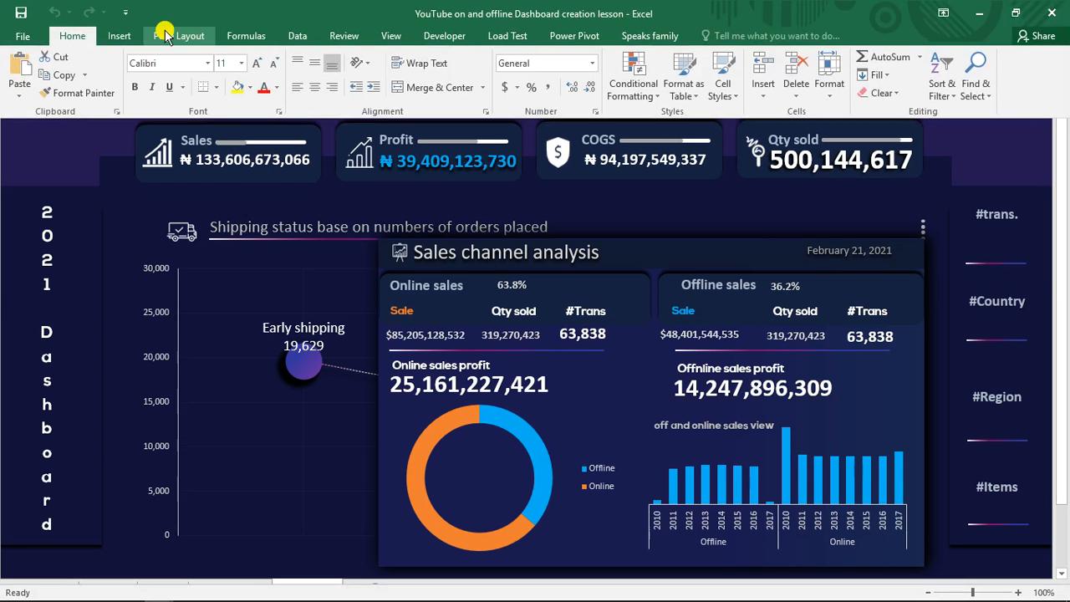
click(121, 36)
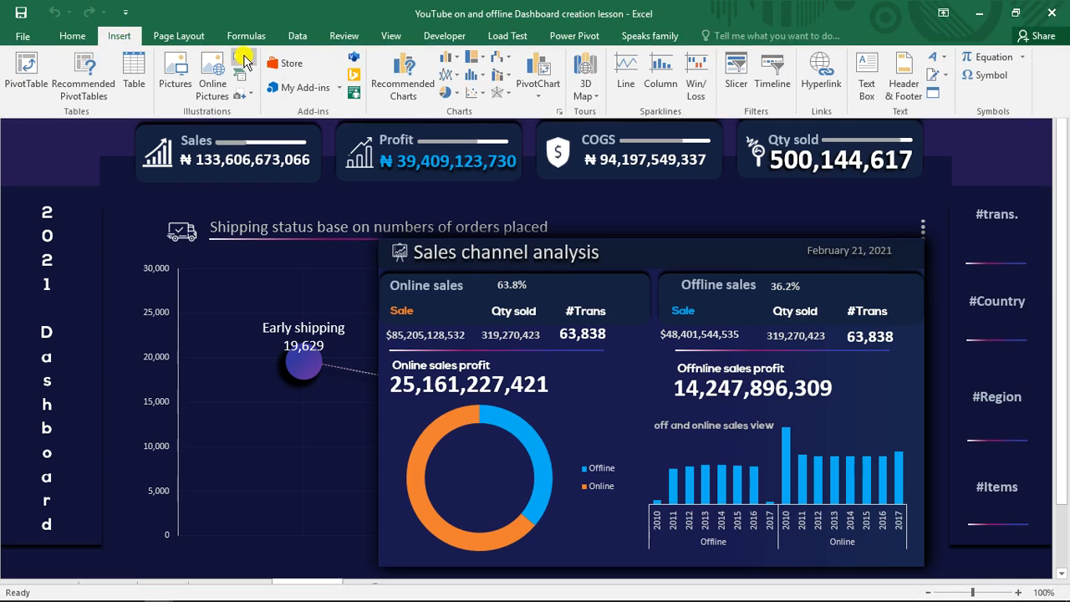
click(245, 58)
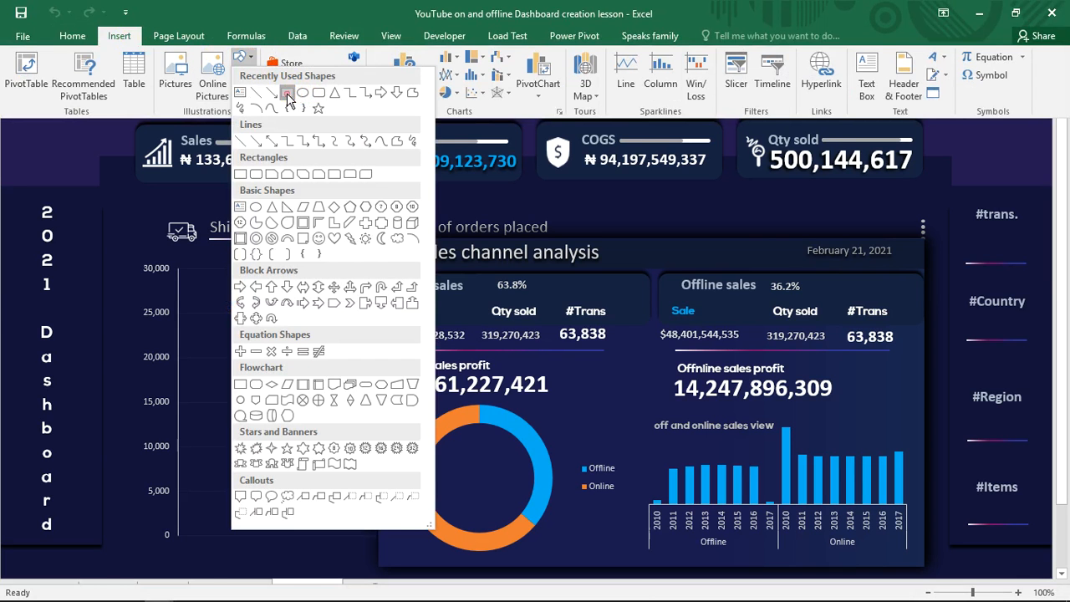
click(287, 93)
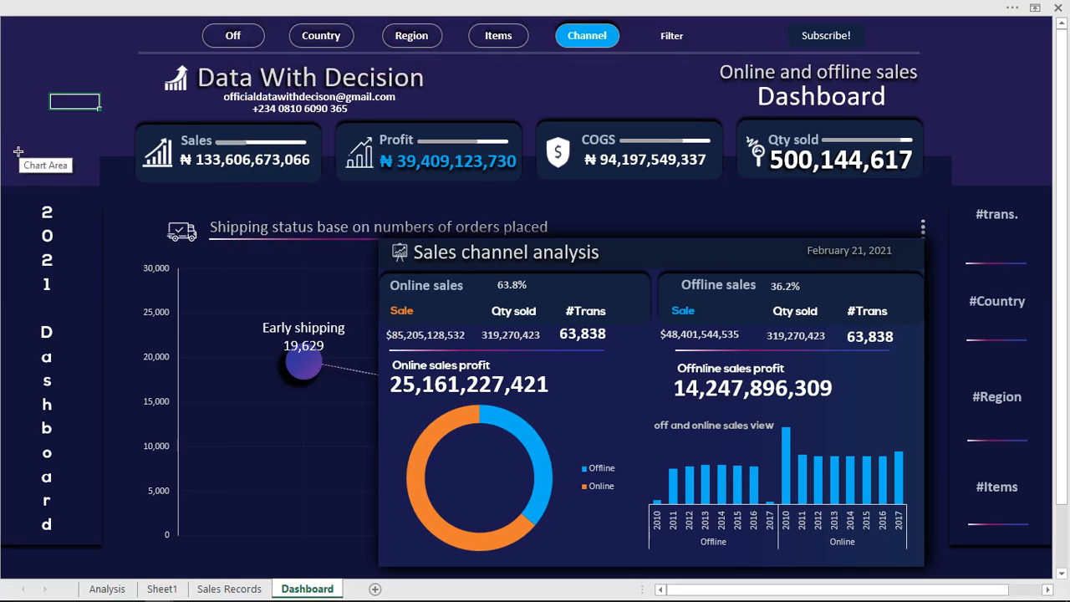
drag(18, 150, 71, 499)
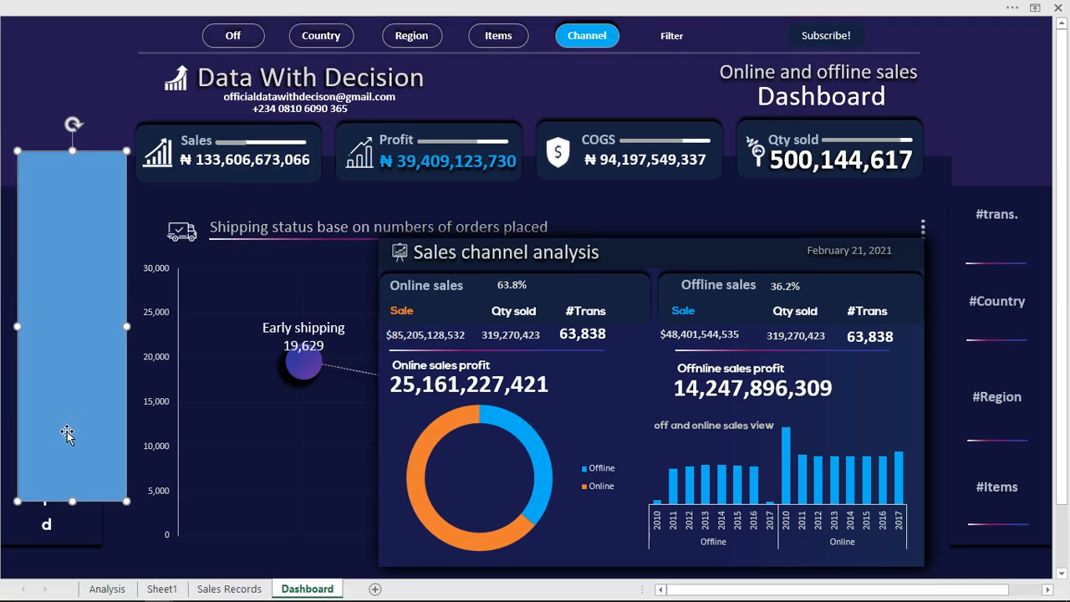
drag(56, 442, 57, 442)
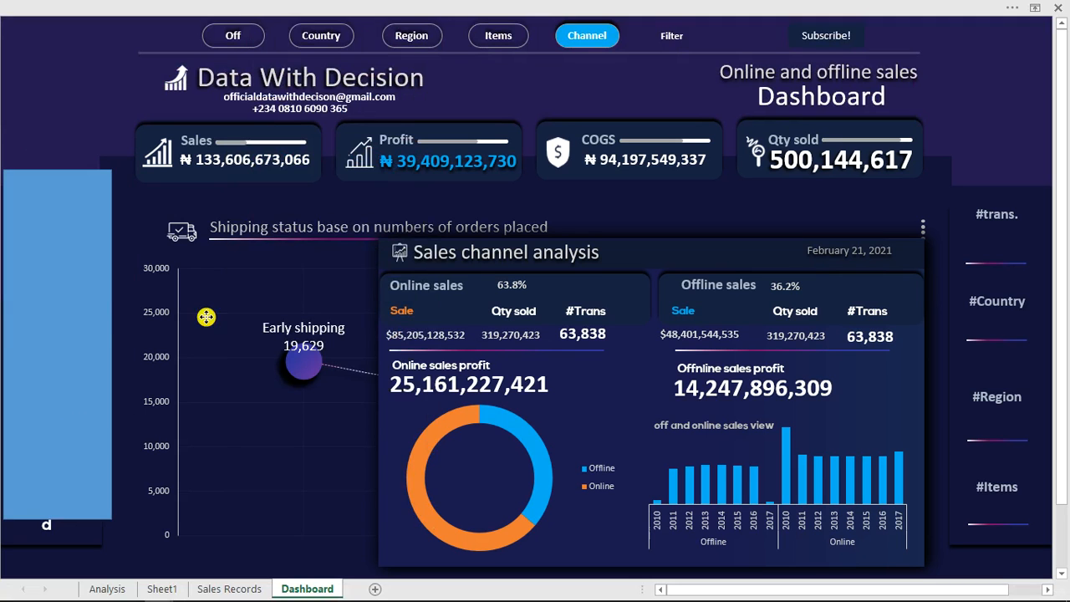
Copy the Sales card's formatting onto the new sidebar rectangle with Format Painter.
click(307, 178)
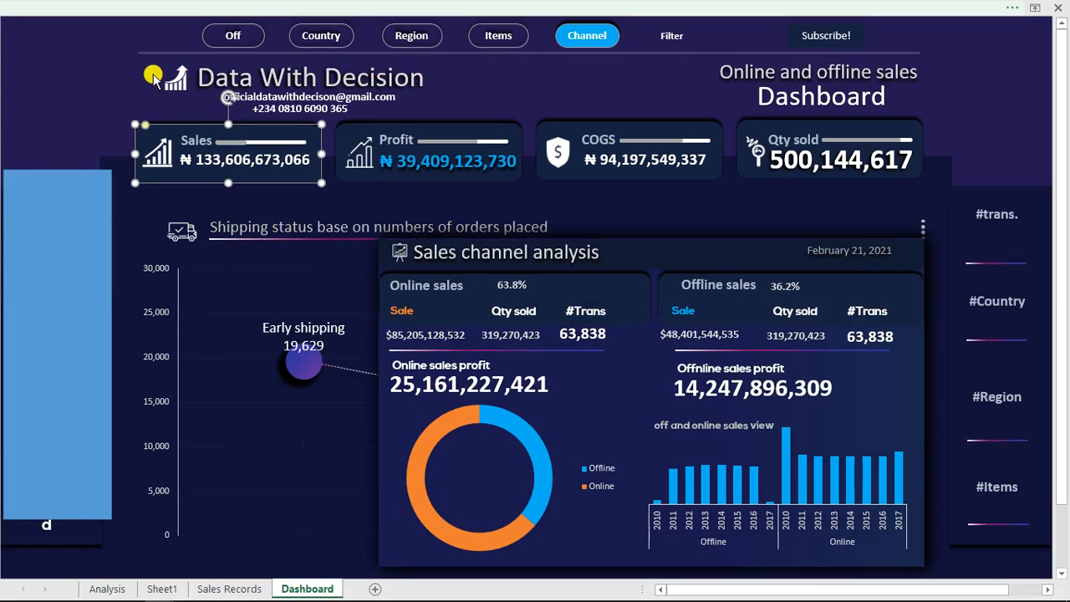
click(72, 36)
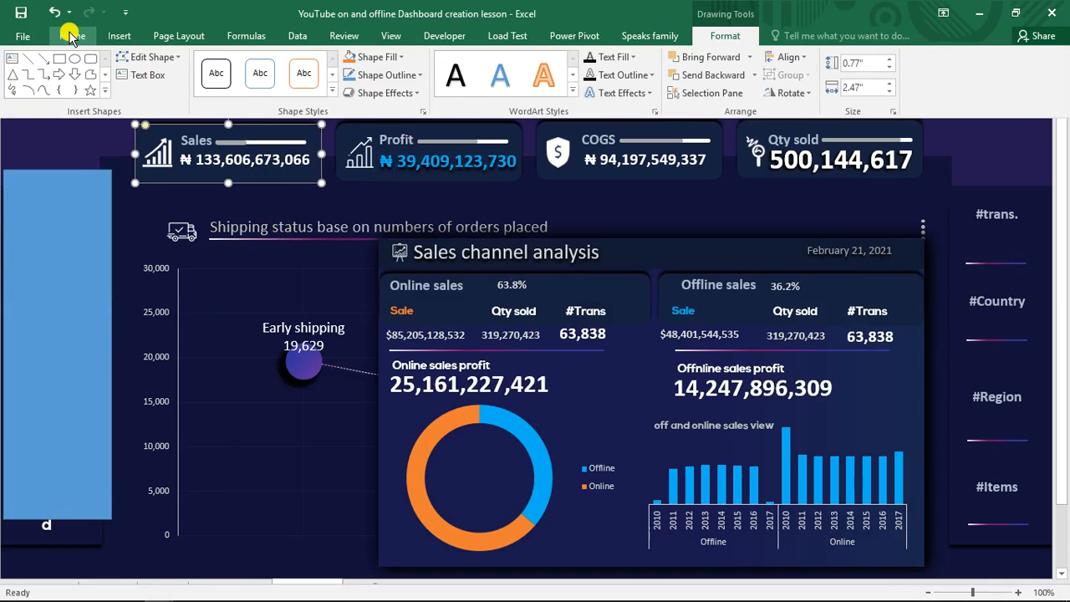
click(90, 94)
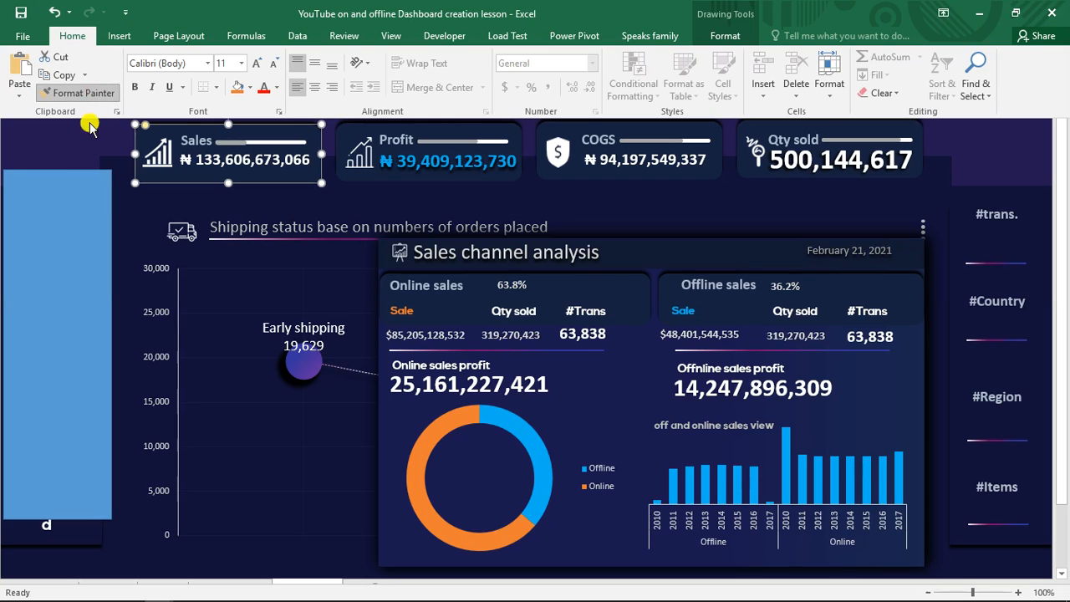
key(ctrl+shift+F1)
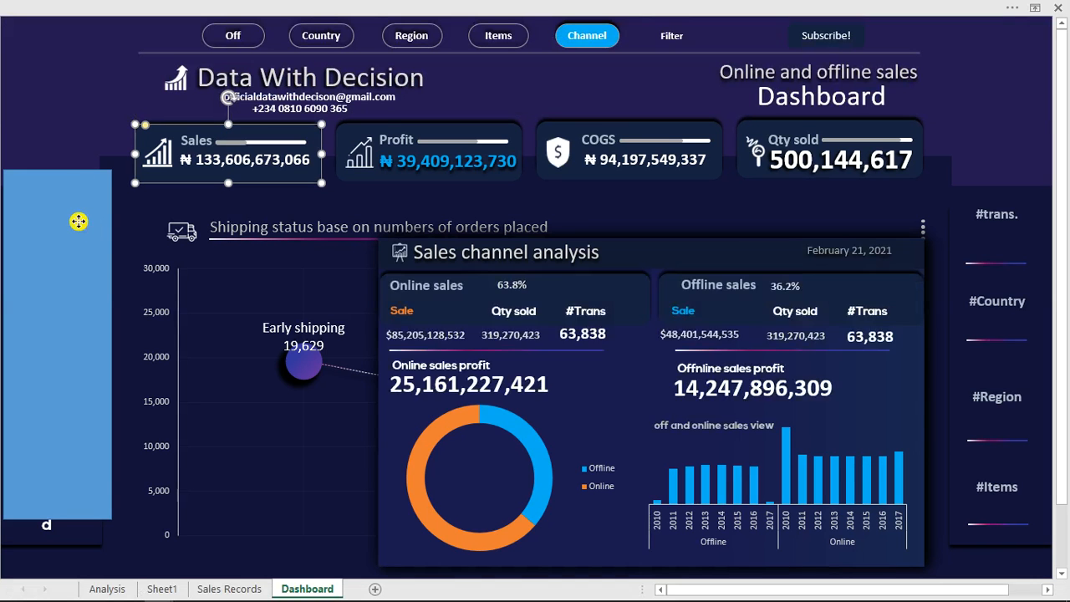
click(78, 223)
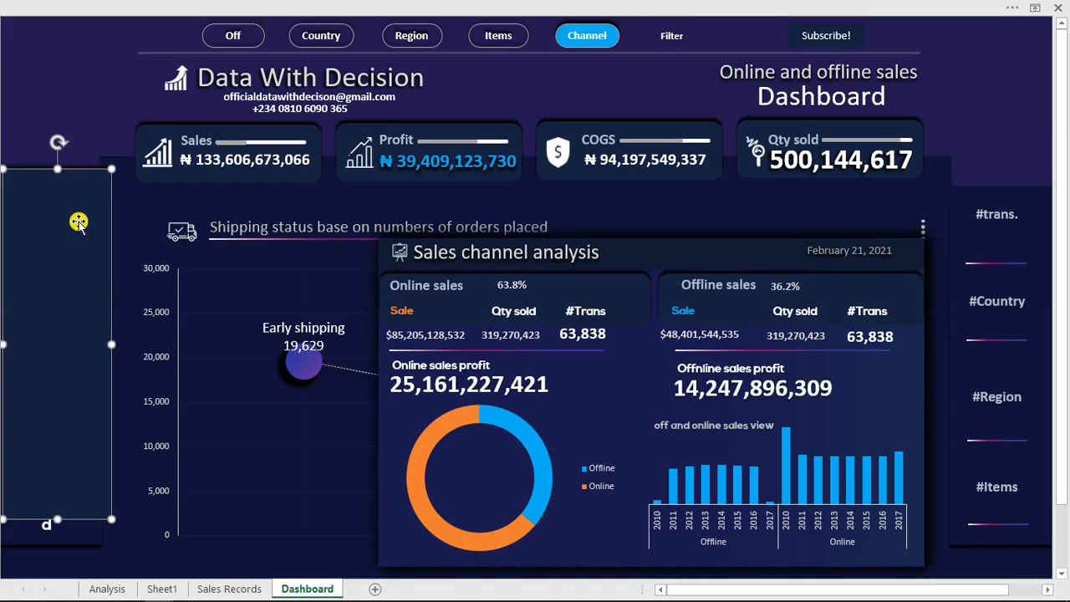
Resize the sidebar rectangle so its upper edge aligns with the Sales card and it covers the whole vertical 2021 Dashboard text.
click(55, 149)
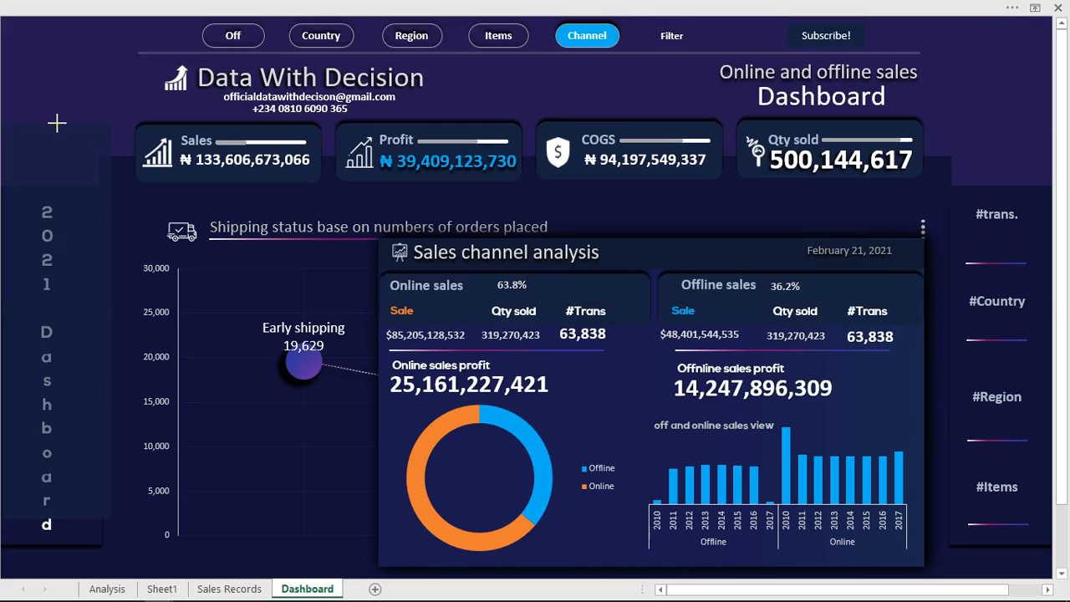
click(57, 119)
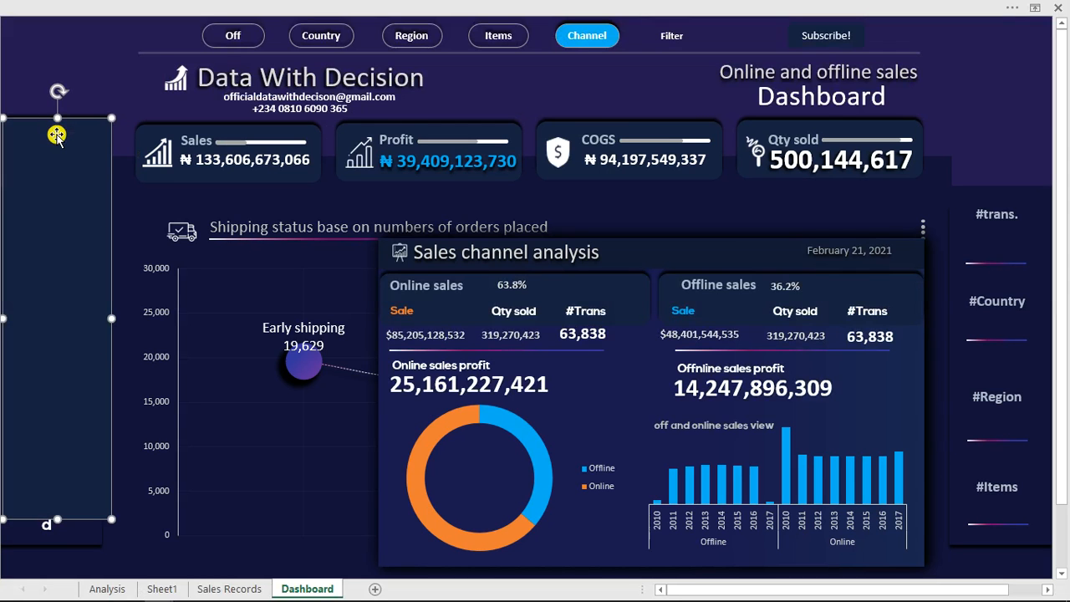
drag(56, 154, 57, 124)
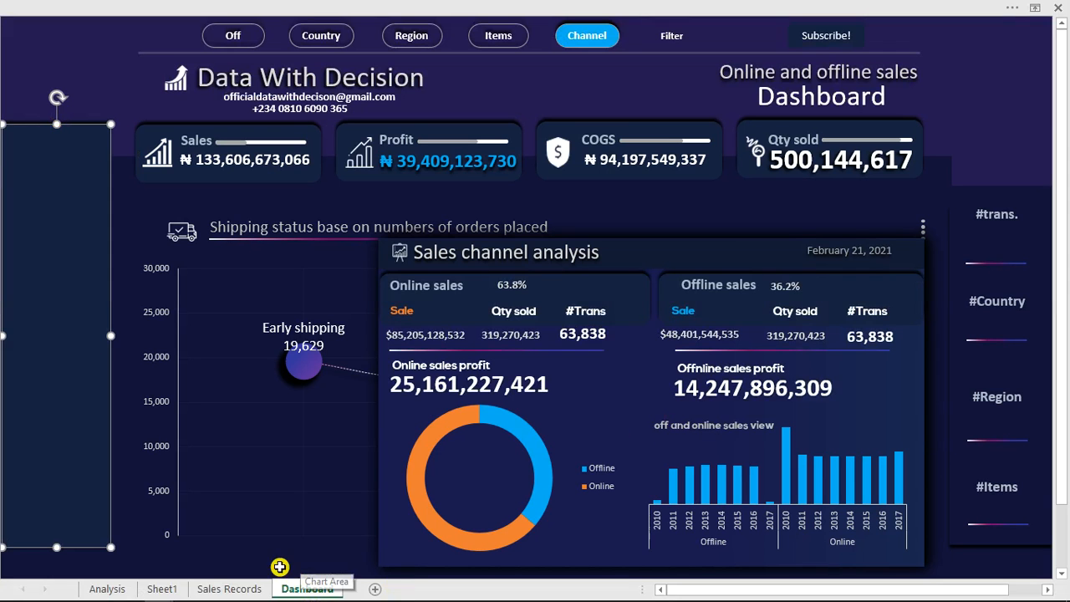
Insert Region and Sales Channel slicers from the top 10 countries PivotTable on Sheet1.
click(161, 589)
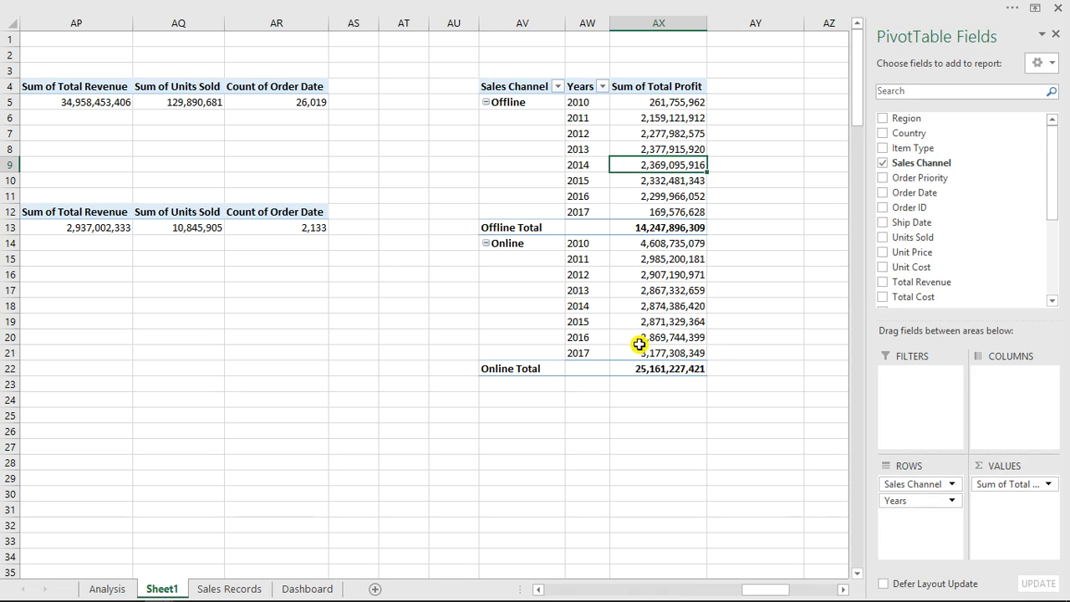
drag(764, 589, 341, 595)
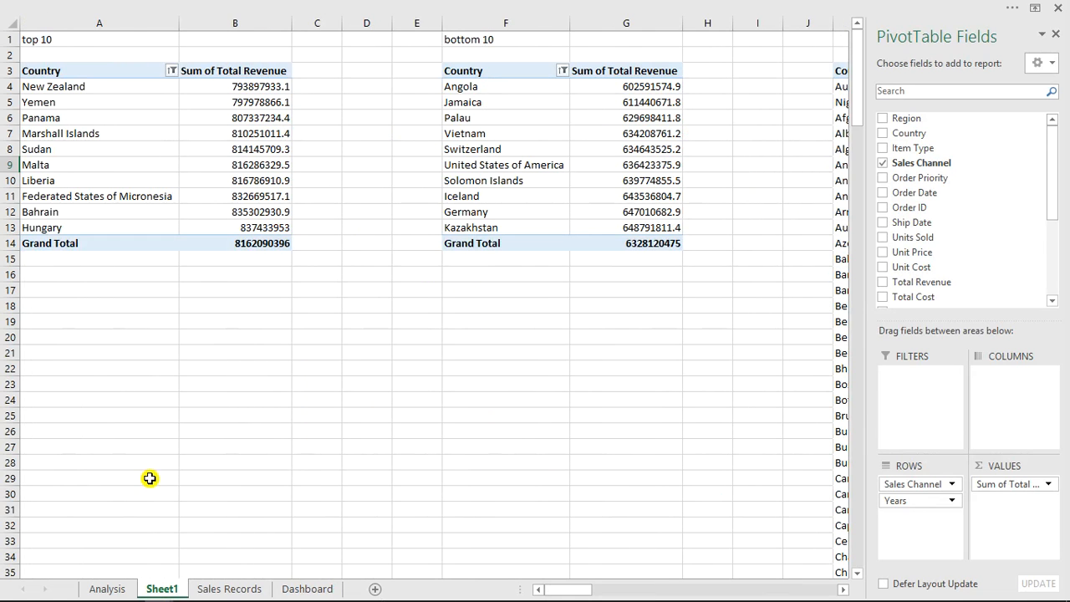
click(51, 173)
click(49, 165)
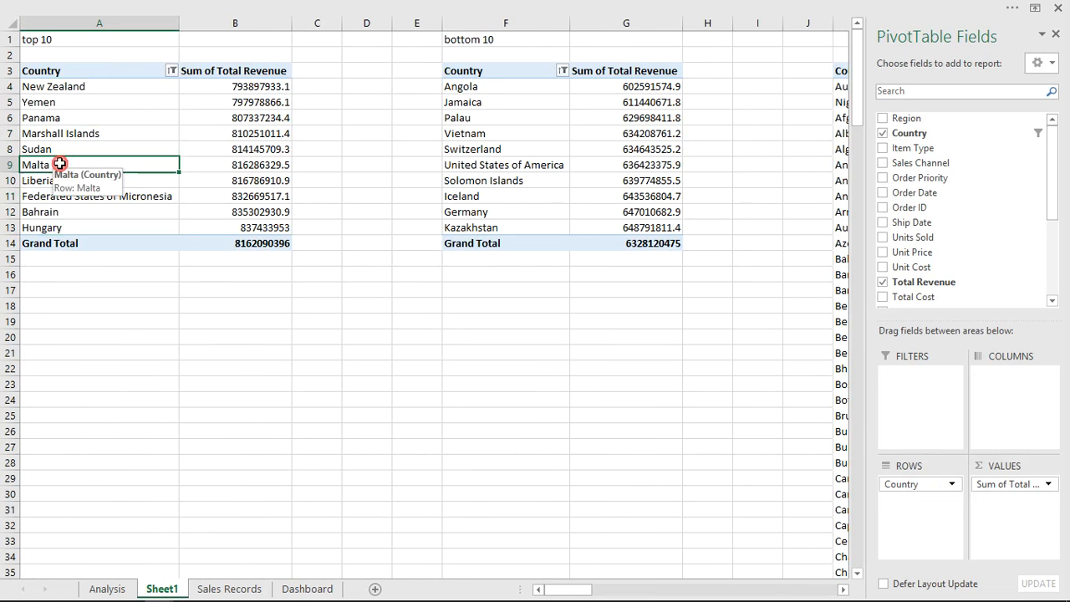
click(468, 6)
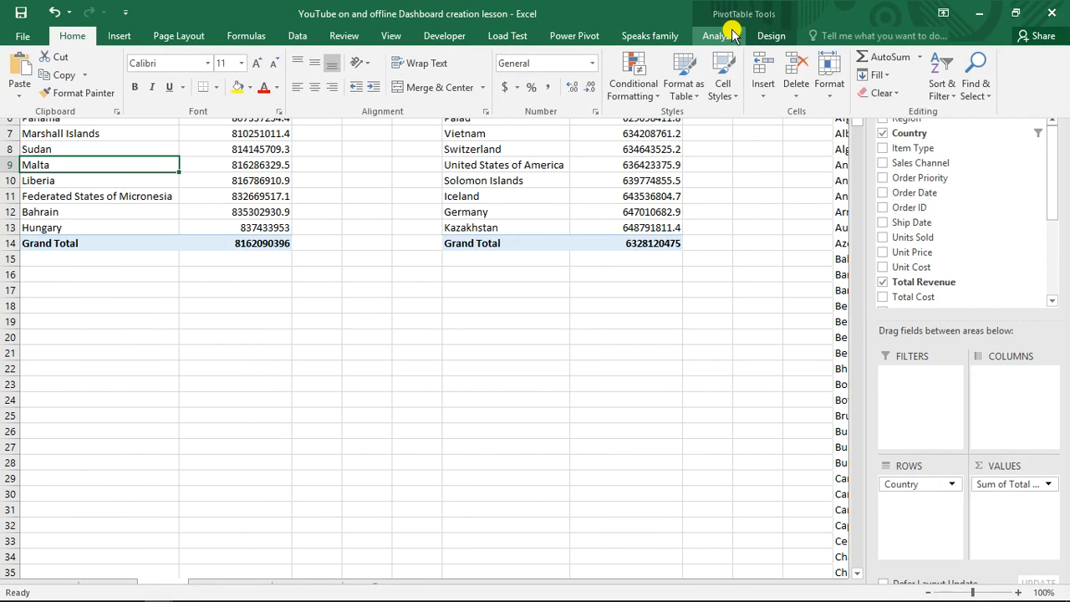
click(730, 35)
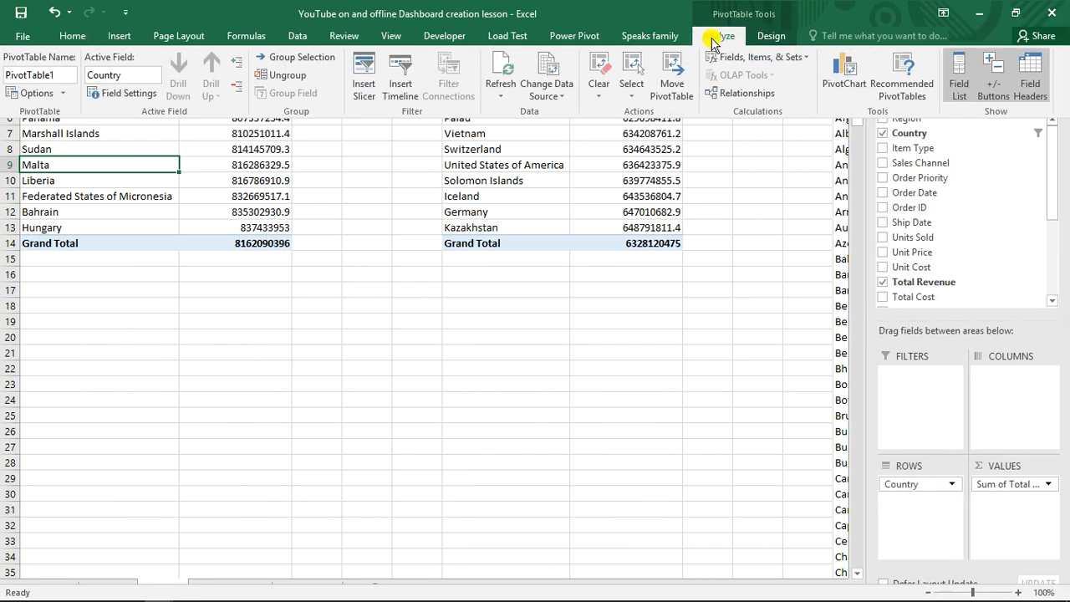
click(366, 77)
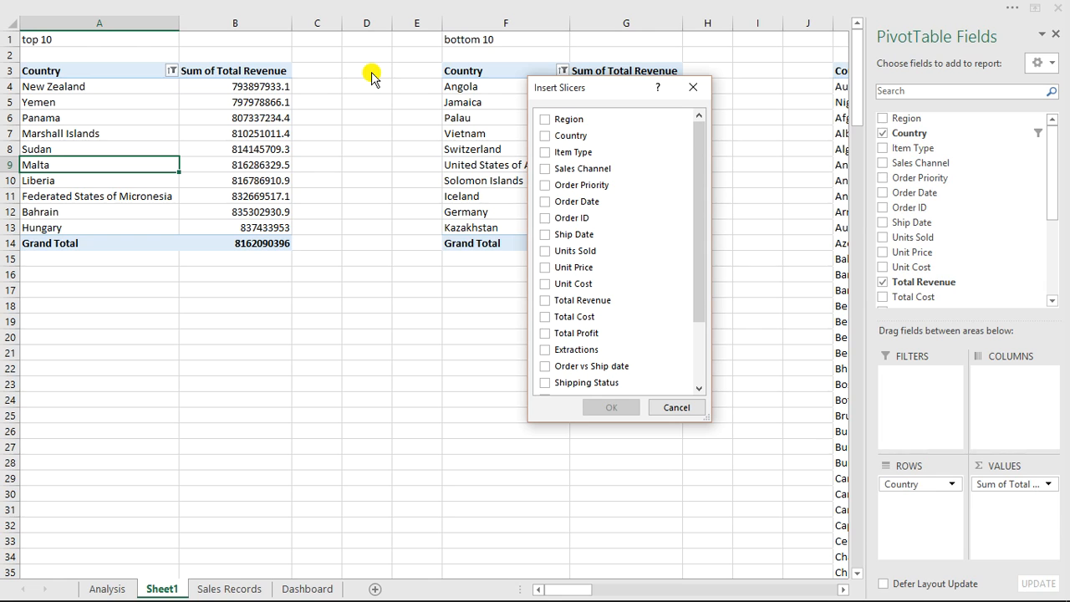
click(545, 121)
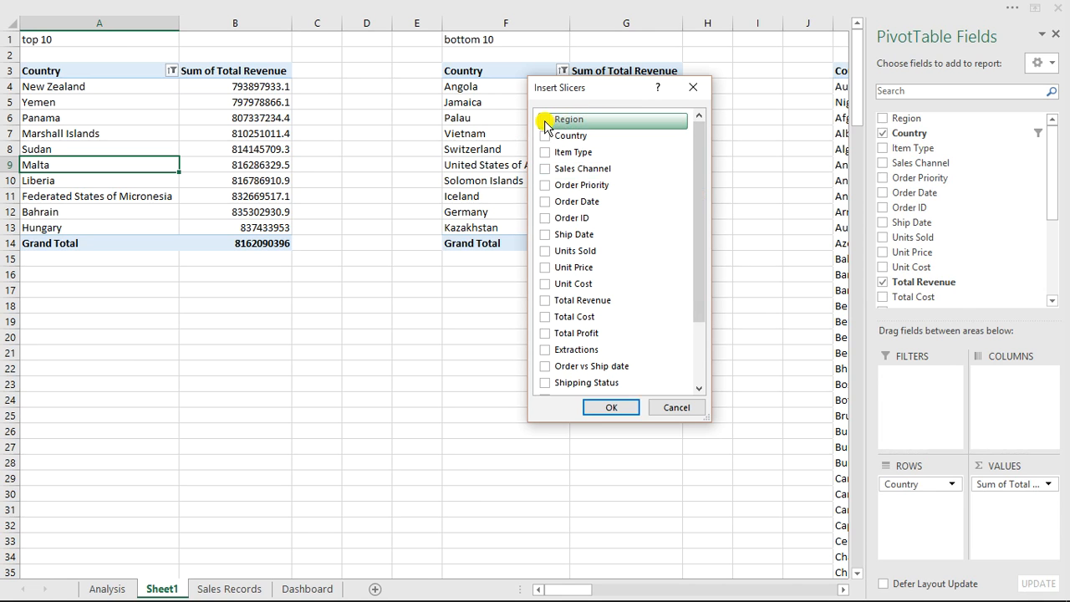
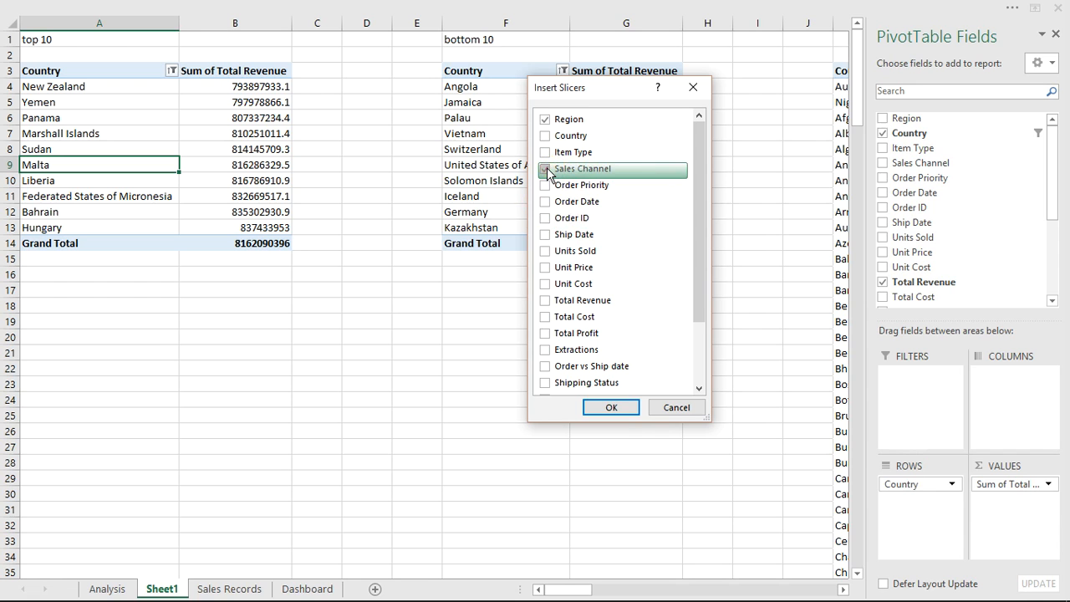
click(608, 407)
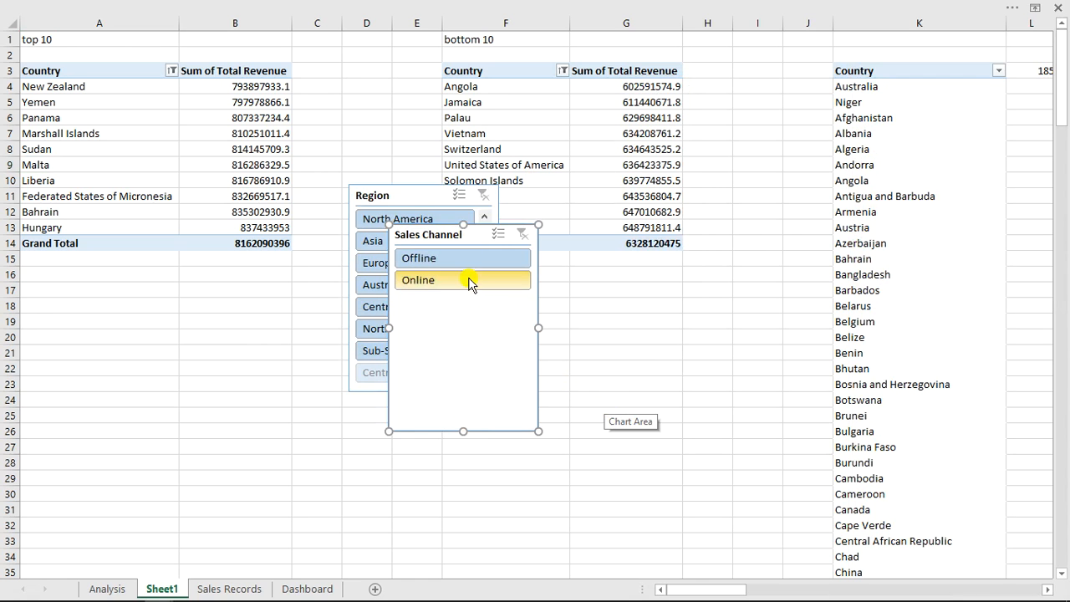
Select both the Region and Sales Channel slicers on Sheet1 and paste them onto the Dashboard sheet beside the Off button.
ctrl+click(416, 194)
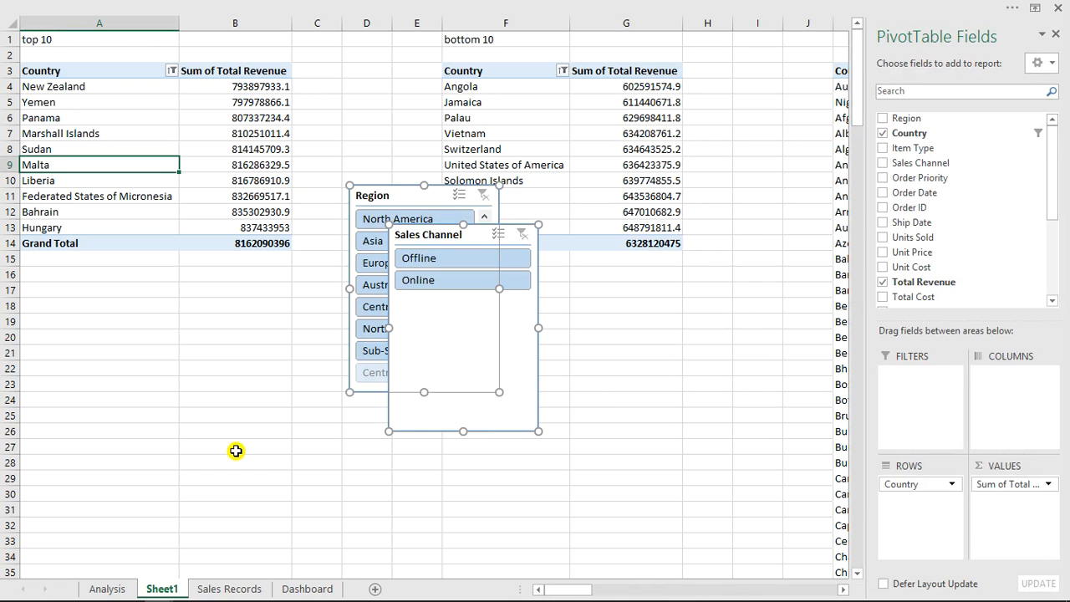
click(295, 590)
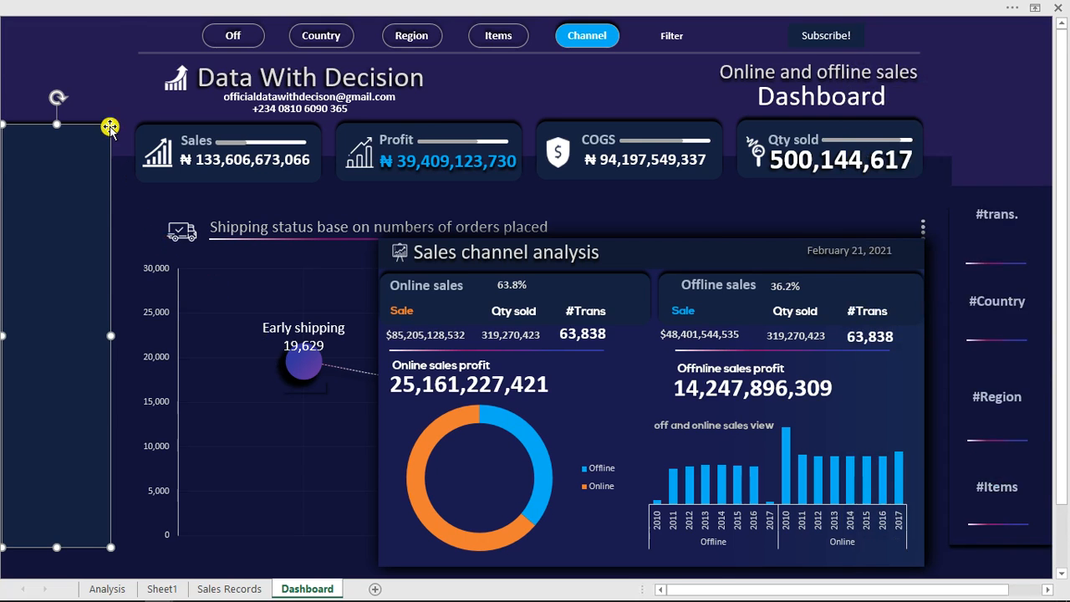
click(118, 35)
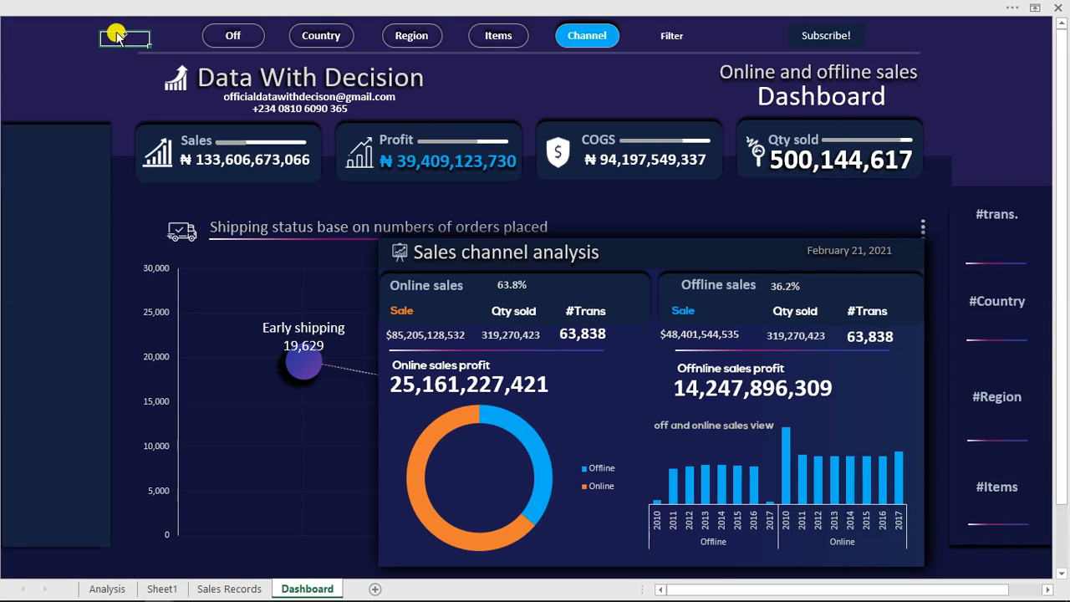
key(ctrl+v)
click(116, 33)
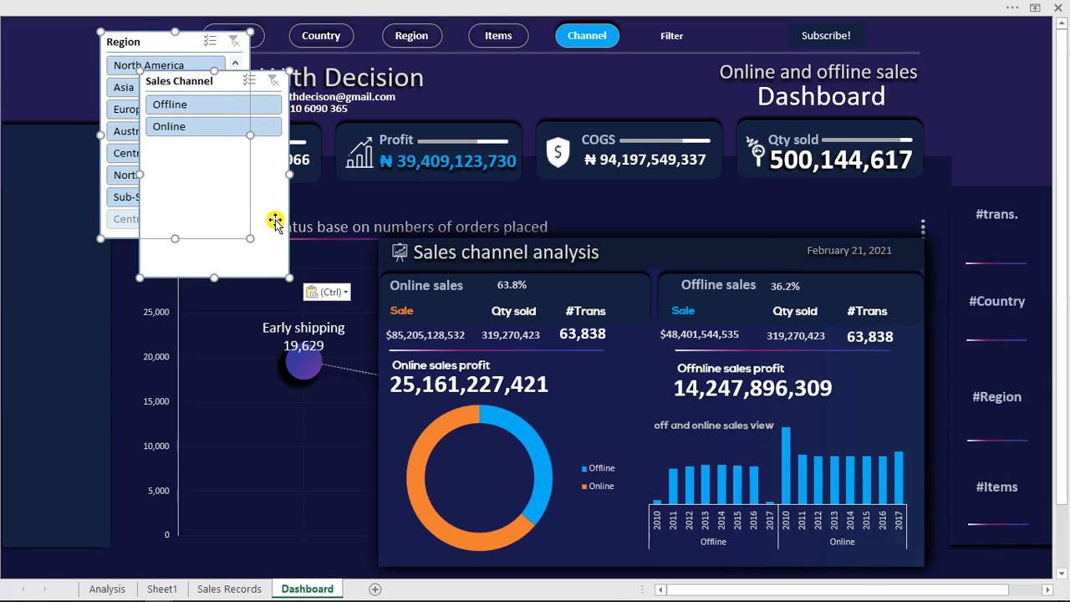
click(58, 37)
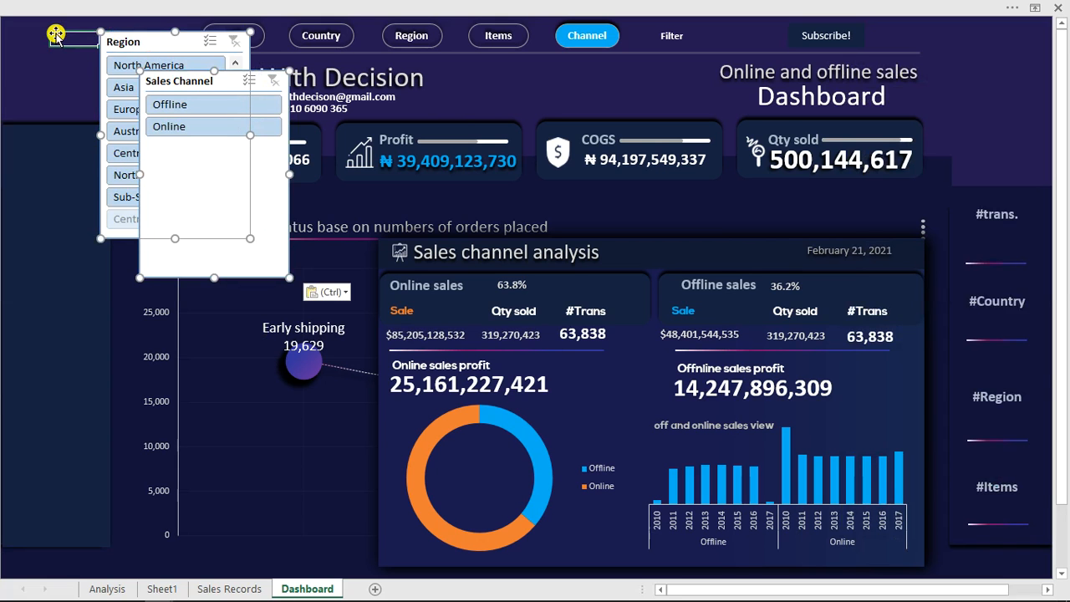
Move the Region slicer onto the sidebar rectangle and widen the rectangle to just beyond the slicer's width.
click(157, 42)
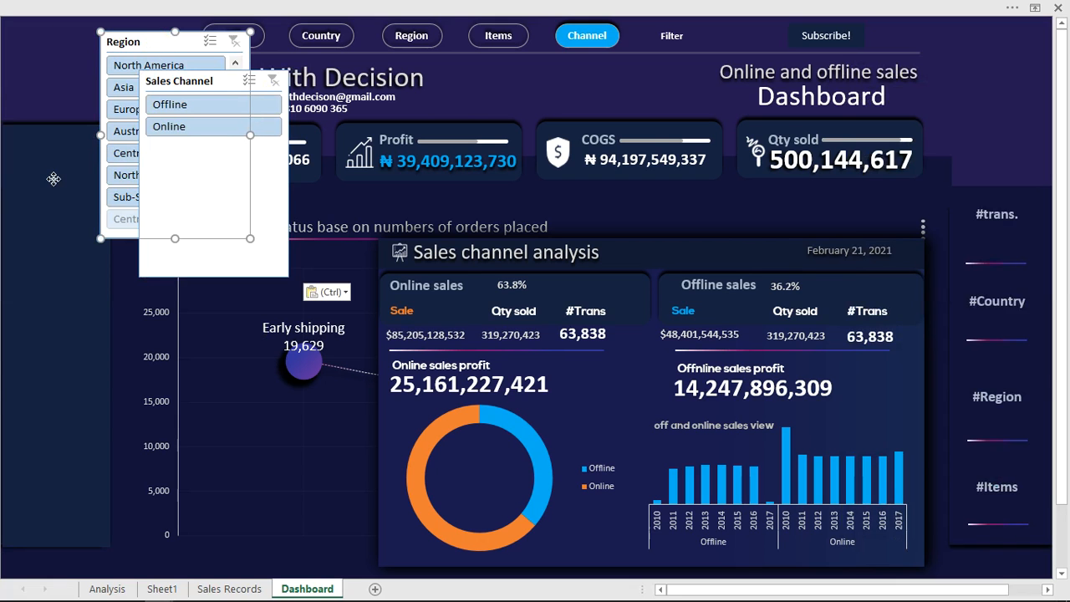
drag(53, 179, 37, 174)
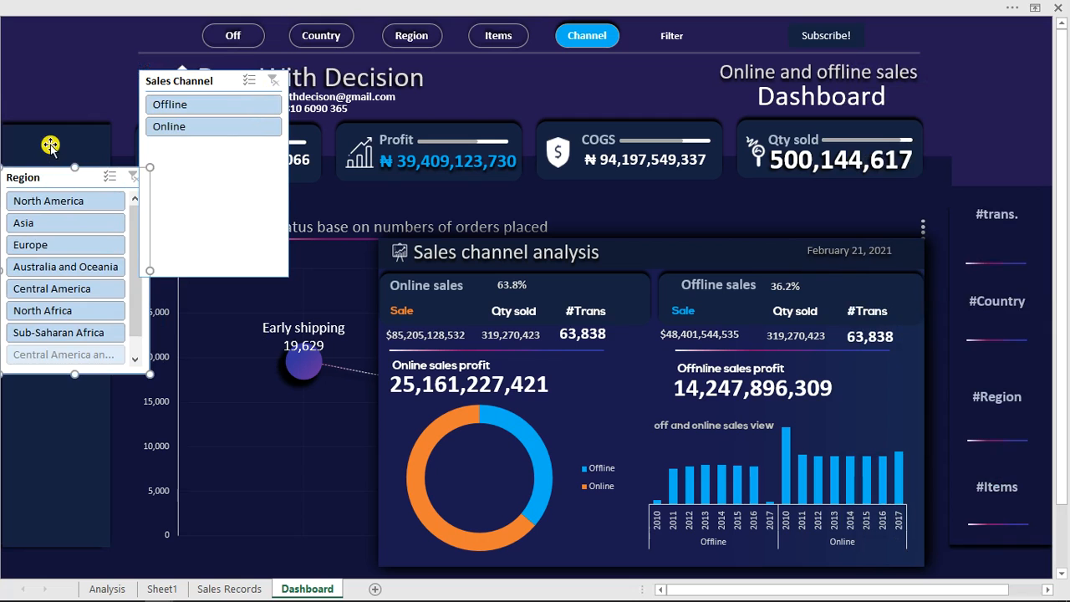
click(53, 144)
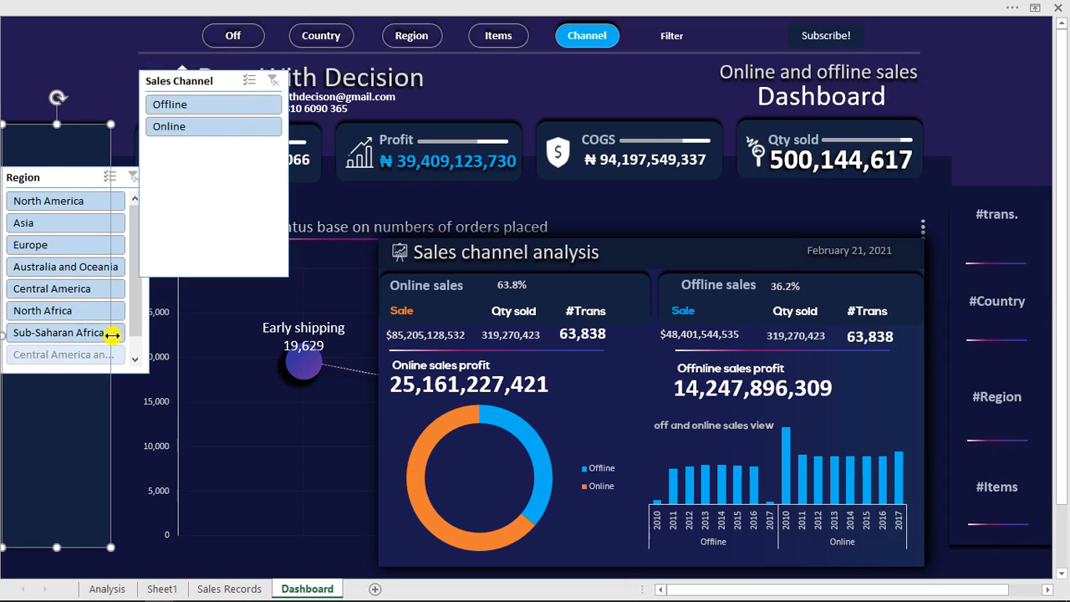
drag(141, 336, 153, 337)
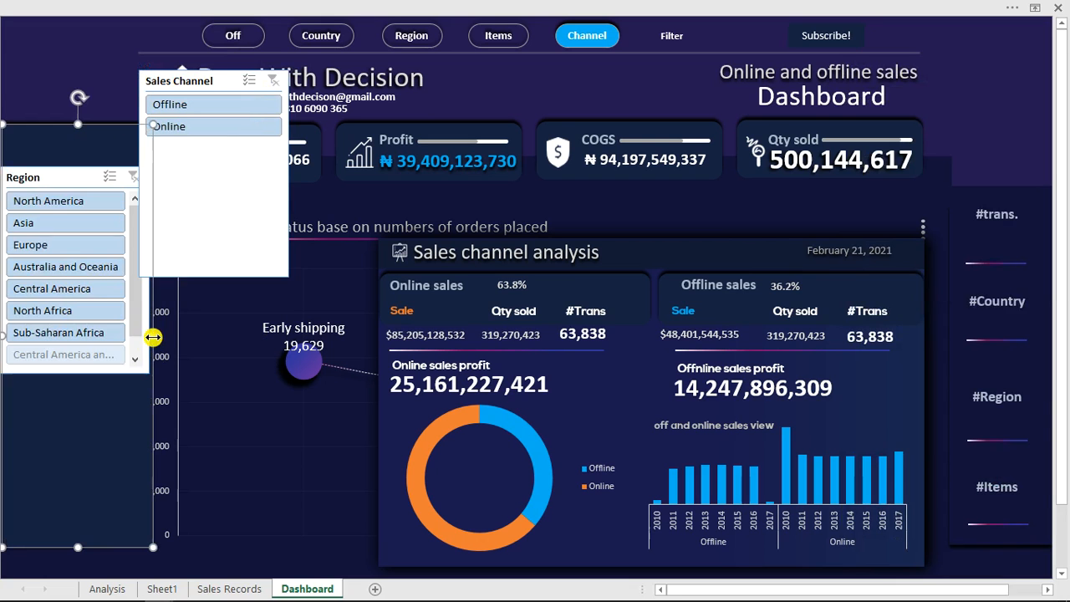
Shift the Region slicer up to just below the sidebar rectangle's upper edge and shorten it slightly.
click(69, 176)
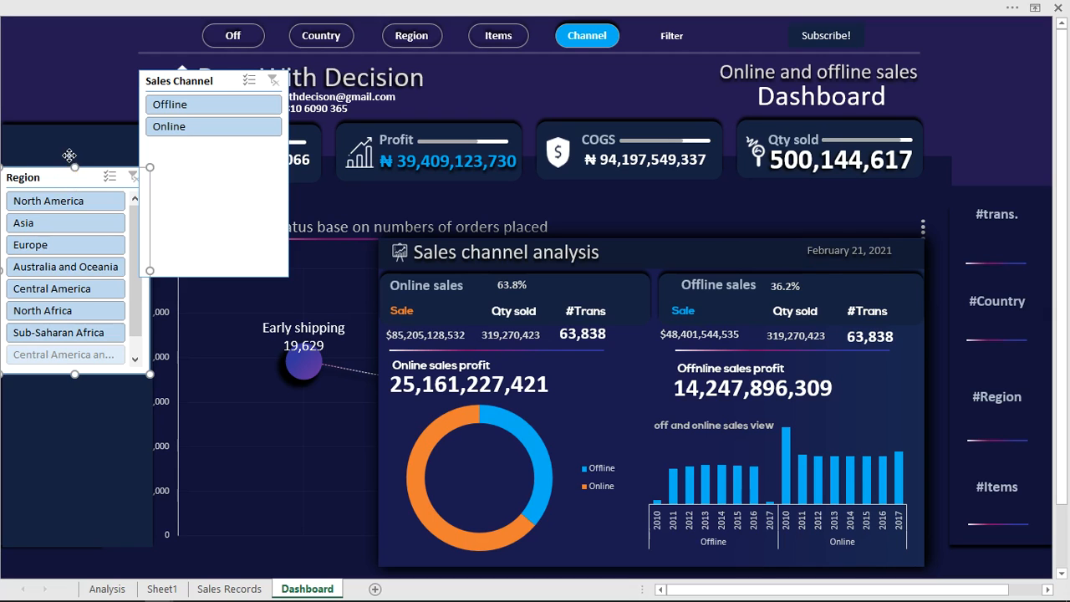
drag(69, 177, 68, 149)
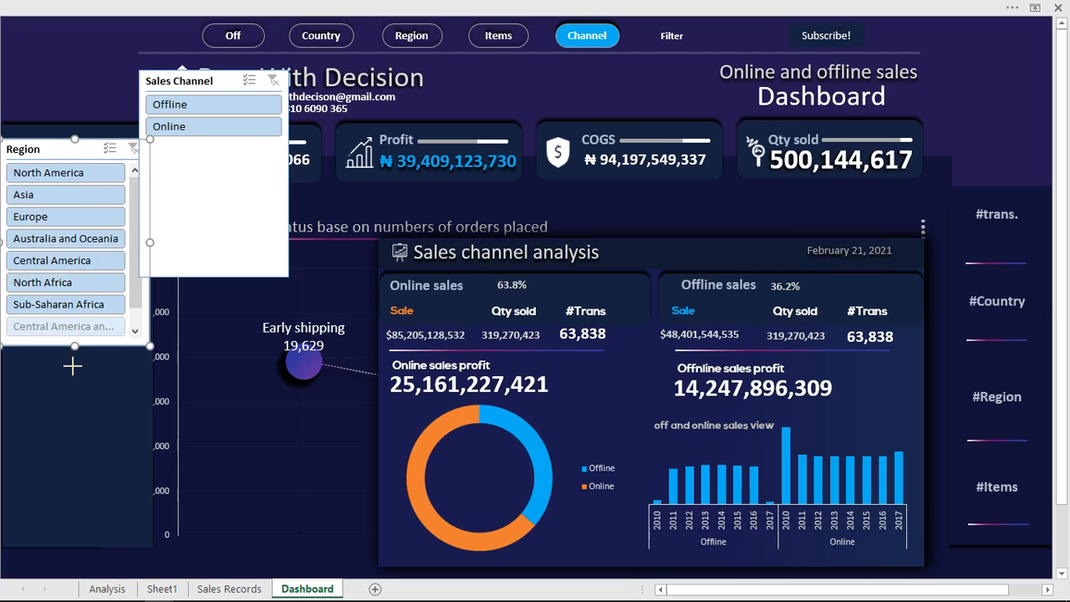
drag(73, 367, 72, 337)
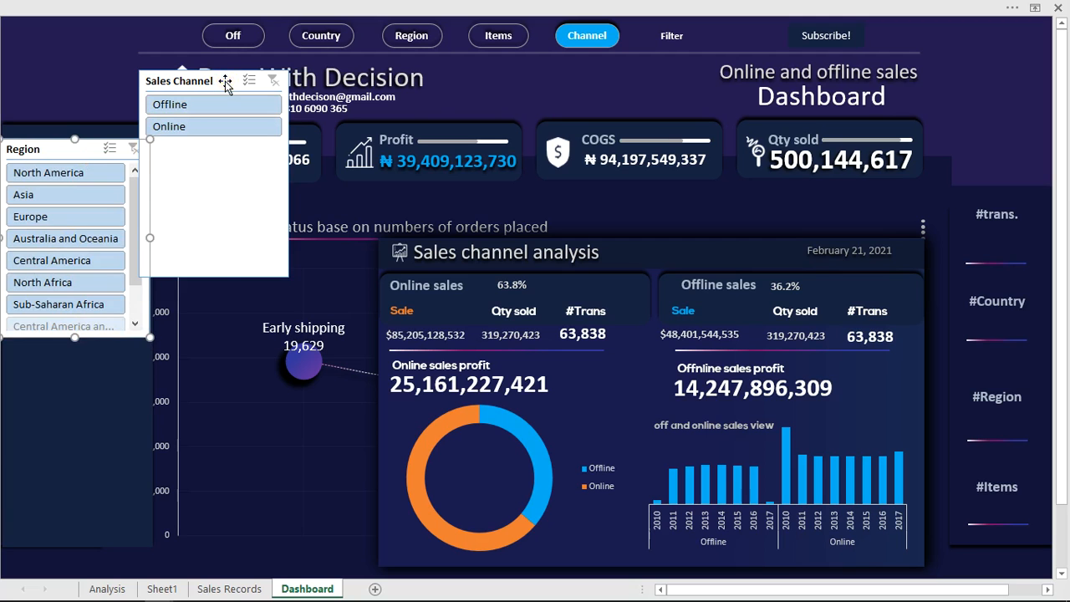
Shorten the Sales Channel slicer to fit its Offline and Online buttons and place it below the Region slicer on the sidebar.
click(221, 271)
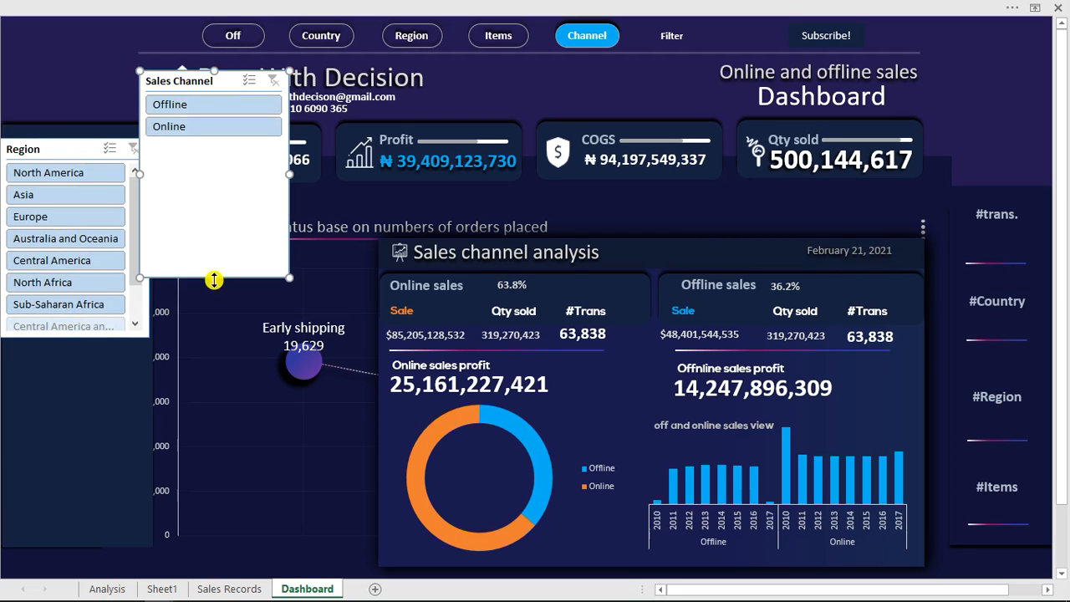
drag(225, 166, 225, 79)
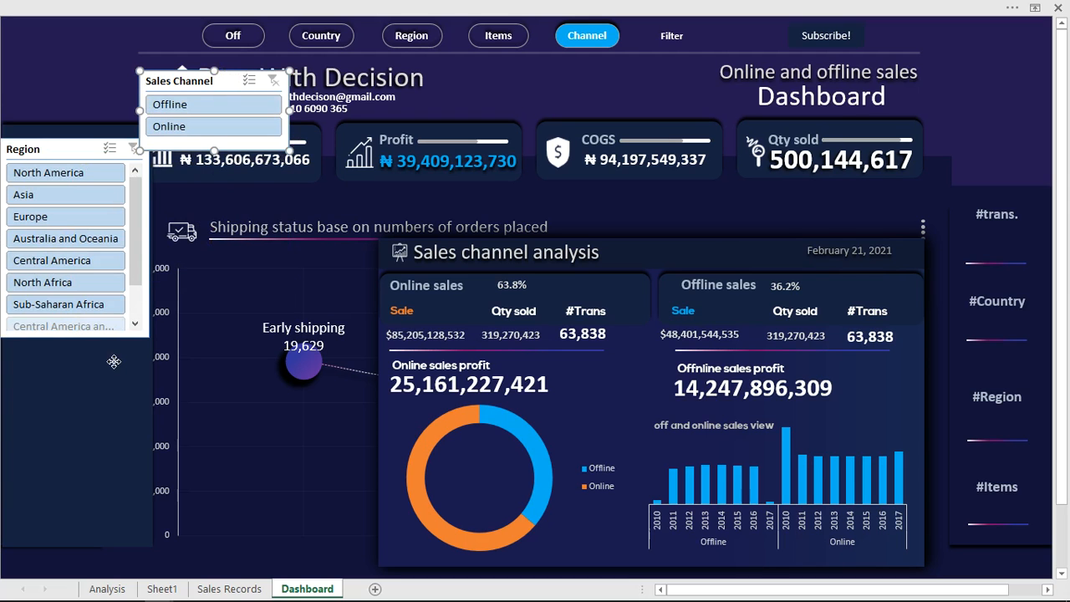
drag(114, 361, 64, 363)
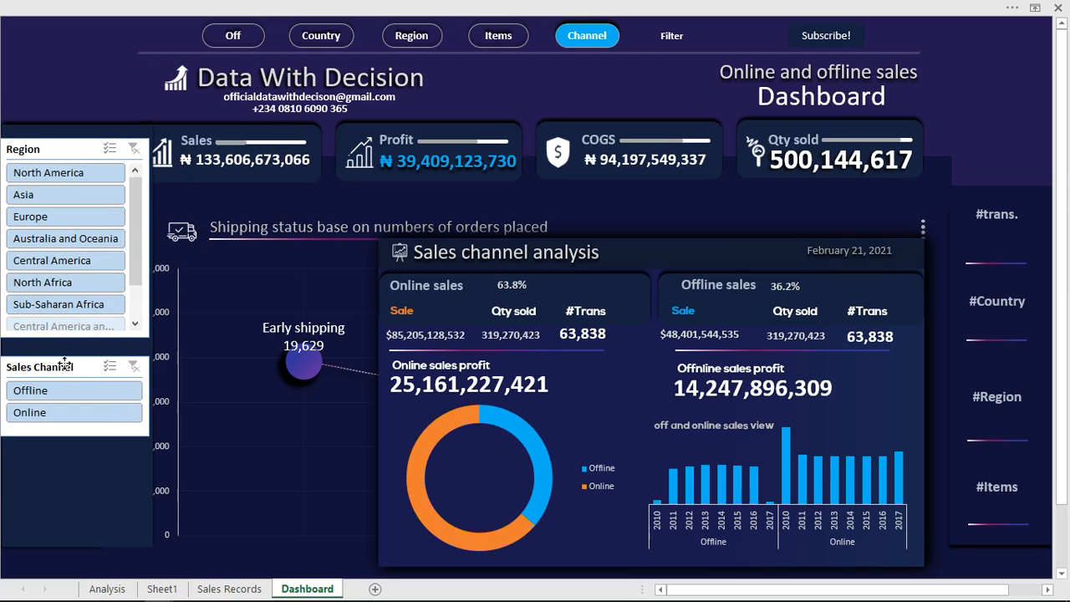
Set the Region slicer to hide items with no data.
click(77, 145)
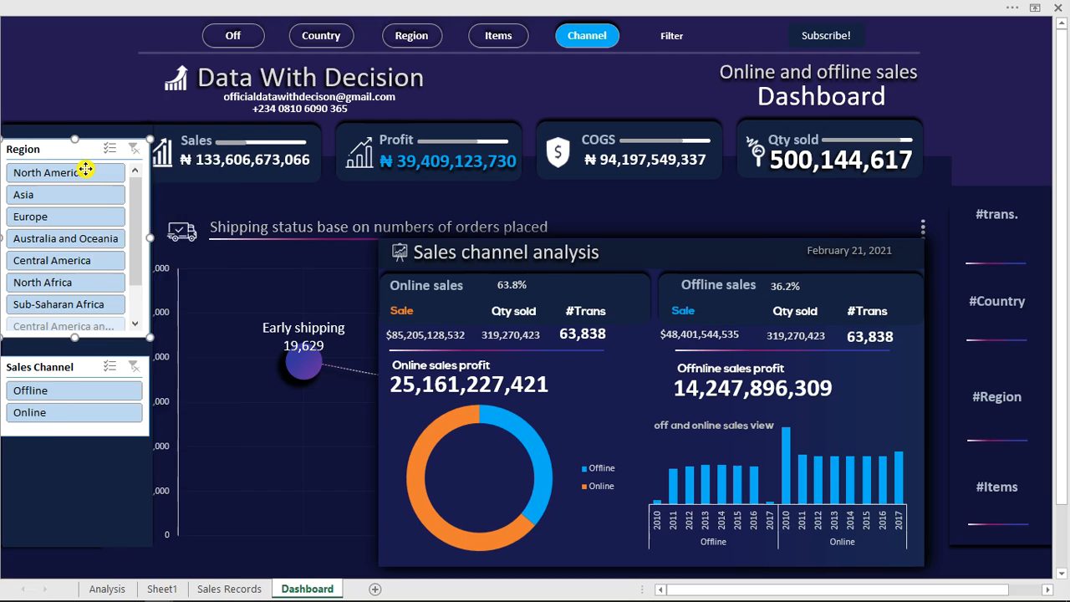
right_click(77, 150)
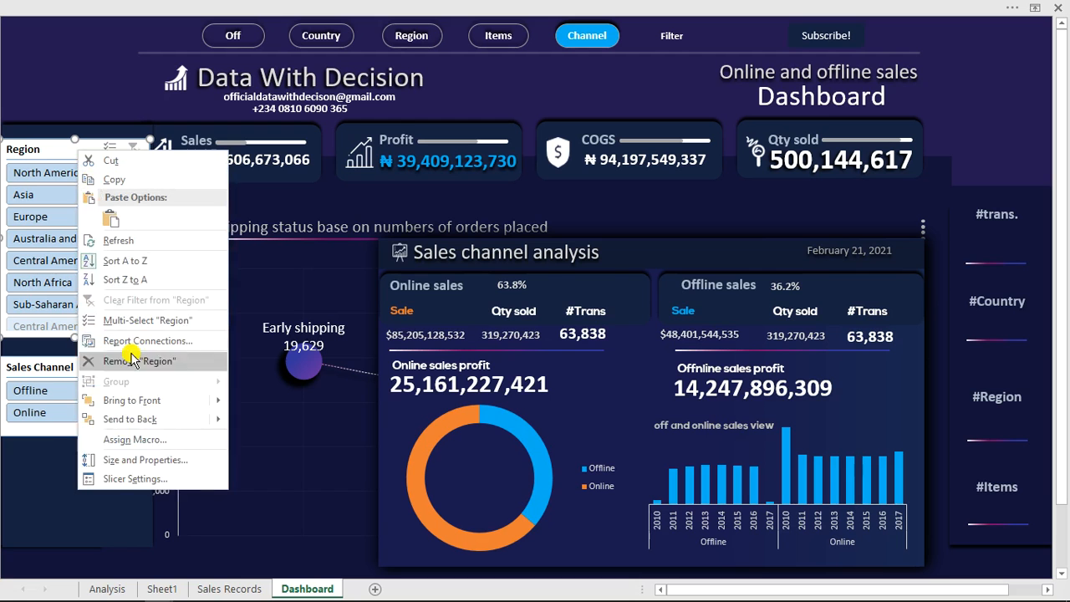
click(139, 483)
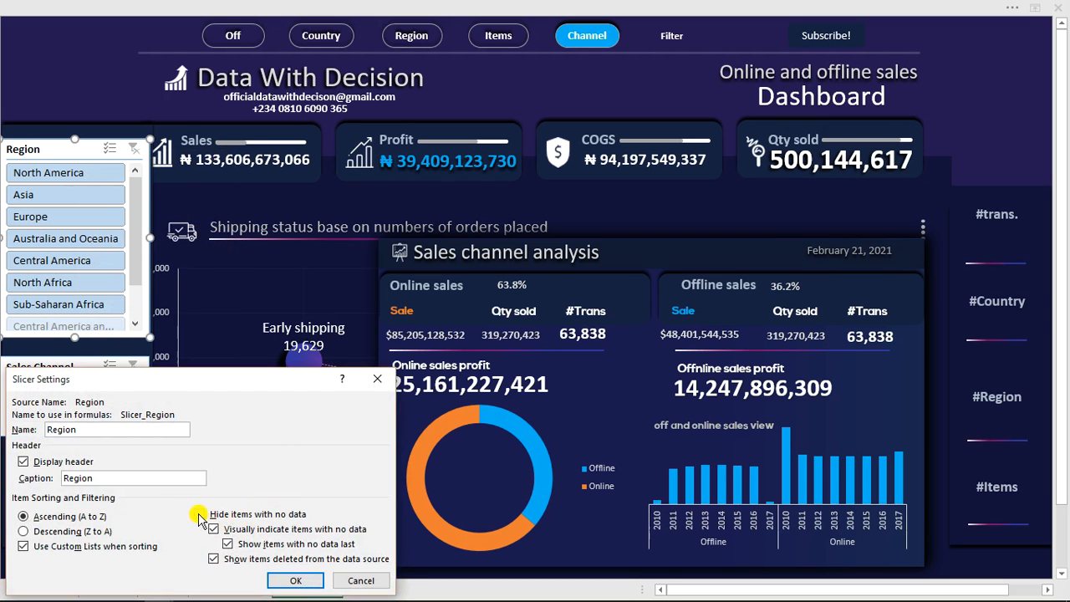
click(201, 514)
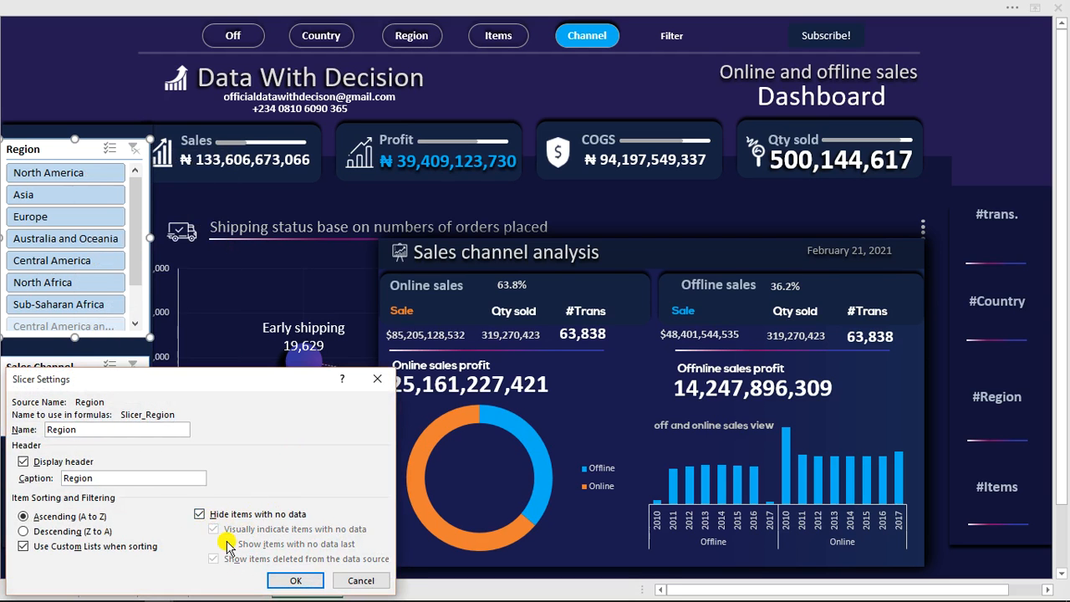
click(289, 578)
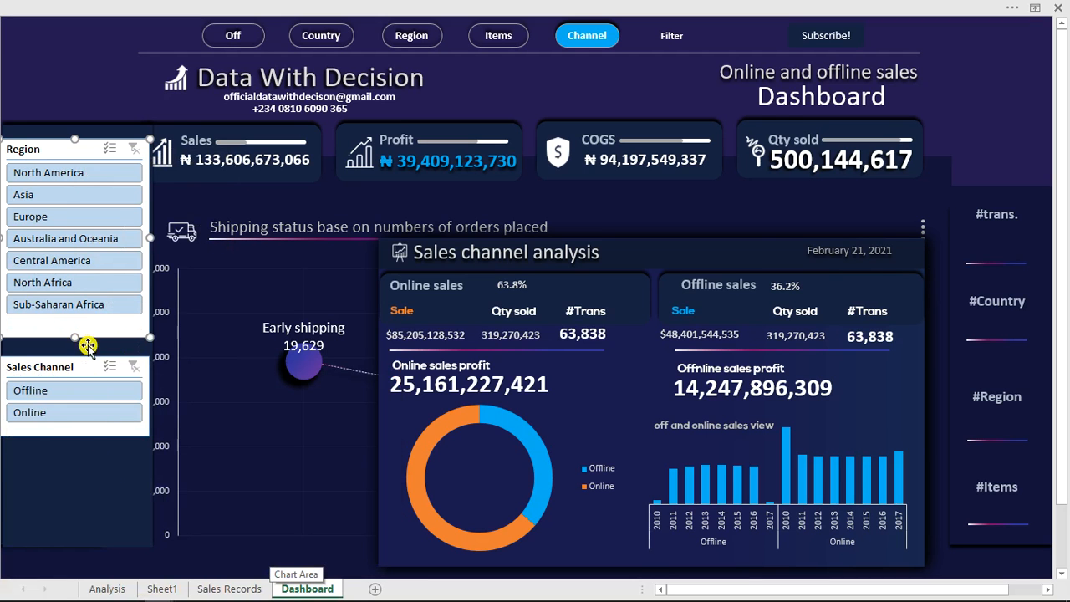
Check the sidebar rectangle's custom font colour values and leave them without applying a change.
click(101, 470)
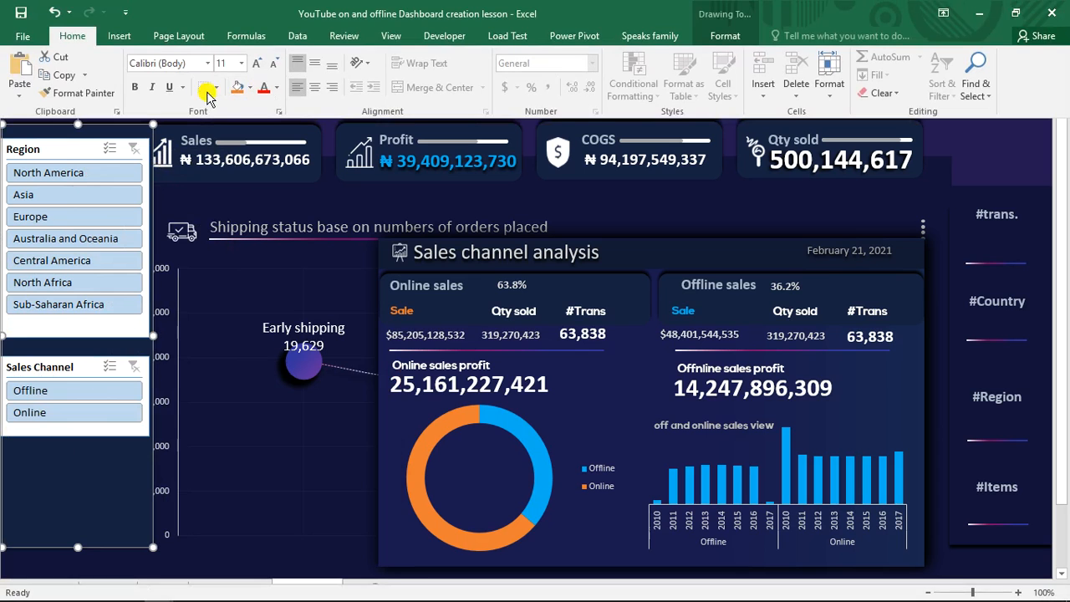
click(277, 87)
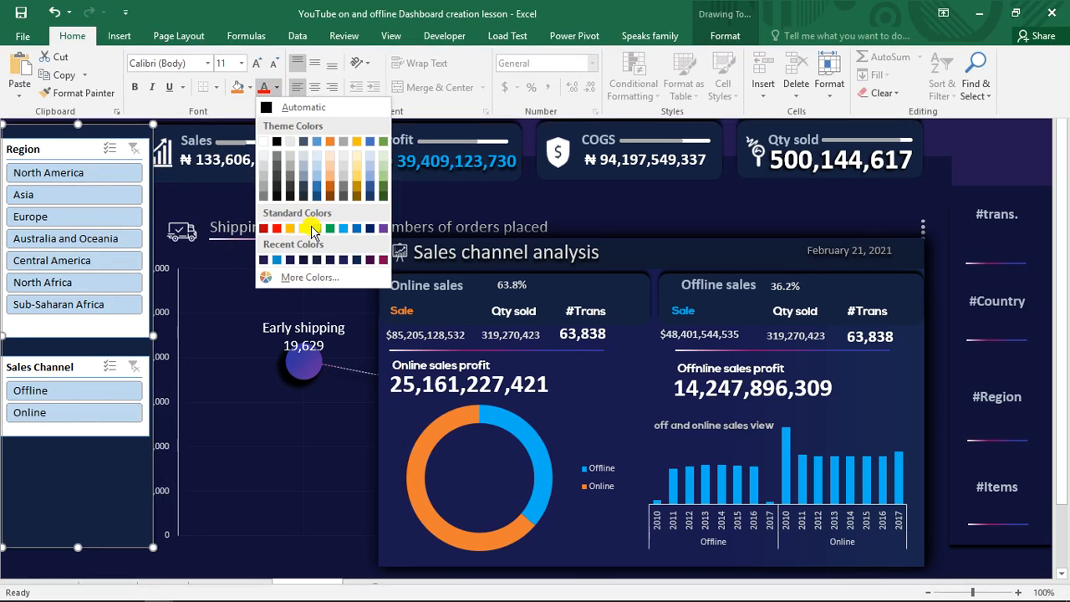
click(305, 282)
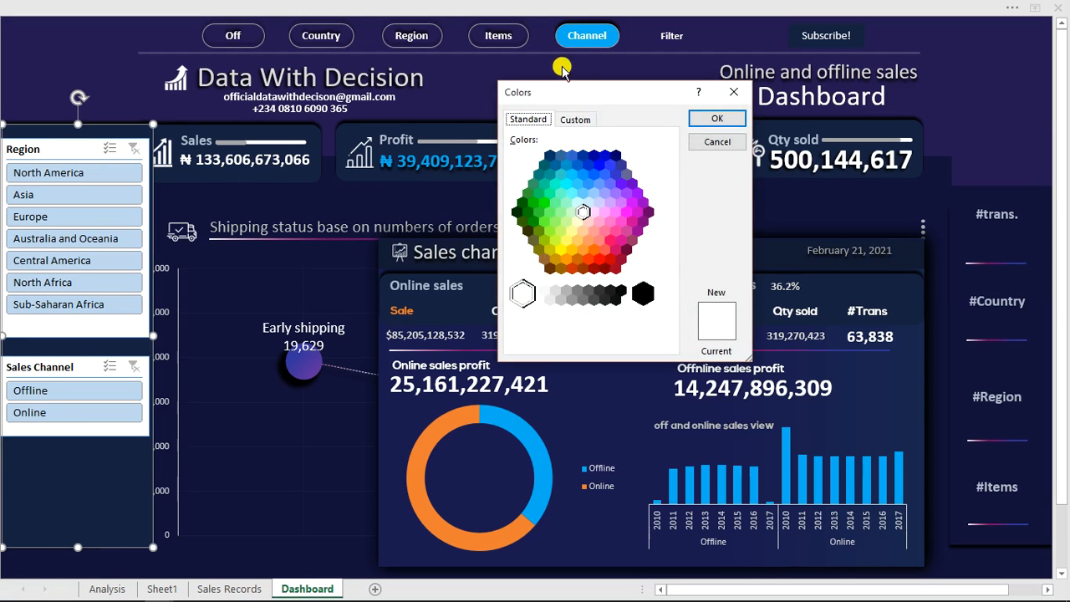
click(576, 120)
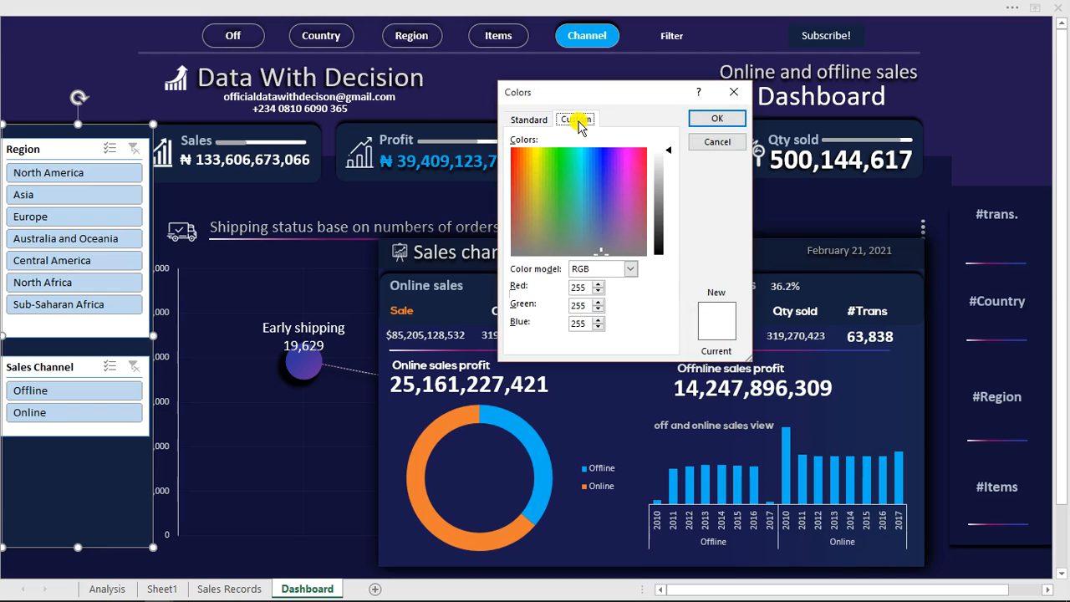
click(724, 140)
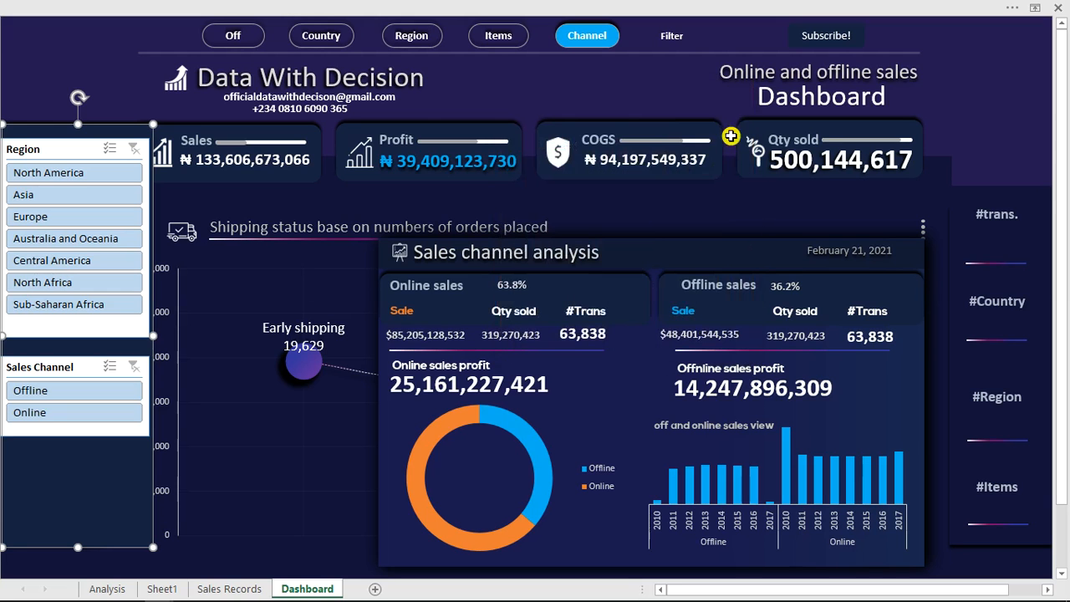
click(347, 136)
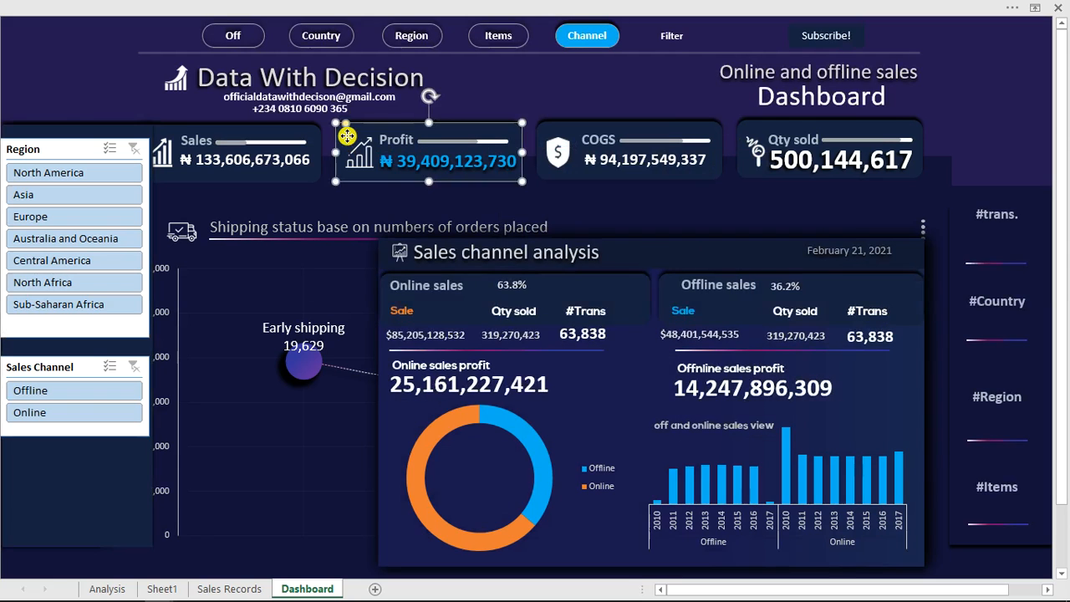
click(235, 5)
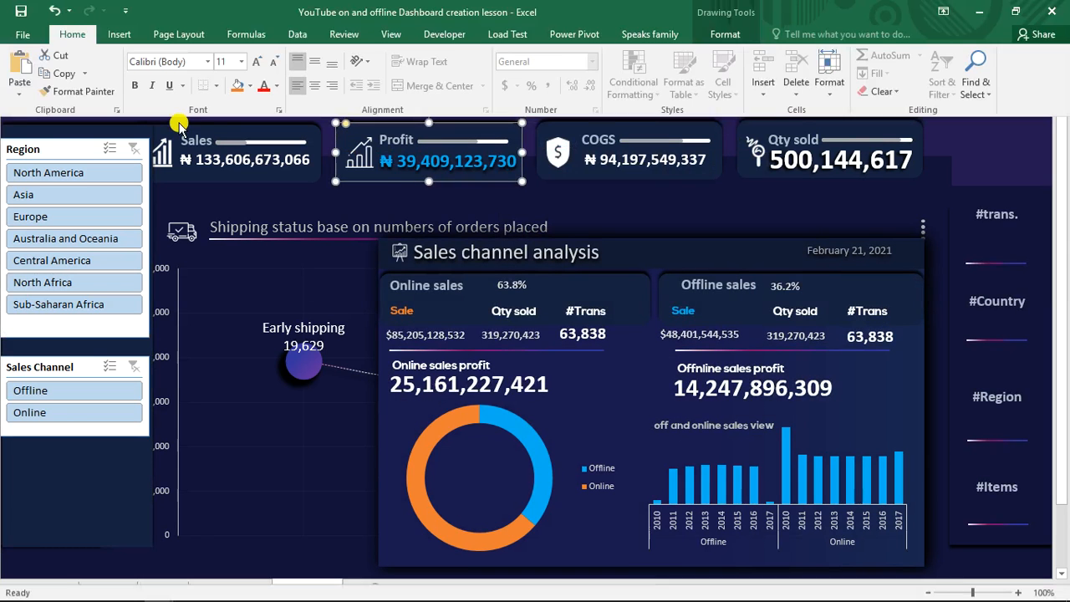
click(276, 88)
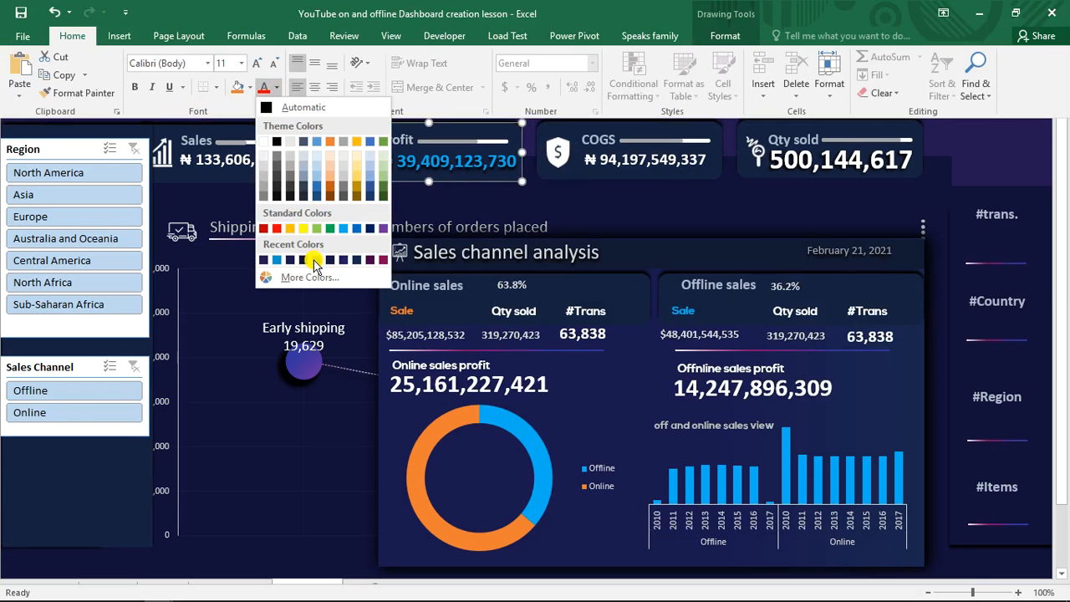
click(101, 471)
click(101, 471)
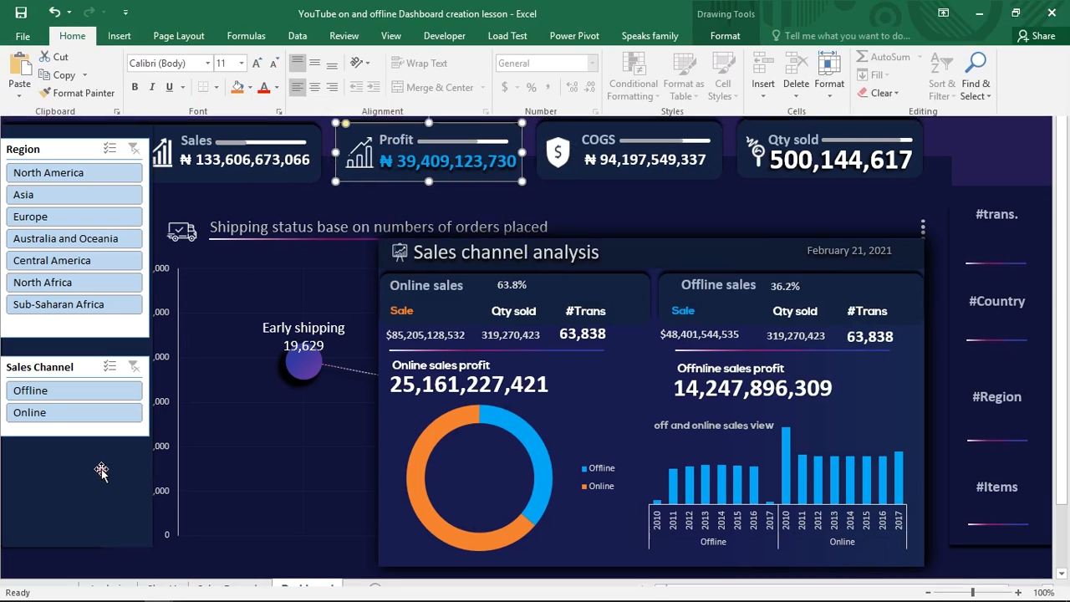
Set the sidebar rectangle's font colour to the recently used dark blue and examine its custom RGB values.
click(102, 471)
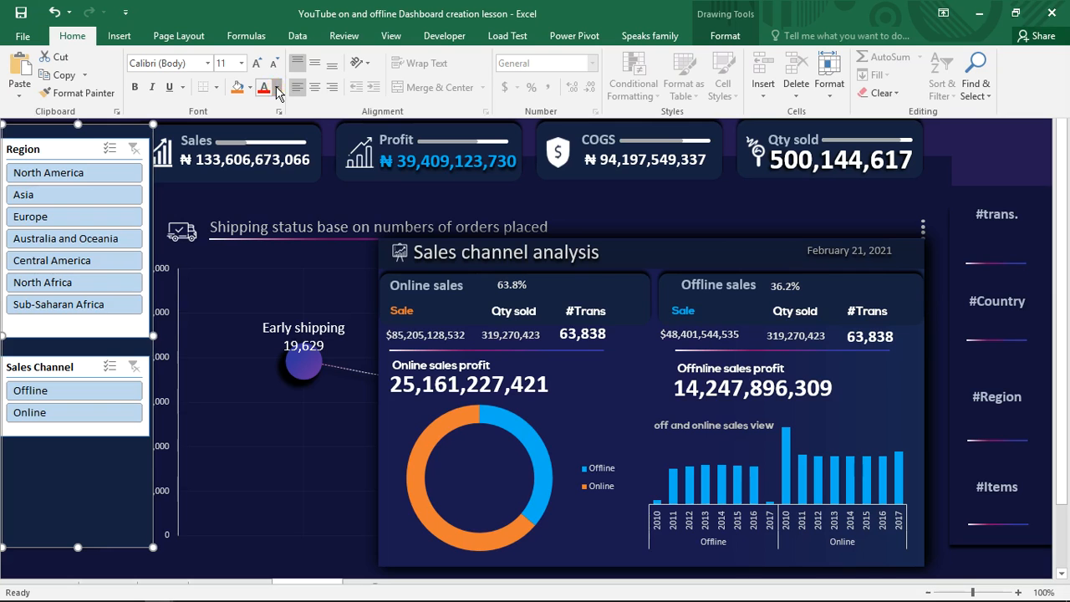
click(277, 88)
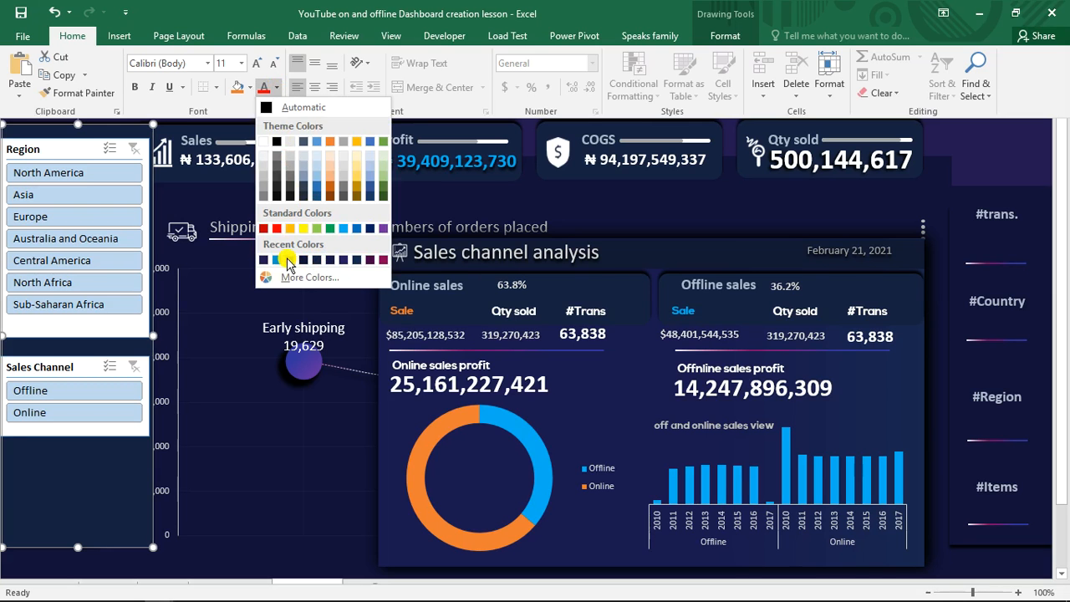
click(358, 260)
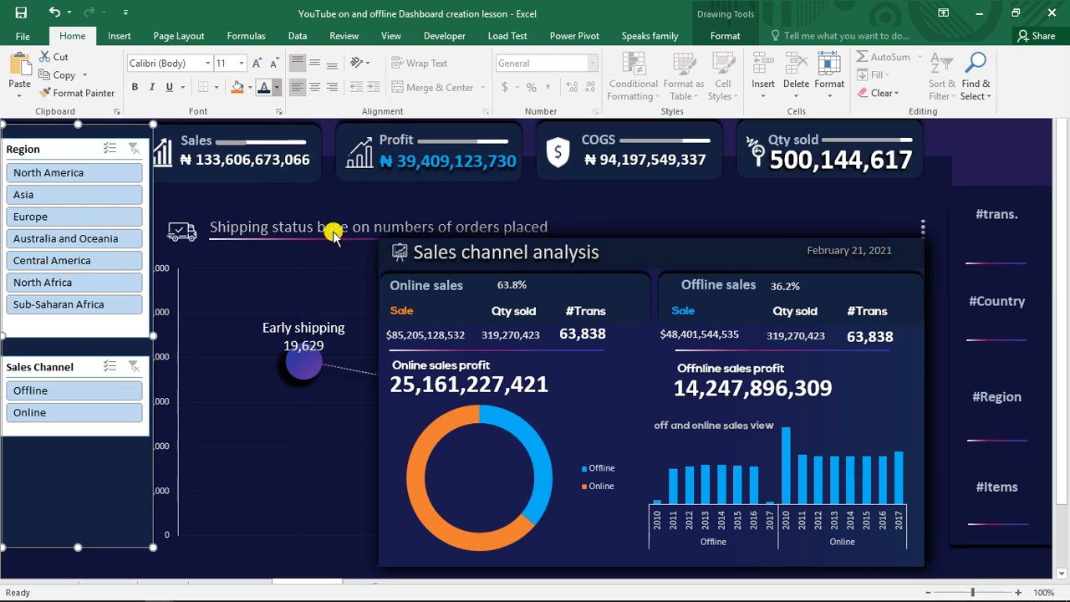
click(276, 88)
click(330, 278)
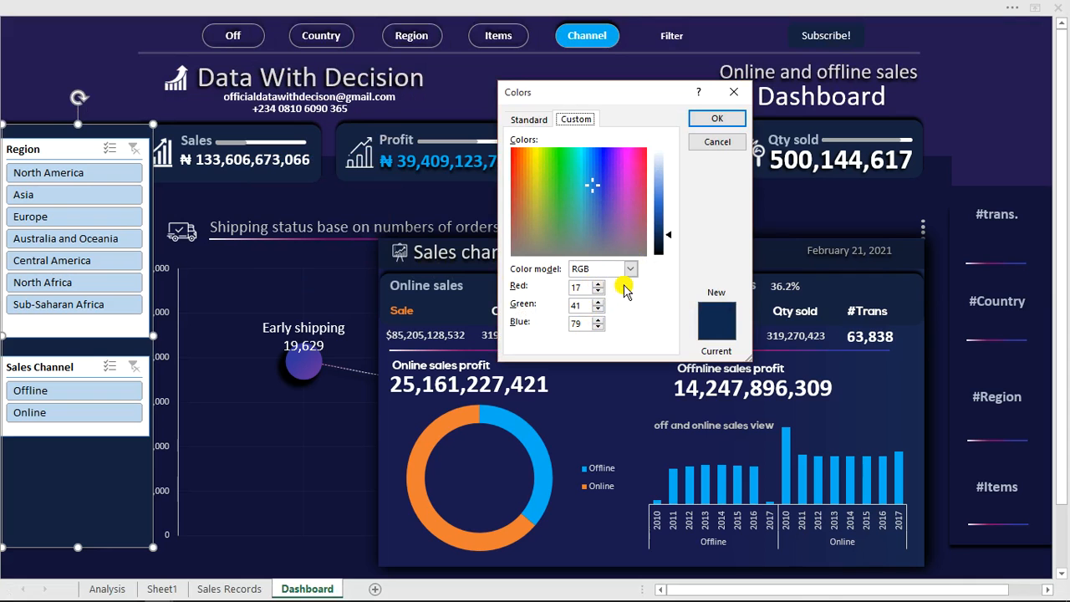
click(587, 323)
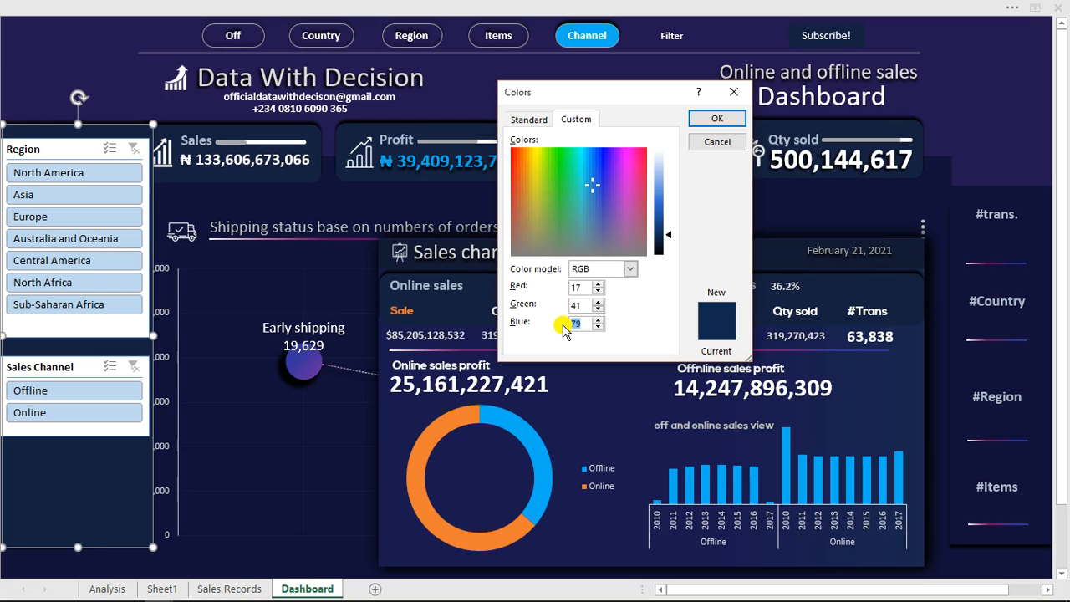
click(735, 93)
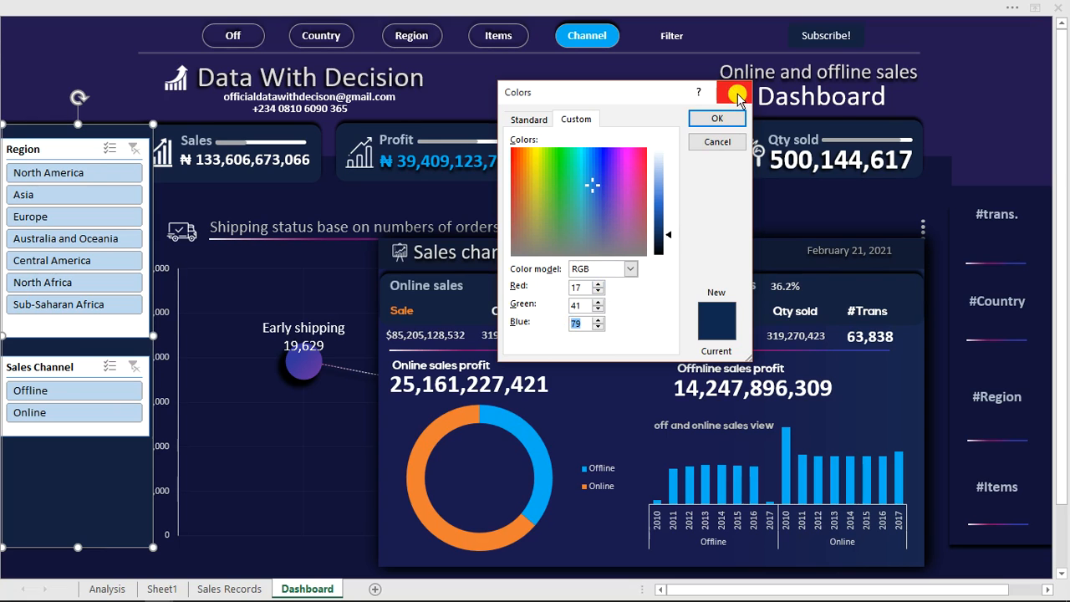
Duplicate the light blue SlicerStyleLight1 style for the Region slicer.
click(69, 149)
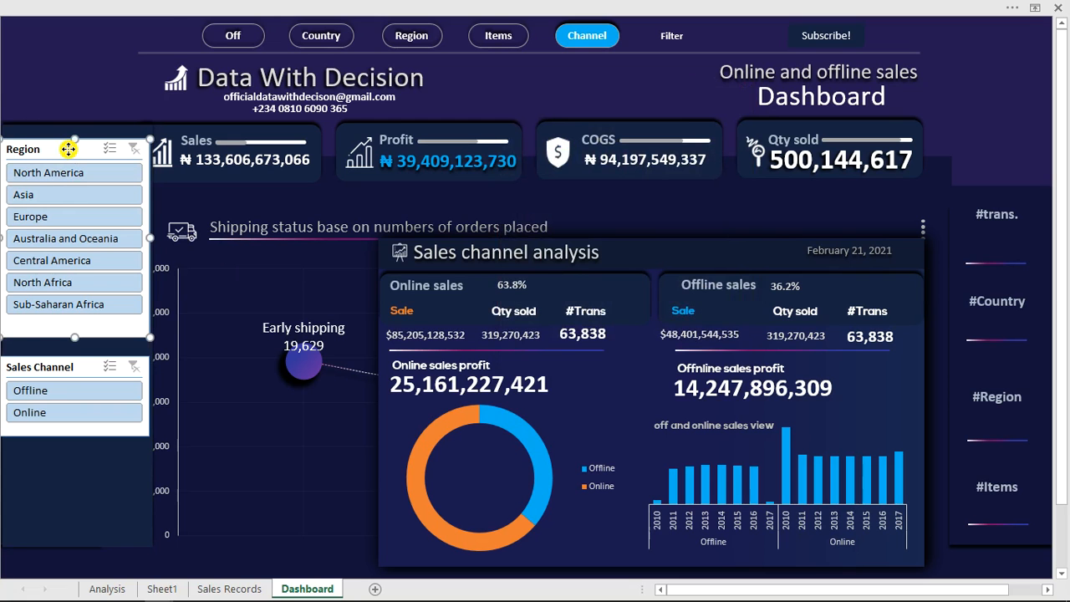
click(592, 8)
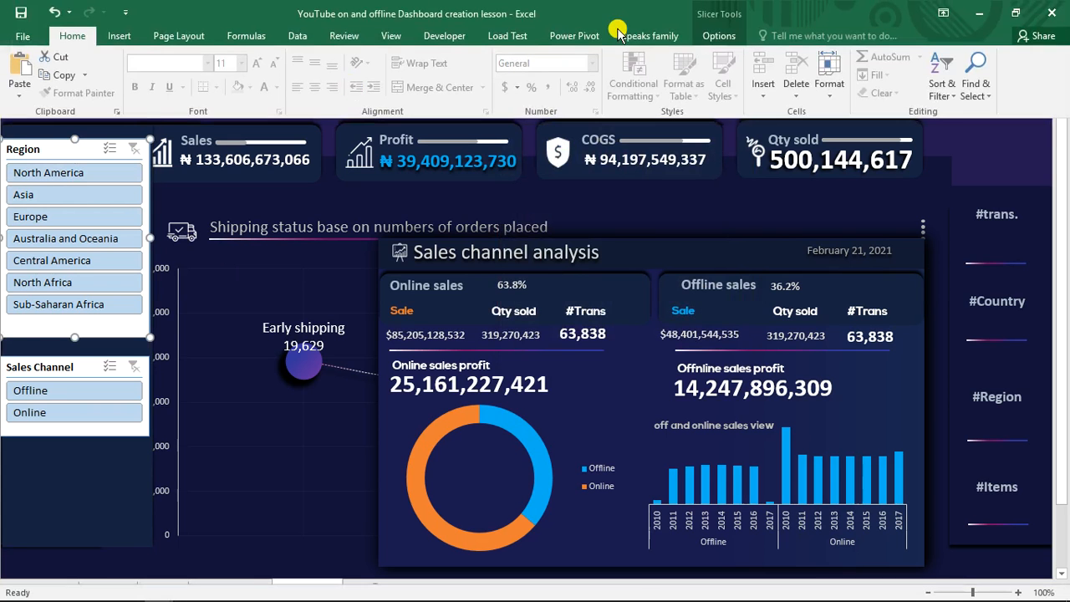
click(722, 39)
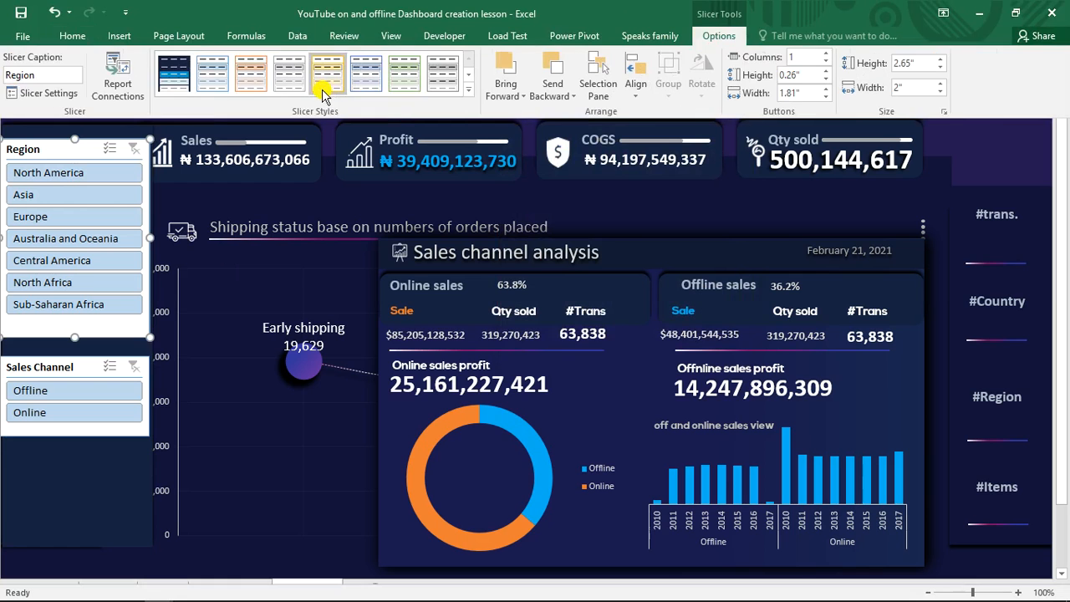
right_click(206, 77)
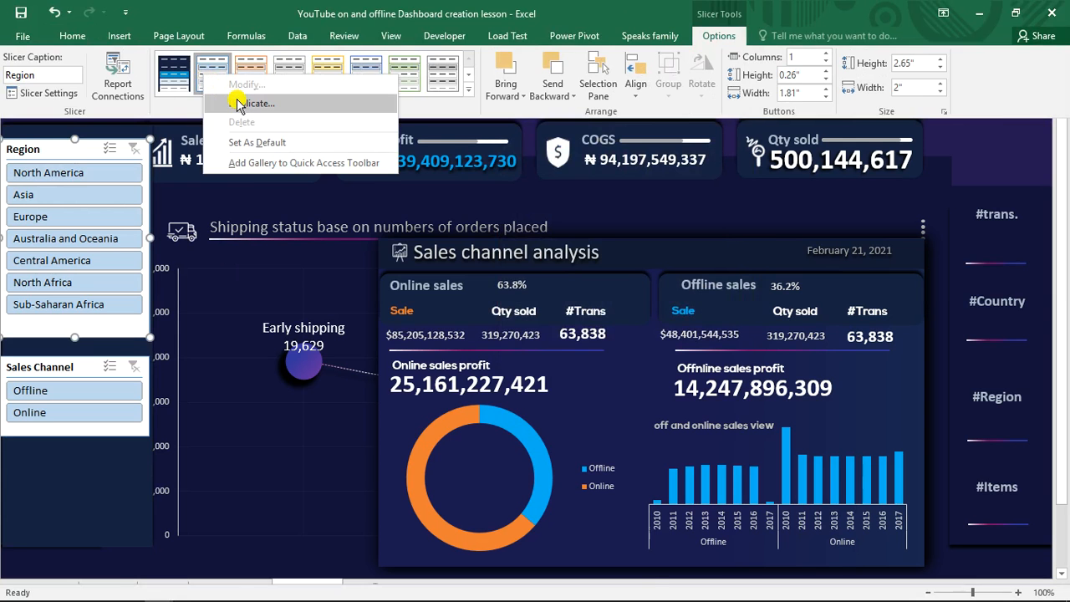
click(242, 104)
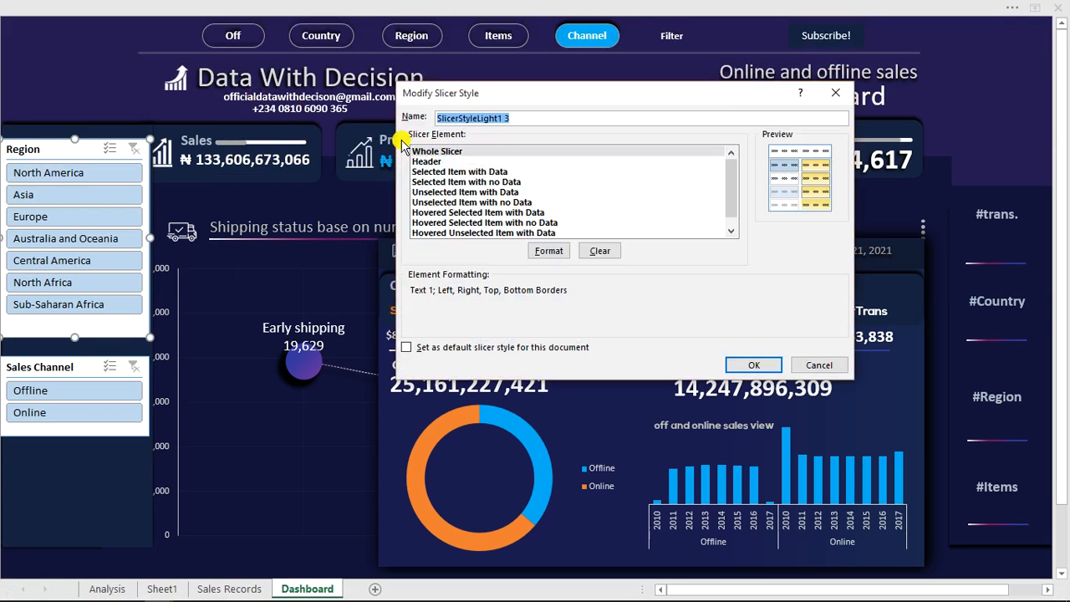
Remove all borders from the Whole Slicer element of the duplicated style.
click(555, 254)
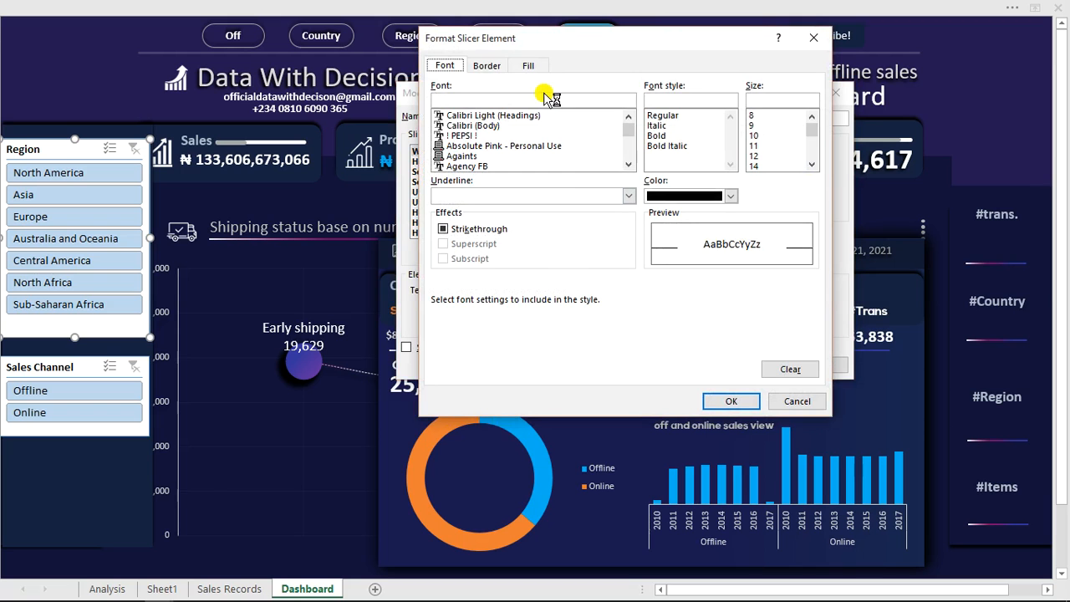
click(487, 66)
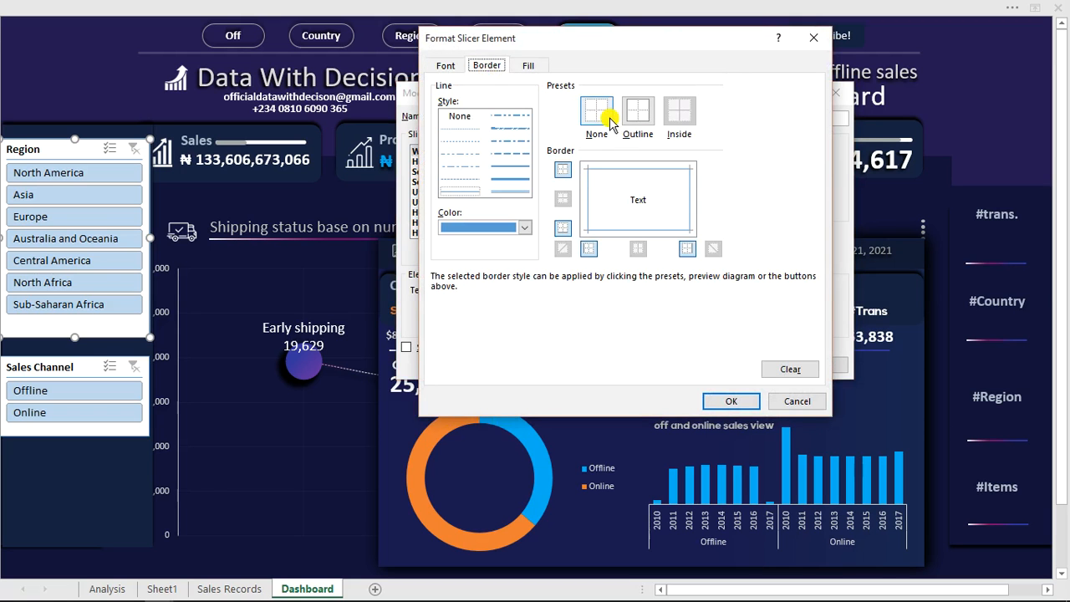
click(599, 116)
Set the Whole Slicer element's background fill to the custom colour RGB 17, 41, 79.
click(526, 66)
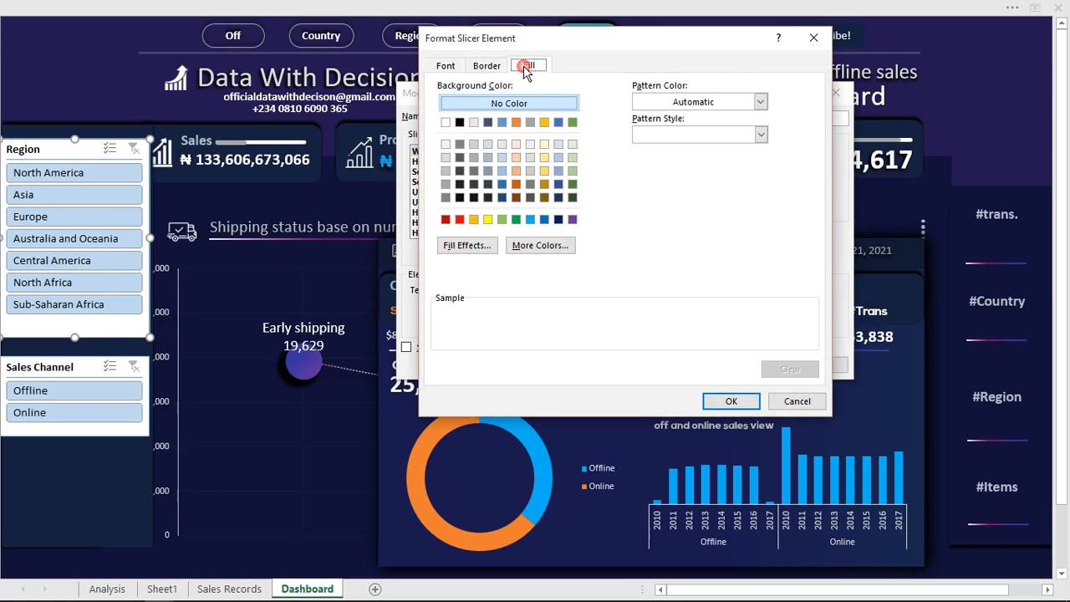
click(521, 247)
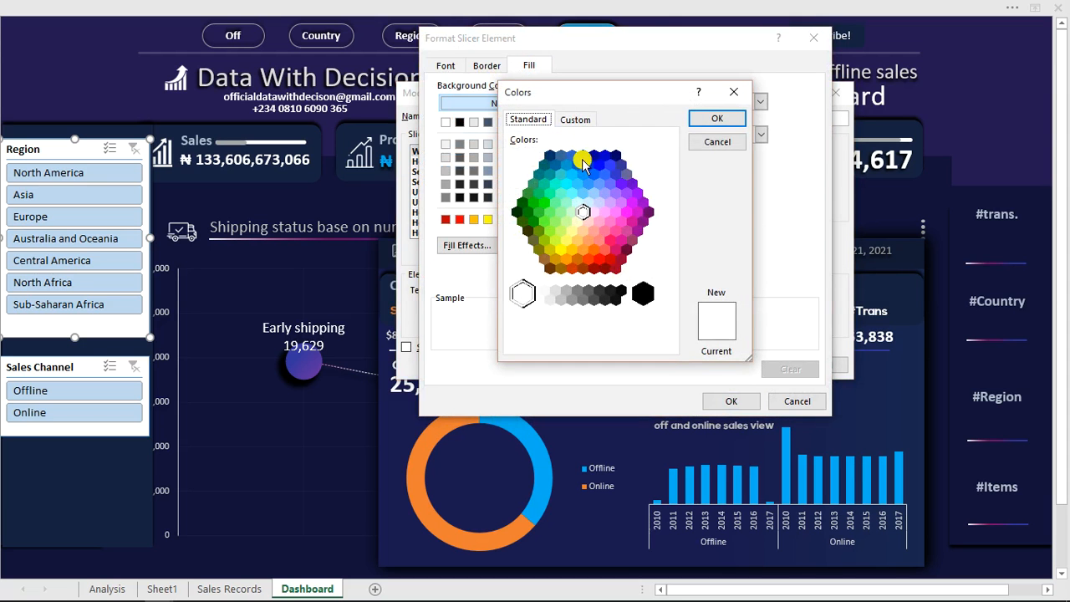
click(577, 120)
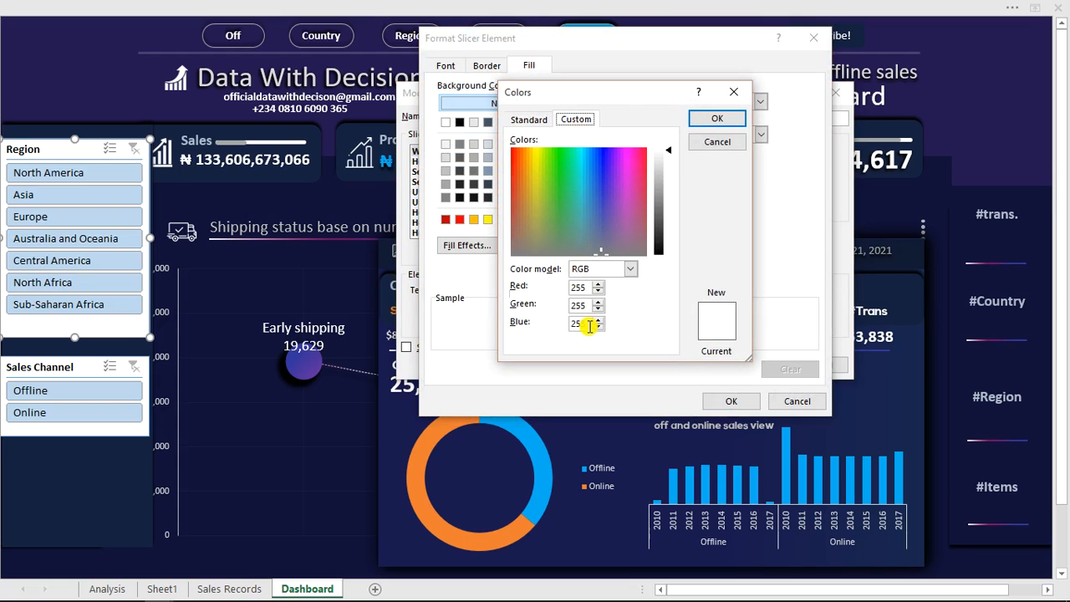
click(587, 288)
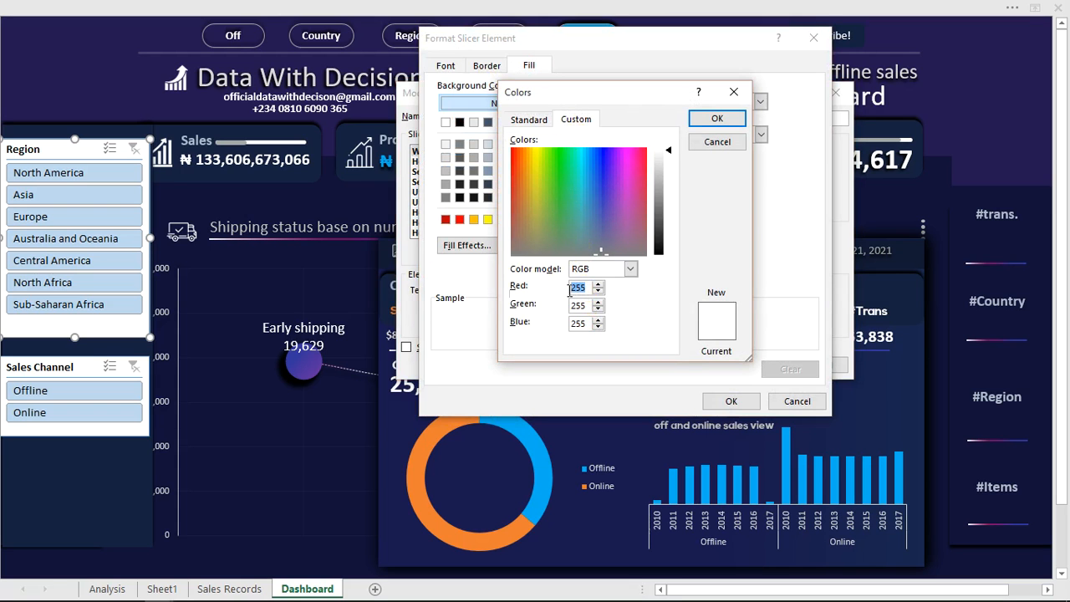
click(568, 289)
text(1)
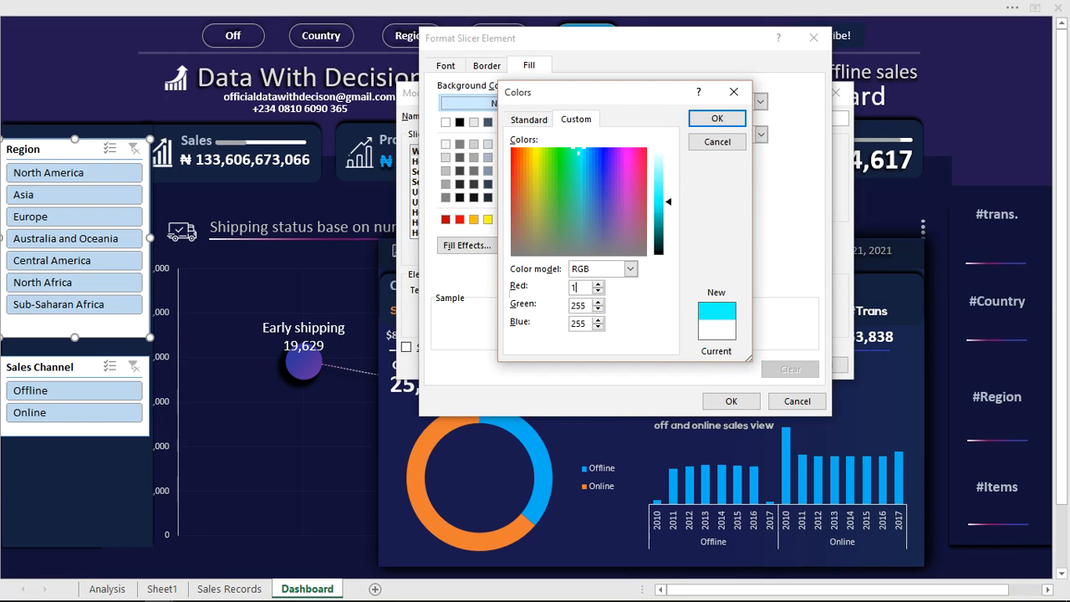
text(7)
click(571, 306)
text(41)
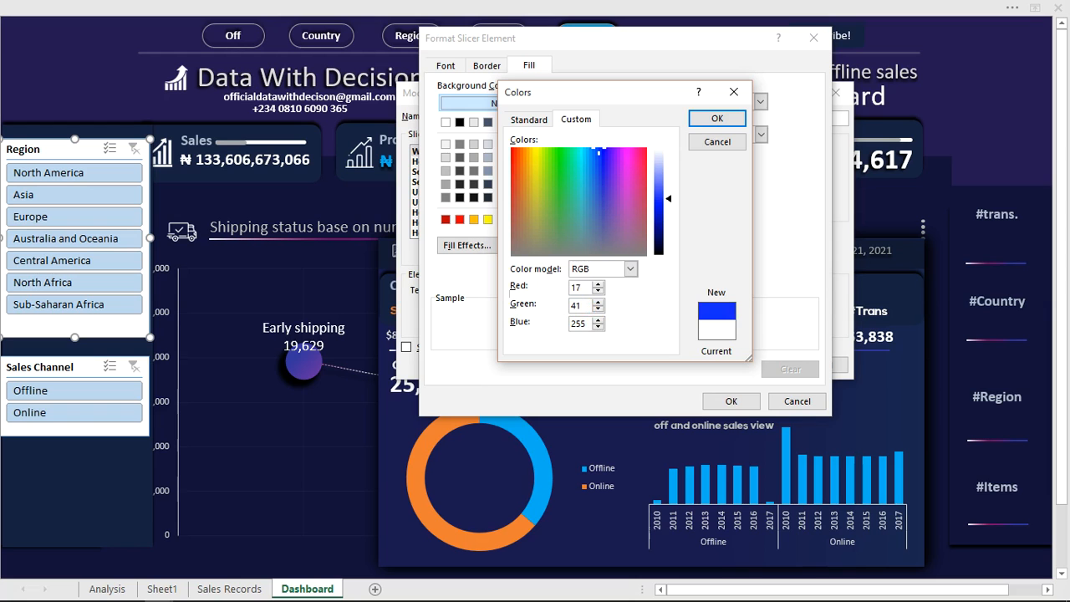
click(578, 323)
click(552, 325)
text(75)
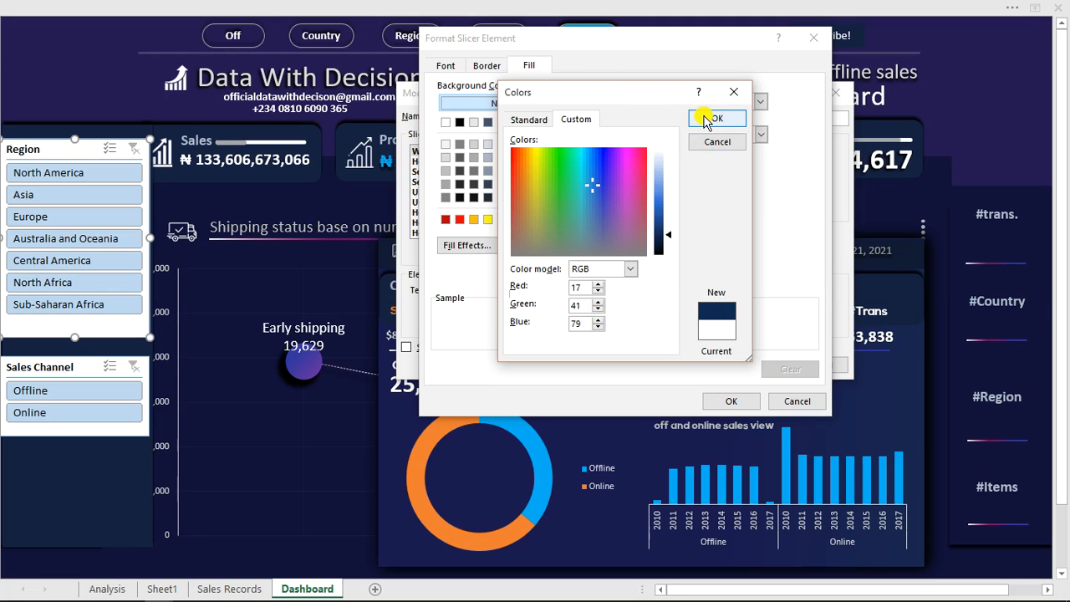
click(706, 119)
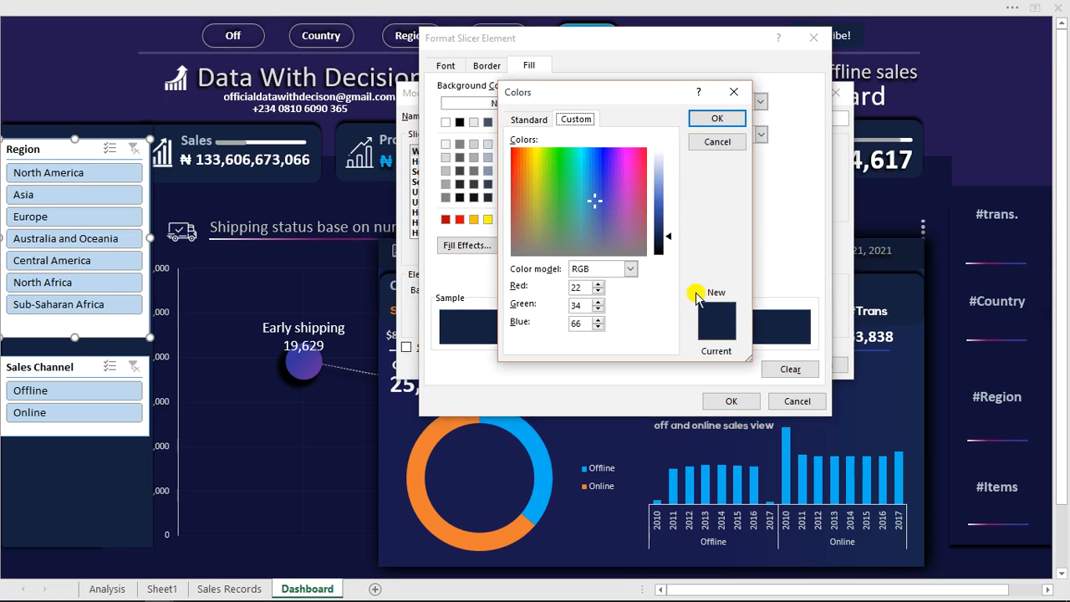
Apply the custom colour RGB 22, 34, 66 as the Whole Slicer element's background fill.
click(719, 120)
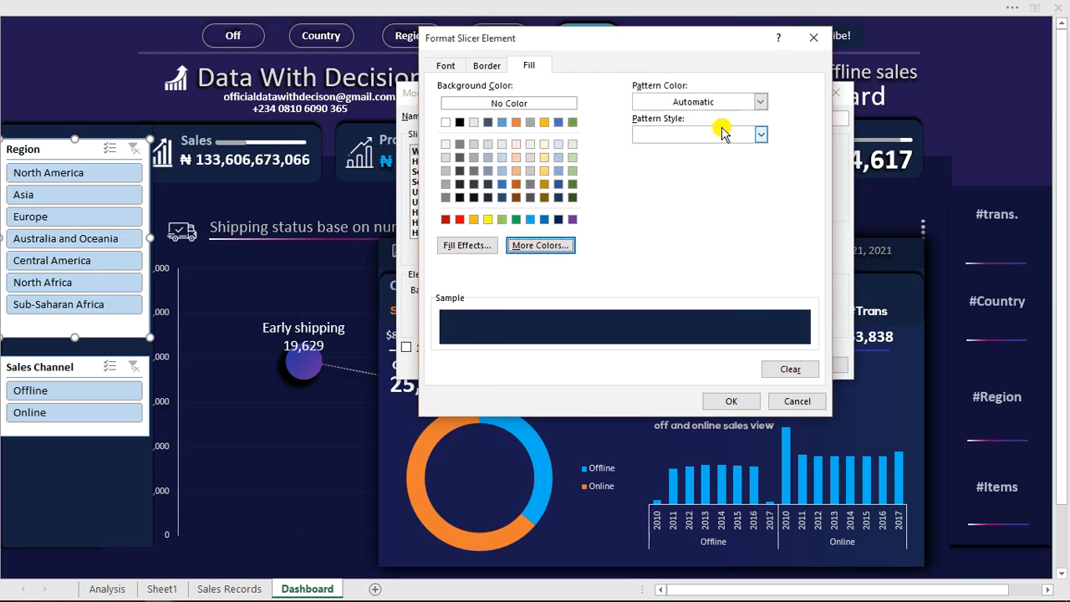
click(716, 407)
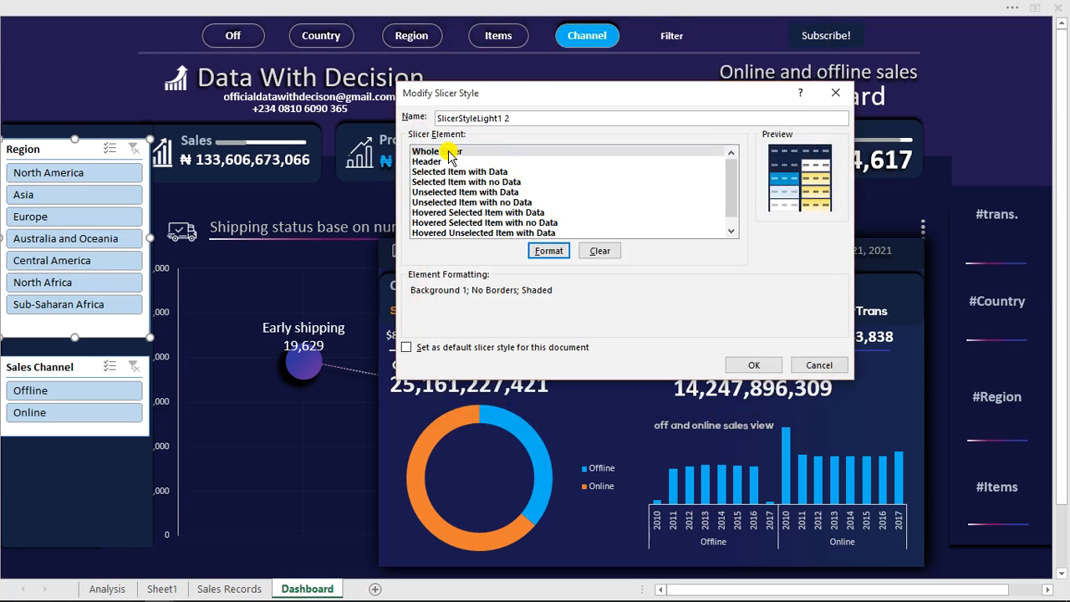
Set the Header element of the duplicated slicer style to have no borders.
click(441, 162)
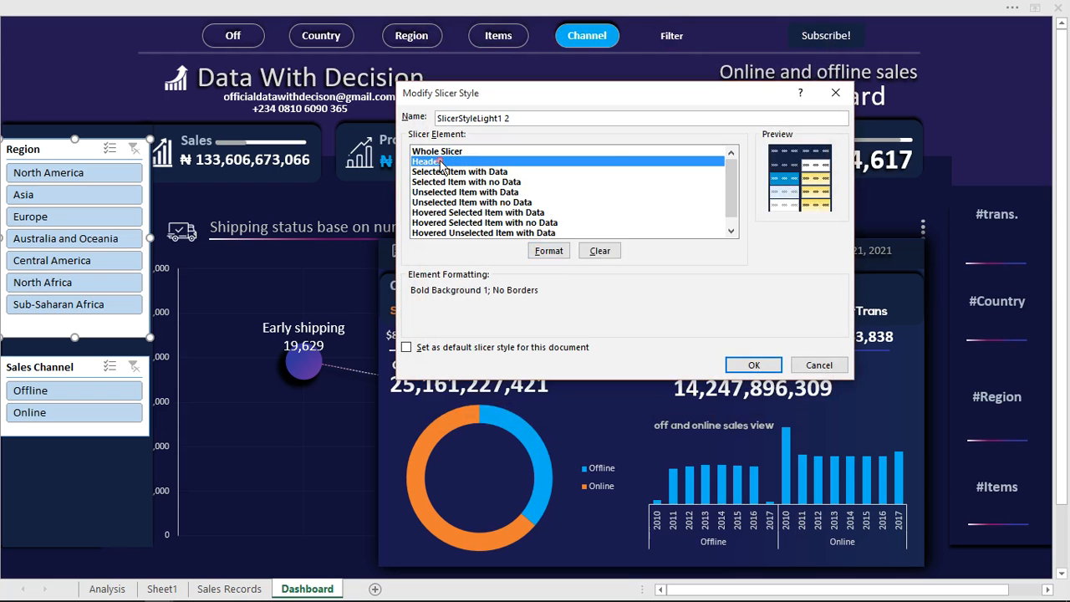
click(548, 251)
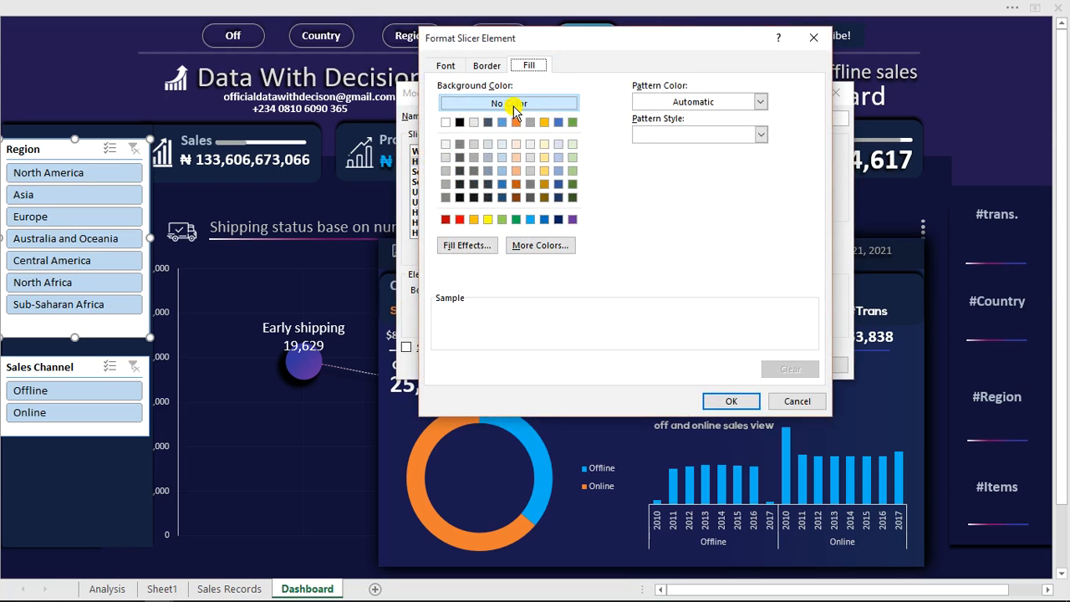
click(545, 241)
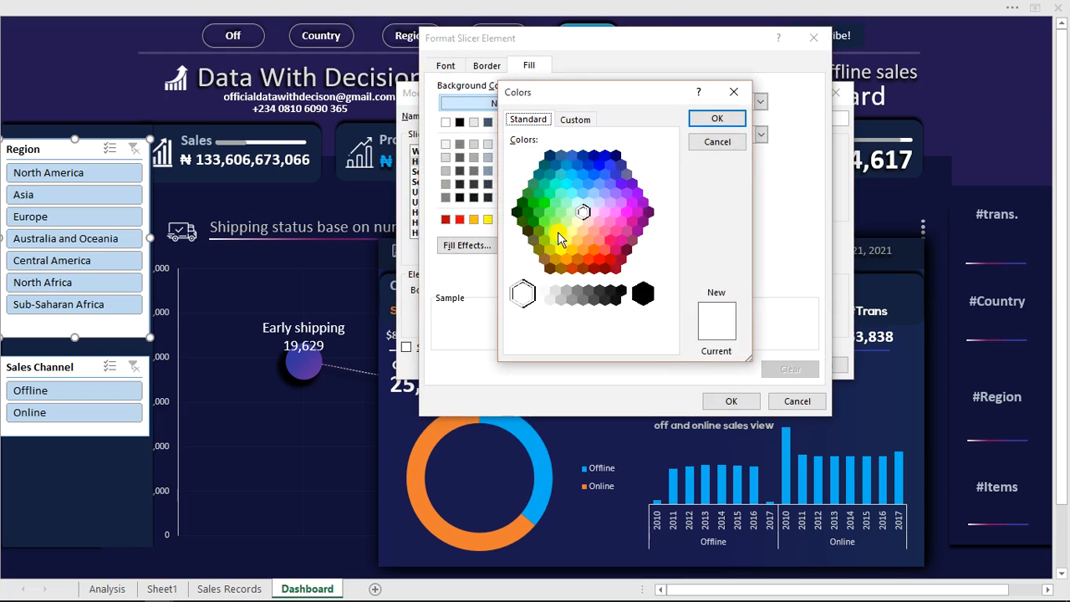
click(577, 120)
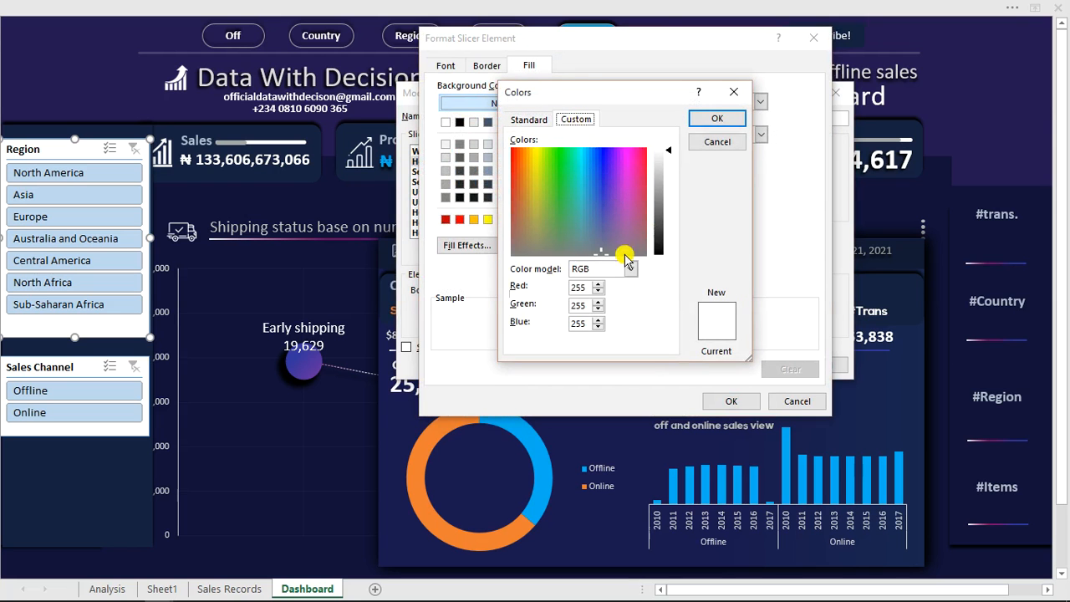
click(717, 142)
click(487, 66)
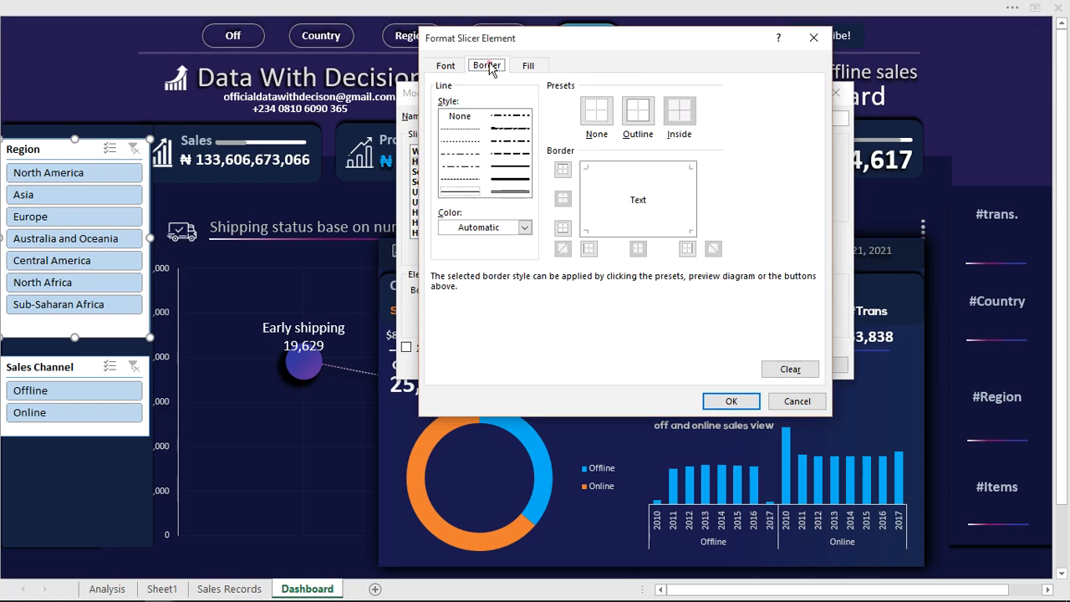
click(599, 112)
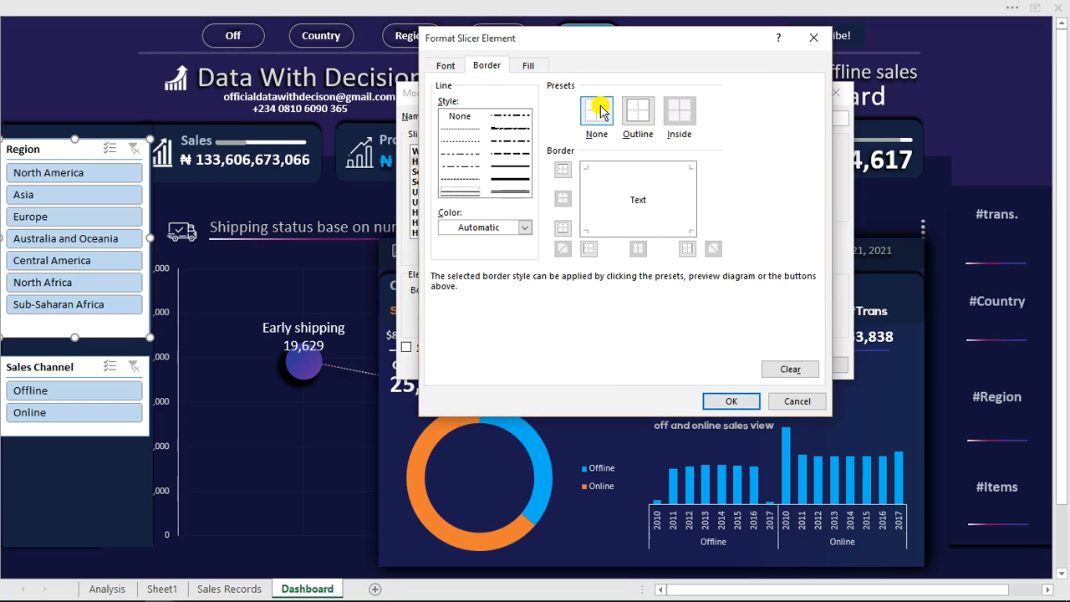
click(719, 401)
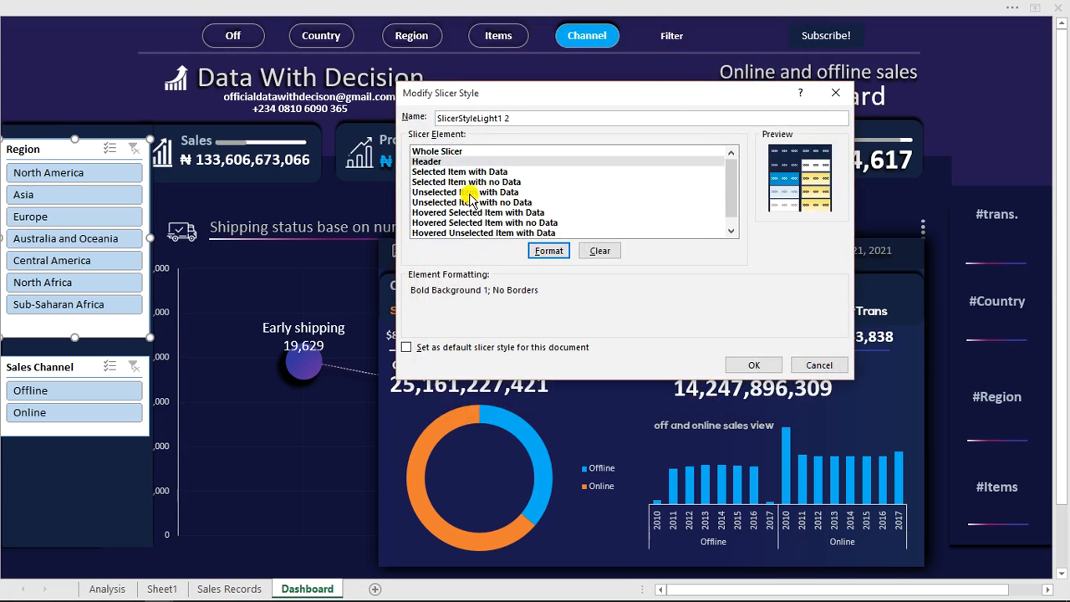
Check the border formatting of the Hovered Selected Item with Data element and save the modified slicer style.
click(462, 212)
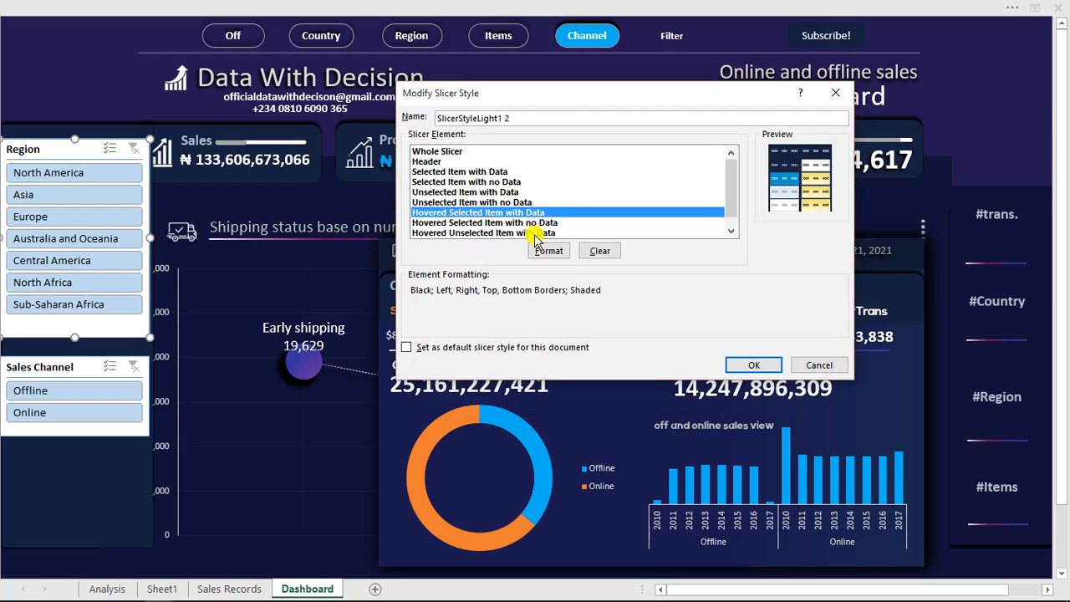
click(557, 254)
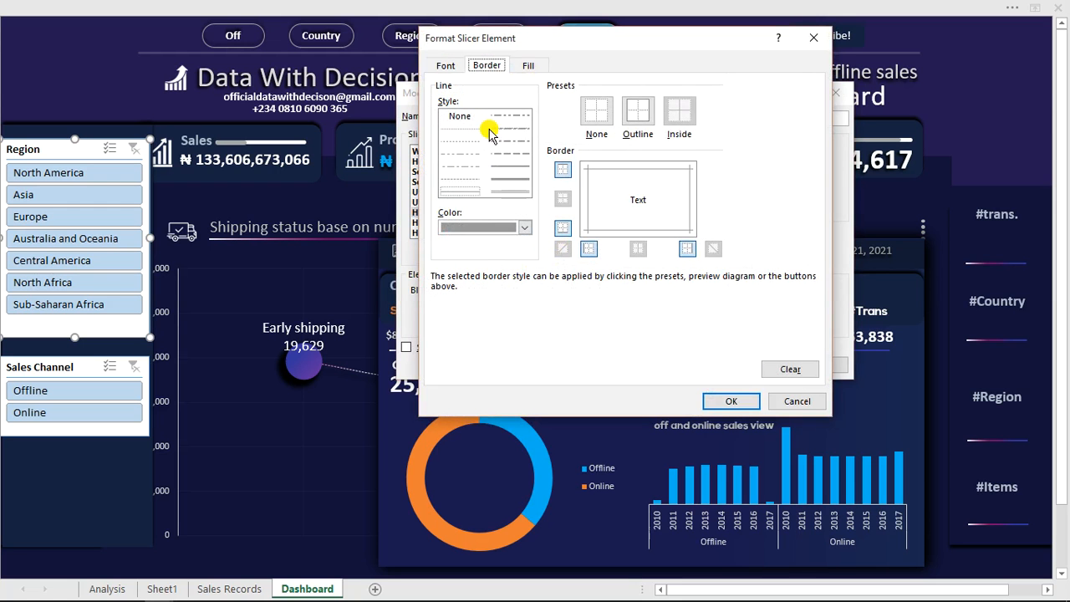
click(734, 401)
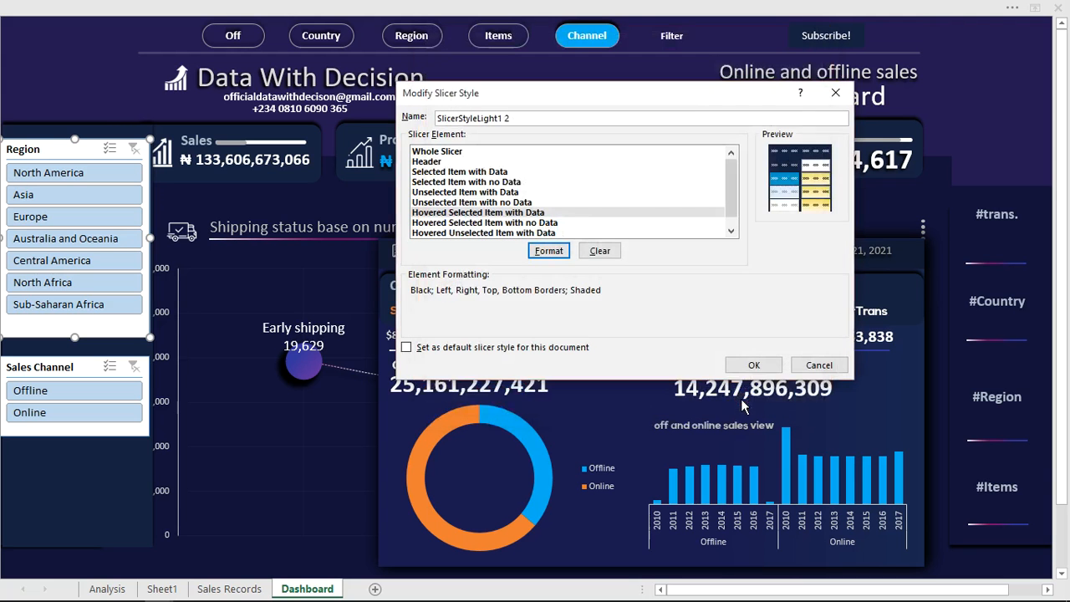
click(742, 367)
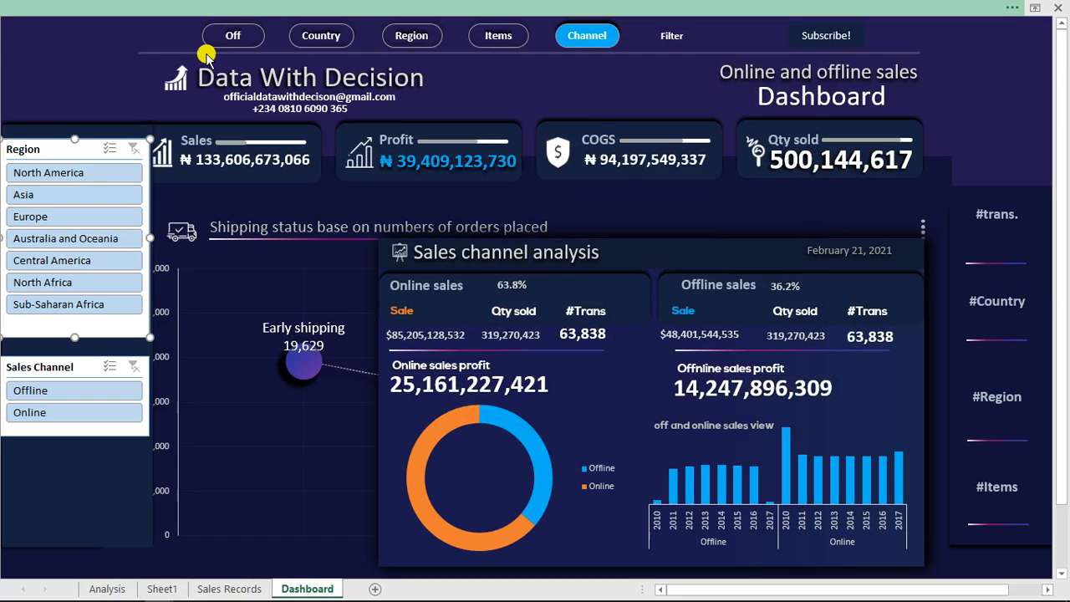
Apply the custom dark slicer style to the Region slicer and the Sales Channel slicer.
click(209, 7)
click(189, 64)
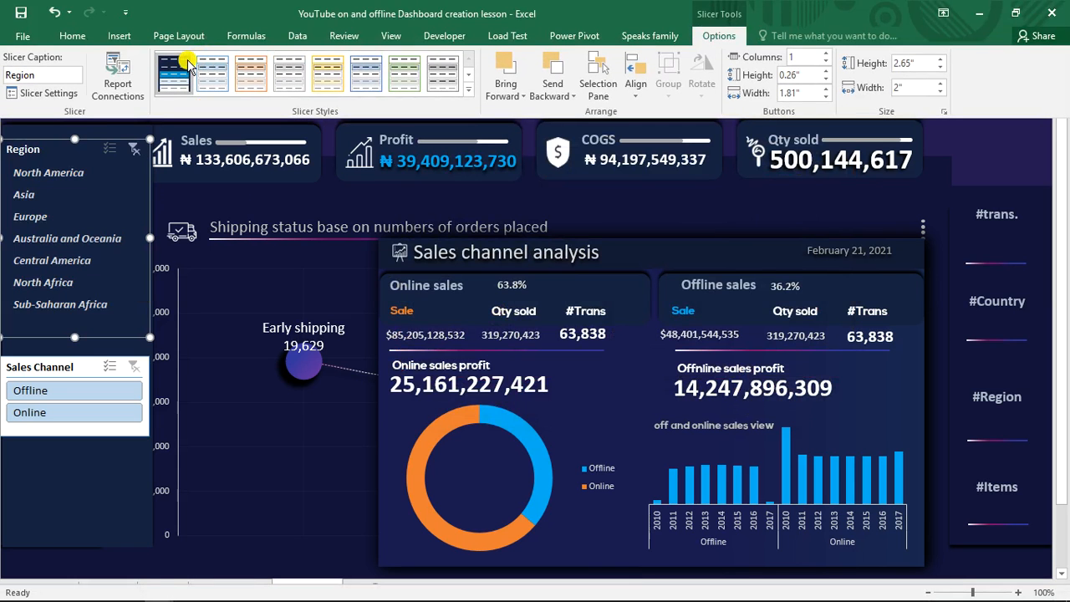
click(81, 367)
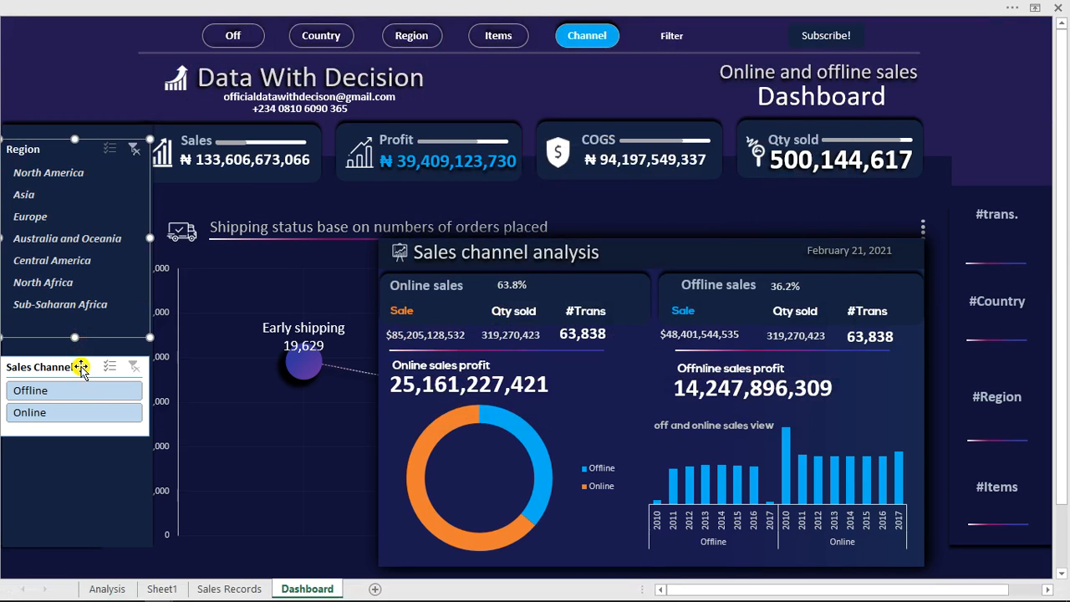
click(81, 367)
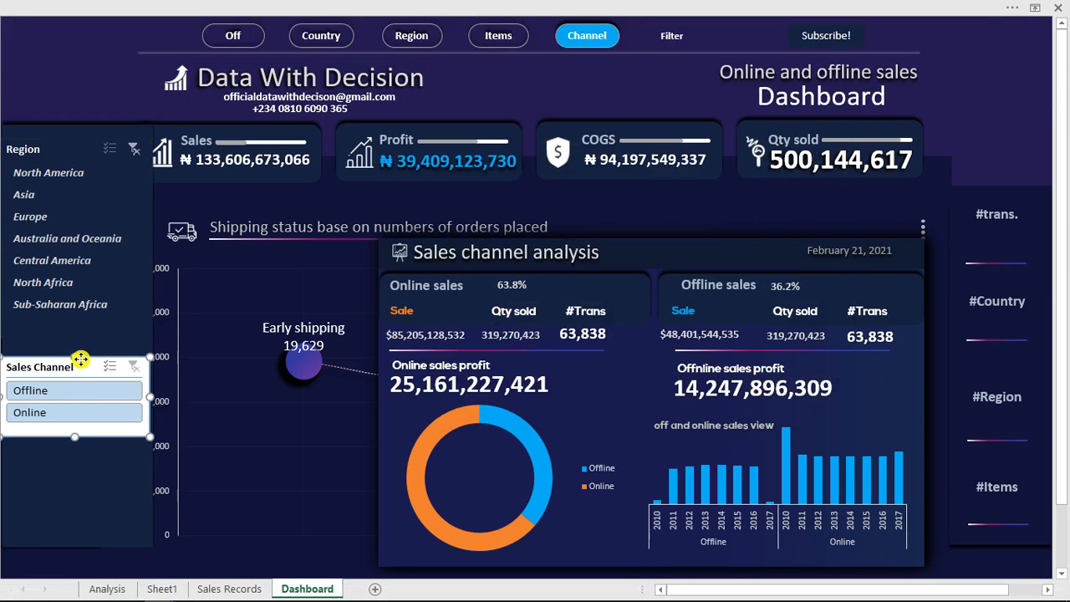
click(150, 6)
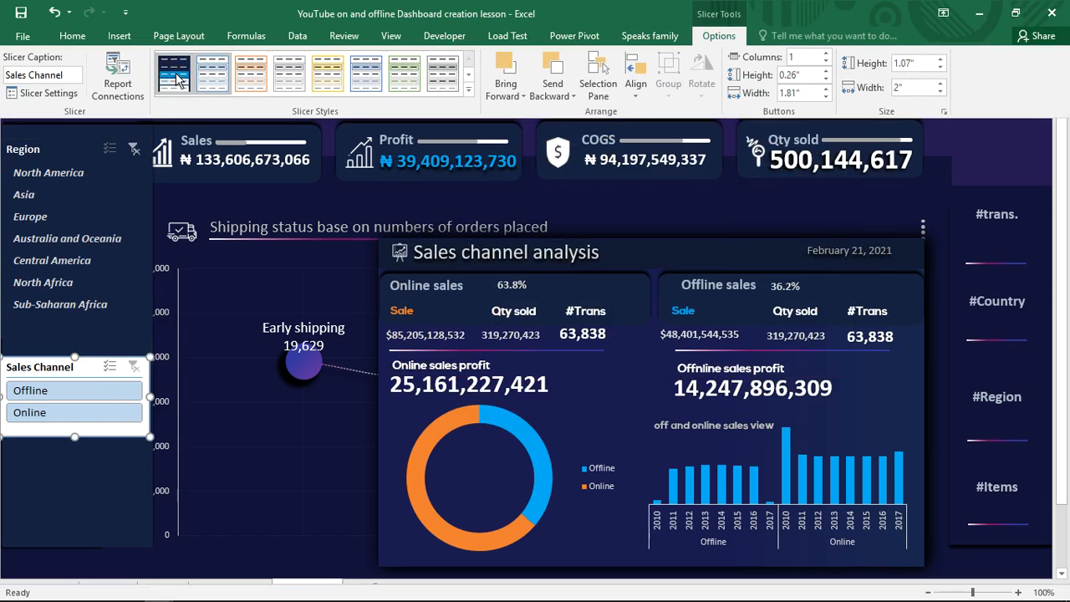
click(176, 75)
click(195, 407)
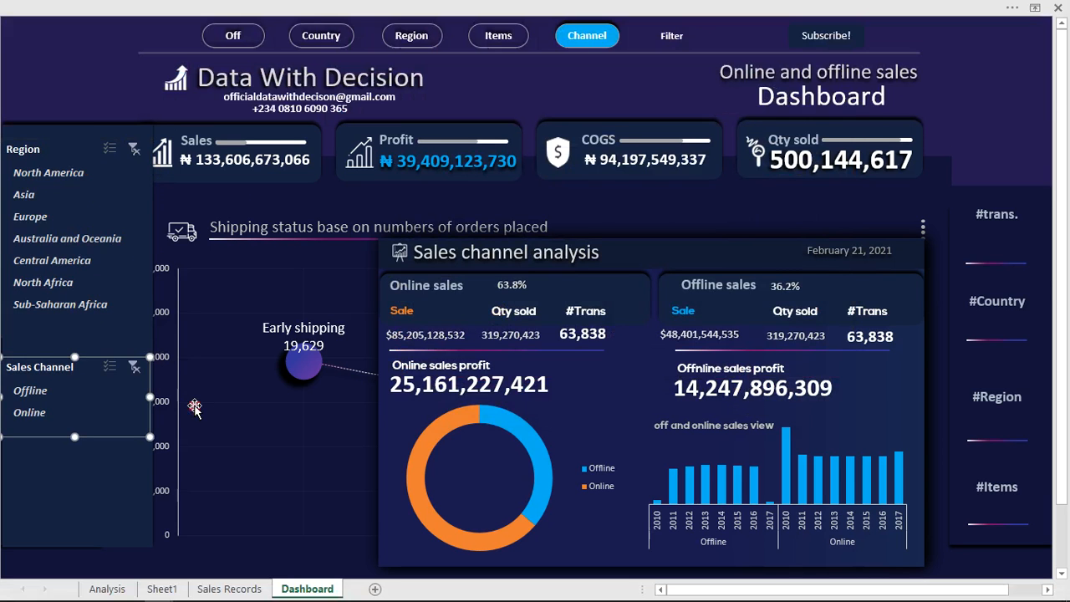
click(107, 36)
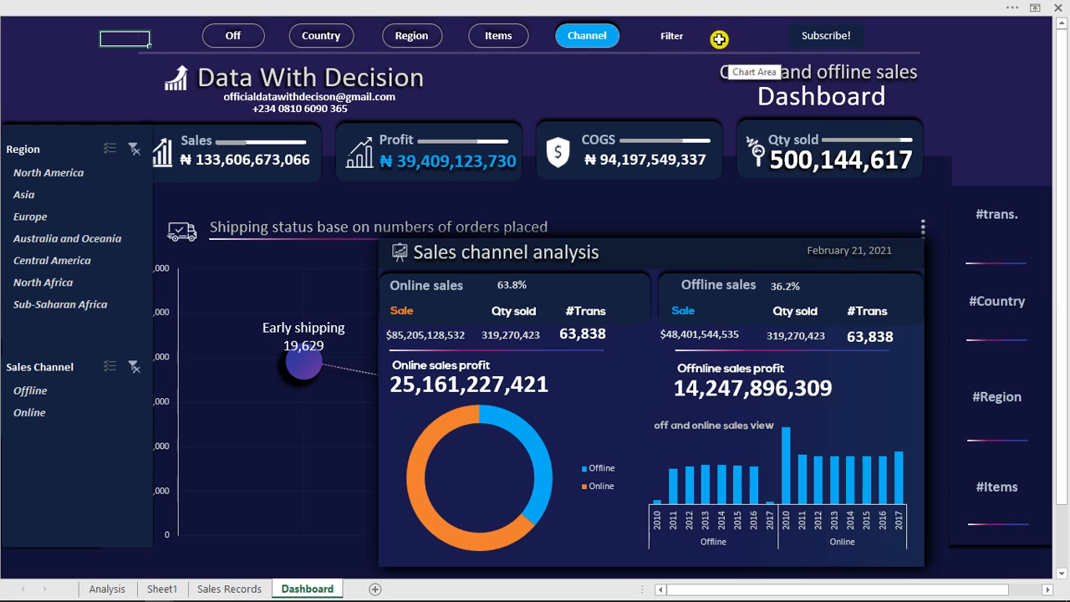
Insert a small 8-point star shape beside the Filter label in the dashboard's header row.
click(443, 6)
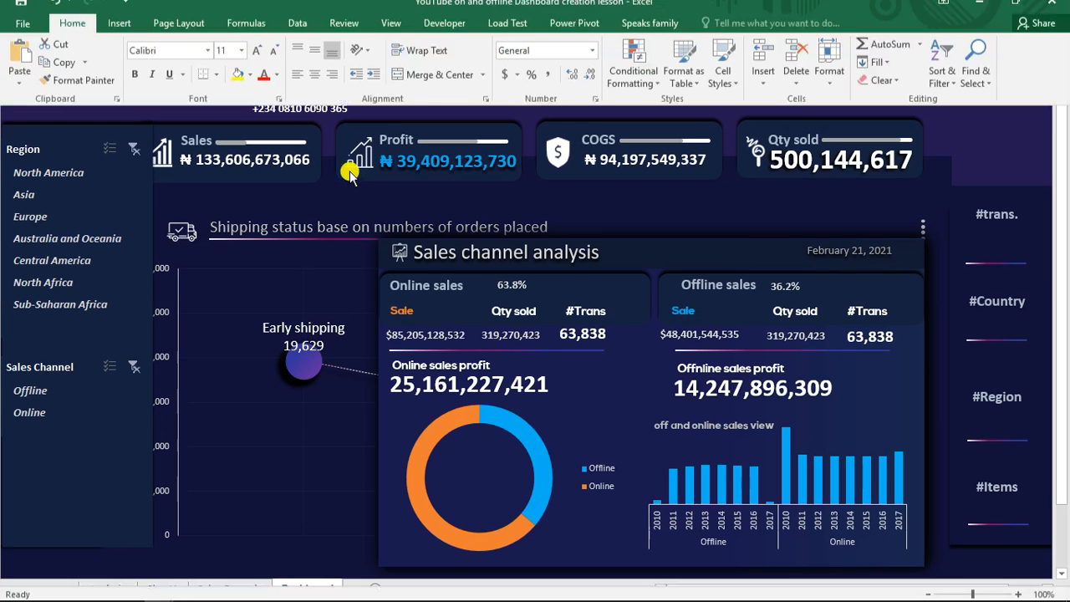
click(115, 38)
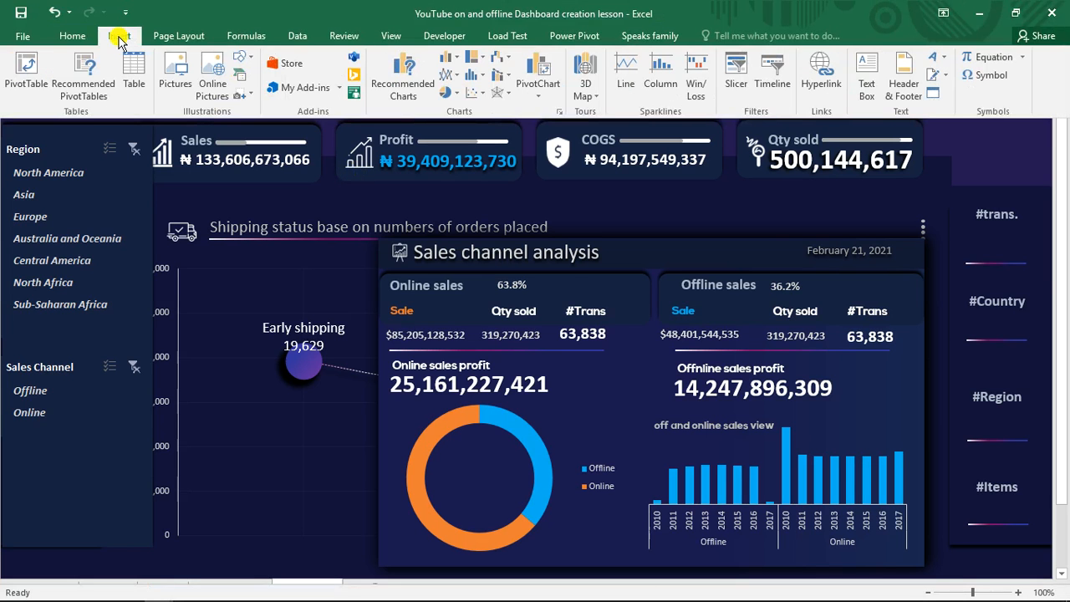
click(243, 57)
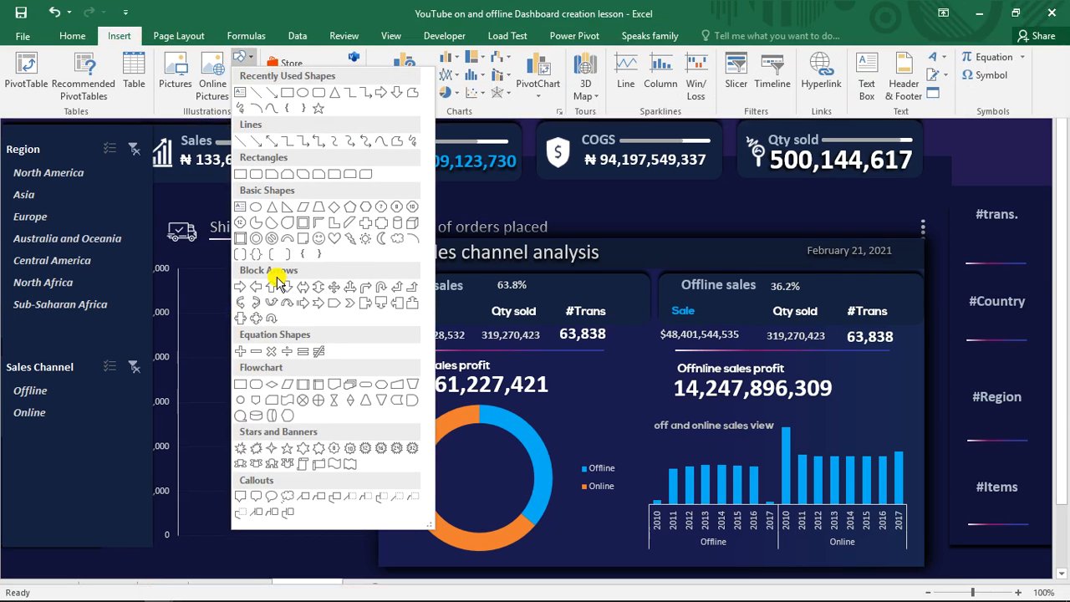
click(332, 452)
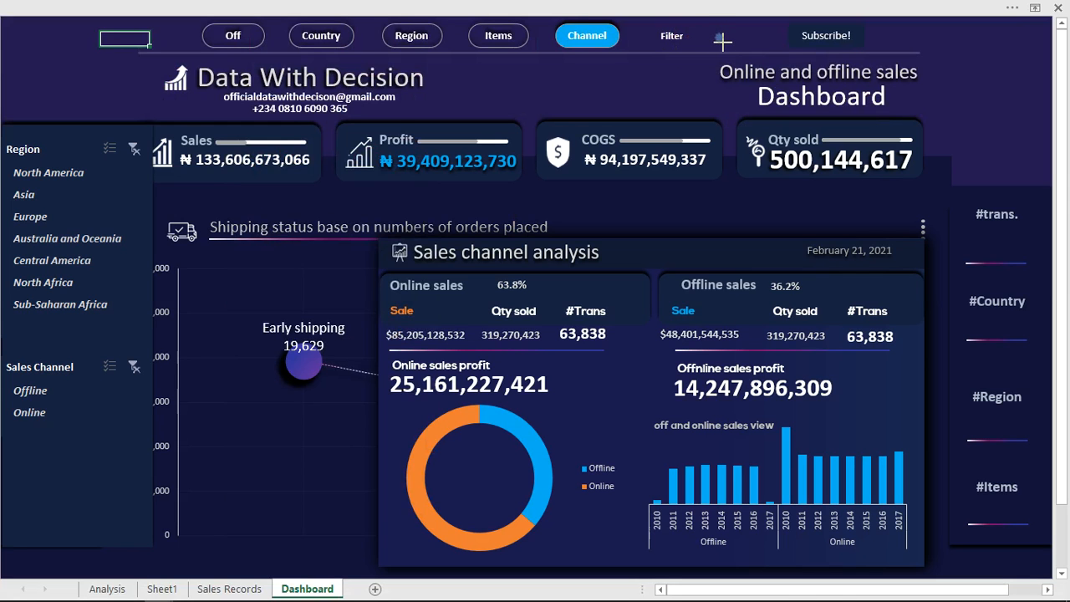
drag(724, 42, 730, 48)
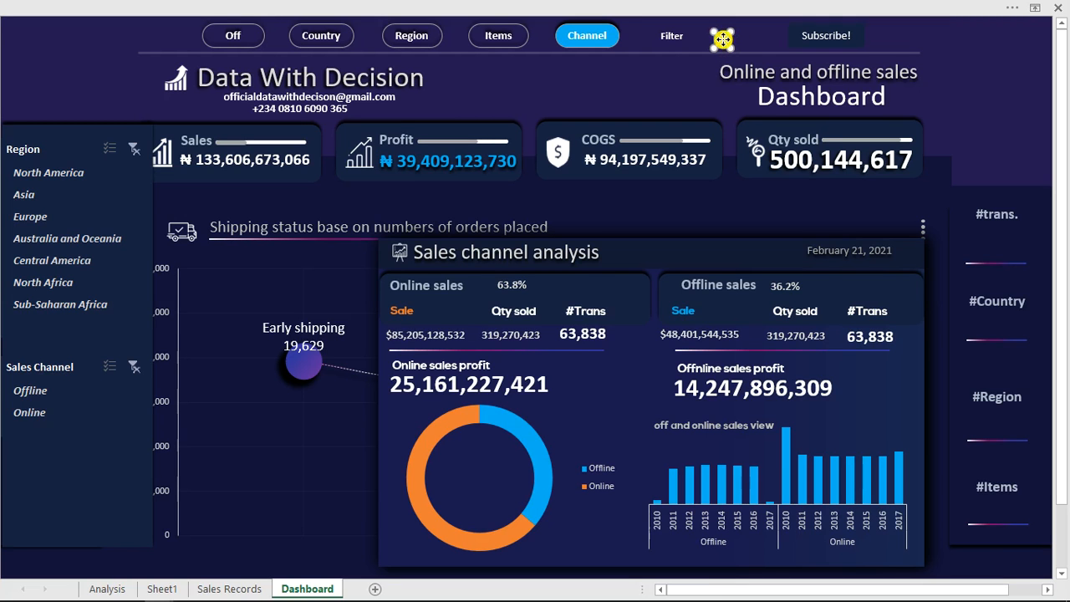
Remove the star's fill and set its outline width to 3.5 pt so it looks like a gear.
right_click(722, 38)
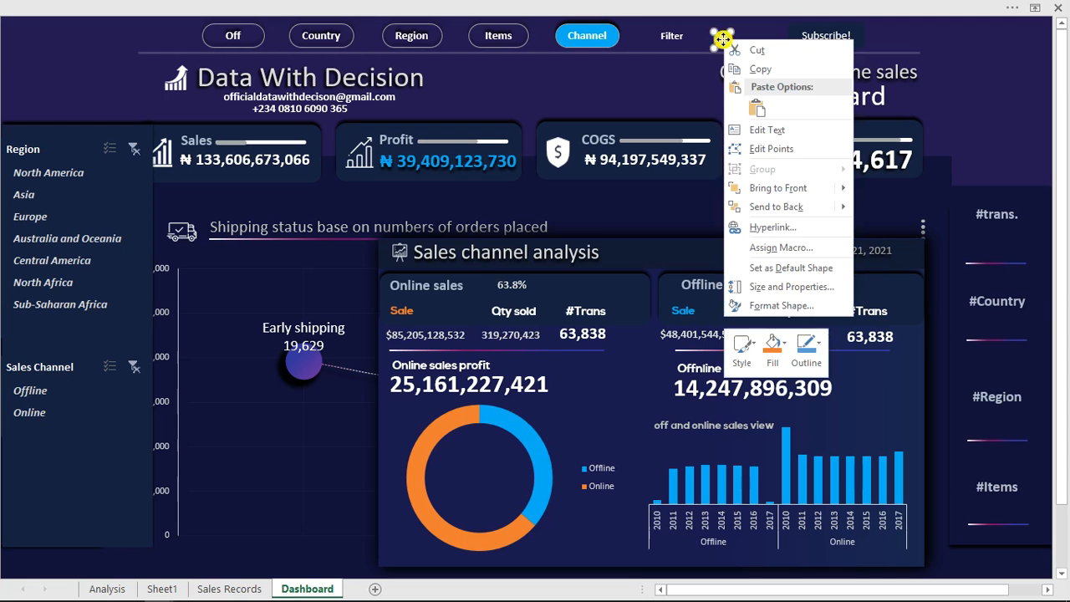
click(790, 305)
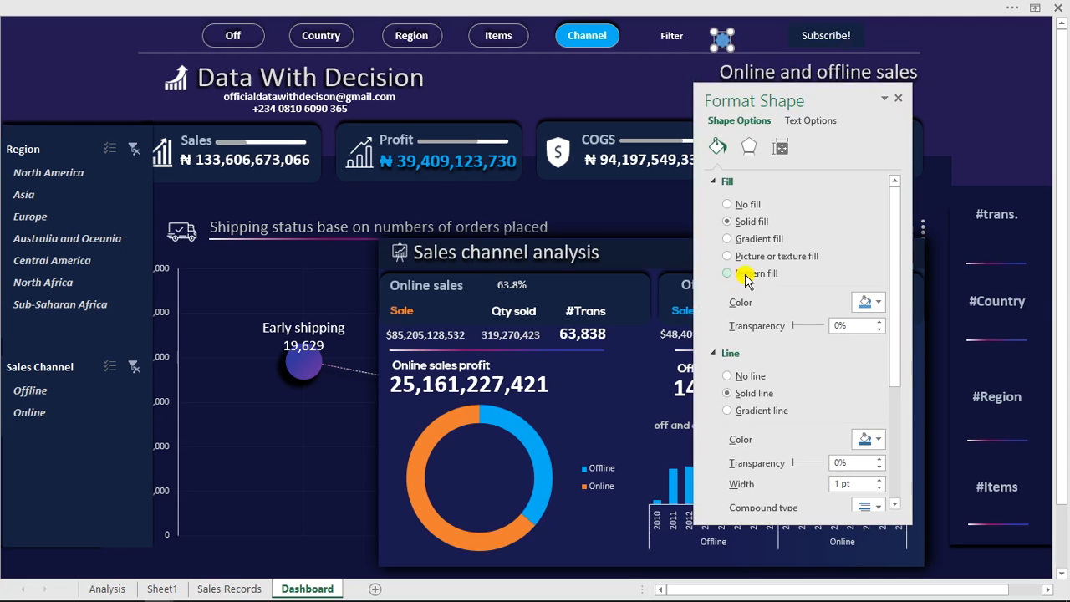
click(734, 204)
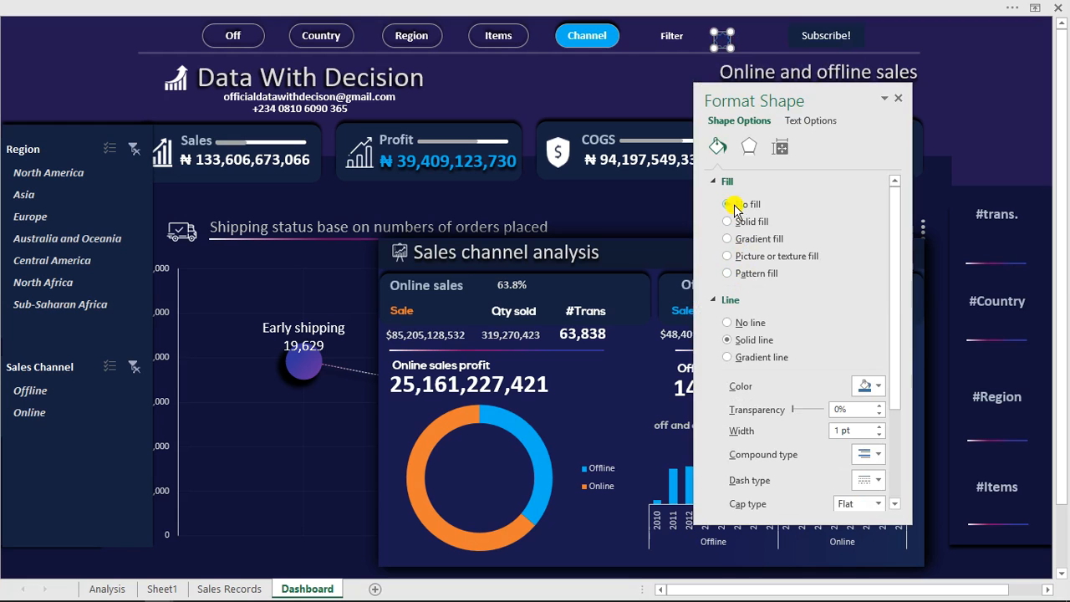
click(880, 426)
click(879, 426)
click(879, 427)
click(880, 427)
click(879, 427)
click(880, 427)
click(879, 427)
click(879, 427)
click(879, 428)
click(879, 427)
click(880, 427)
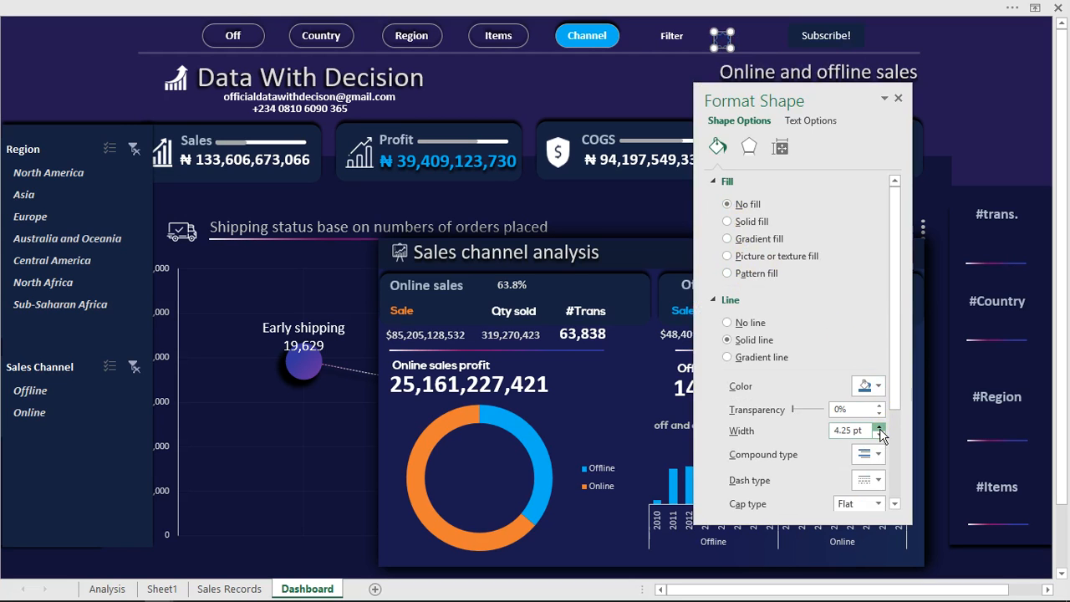
click(880, 427)
click(878, 433)
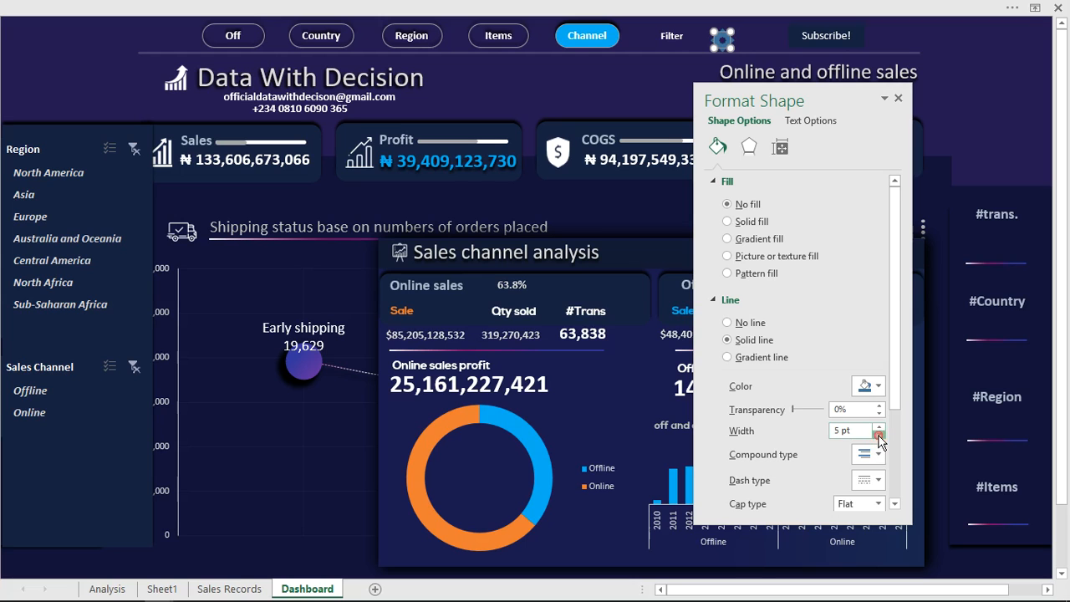
click(878, 434)
click(879, 434)
click(878, 434)
click(878, 434)
Colour the gear shape's outline with a grey theme colour and close the shape formatting.
click(869, 387)
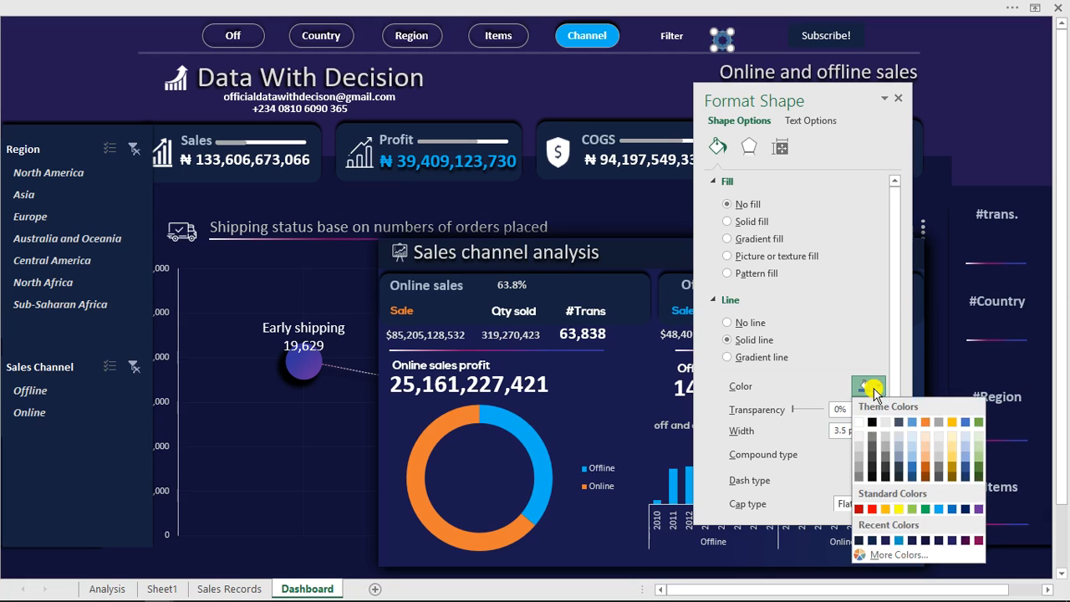
click(861, 464)
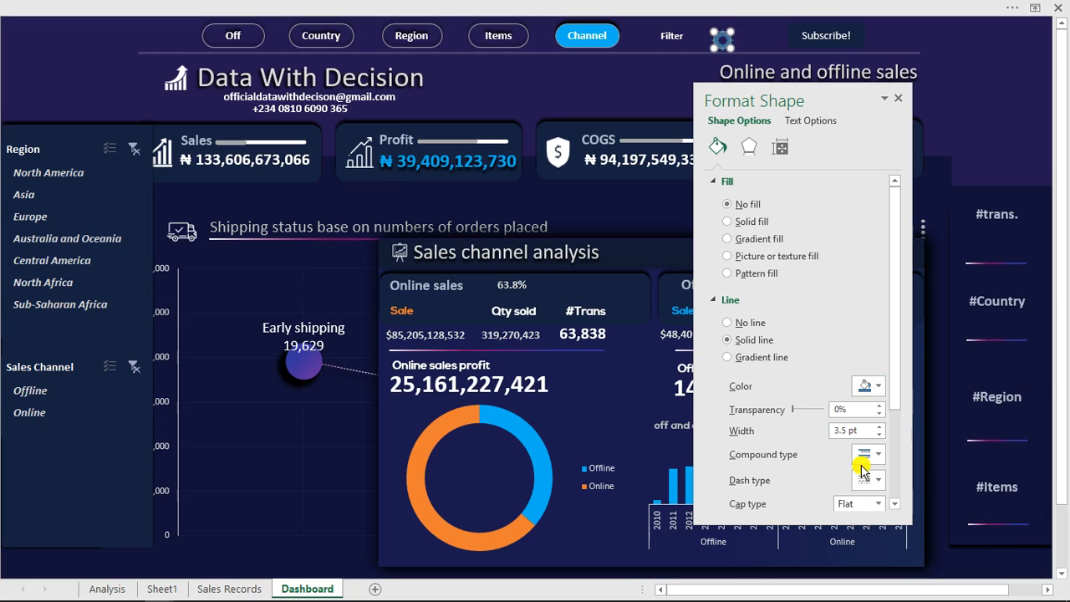
click(947, 88)
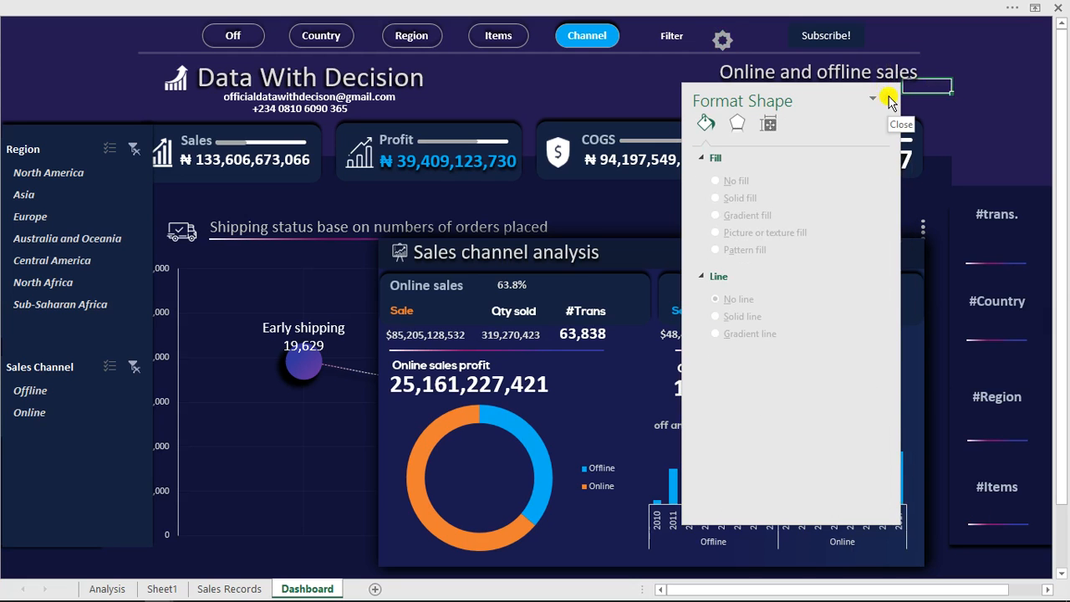
click(886, 98)
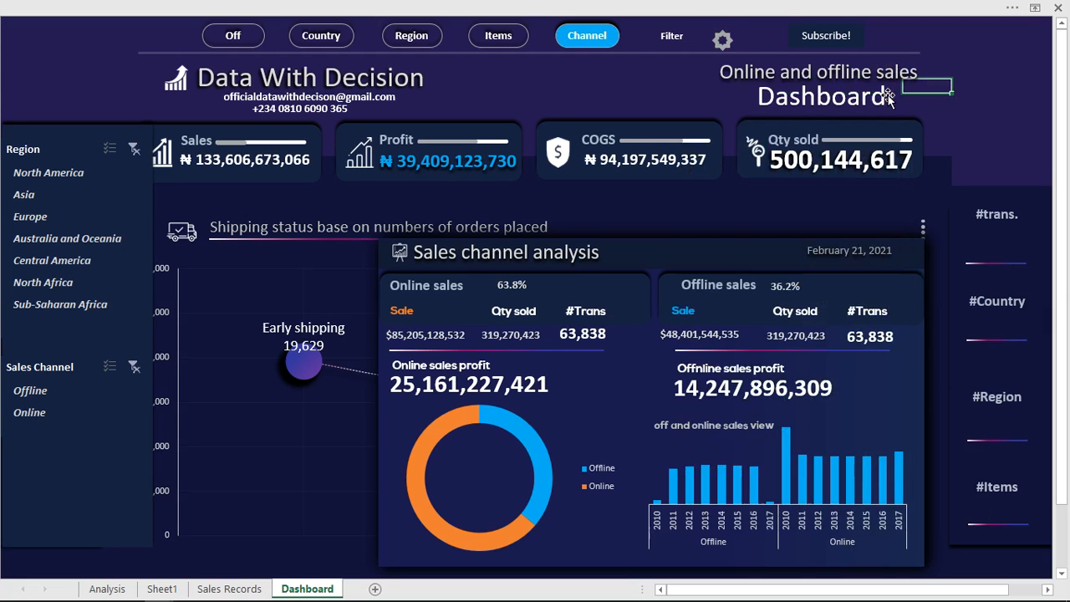
Move the gear shape slightly up to align it with the Filter label.
click(720, 33)
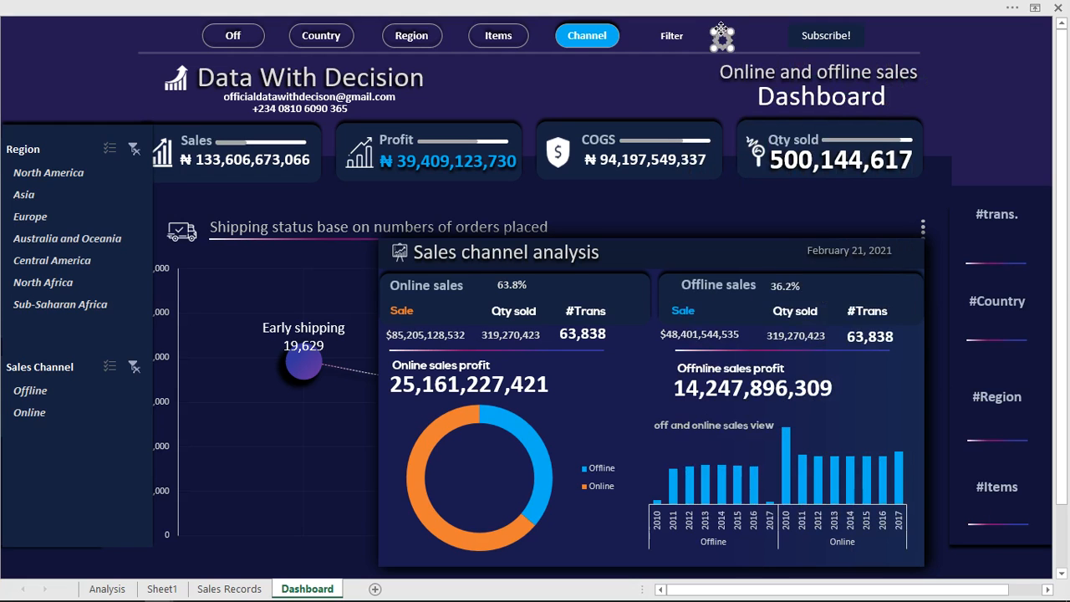
drag(720, 37, 720, 30)
click(721, 34)
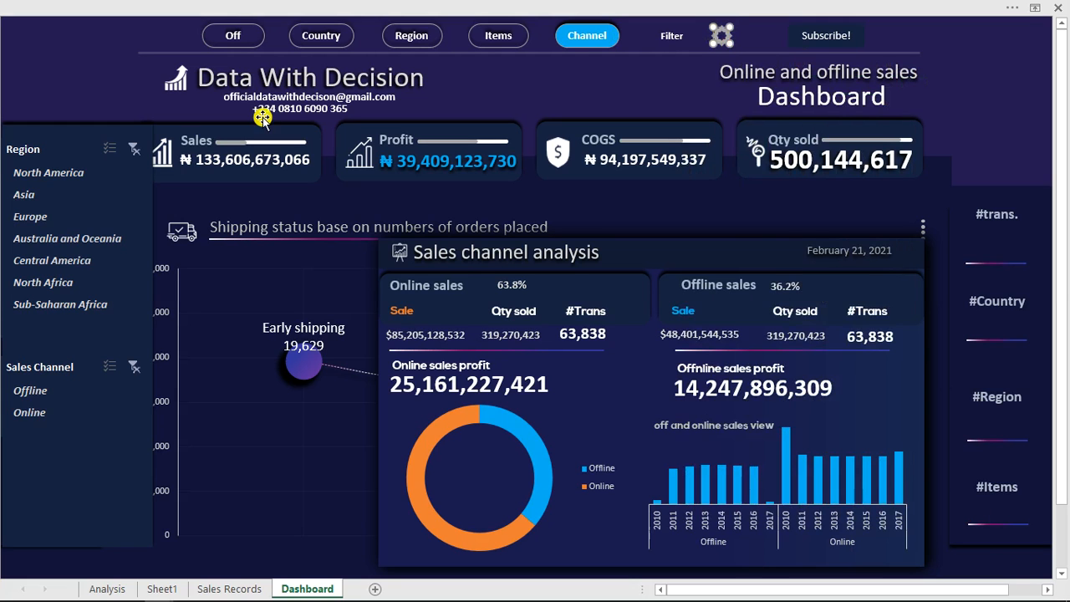
Group the Region slicer, the Sales Channel slicer and the sidebar's background rectangle into one object.
click(82, 152)
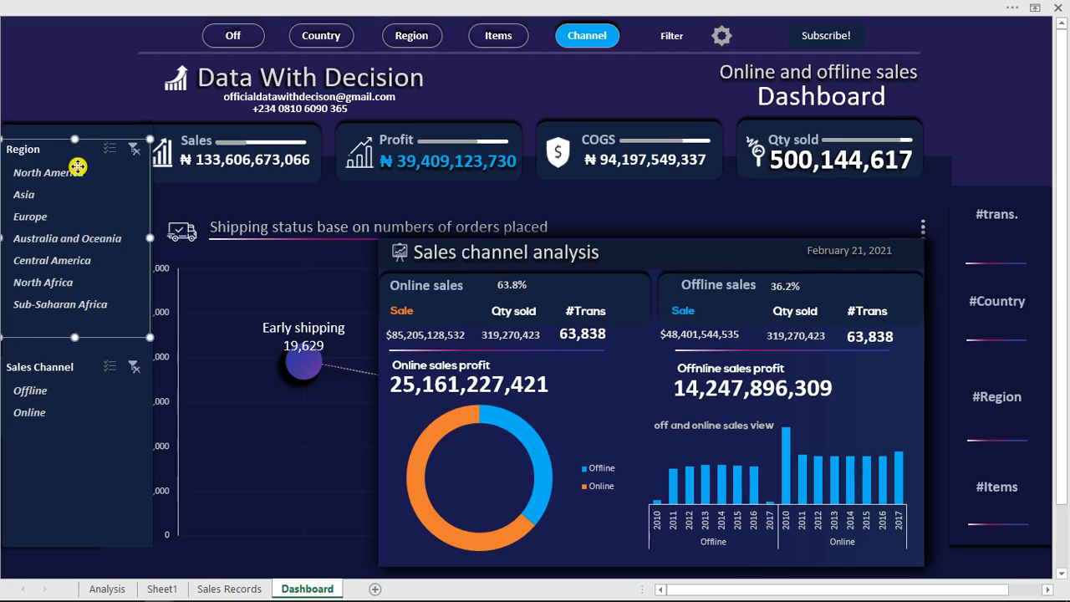
ctrl+click(83, 370)
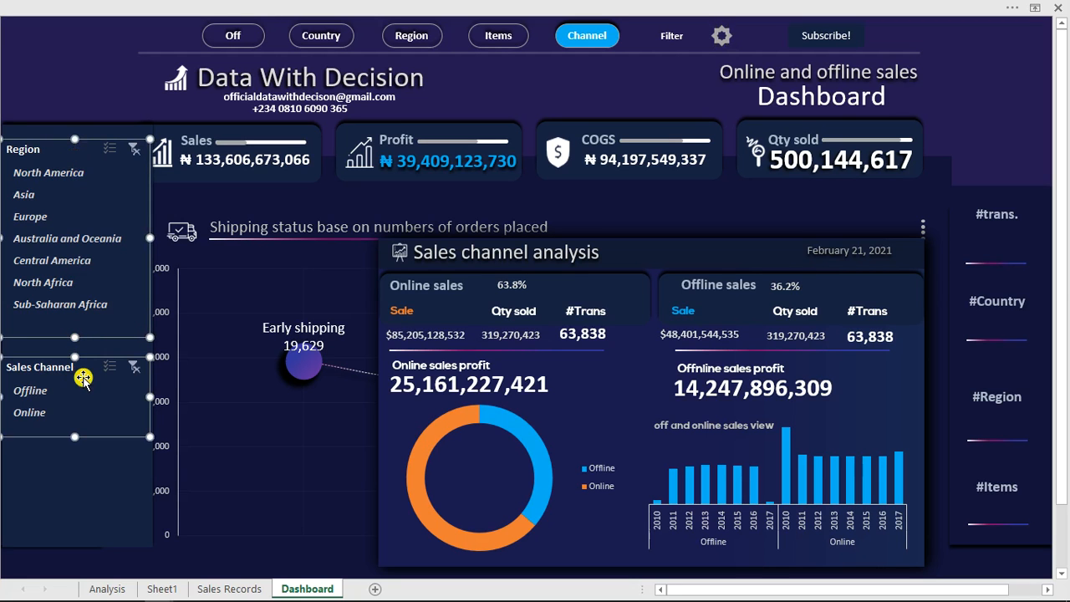
ctrl+click(81, 489)
click(81, 489)
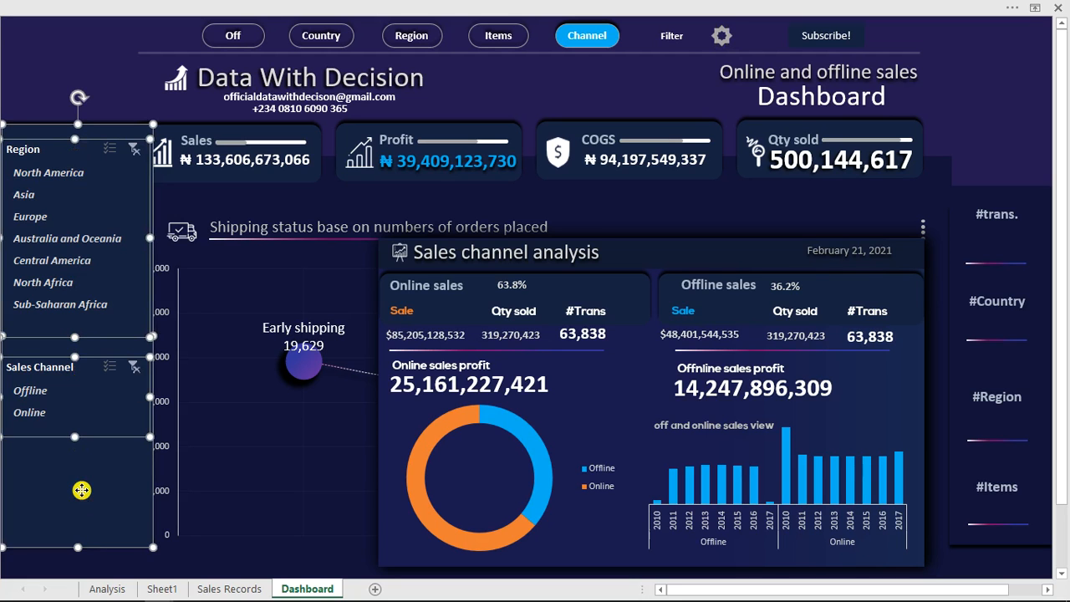
right_click(81, 490)
mouse_move(119, 361)
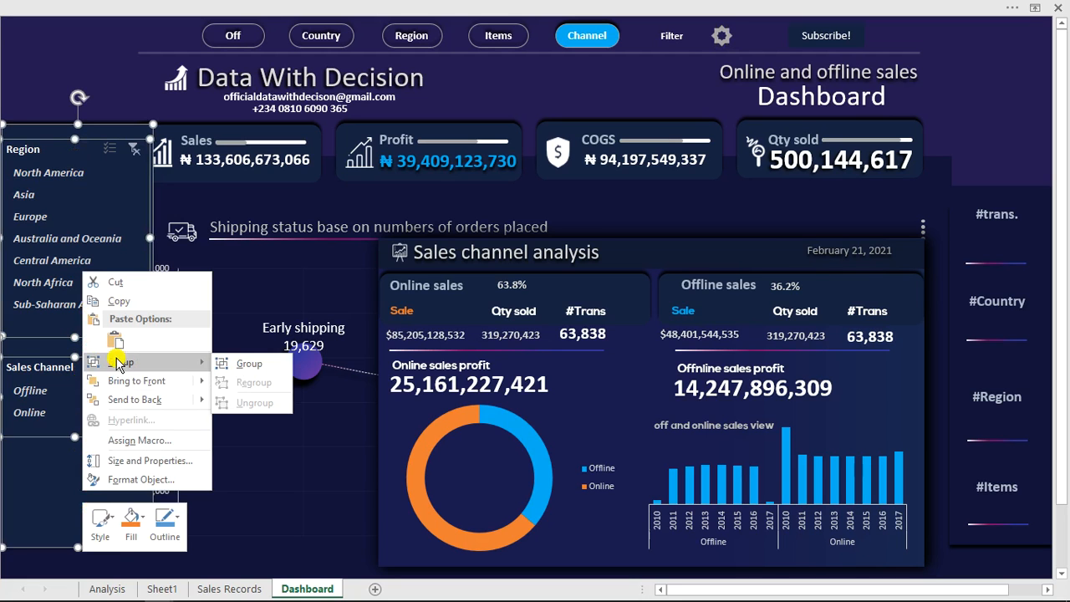
click(241, 365)
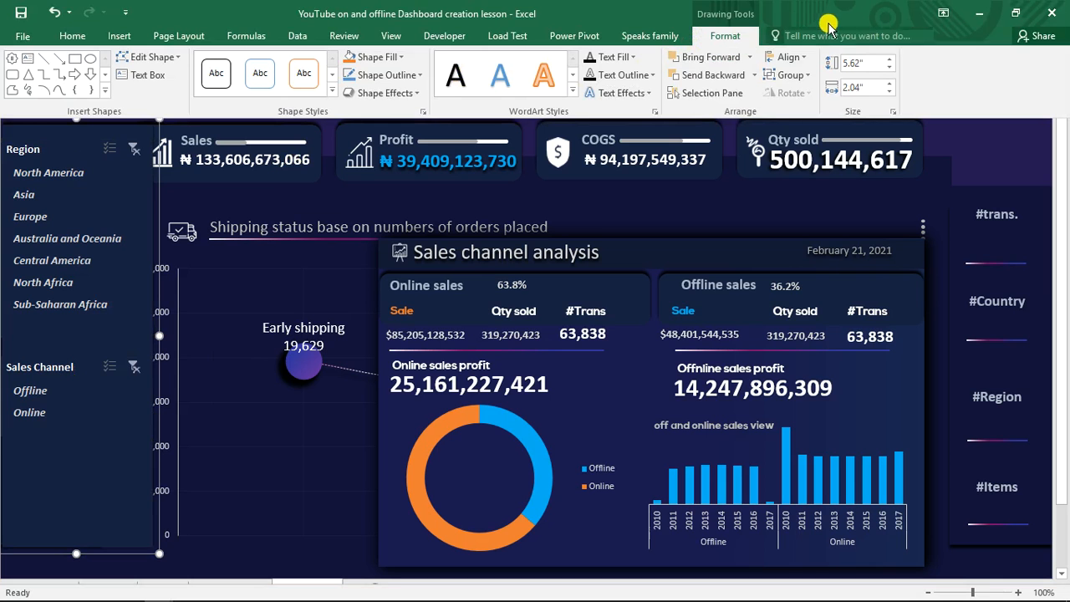
Rename the new sidebar group as filterpannel in the list of sheet objects, and close the list.
click(826, 36)
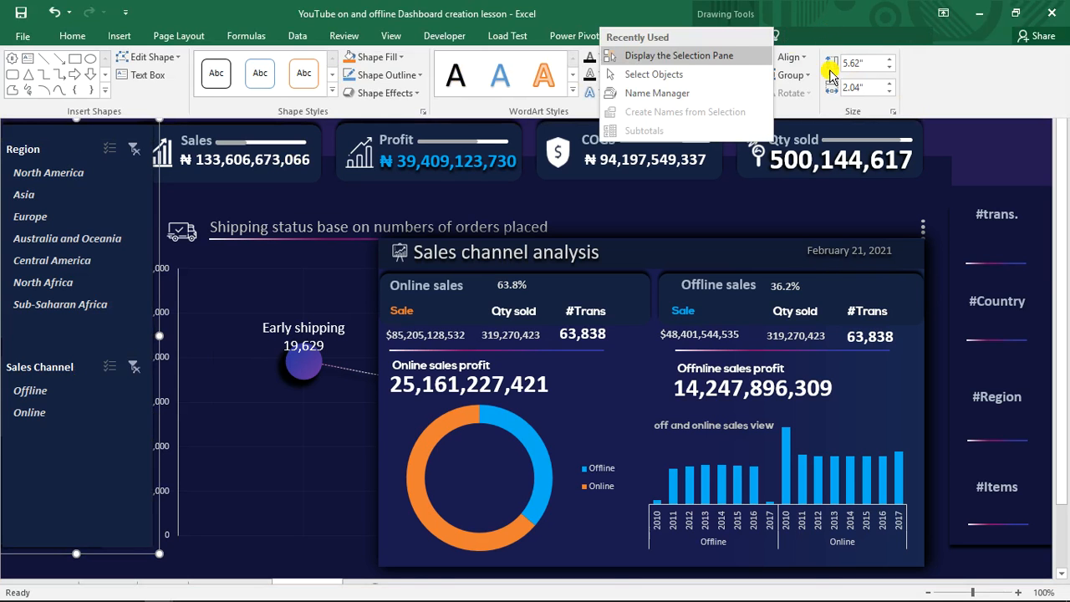
click(722, 55)
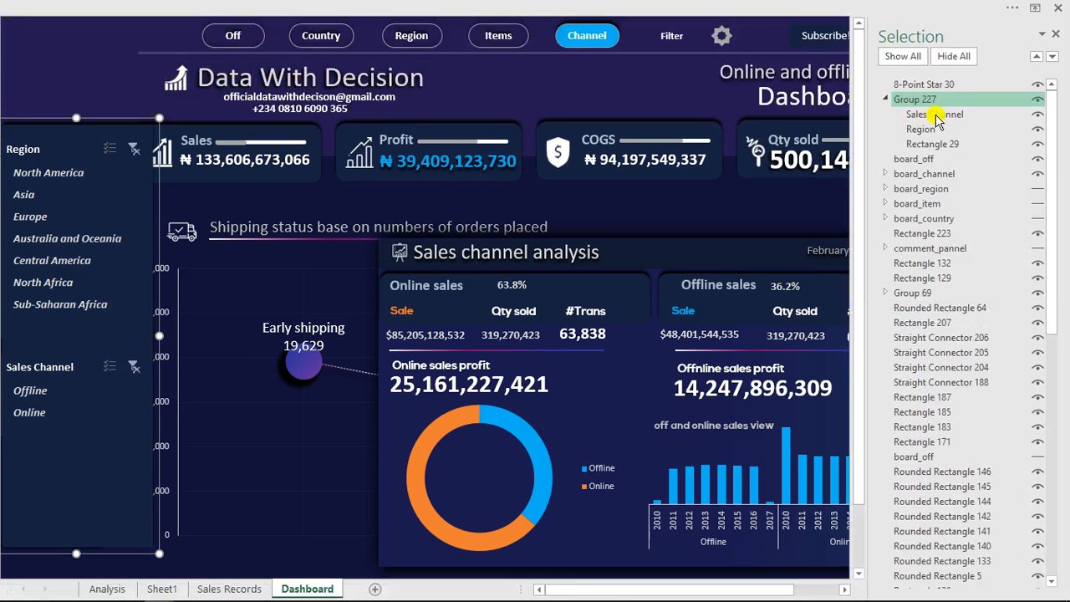
double_click(936, 100)
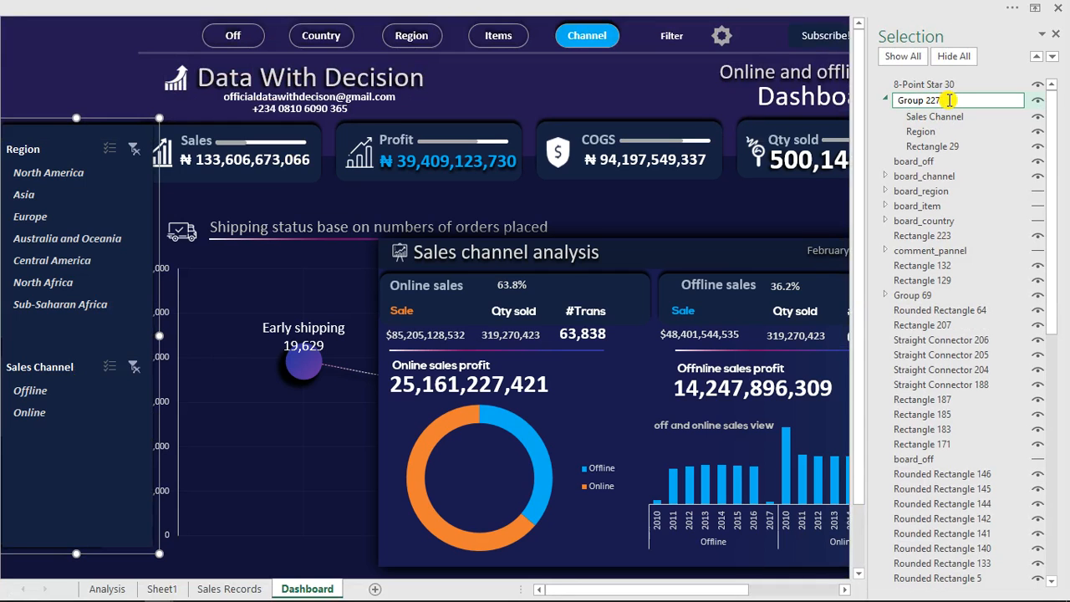
text(fils)
text(ter)
text(pan)
text(nel)
drag(956, 100, 879, 101)
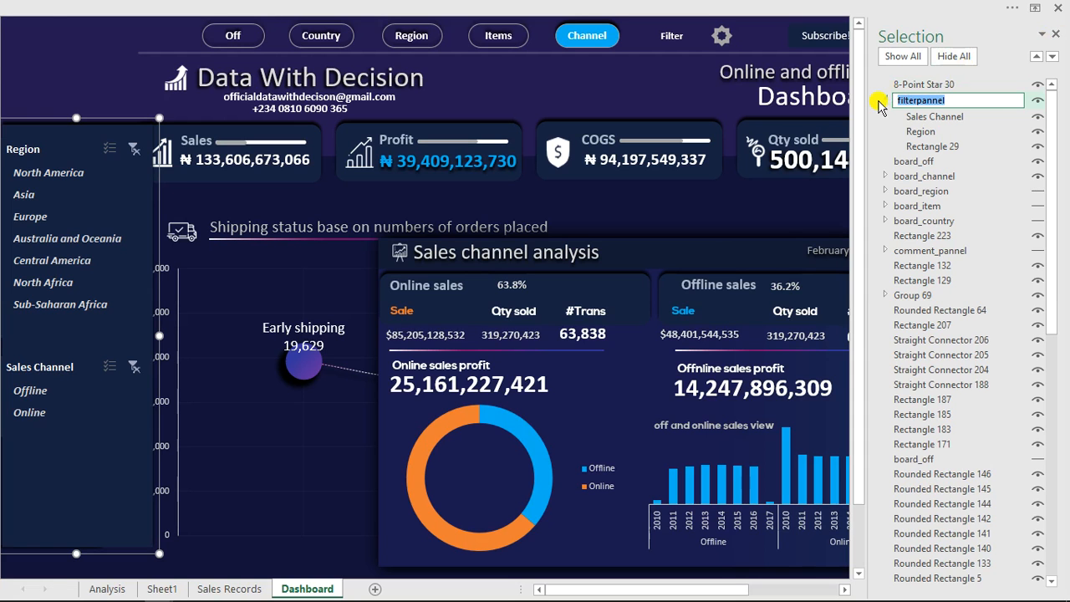
click(972, 161)
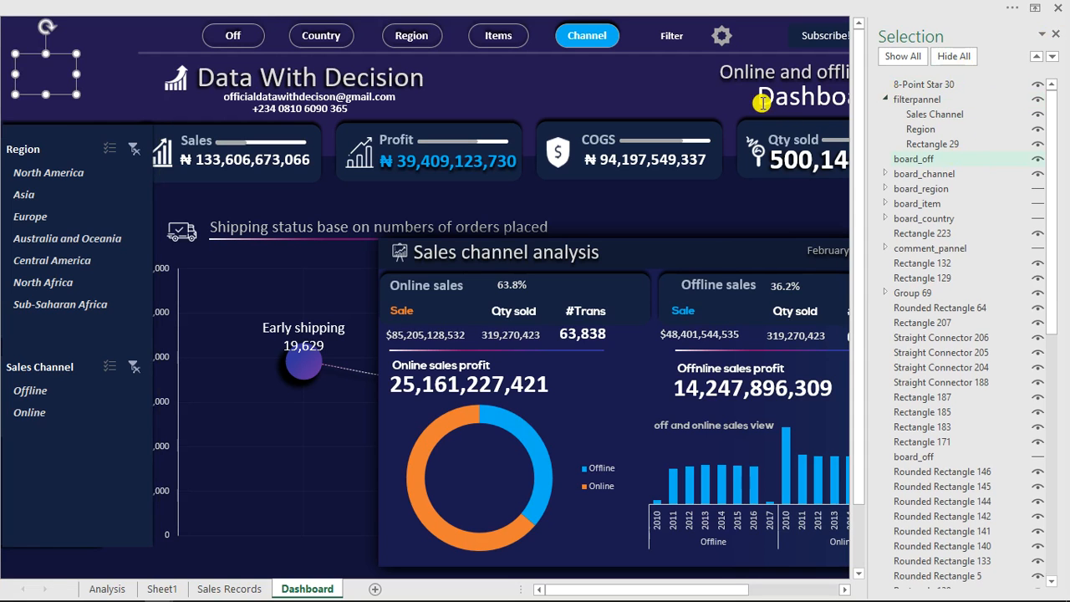
click(1055, 35)
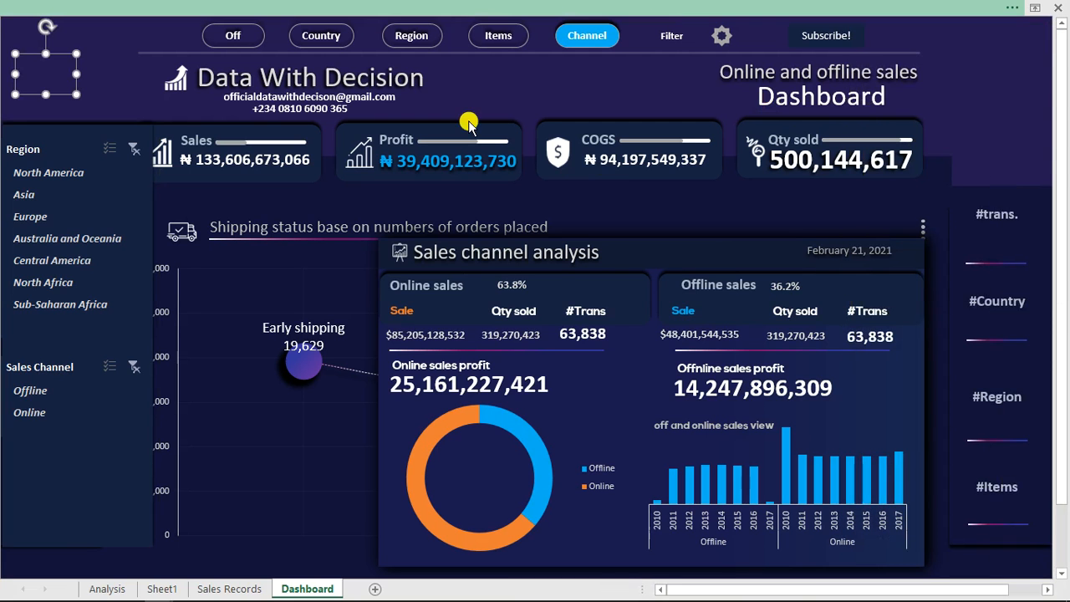
Open the Visual Basic editor and add blank lines after the on_channel procedure at the end of Module_show_mini_board.
click(447, 37)
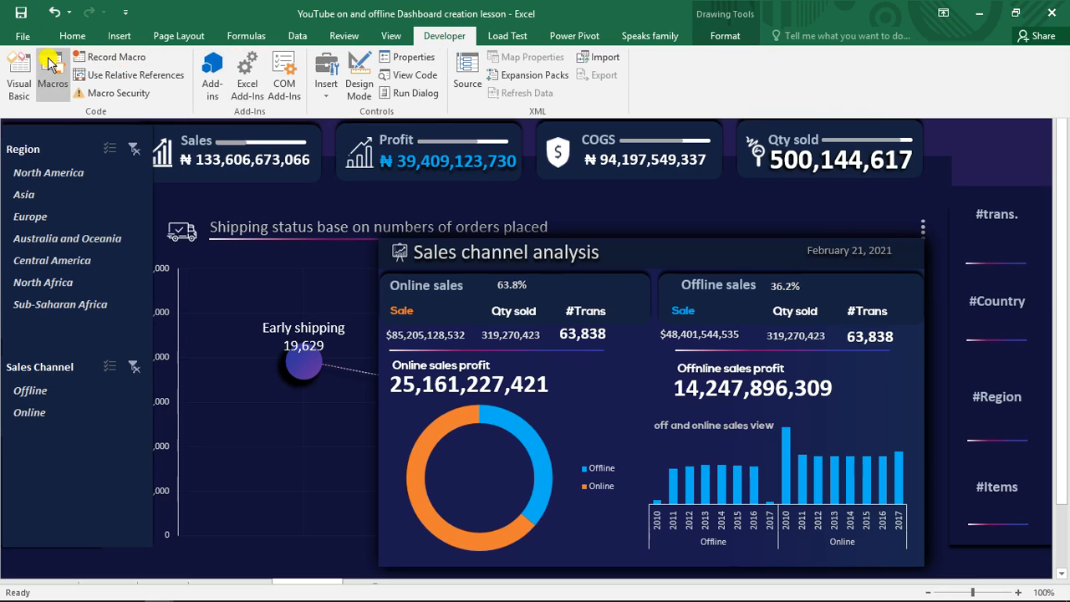
click(23, 65)
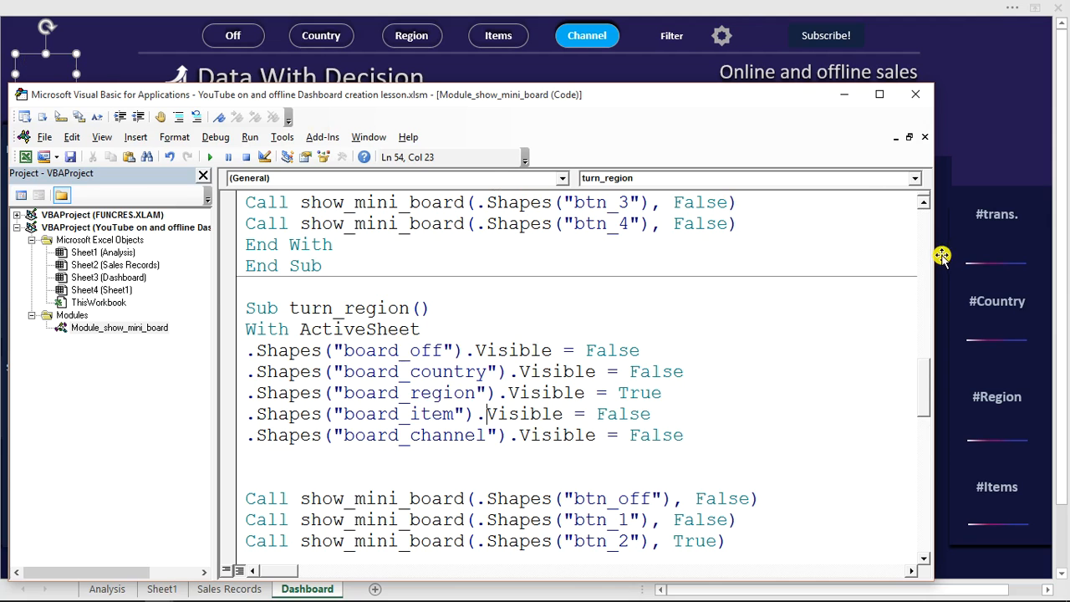
drag(924, 378, 935, 584)
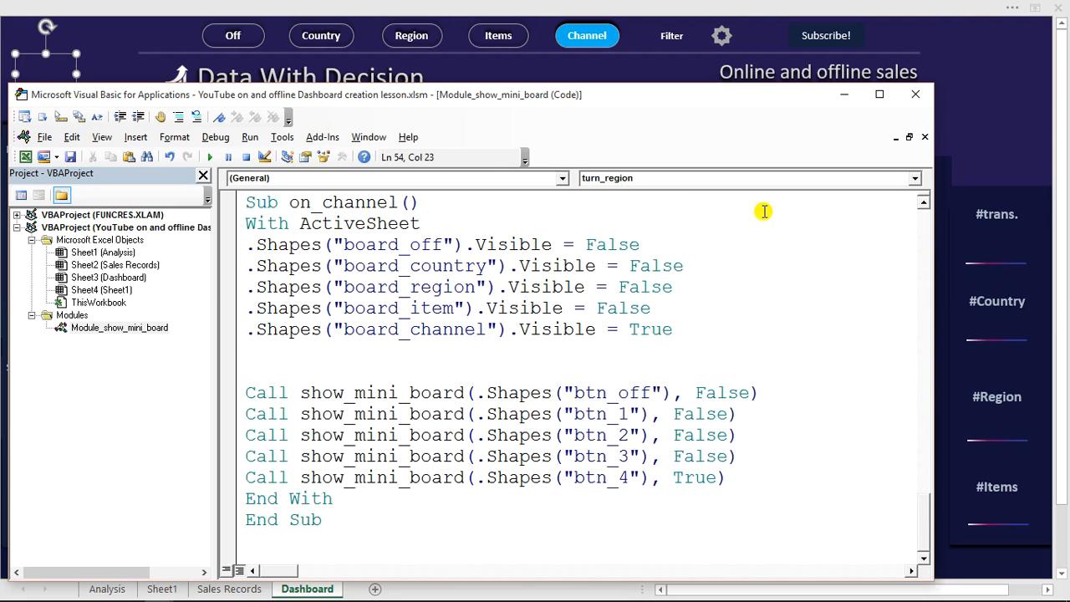
drag(679, 98, 682, 38)
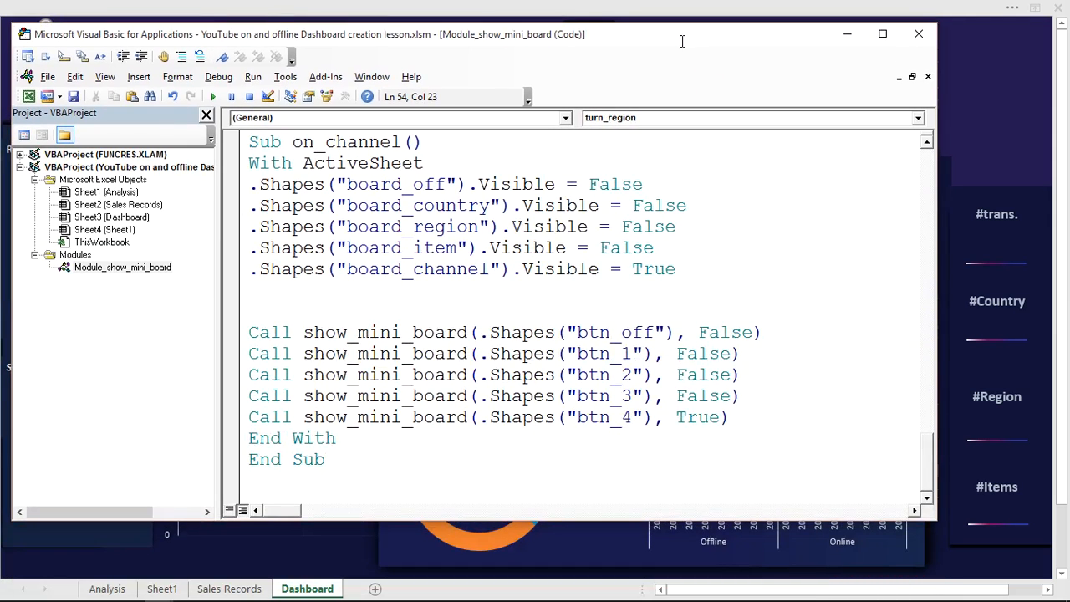
click(289, 483)
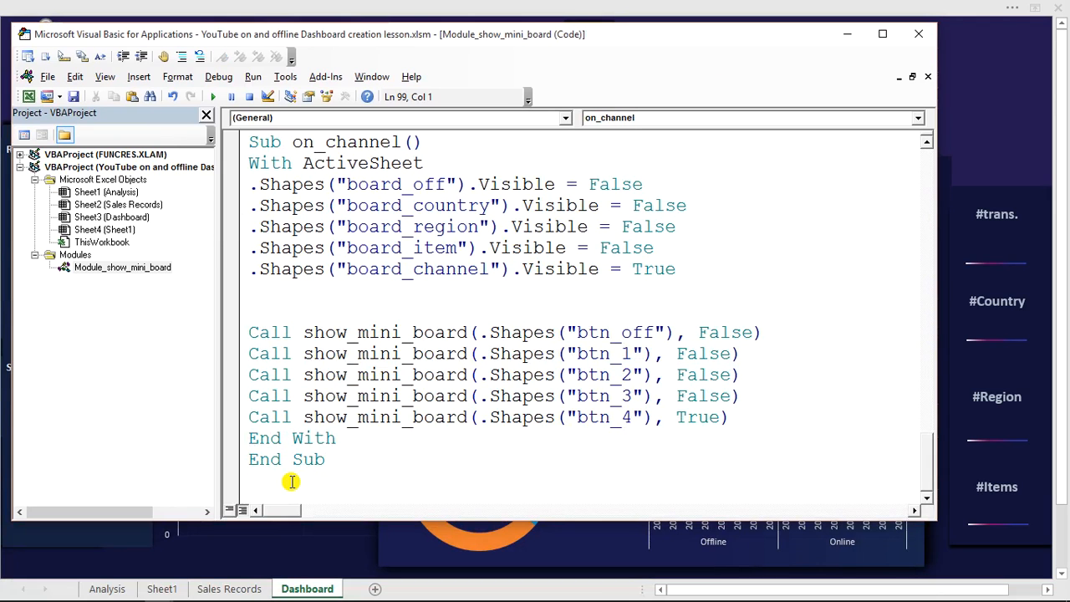
key(Return)
key(Return)
key(Return)
key(Return)
key(Return)
key(Return)
key(Return)
key(Return)
key(Return)
key(Return)
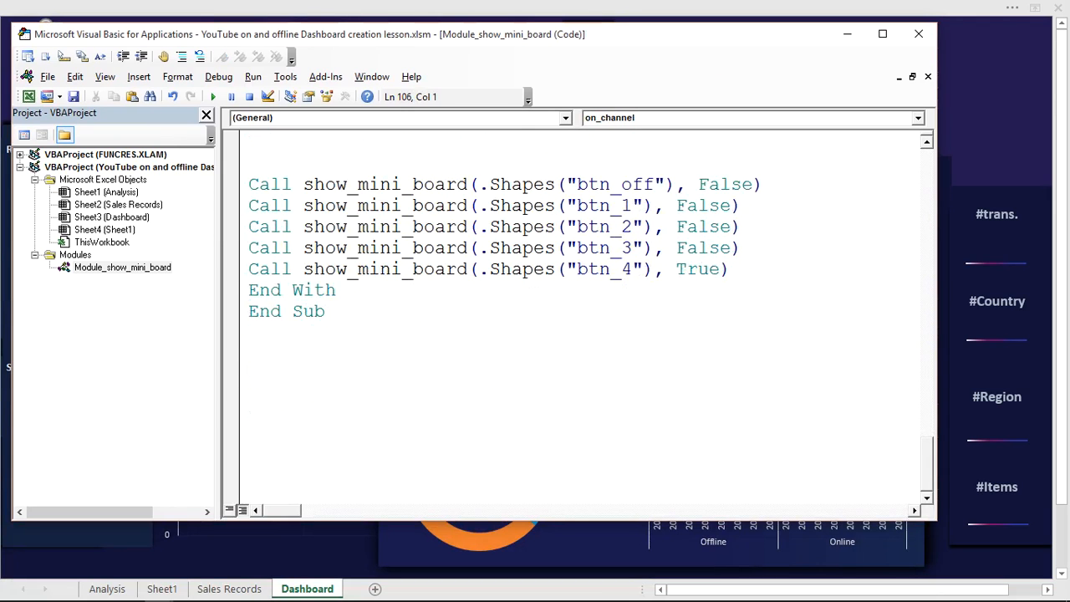
key(Return)
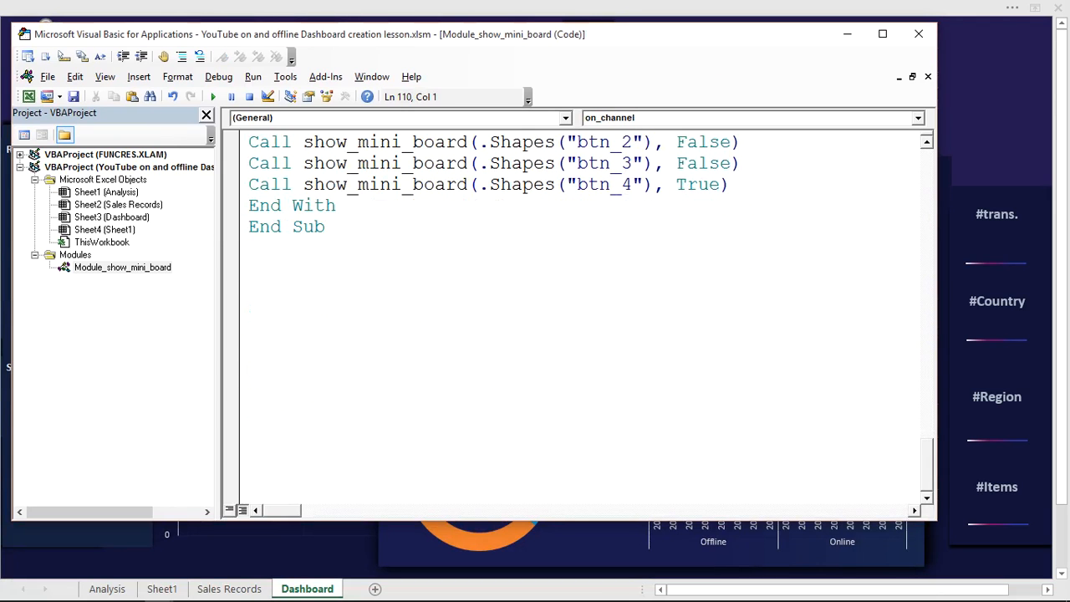
Create a new Sub procedure named show_filter below on_channel.
click(284, 286)
text(with)
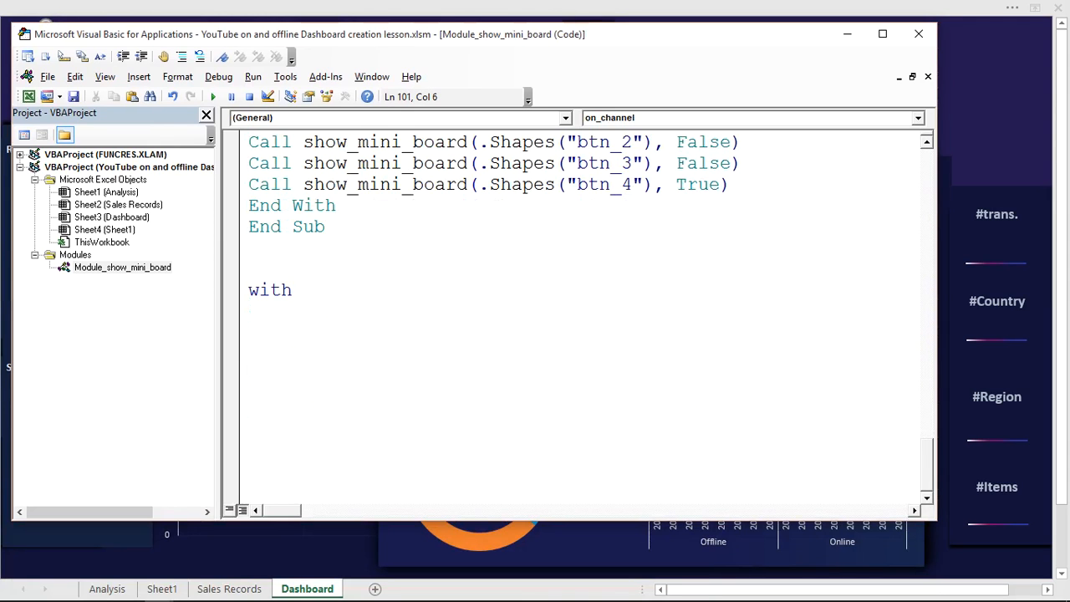
key(BackSpace)
key(BackSpace)
key(BackSpace)
key(BackSpace)
key(BackSpace)
text(sub sho)
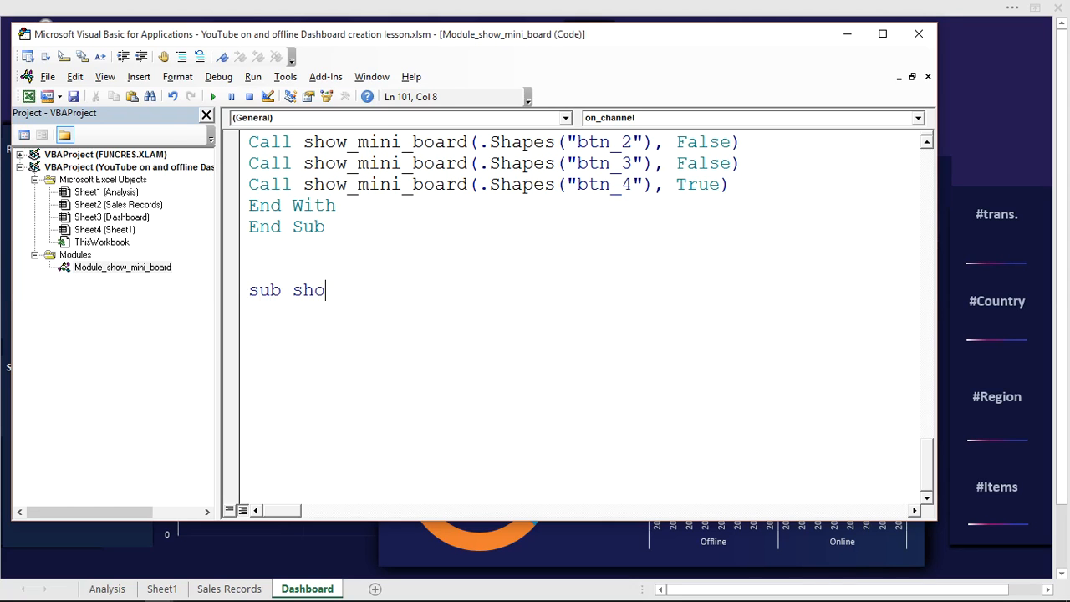
text(w_filter)
key(Return)
key(Return)
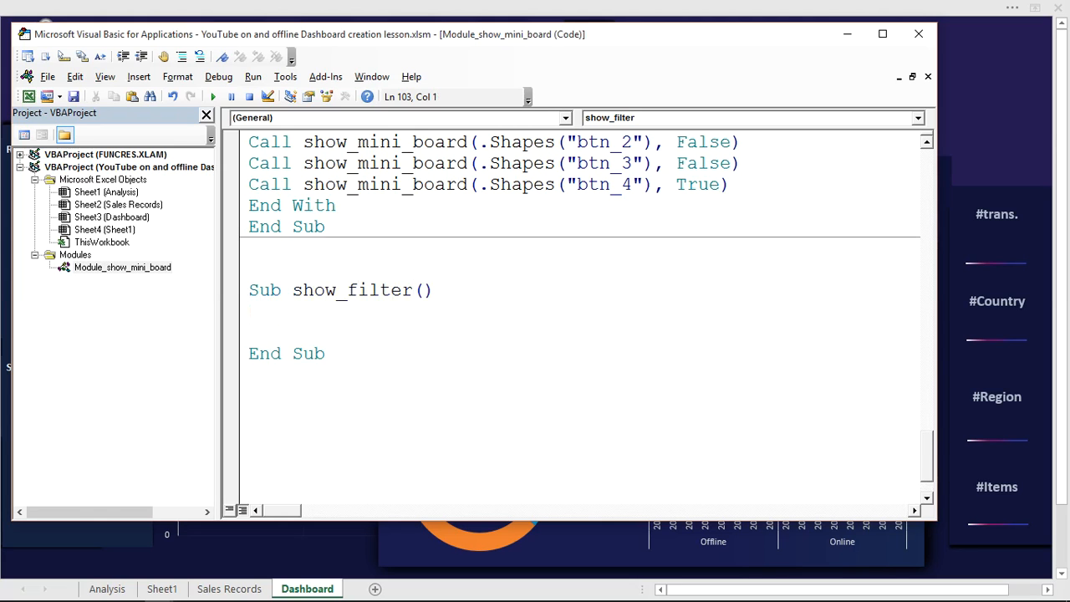
Add a With ActiveSheet block closed by End With inside the show_filter procedure.
text(with)
key(BackSpace)
text(active)
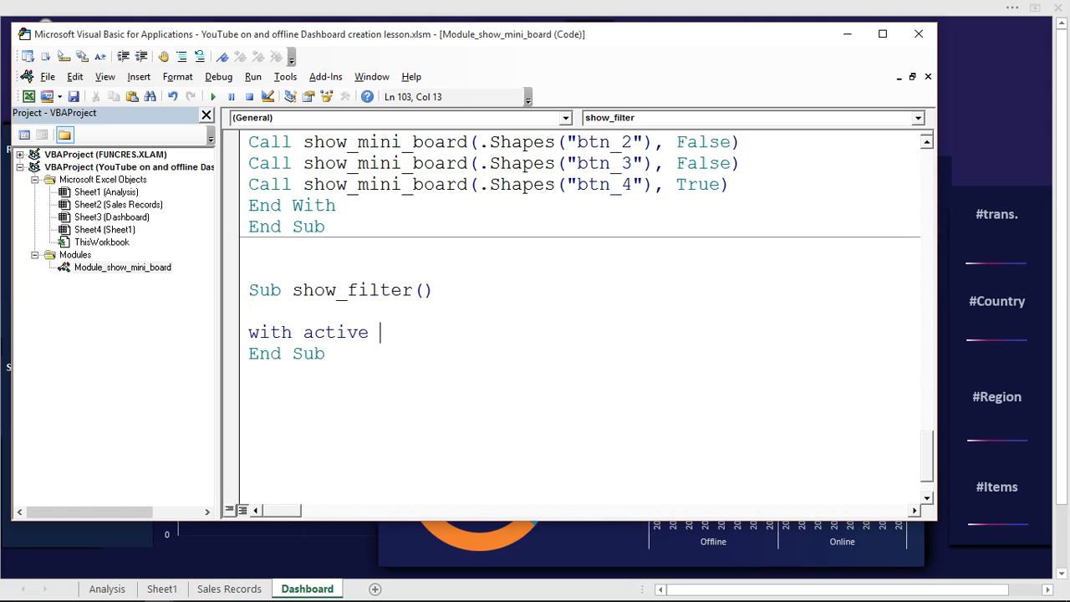
key(BackSpace)
text(shhe)
key(BackSpace)
key(BackSpace)
text(eet)
key(Return)
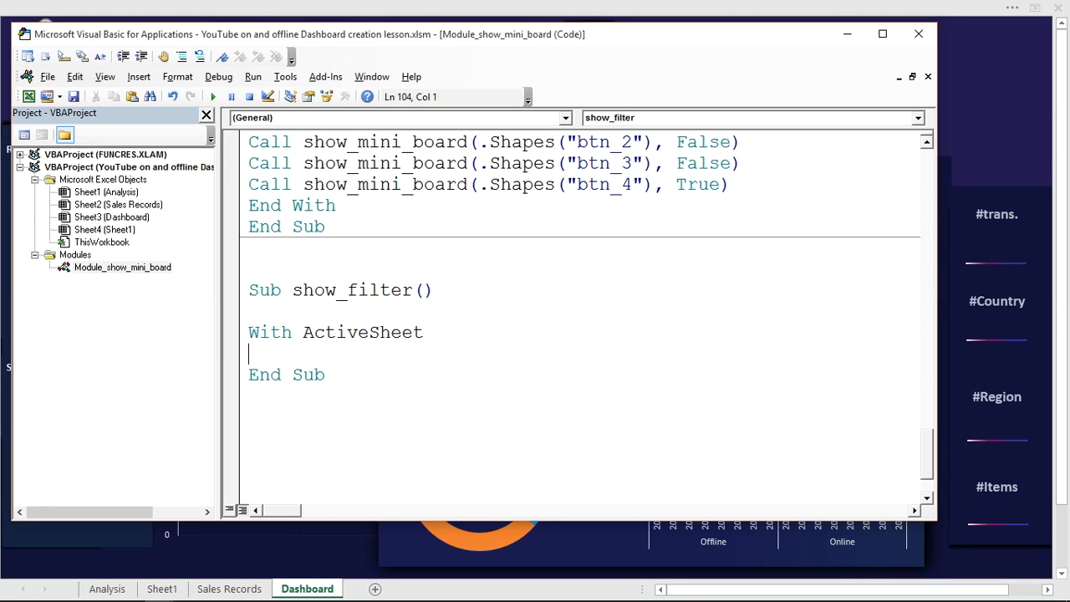
text(ei)
key(BackSpace)
key(BackSpace)
text(end with)
key(Return)
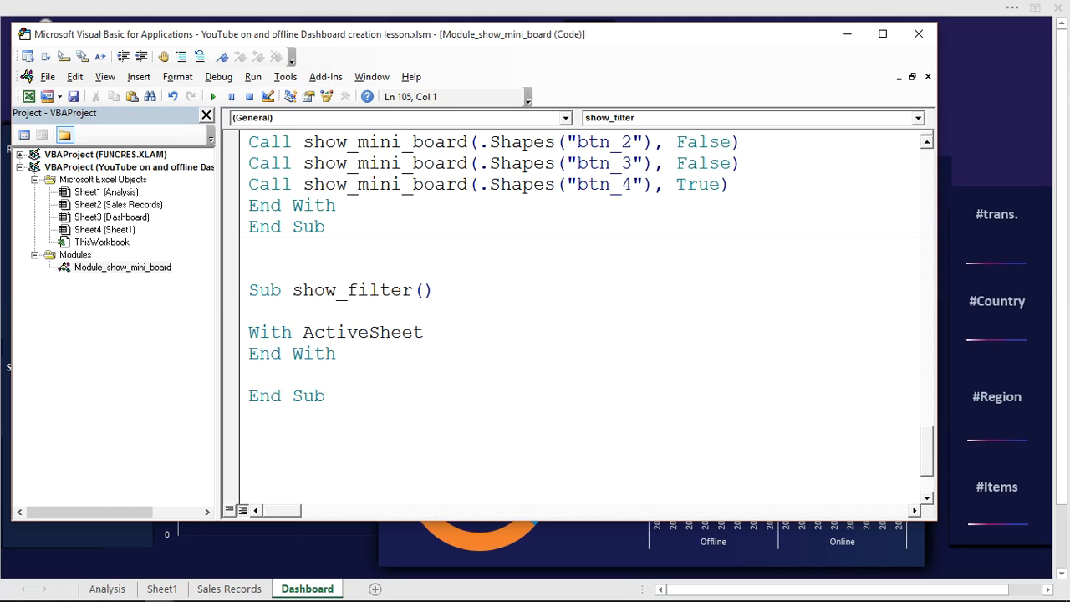
Inside the With block, add the line If ActiveSheet.Shapes("filterpannel").Visible = False Then.
click(436, 328)
key(Return)
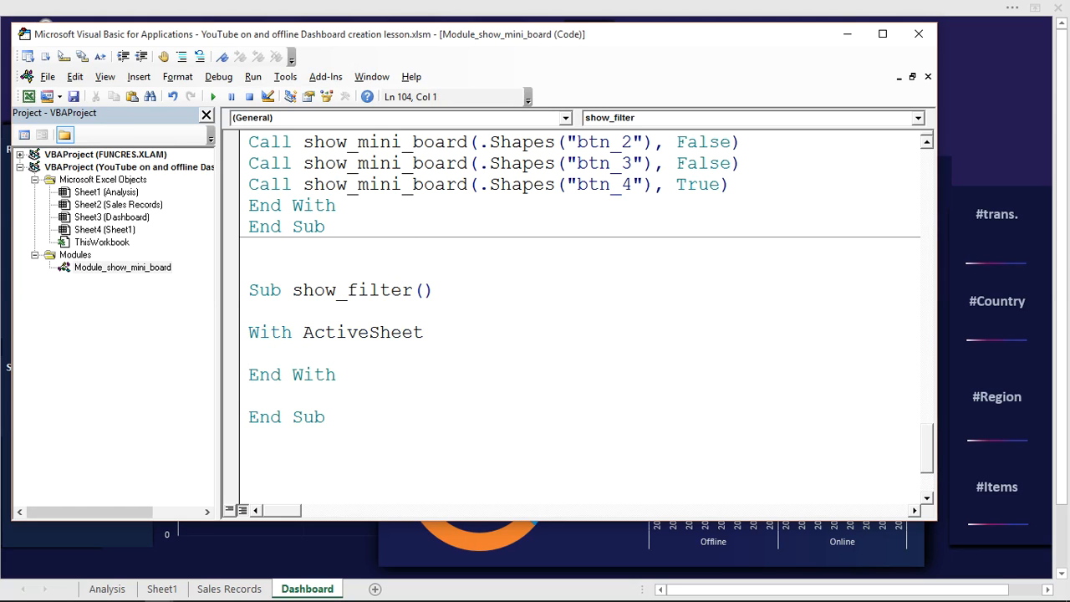
text(if activeshee)
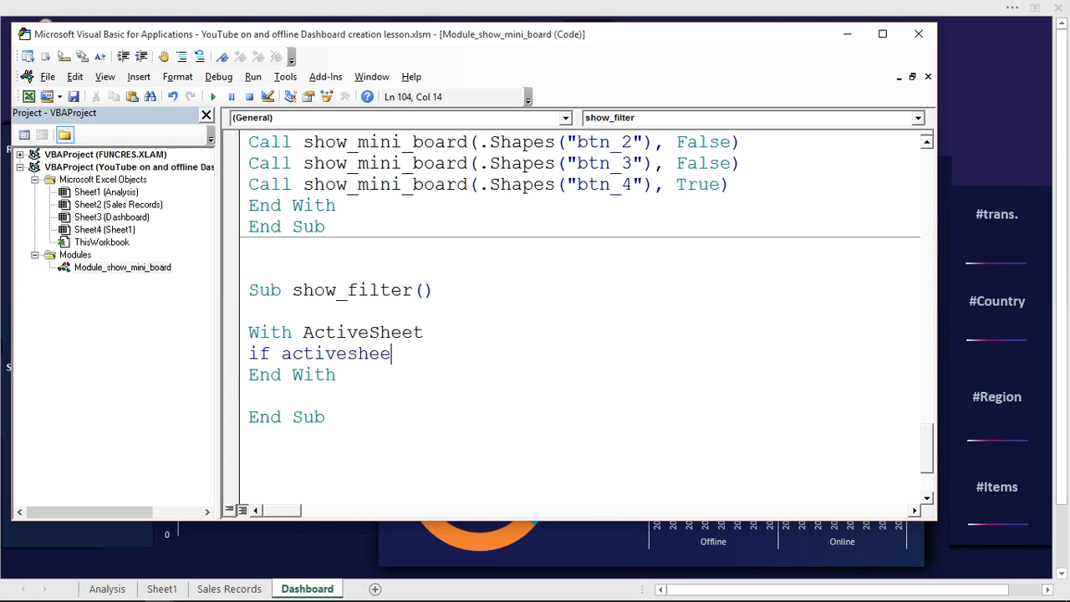
text(t.shapes)
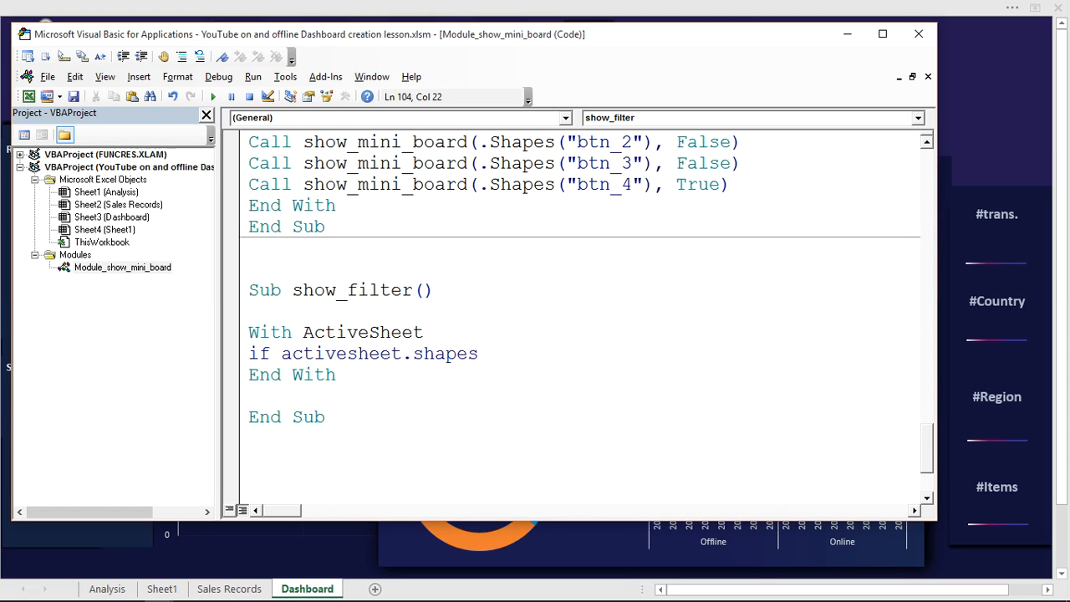
text(("filterpannel)
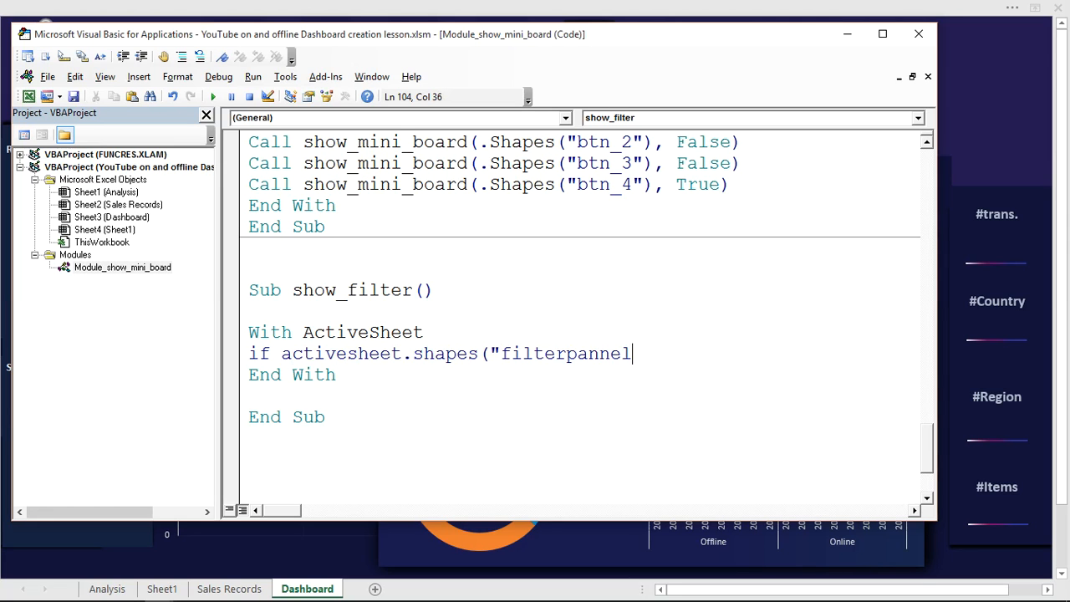
text(").)
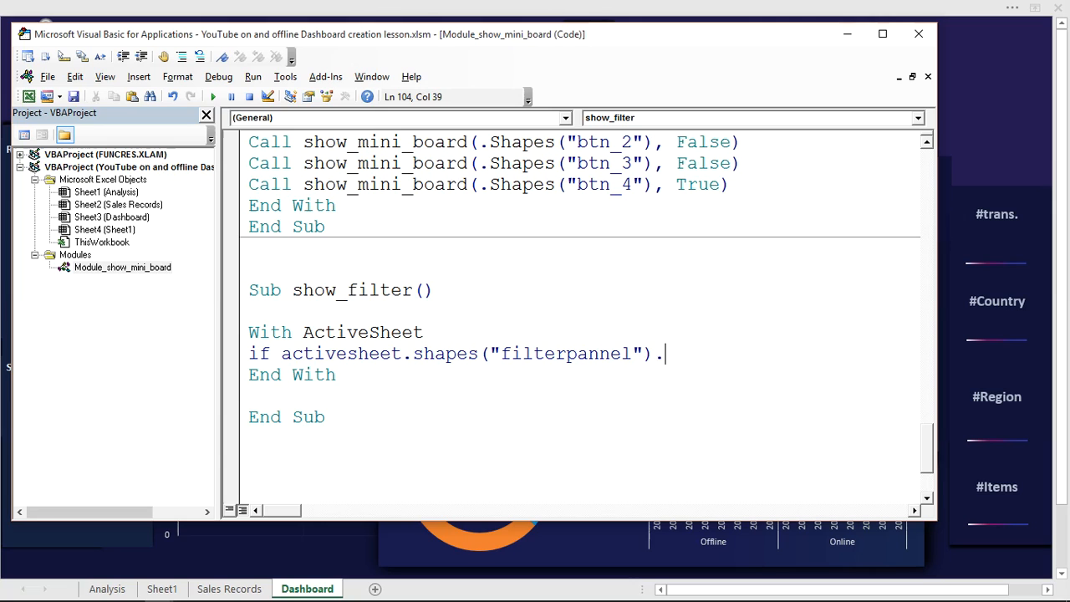
text(visi)
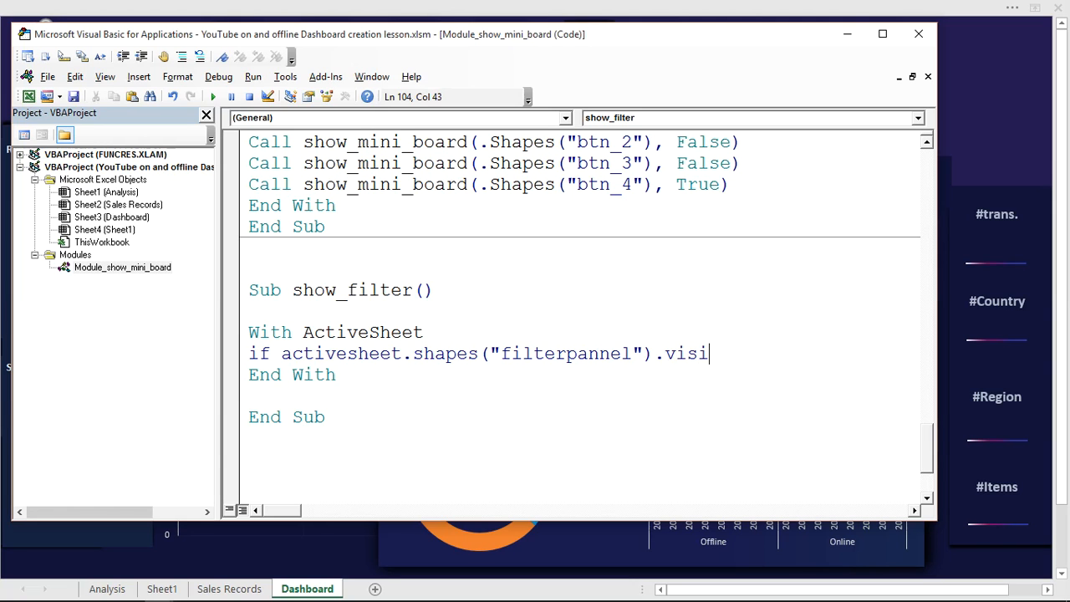
text(ble)
text(=tr)
key(BackSpace)
key(BackSpace)
text(false)
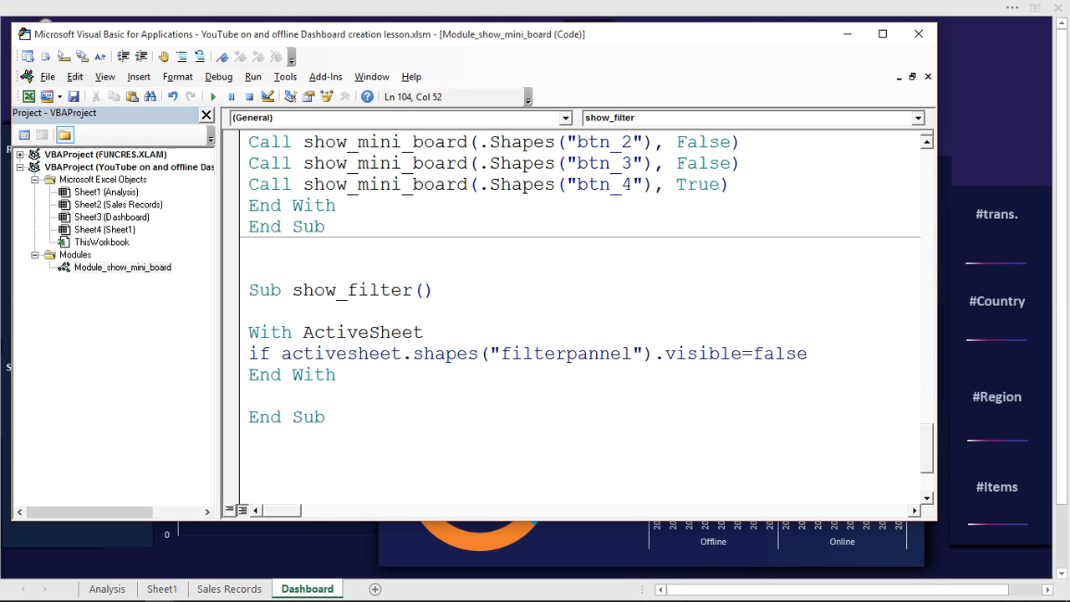
text( then)
key(Return)
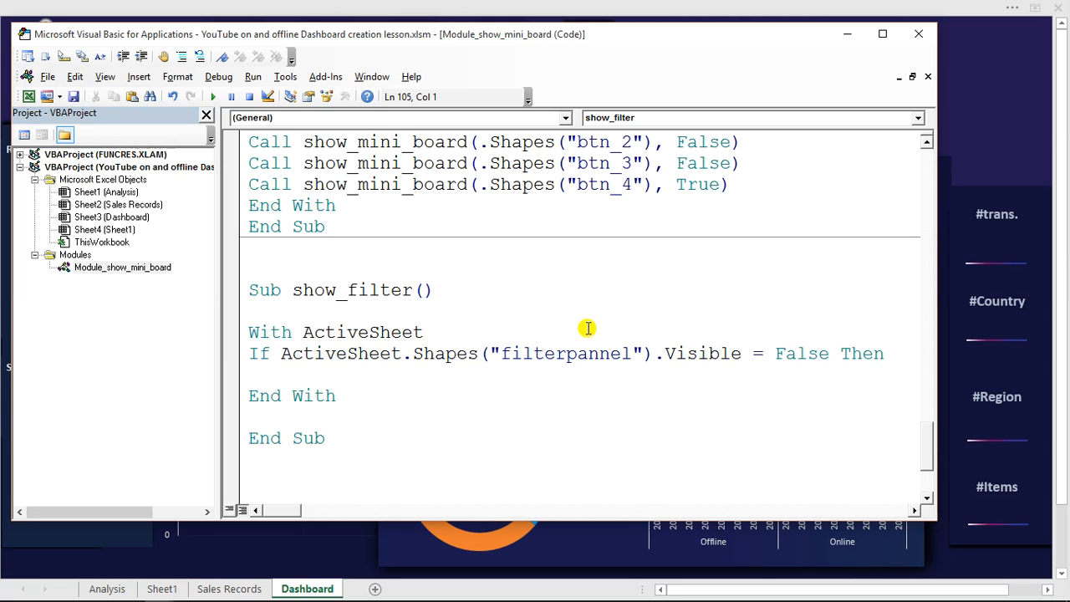
Under the If line, add the statement ActiveSheet.Shapes("filterpannel").Visible = True.
text(actives)
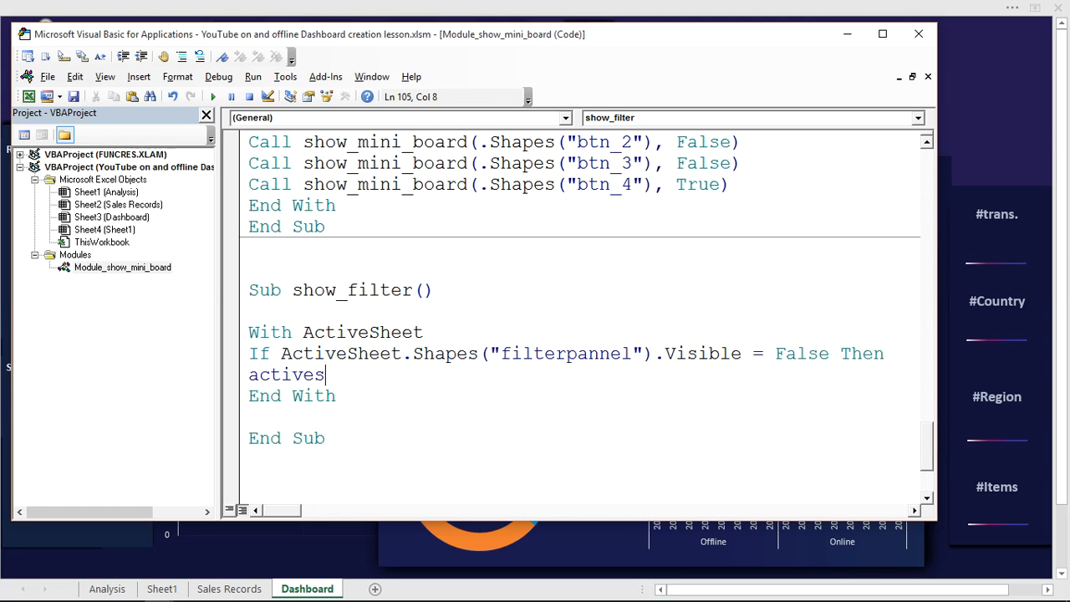
text(heet.shap)
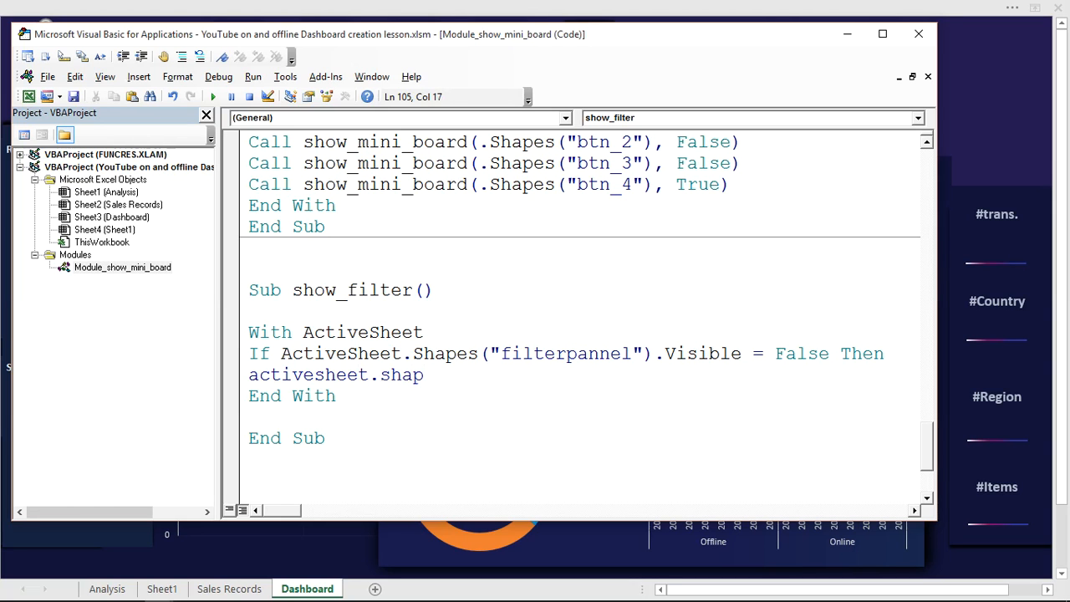
text(es(")
text(filterpannel)
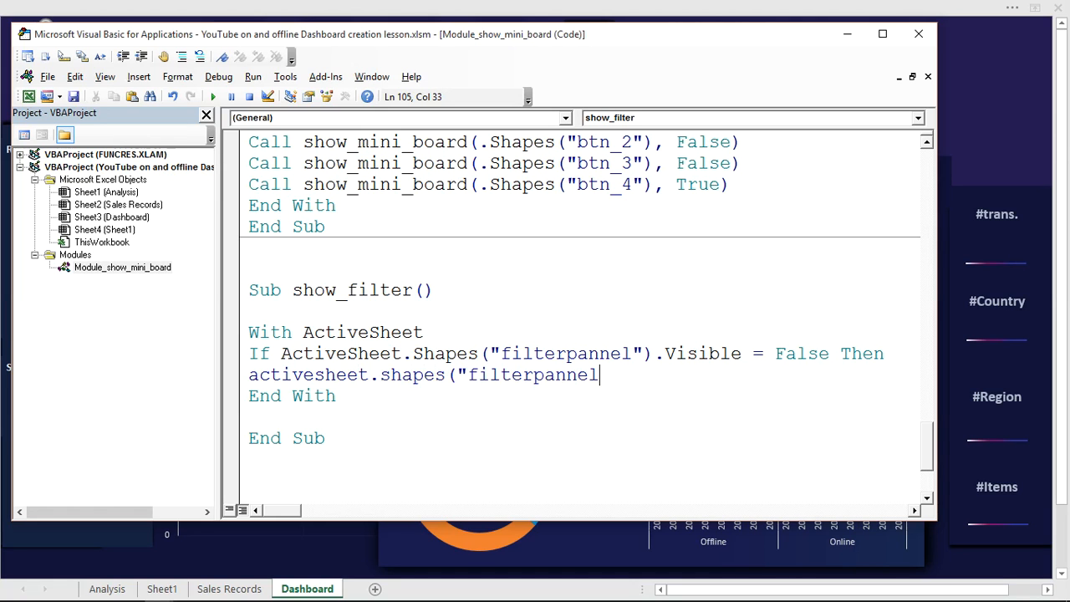
text(").visible)
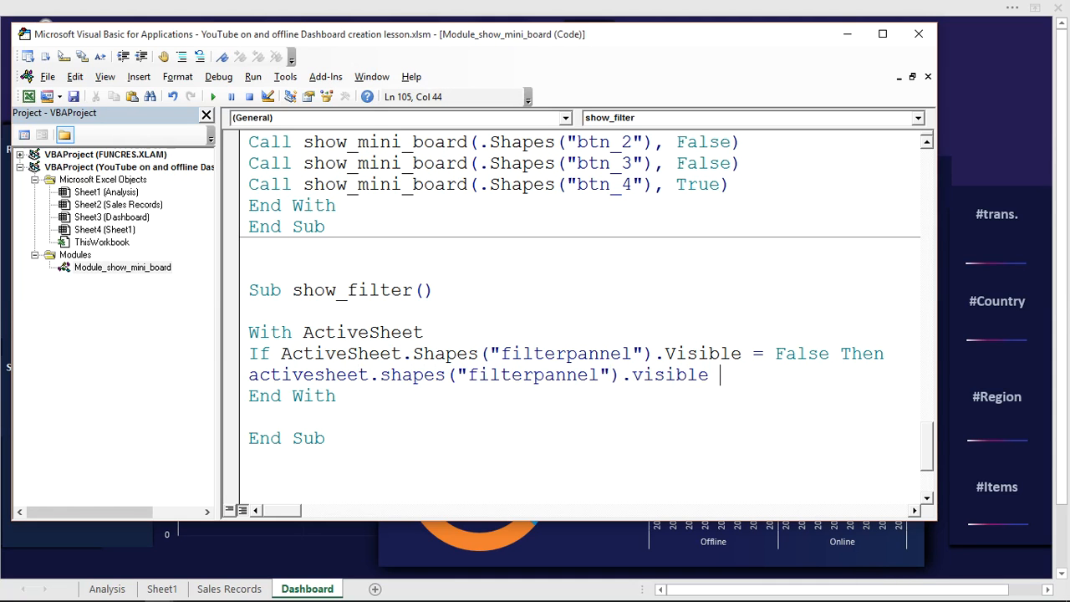
text( =true)
key(Return)
Add an Else branch containing ActiveSheet.Shapes("filterpannel").Visible = False, followed by a blank line.
text(else)
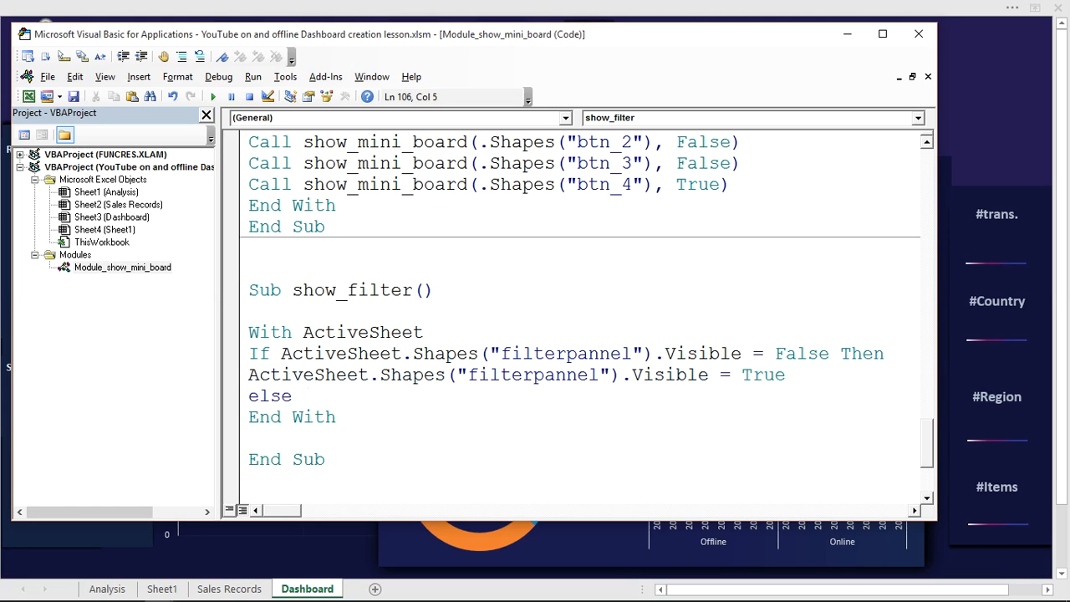
key(Return)
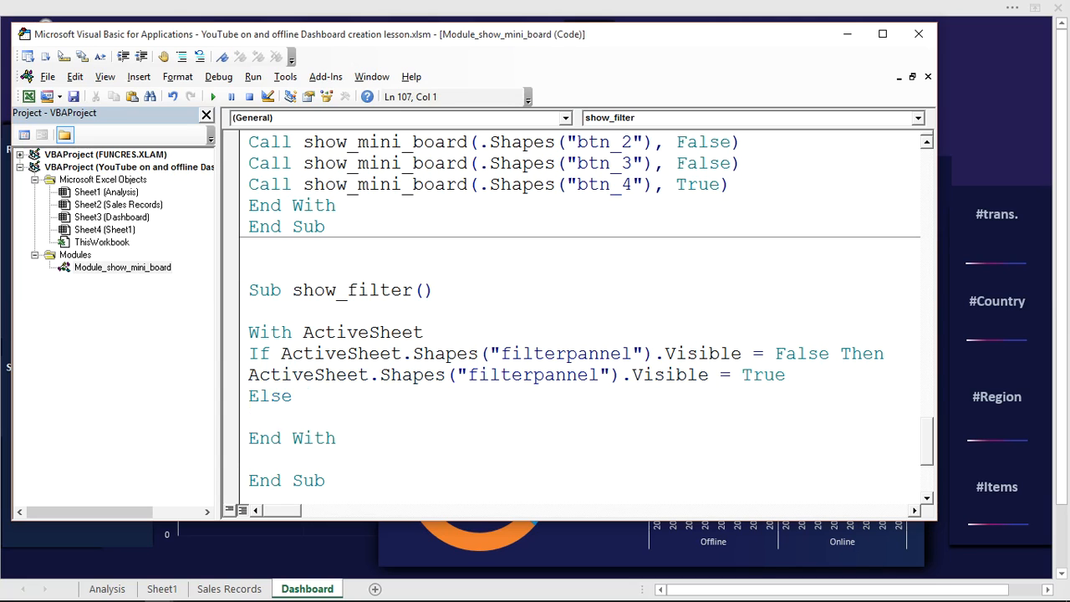
text(activesheet.)
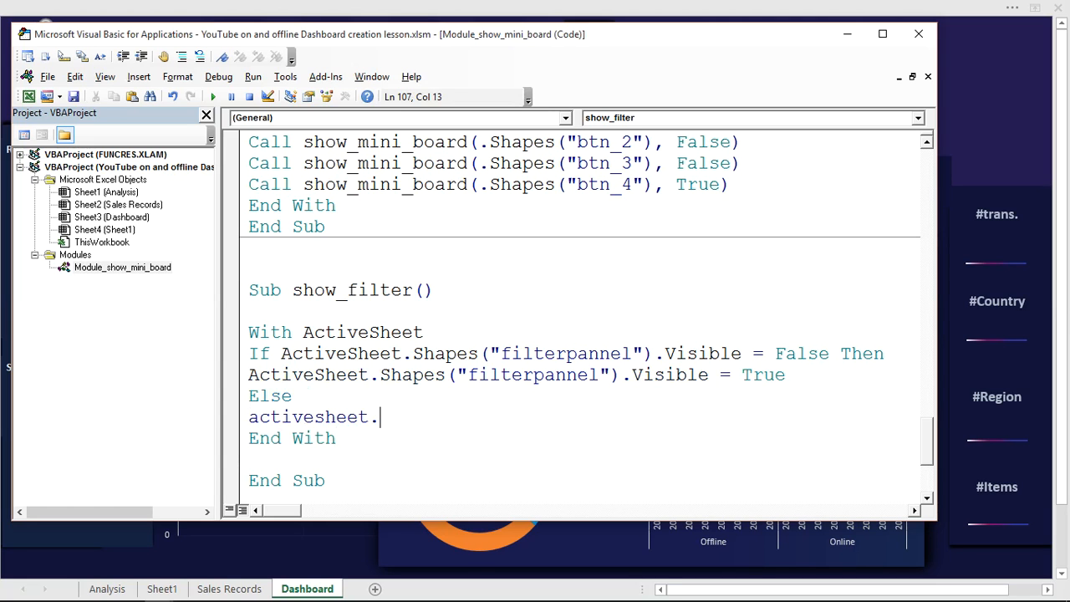
text(shapes(")
text(filterpannel)
text(")
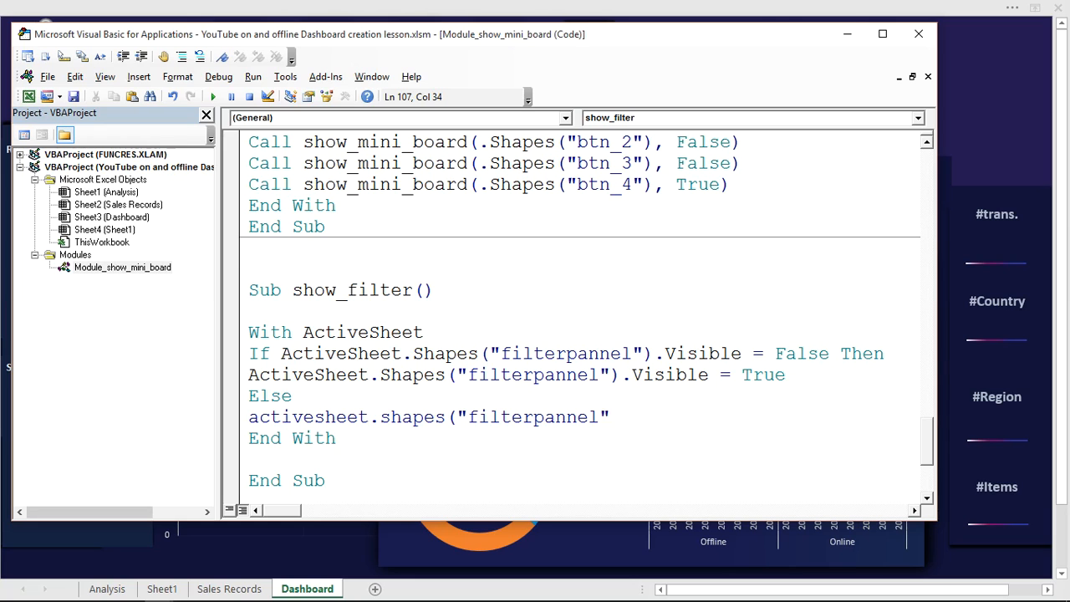
text().visible=false)
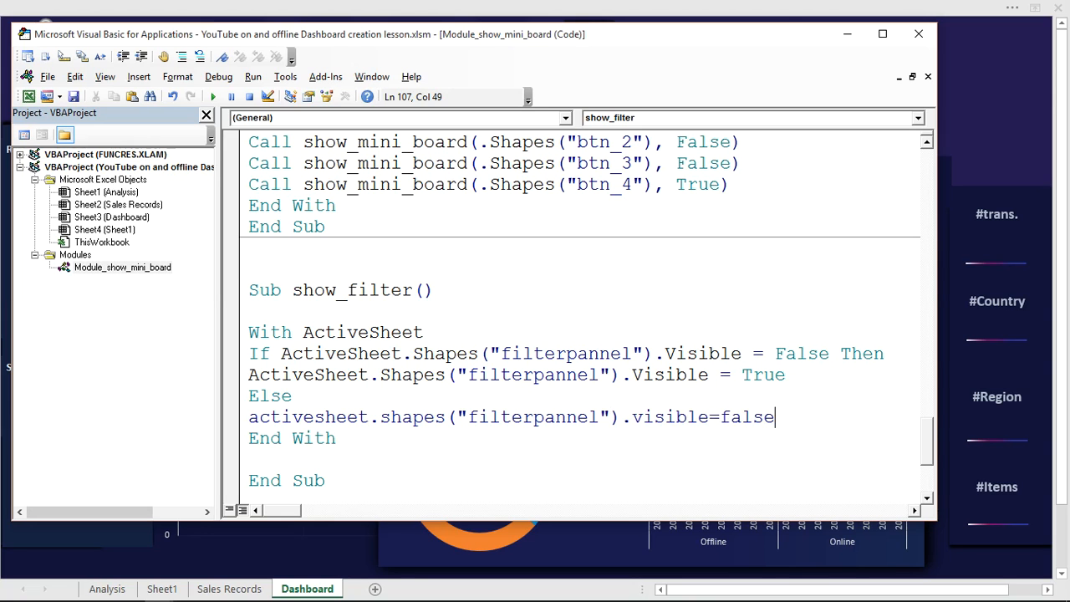
key(Return)
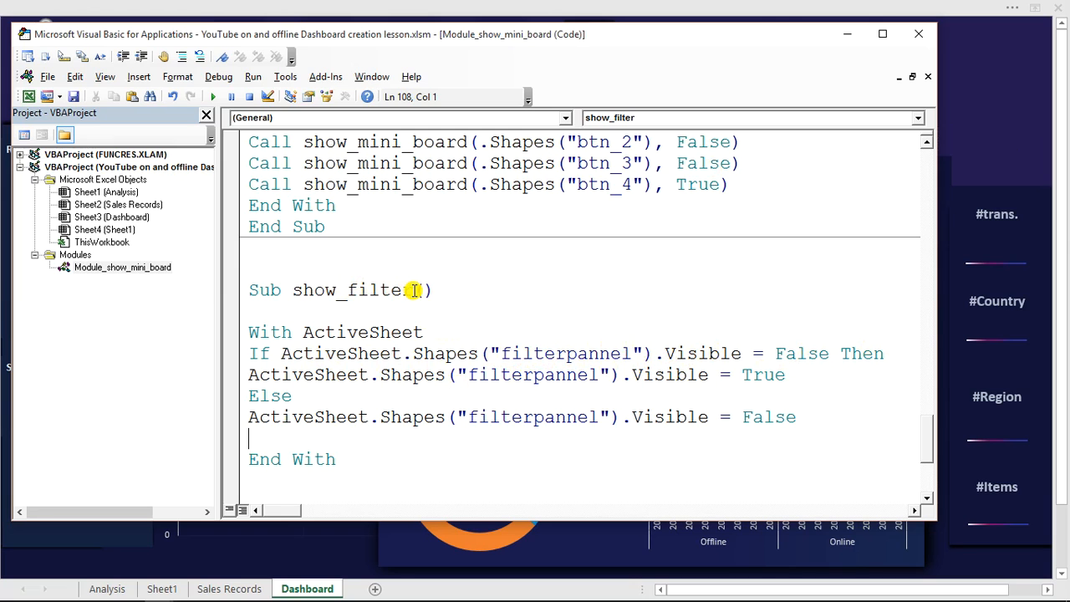
Shift the code editor window off the dashboard's filter sidebar and try to run the show_filter macro.
drag(413, 290, 292, 292)
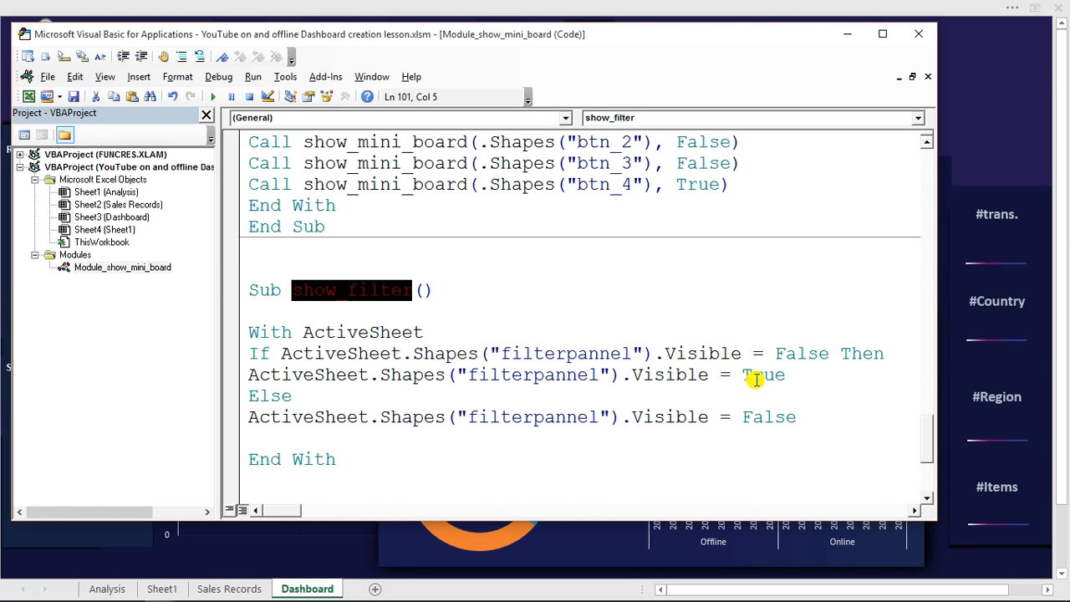
drag(786, 376, 745, 380)
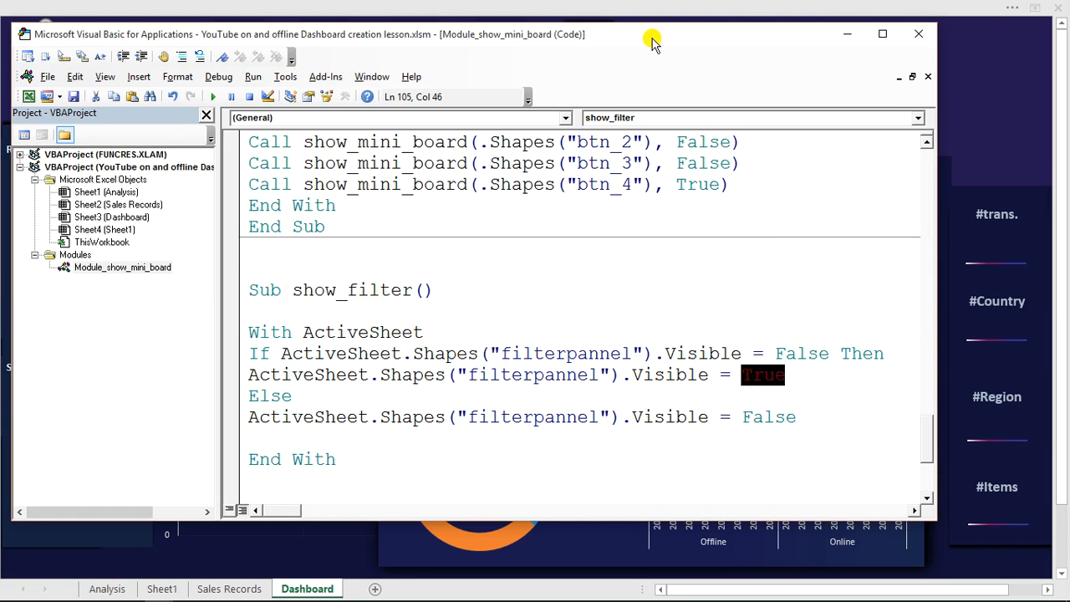
drag(649, 34, 823, 39)
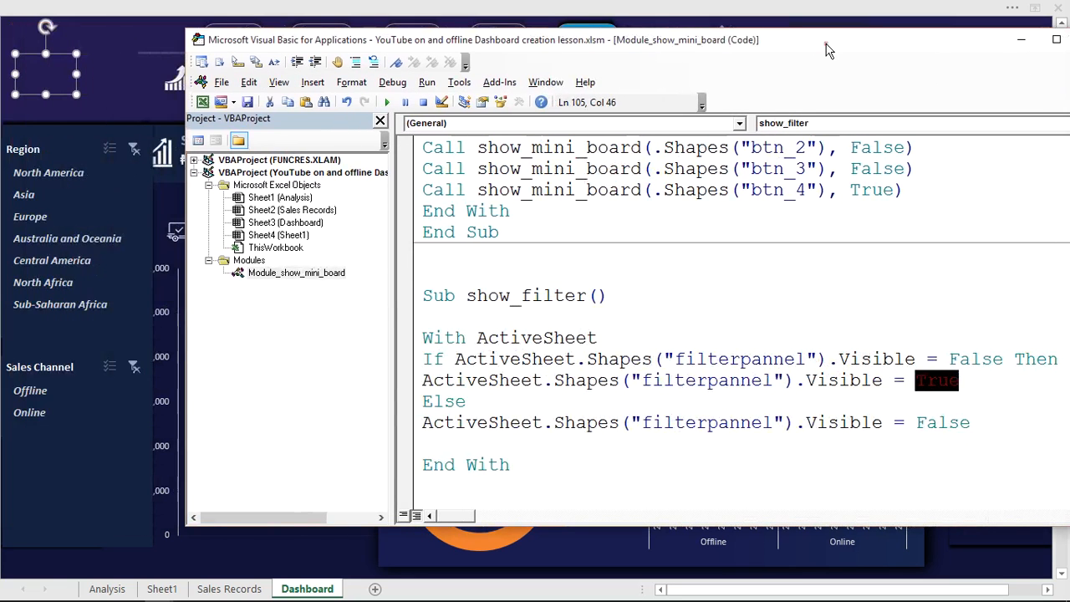
click(387, 102)
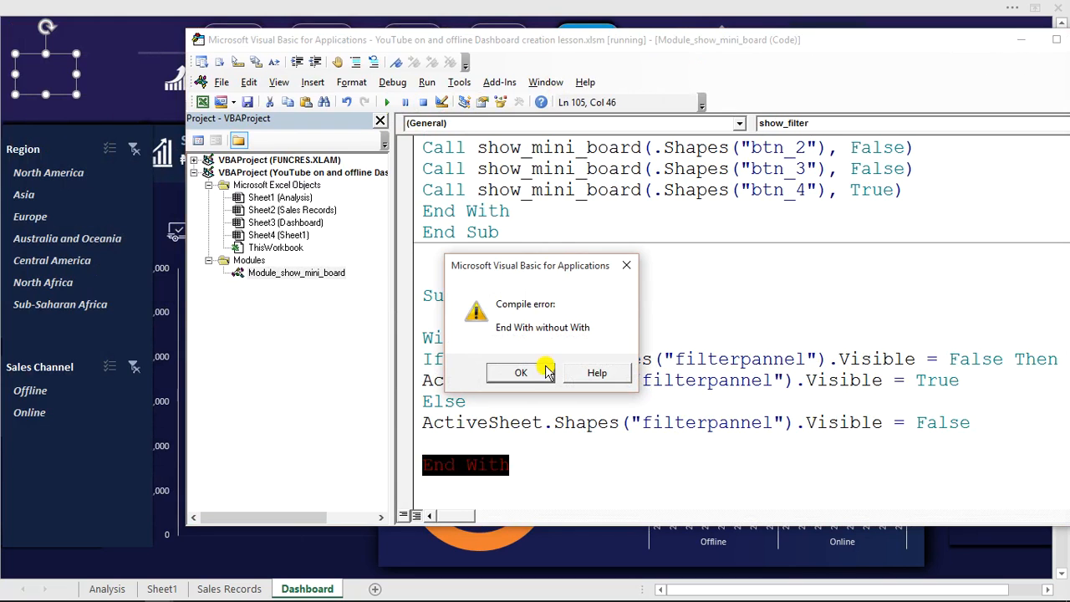
click(520, 372)
Close the If block in show_filter with an End If line above End With.
click(469, 447)
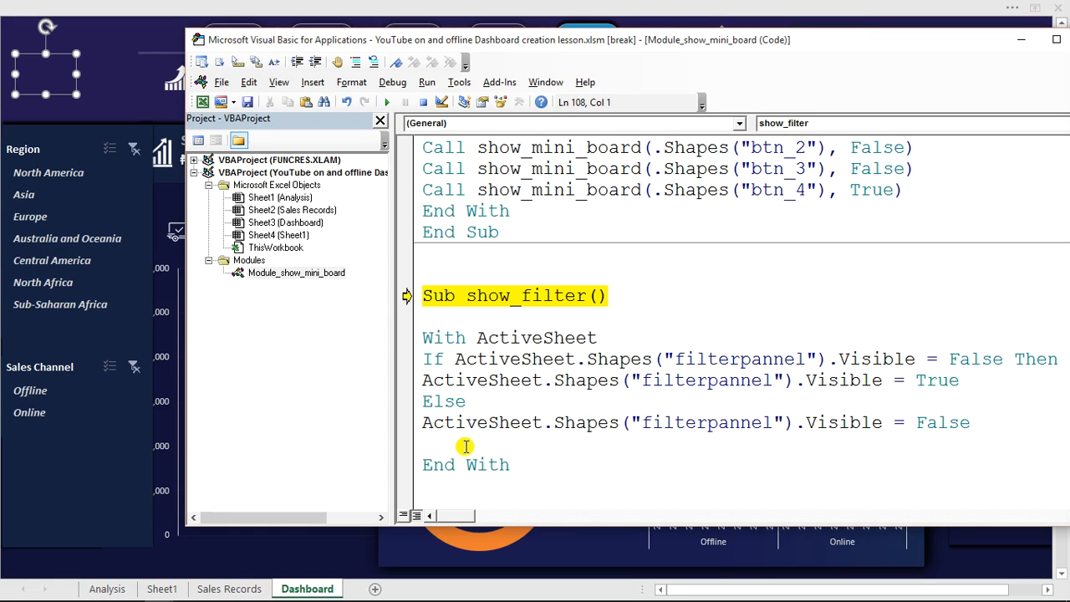
text(end if)
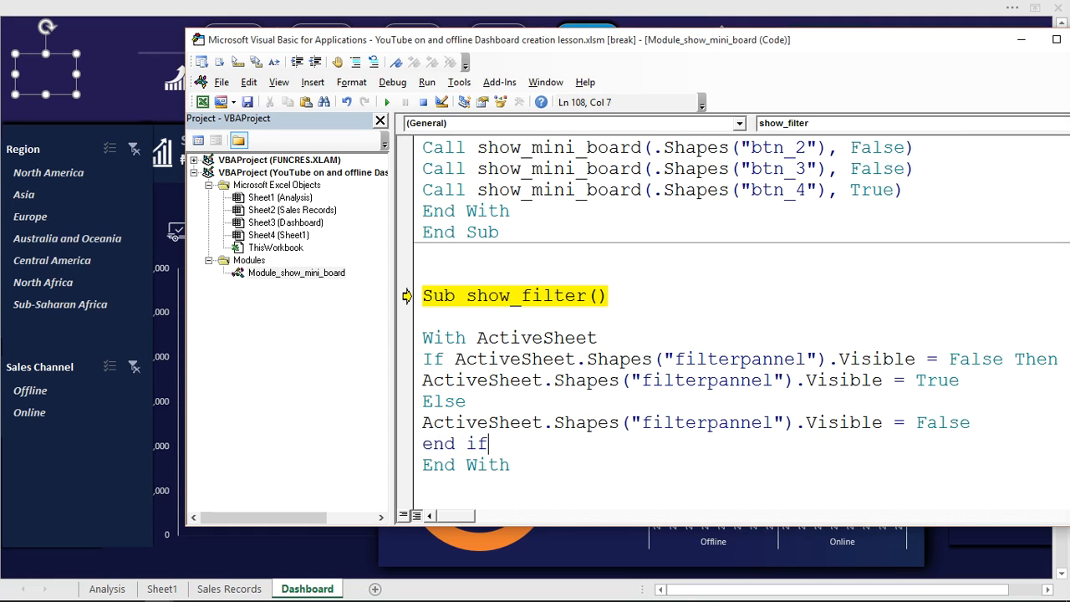
key(Return)
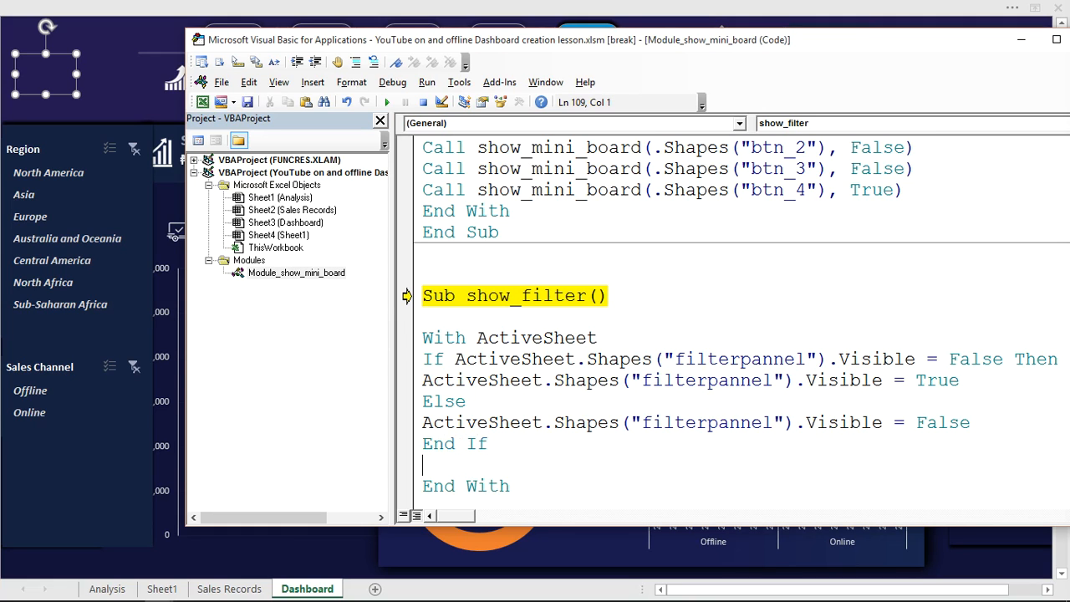
Run show_filter repeatedly to test hiding and showing the filter sidebar.
click(389, 102)
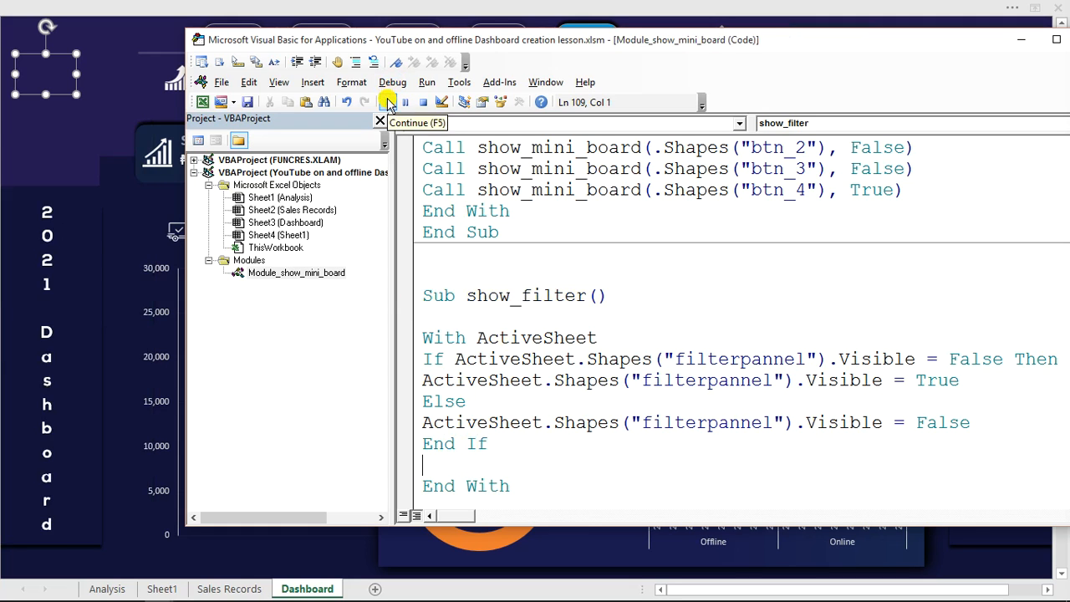
click(389, 102)
click(388, 102)
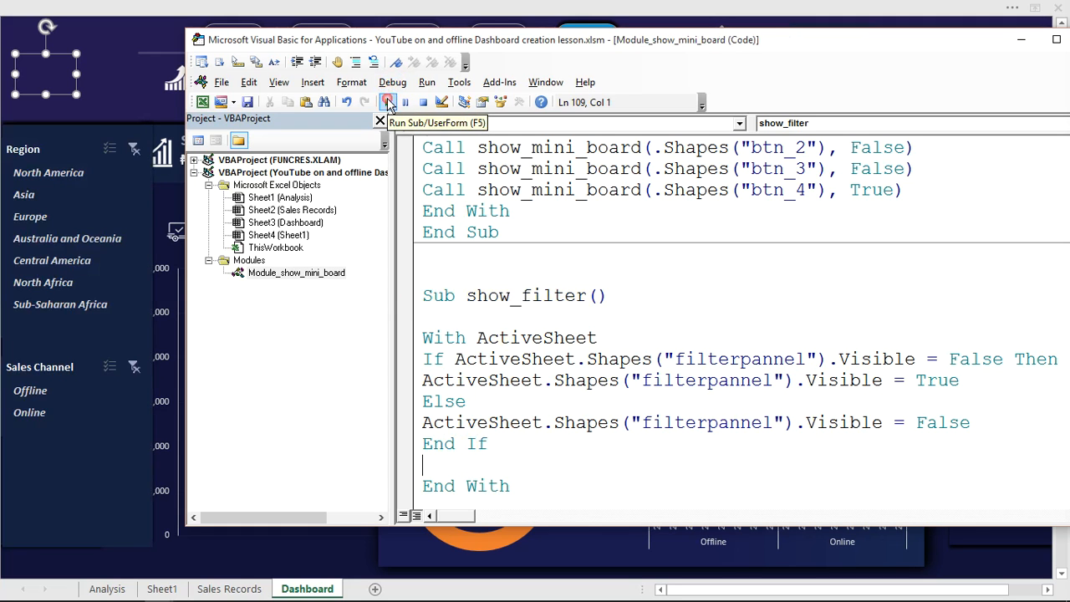
Return to the dashboard and assign the show_filter macro to the gear shape beside the Filter label, leaving the shape deselected.
click(1021, 40)
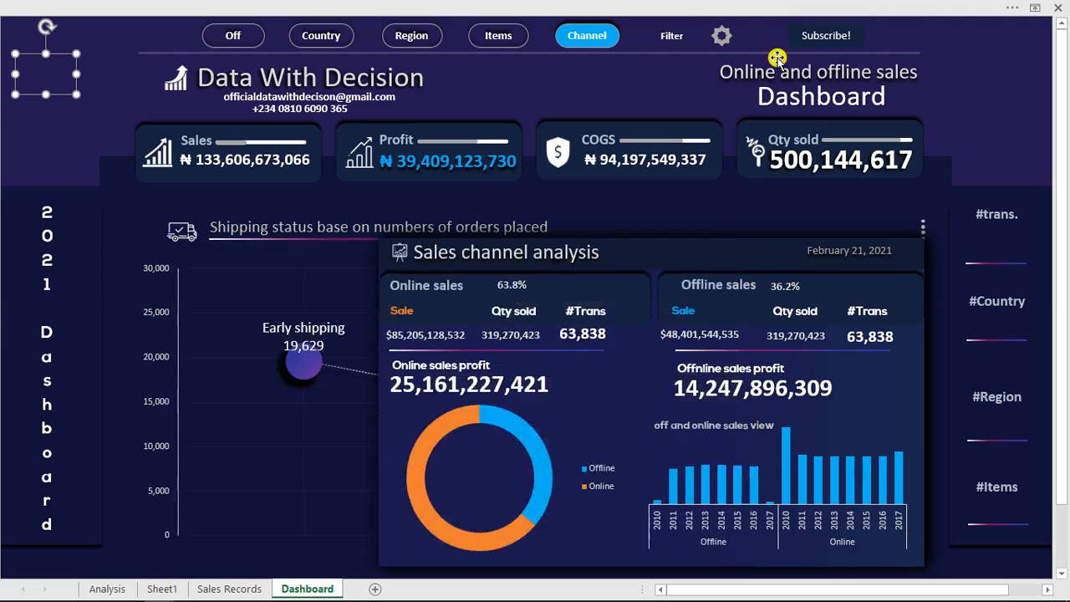
click(724, 33)
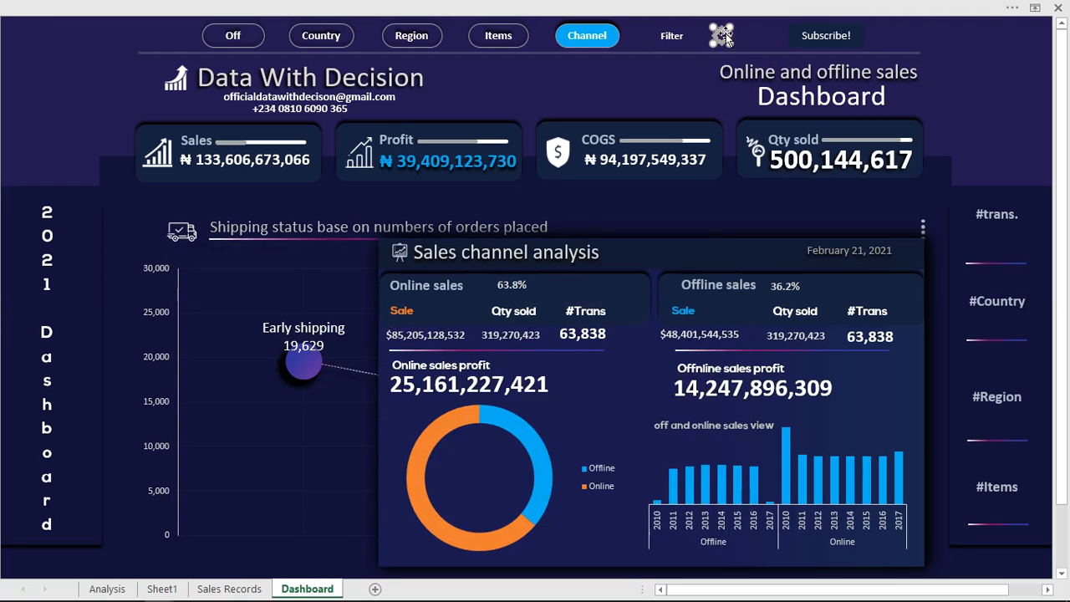
right_click(723, 34)
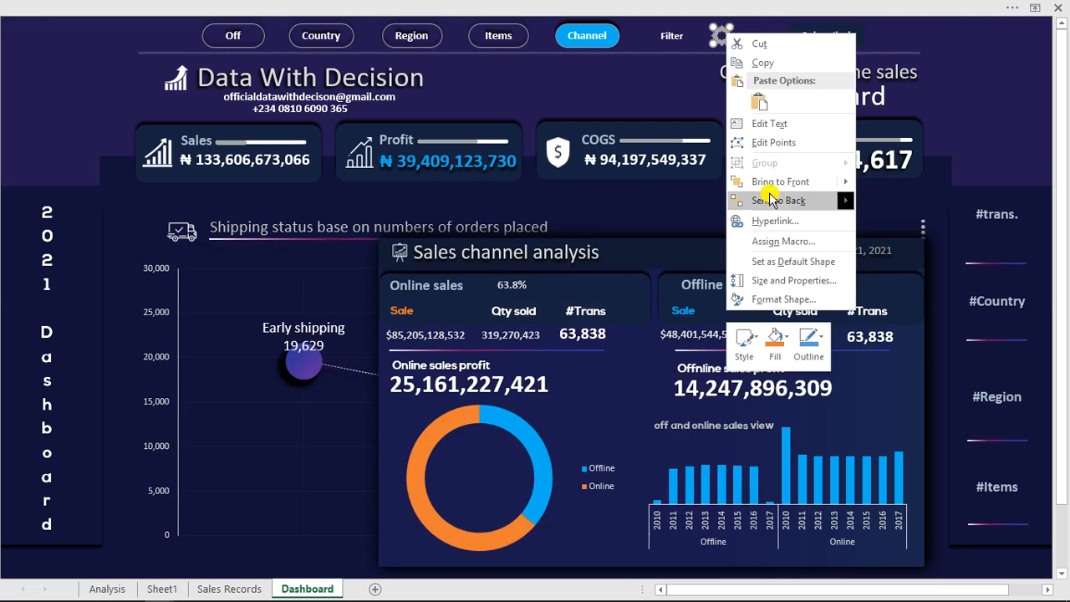
click(776, 240)
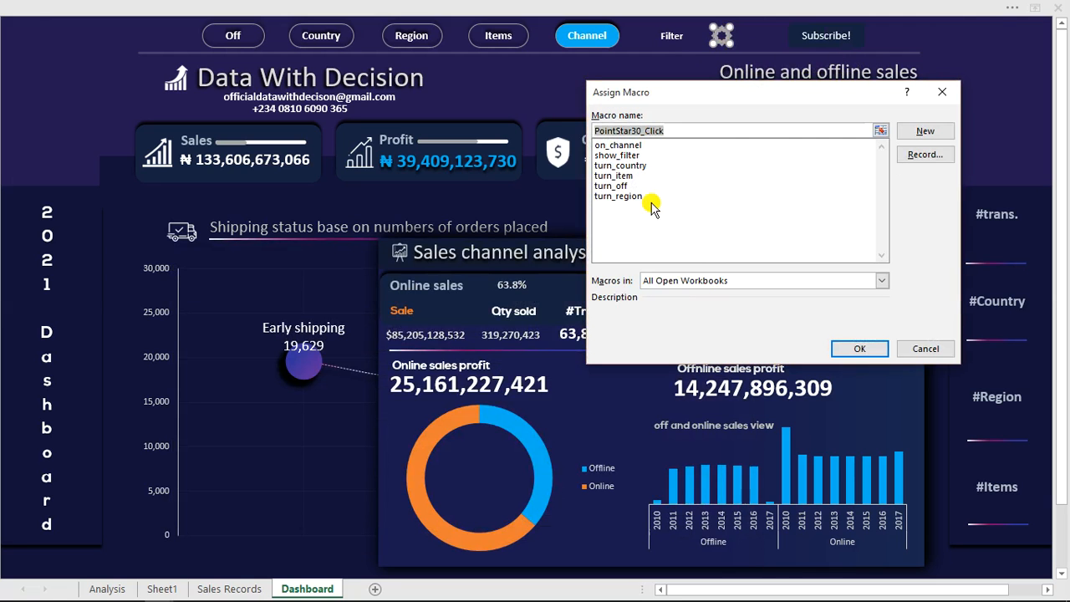
click(631, 158)
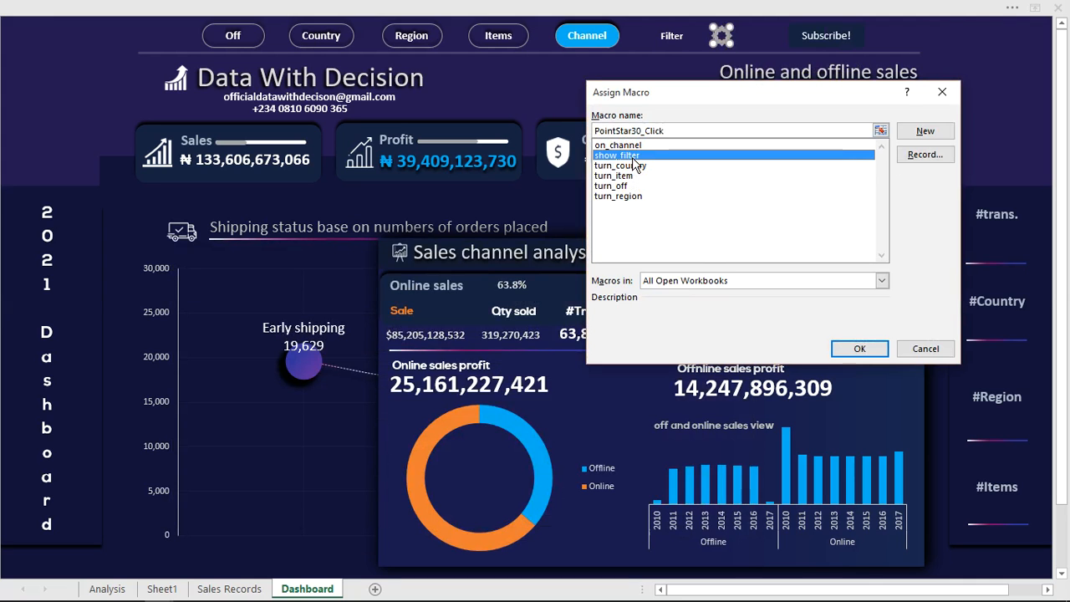
double_click(632, 158)
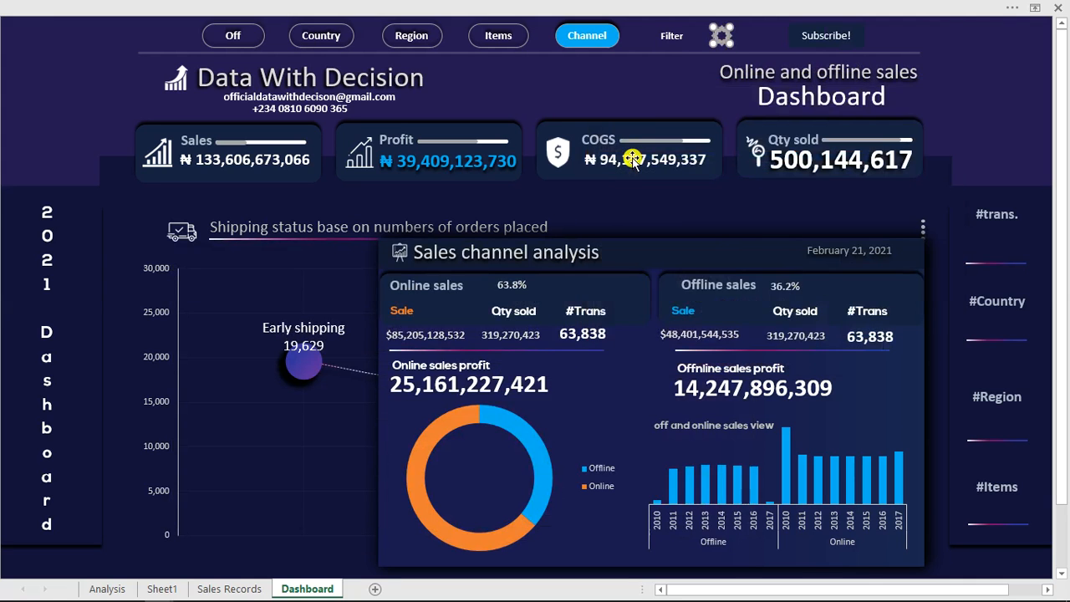
click(646, 89)
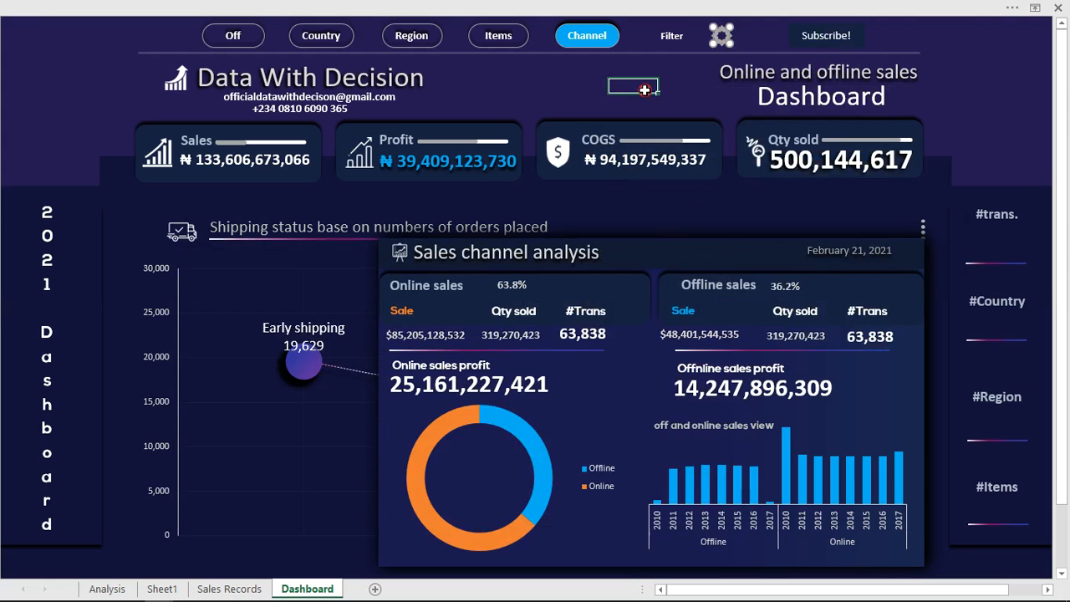
Show the filter panel with the gear shape and select Europe in the Region slicer.
click(720, 40)
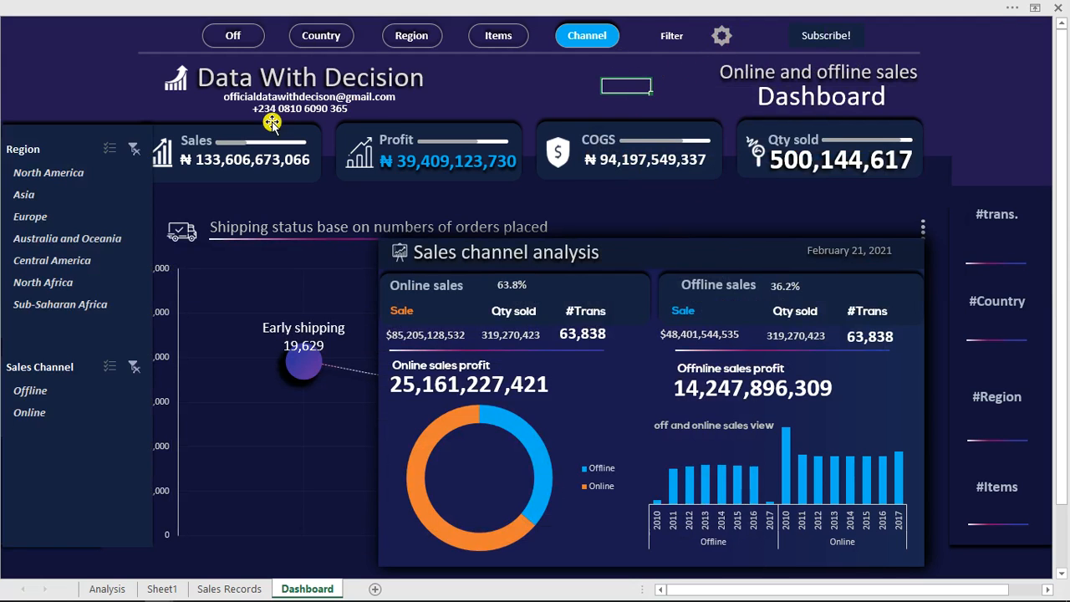
click(77, 219)
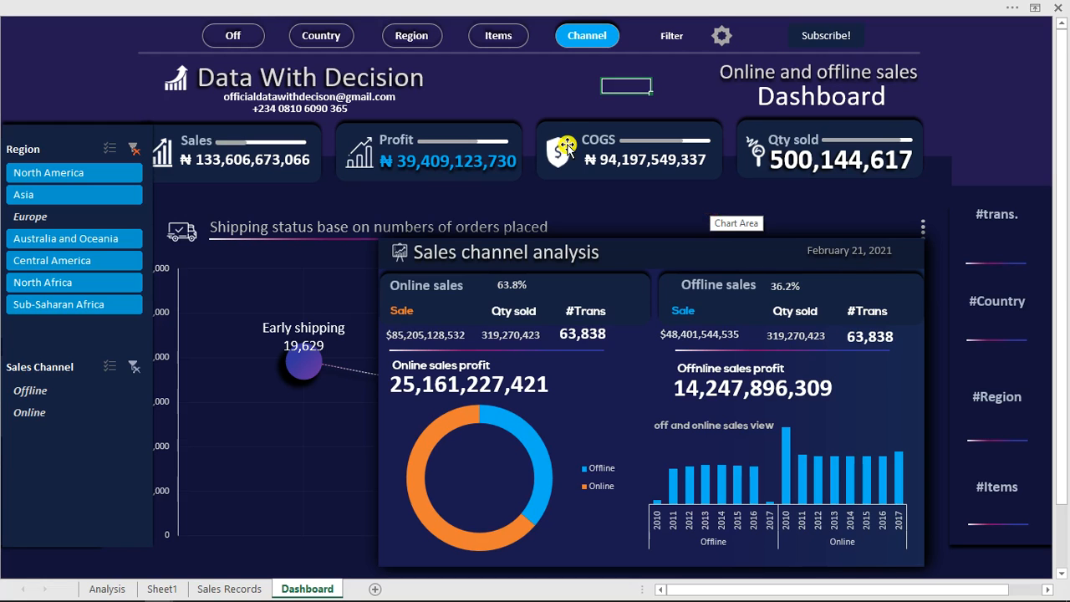
Test the Items, Region and Country mini board switches in turn while the filter panel is open.
click(493, 50)
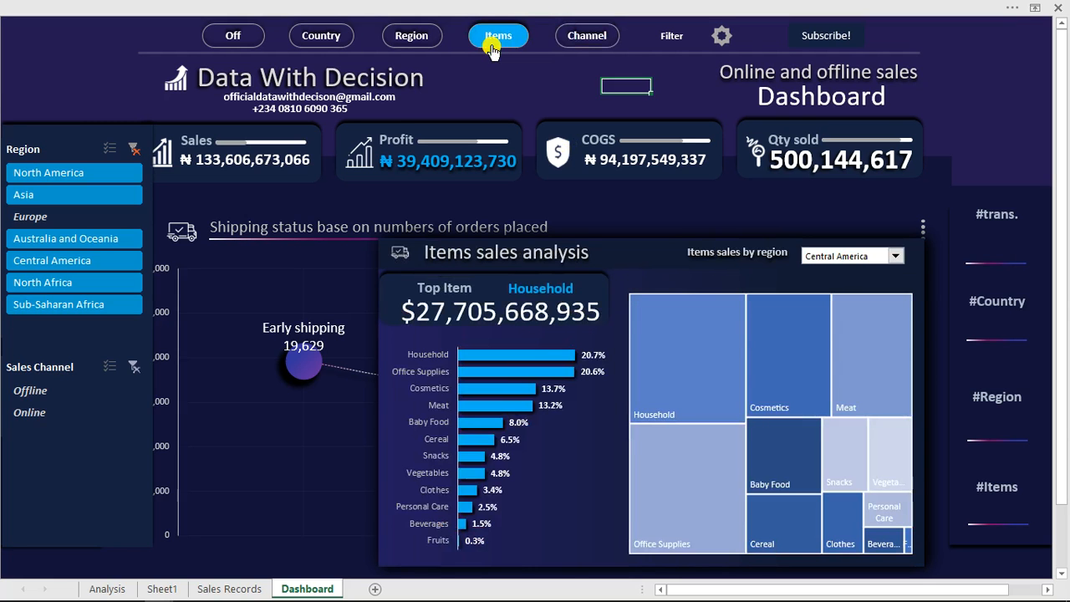
click(423, 42)
click(424, 43)
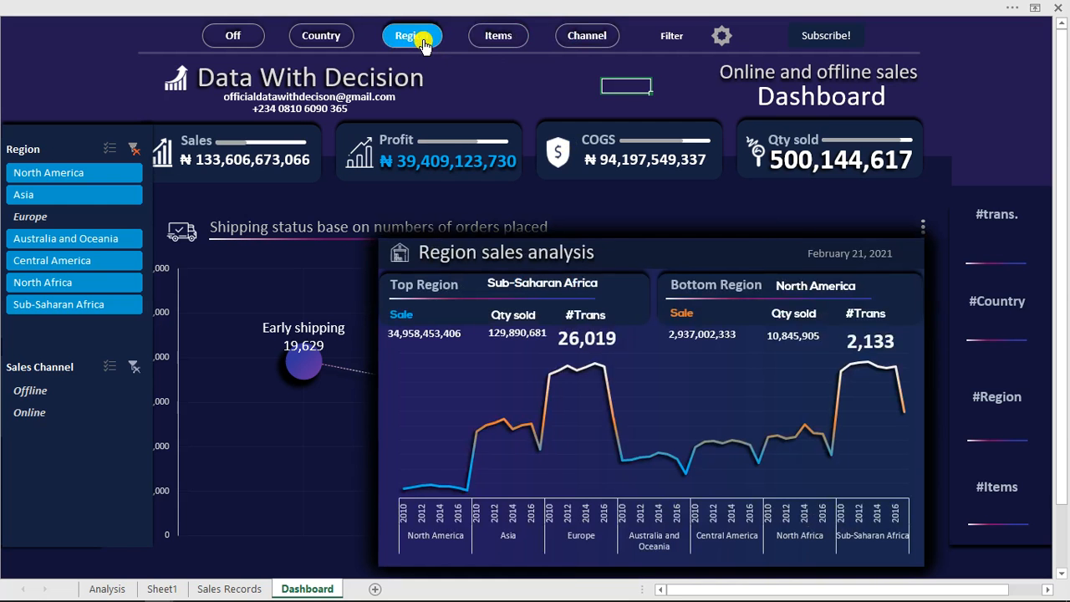
click(328, 35)
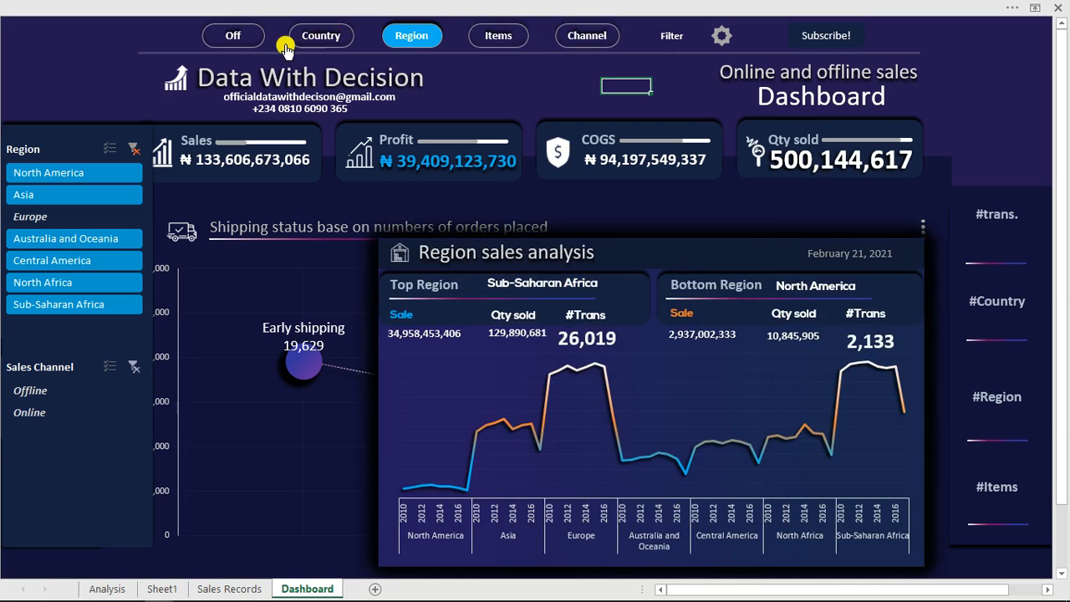
Turn the mini board off and hide the filter panel with the gear shape.
click(237, 36)
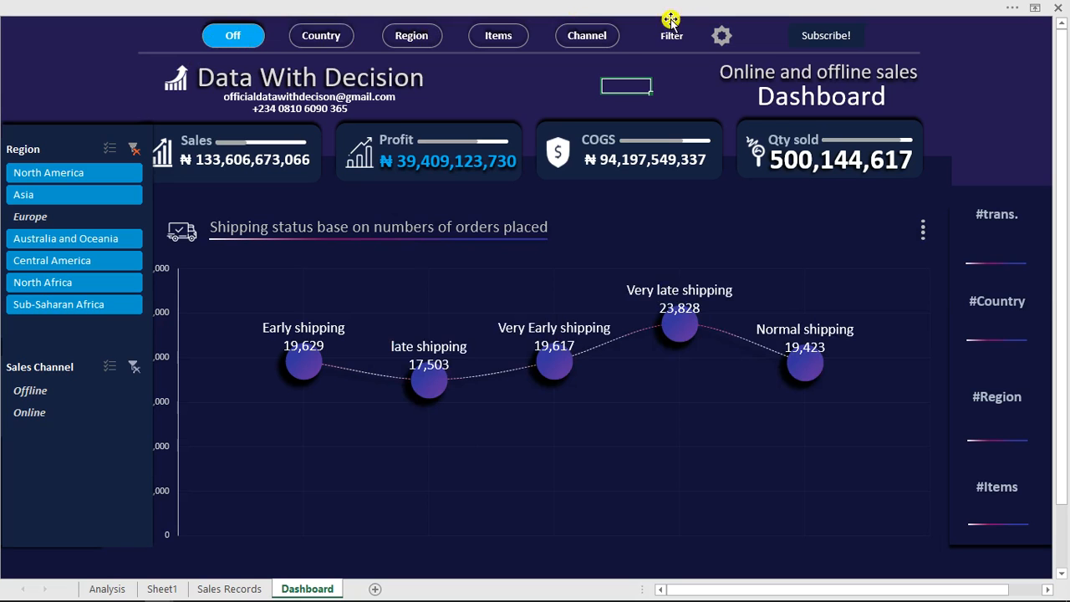
click(722, 40)
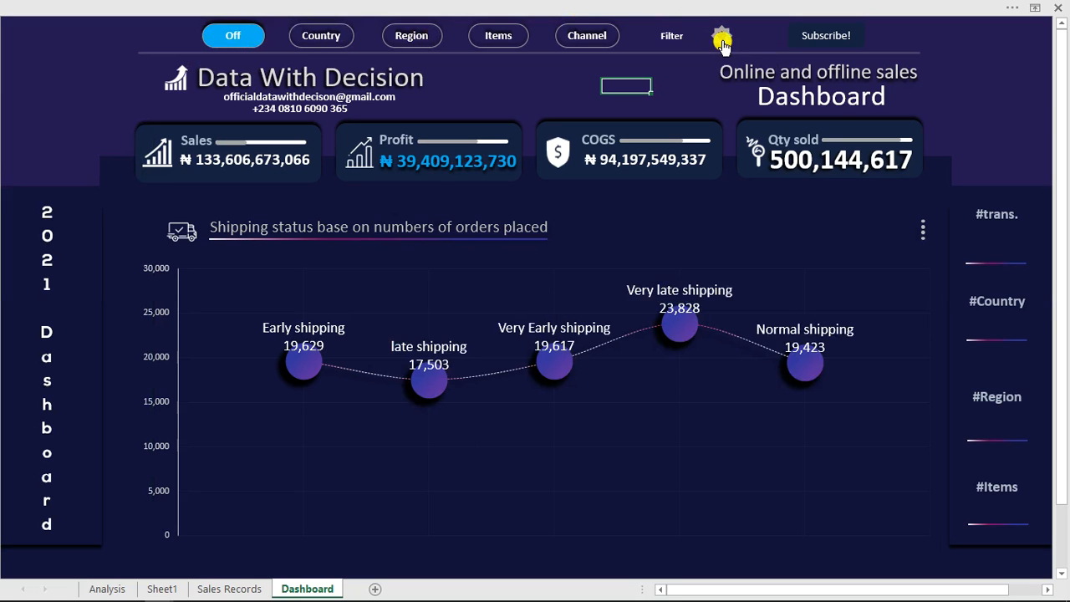
click(94, 85)
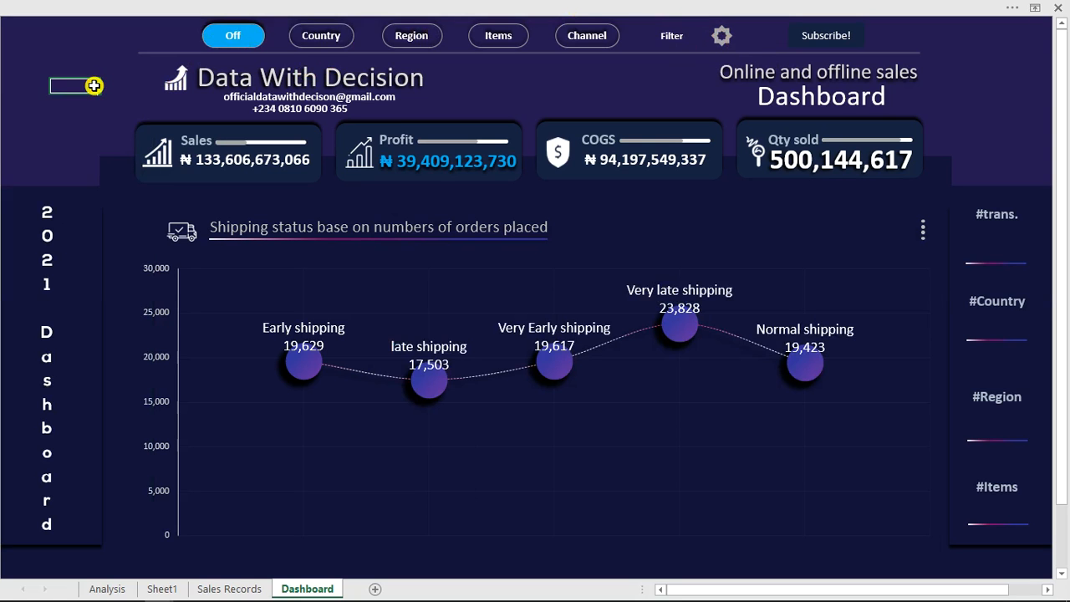